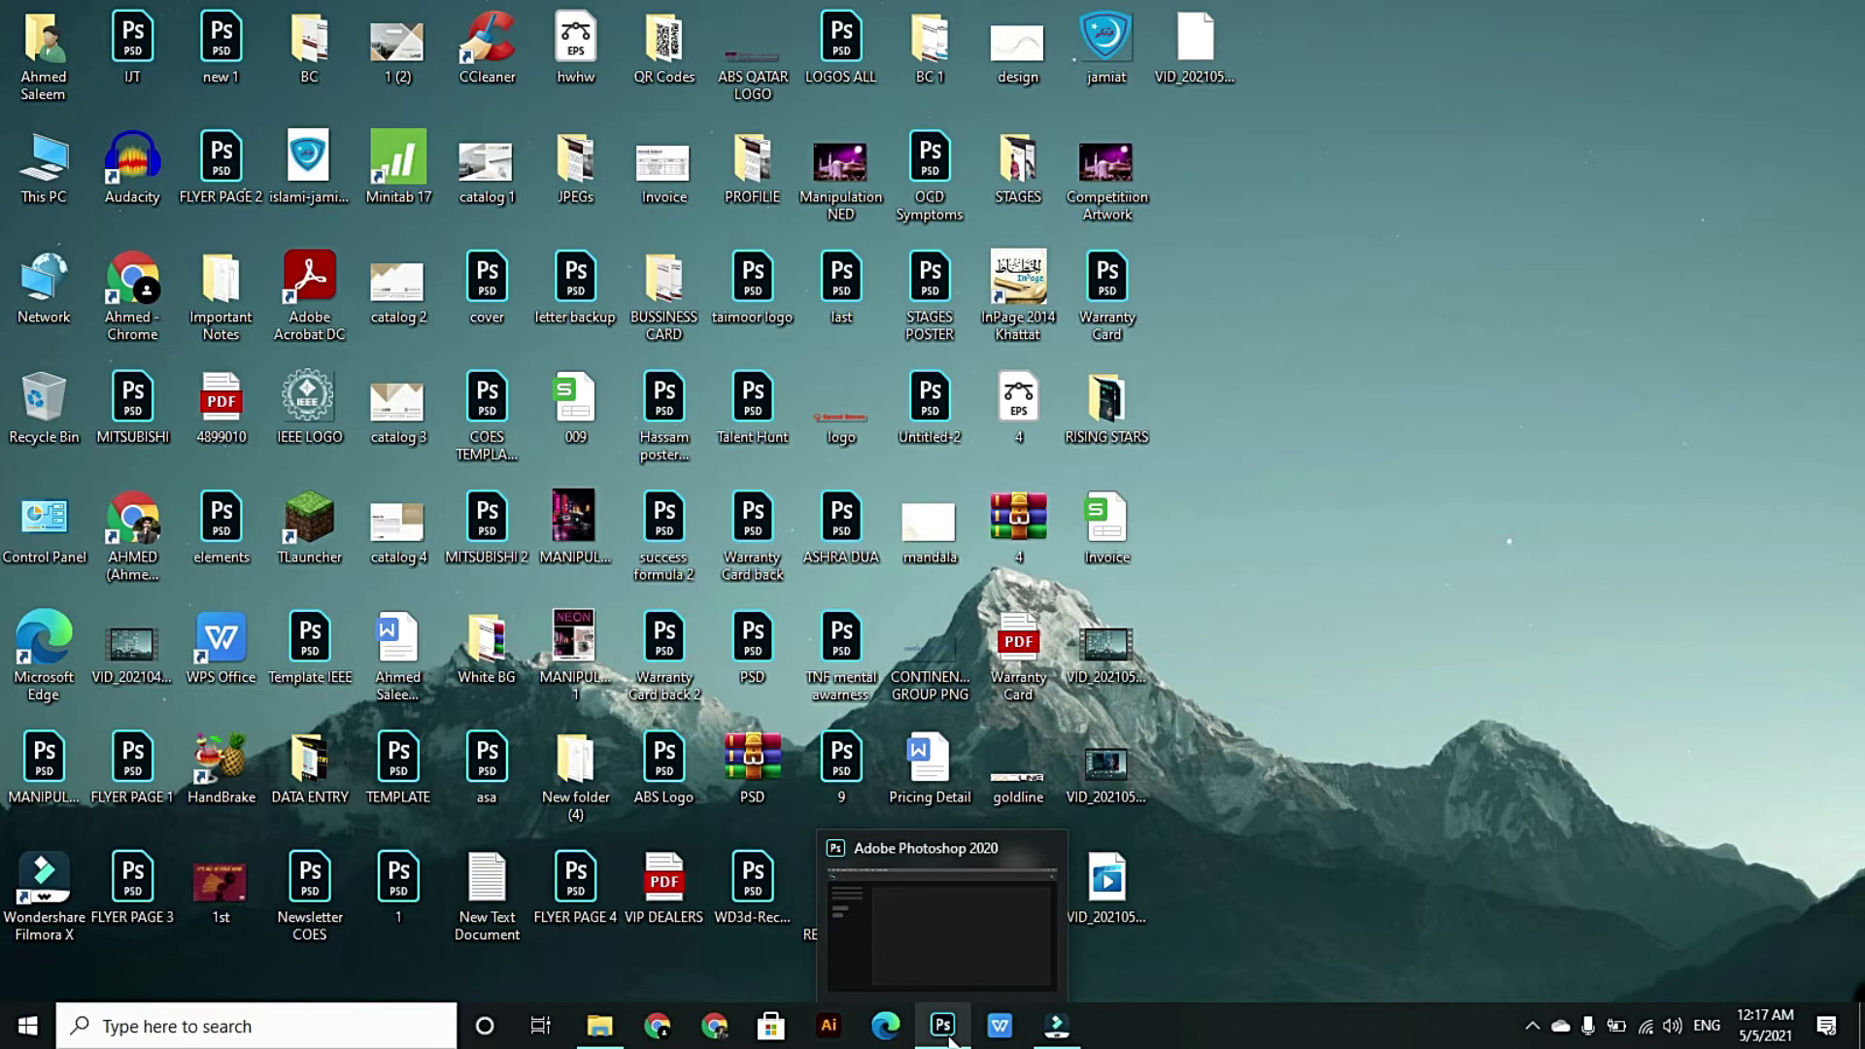
- Switch to Photoshop and create a new document from the A4 print preset in landscape orientation, 297 x 210 mm at 300 pixels/inch
left_click(943, 1026)
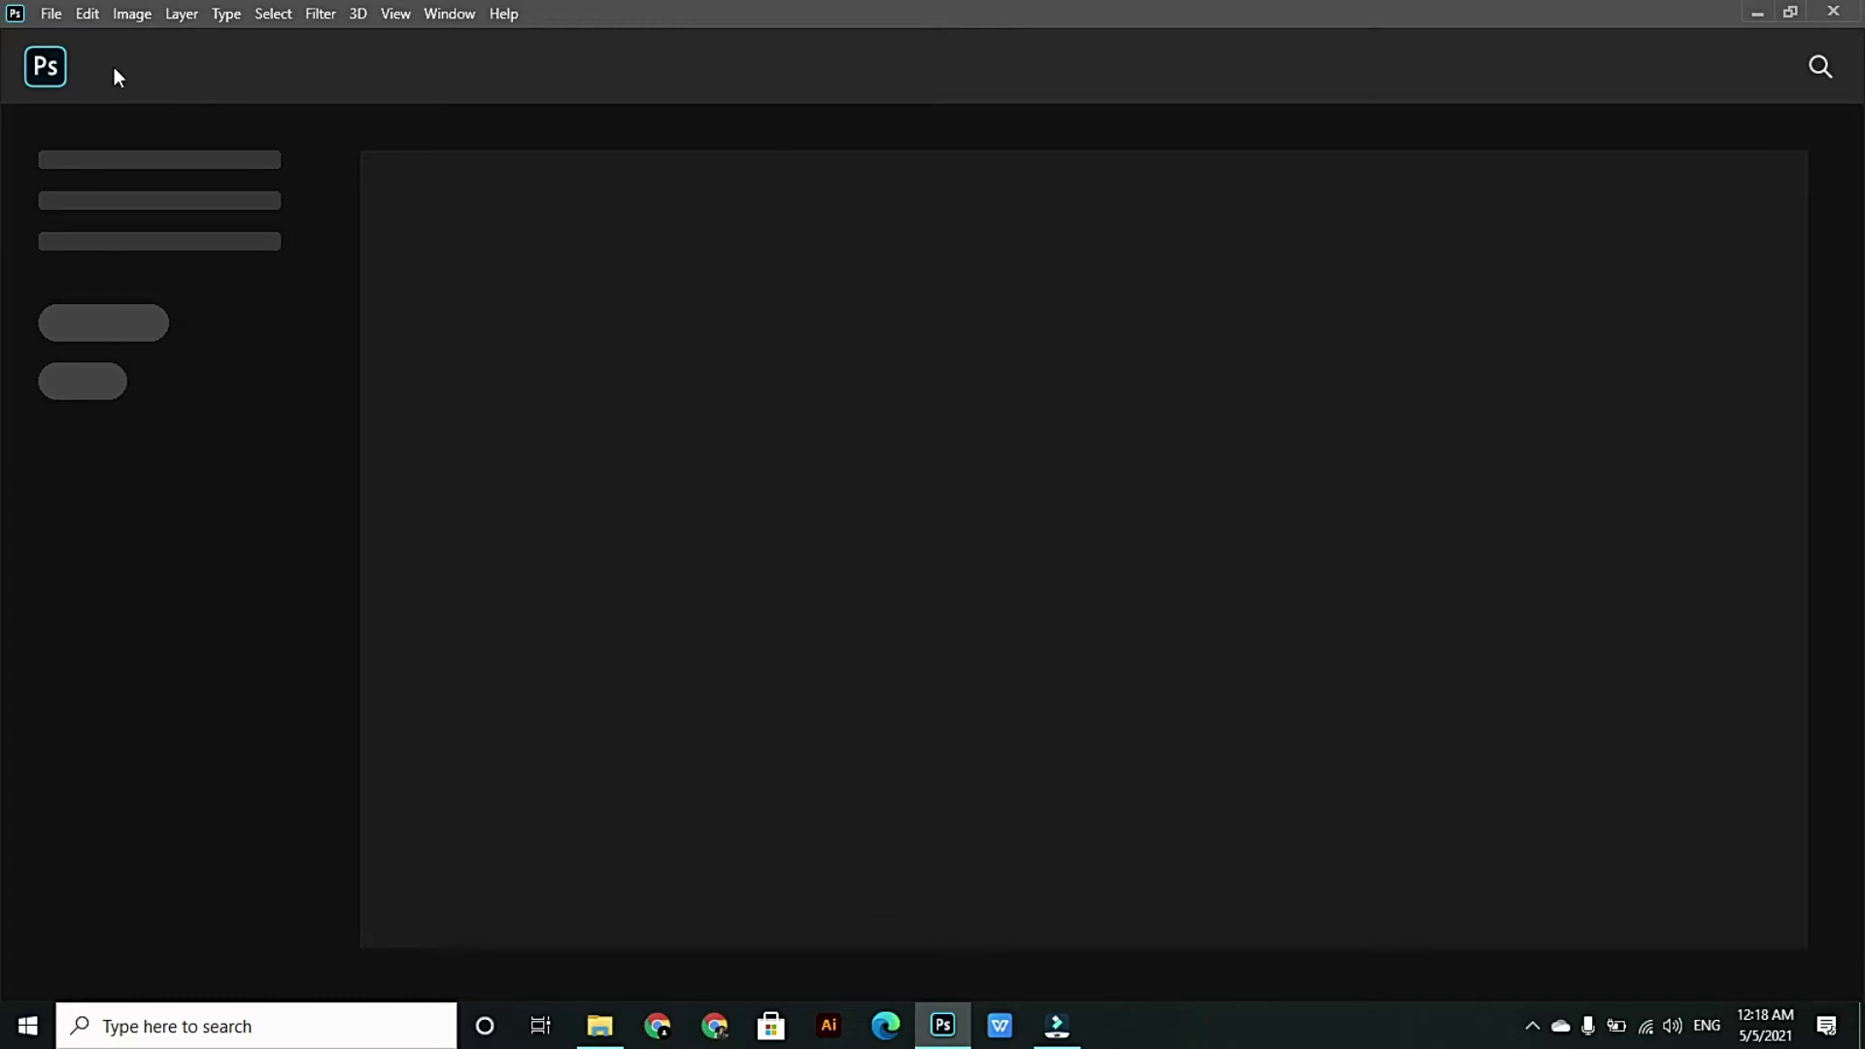
left_click(53, 15)
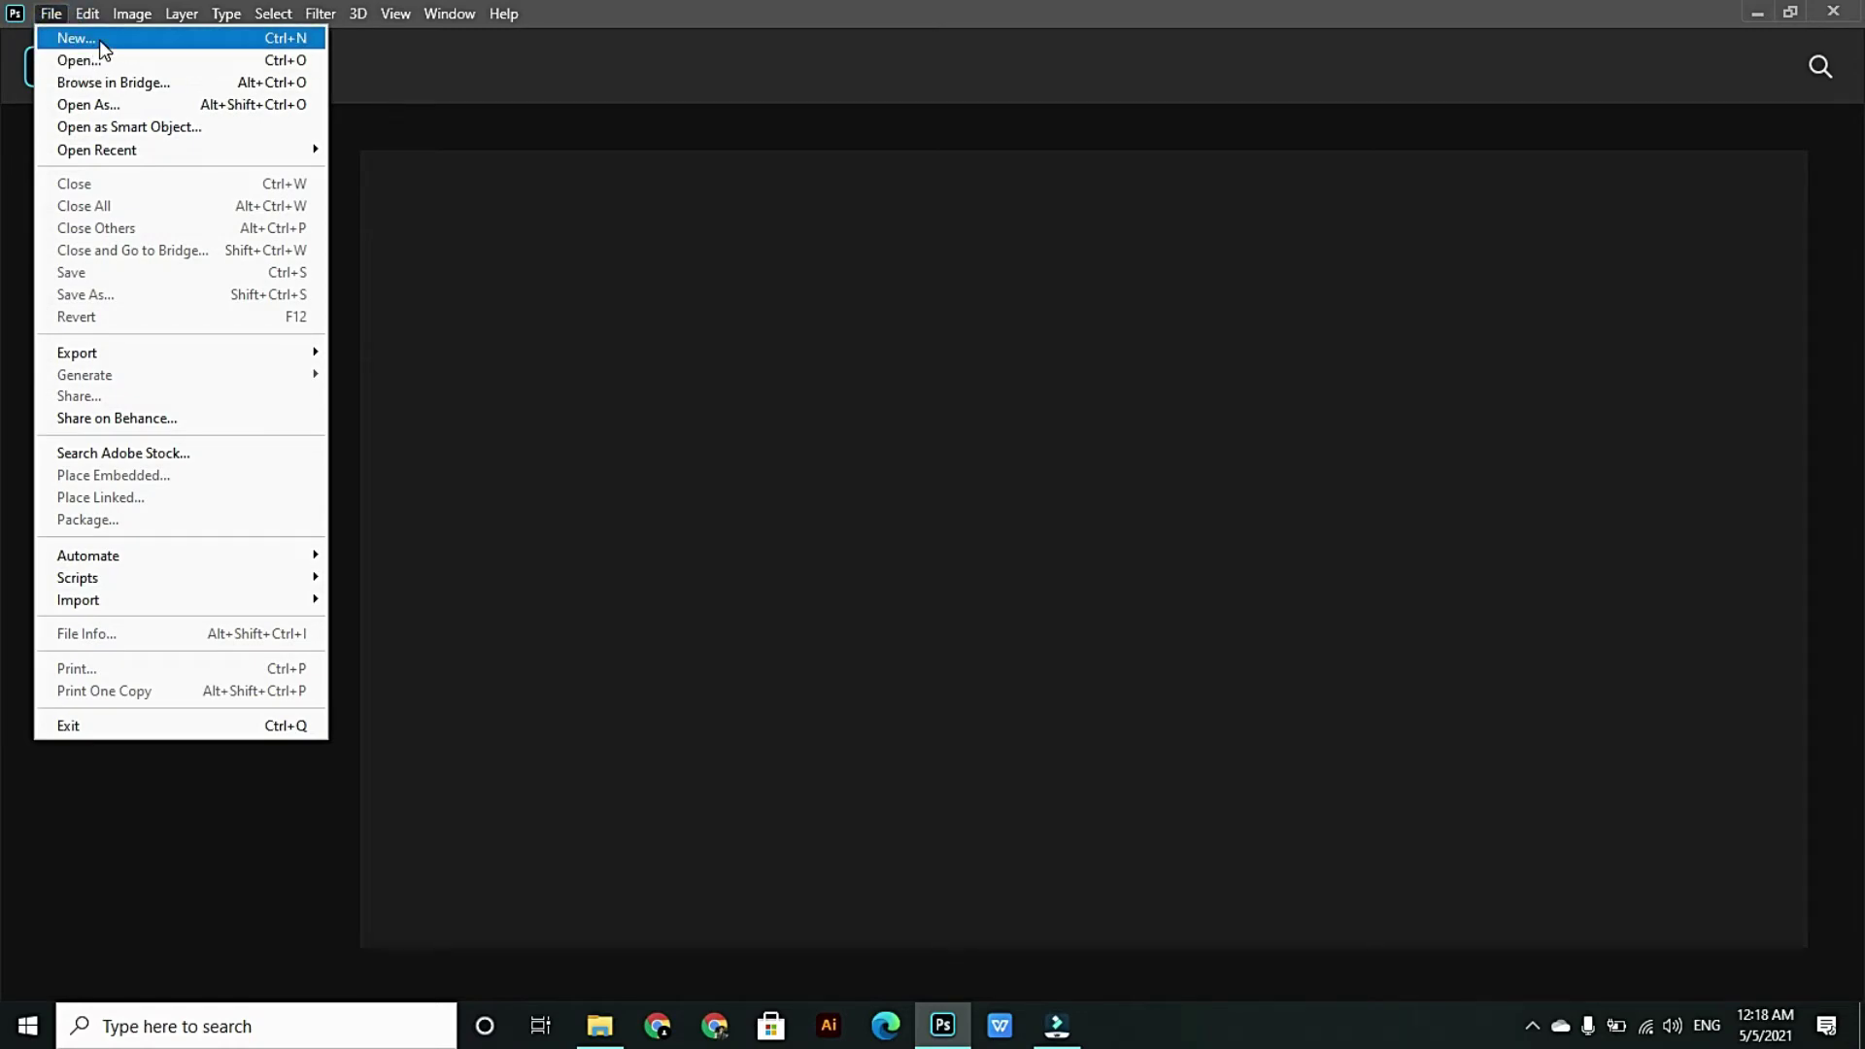
left_click(99, 39)
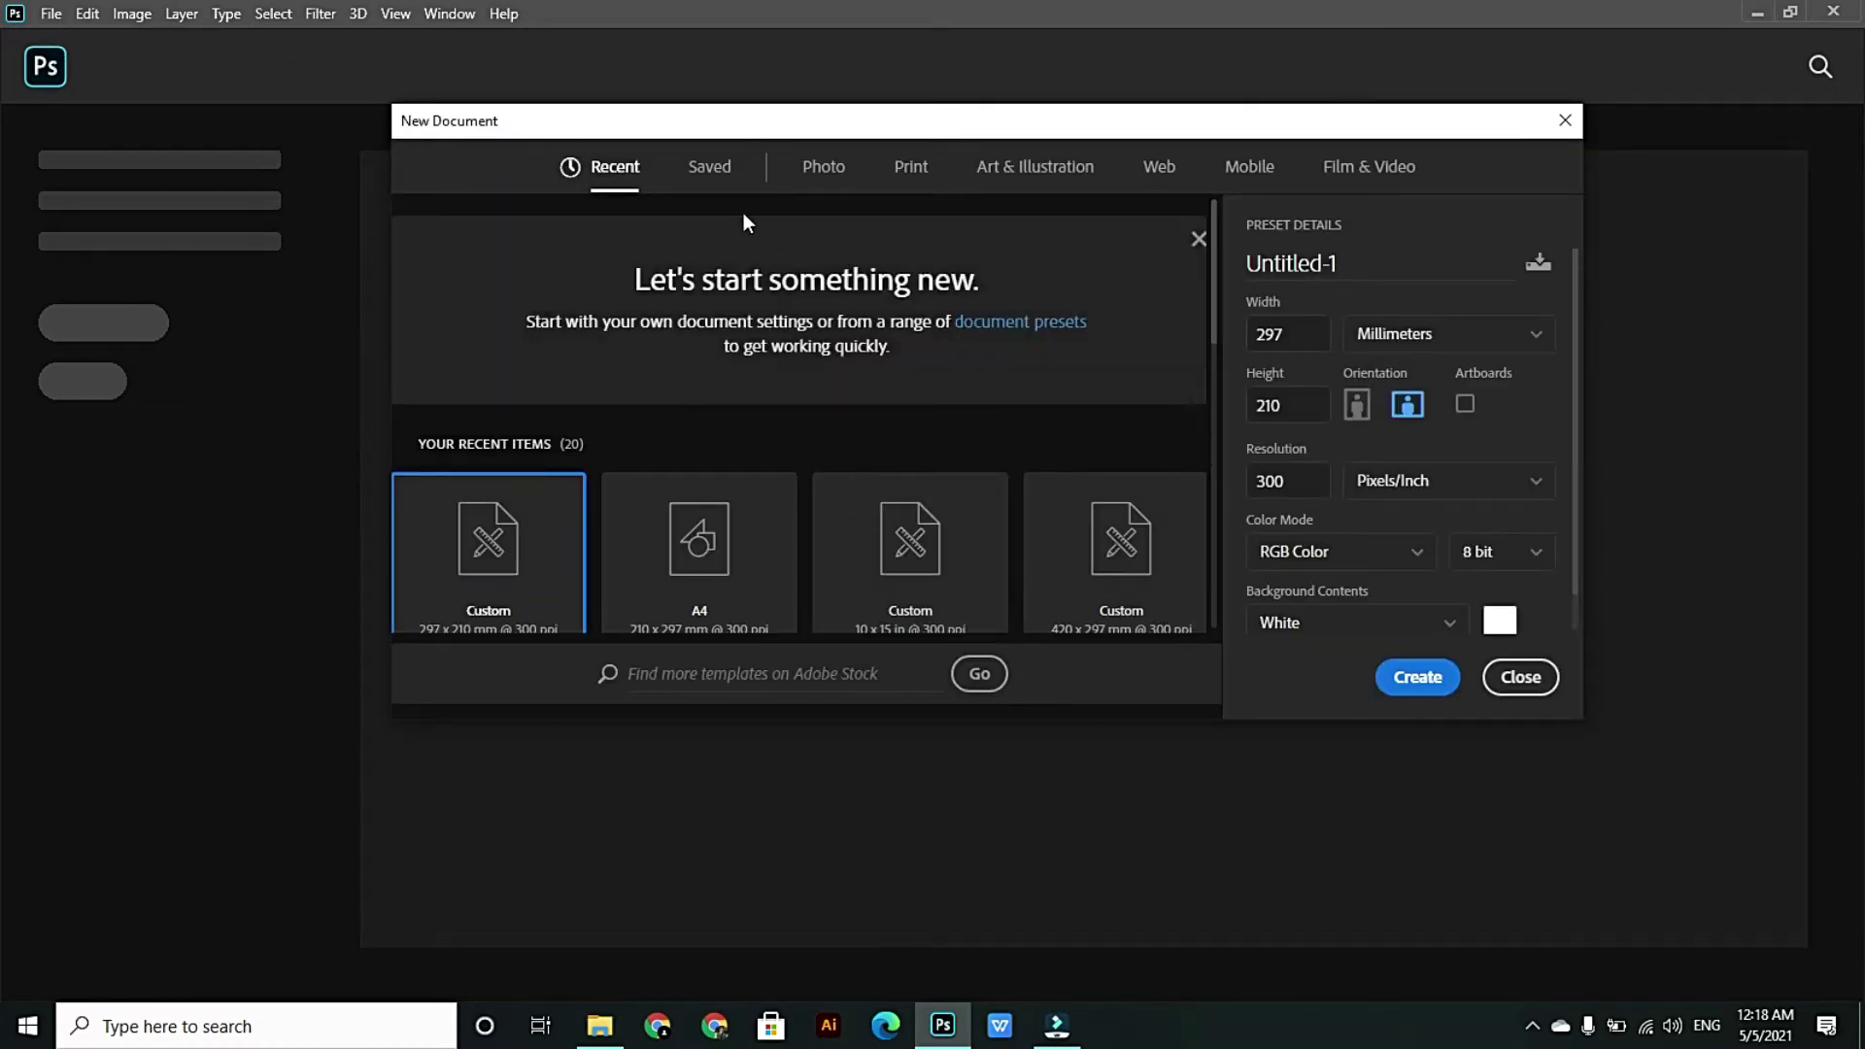
left_click(714, 175)
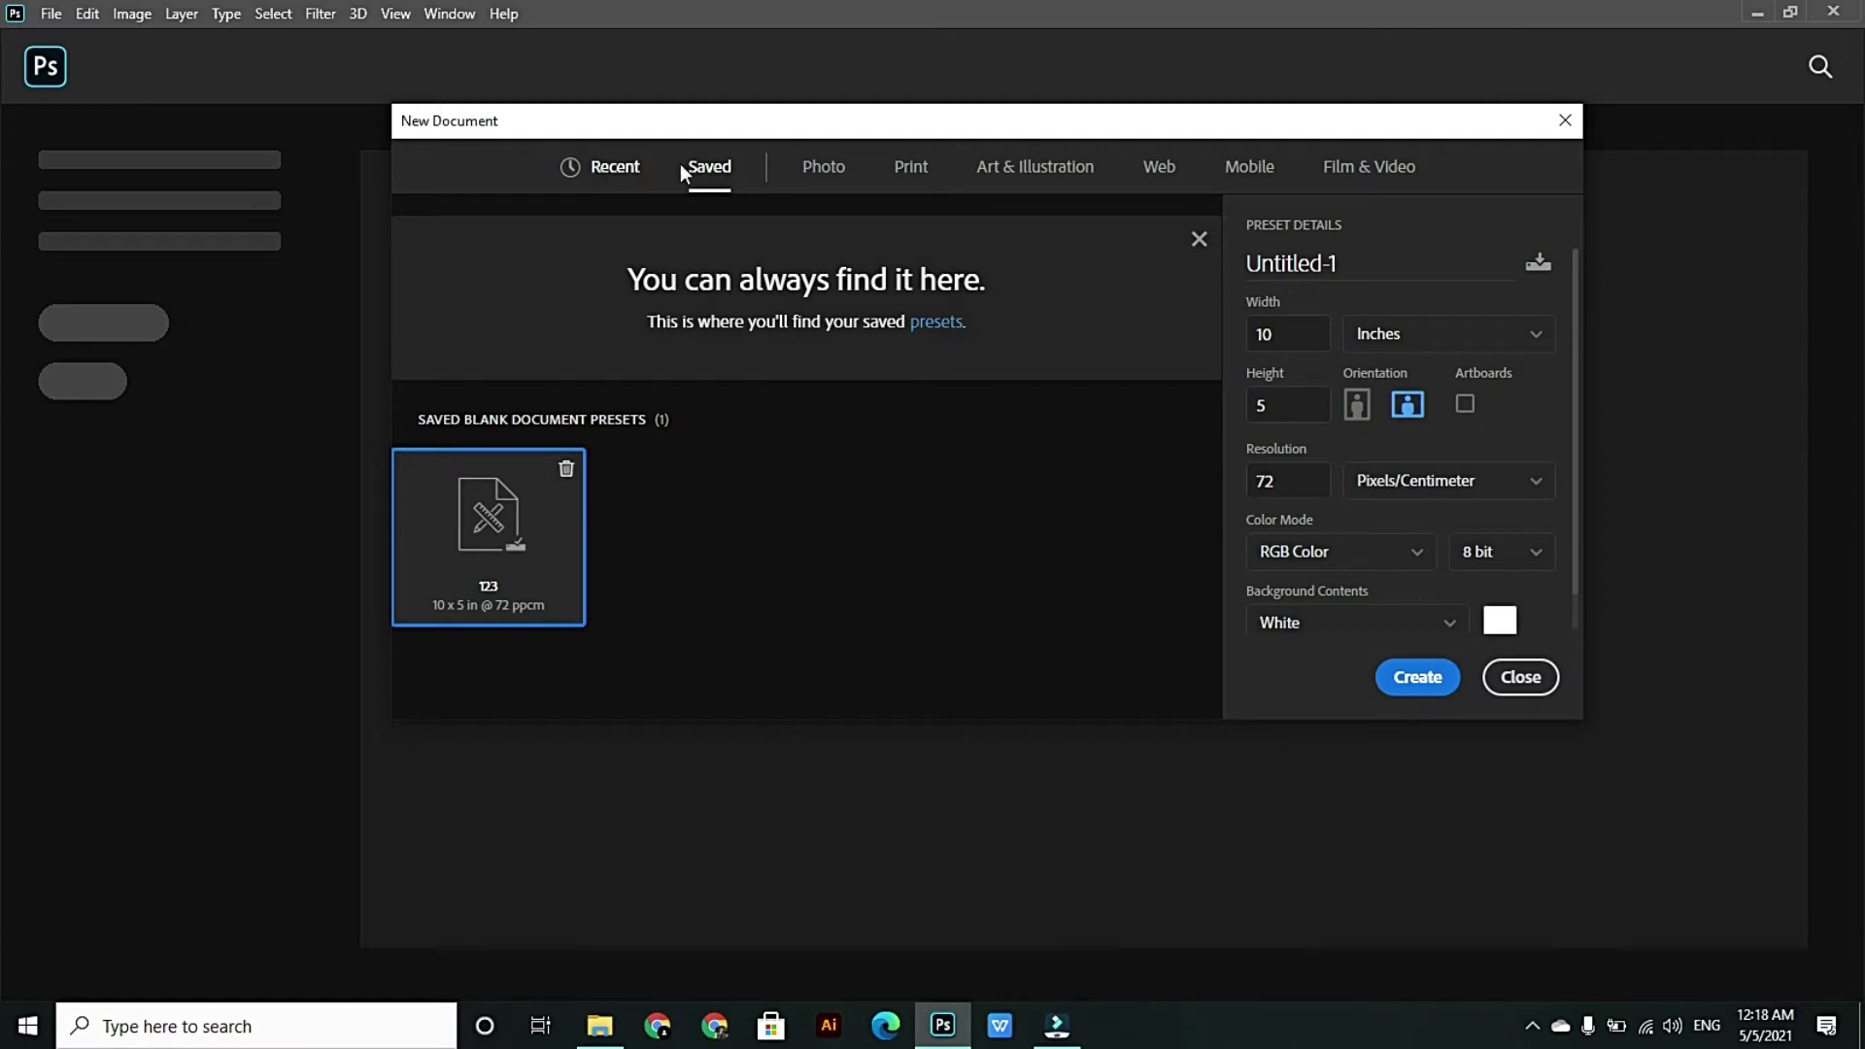
left_click(816, 182)
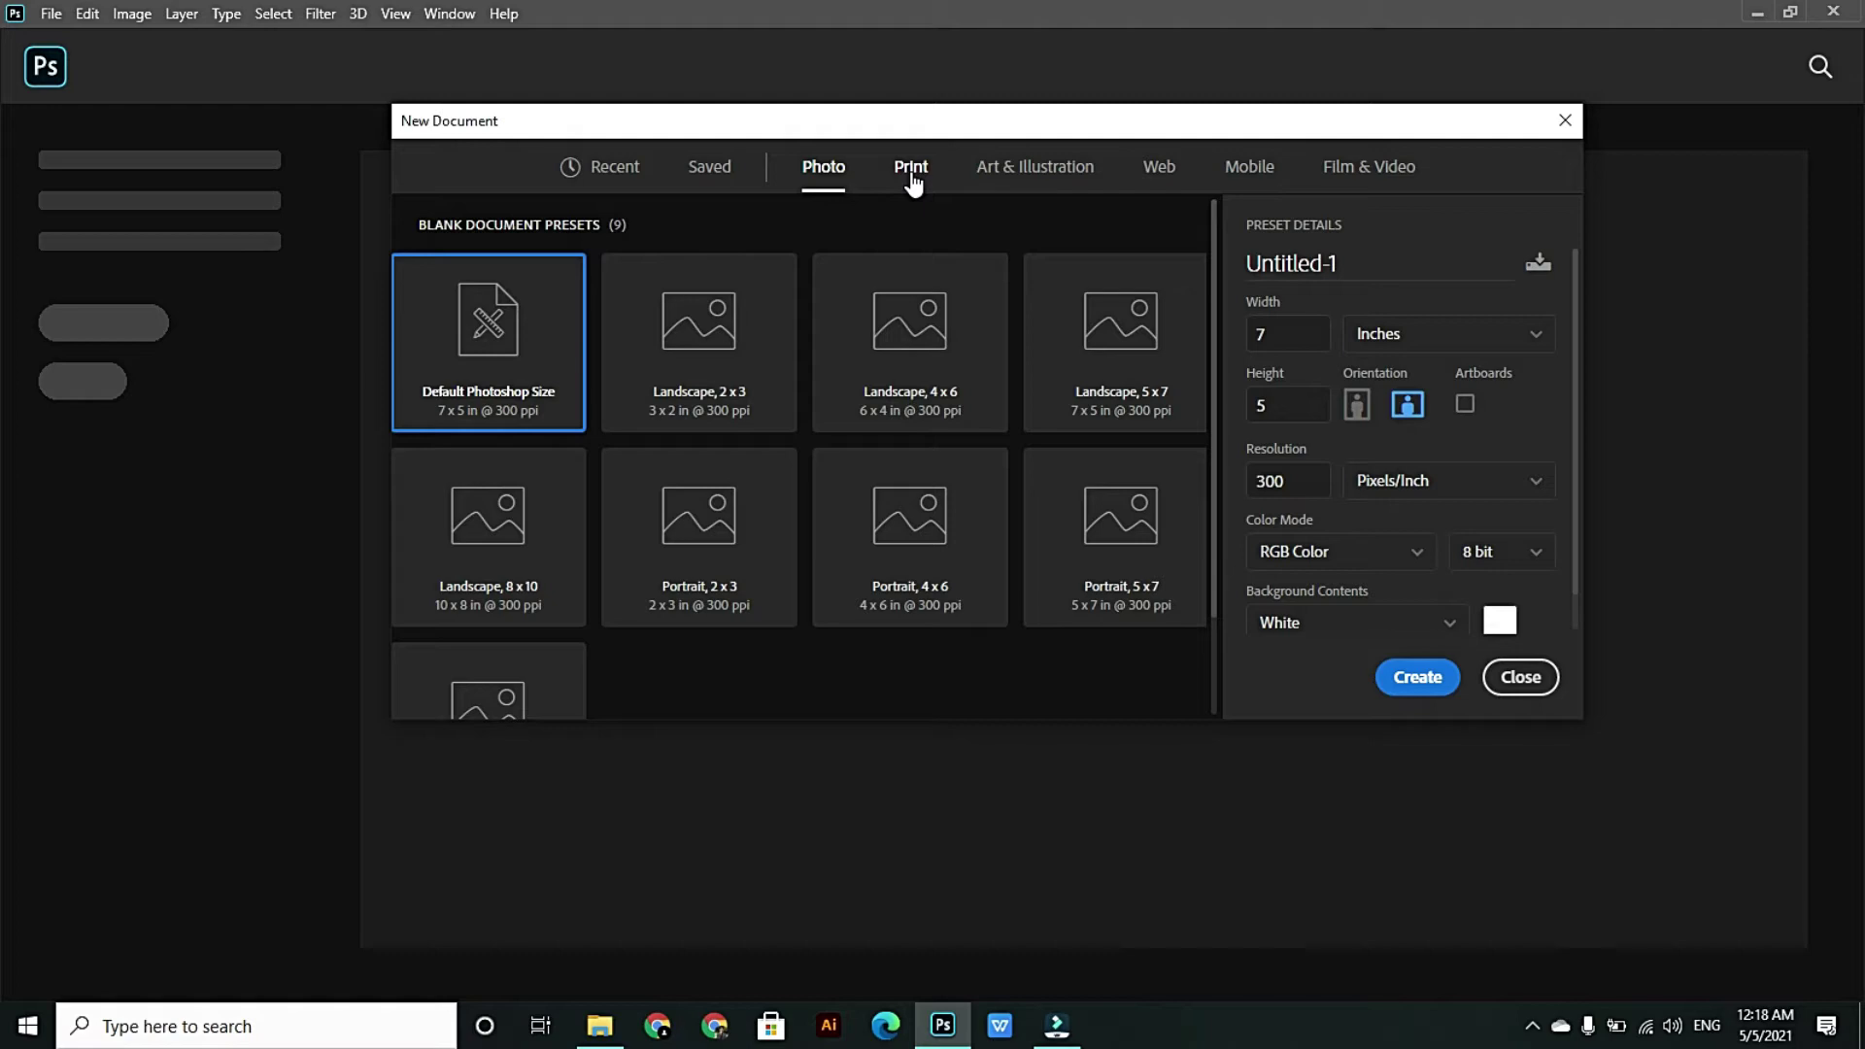
left_click(911, 171)
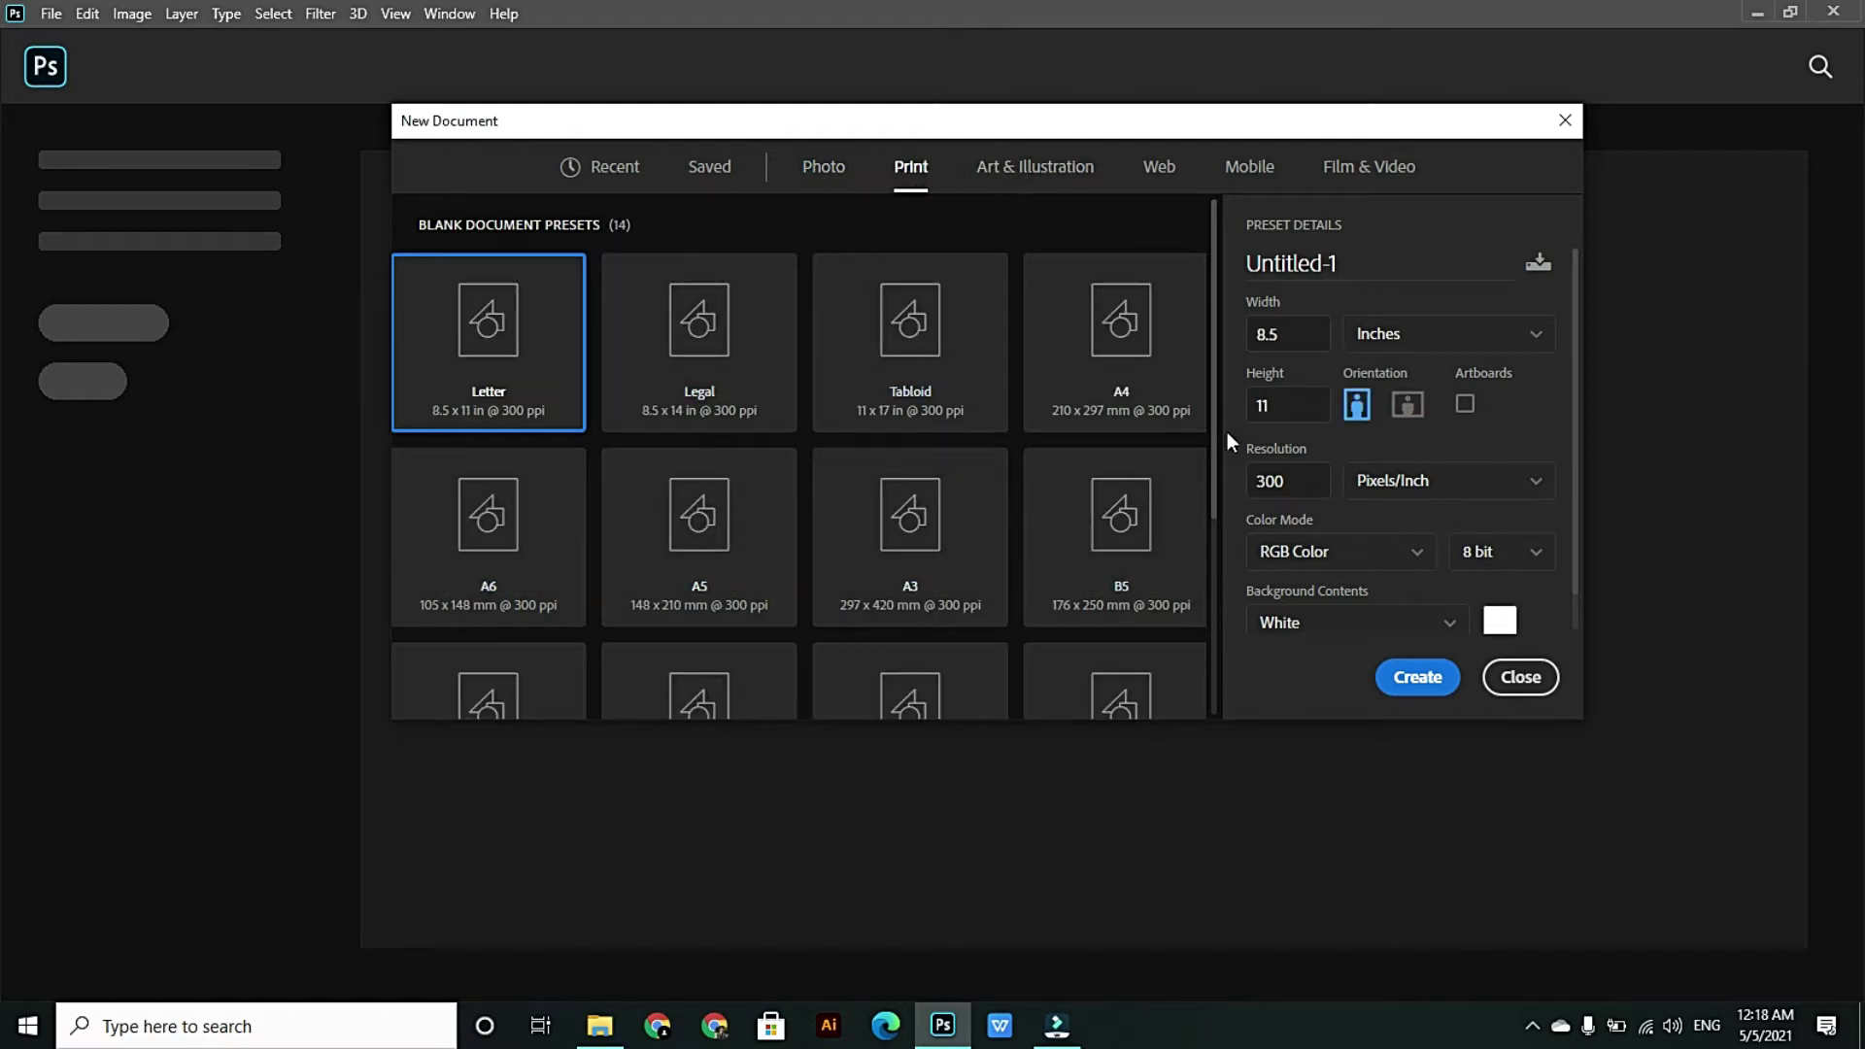
left_click(1114, 362)
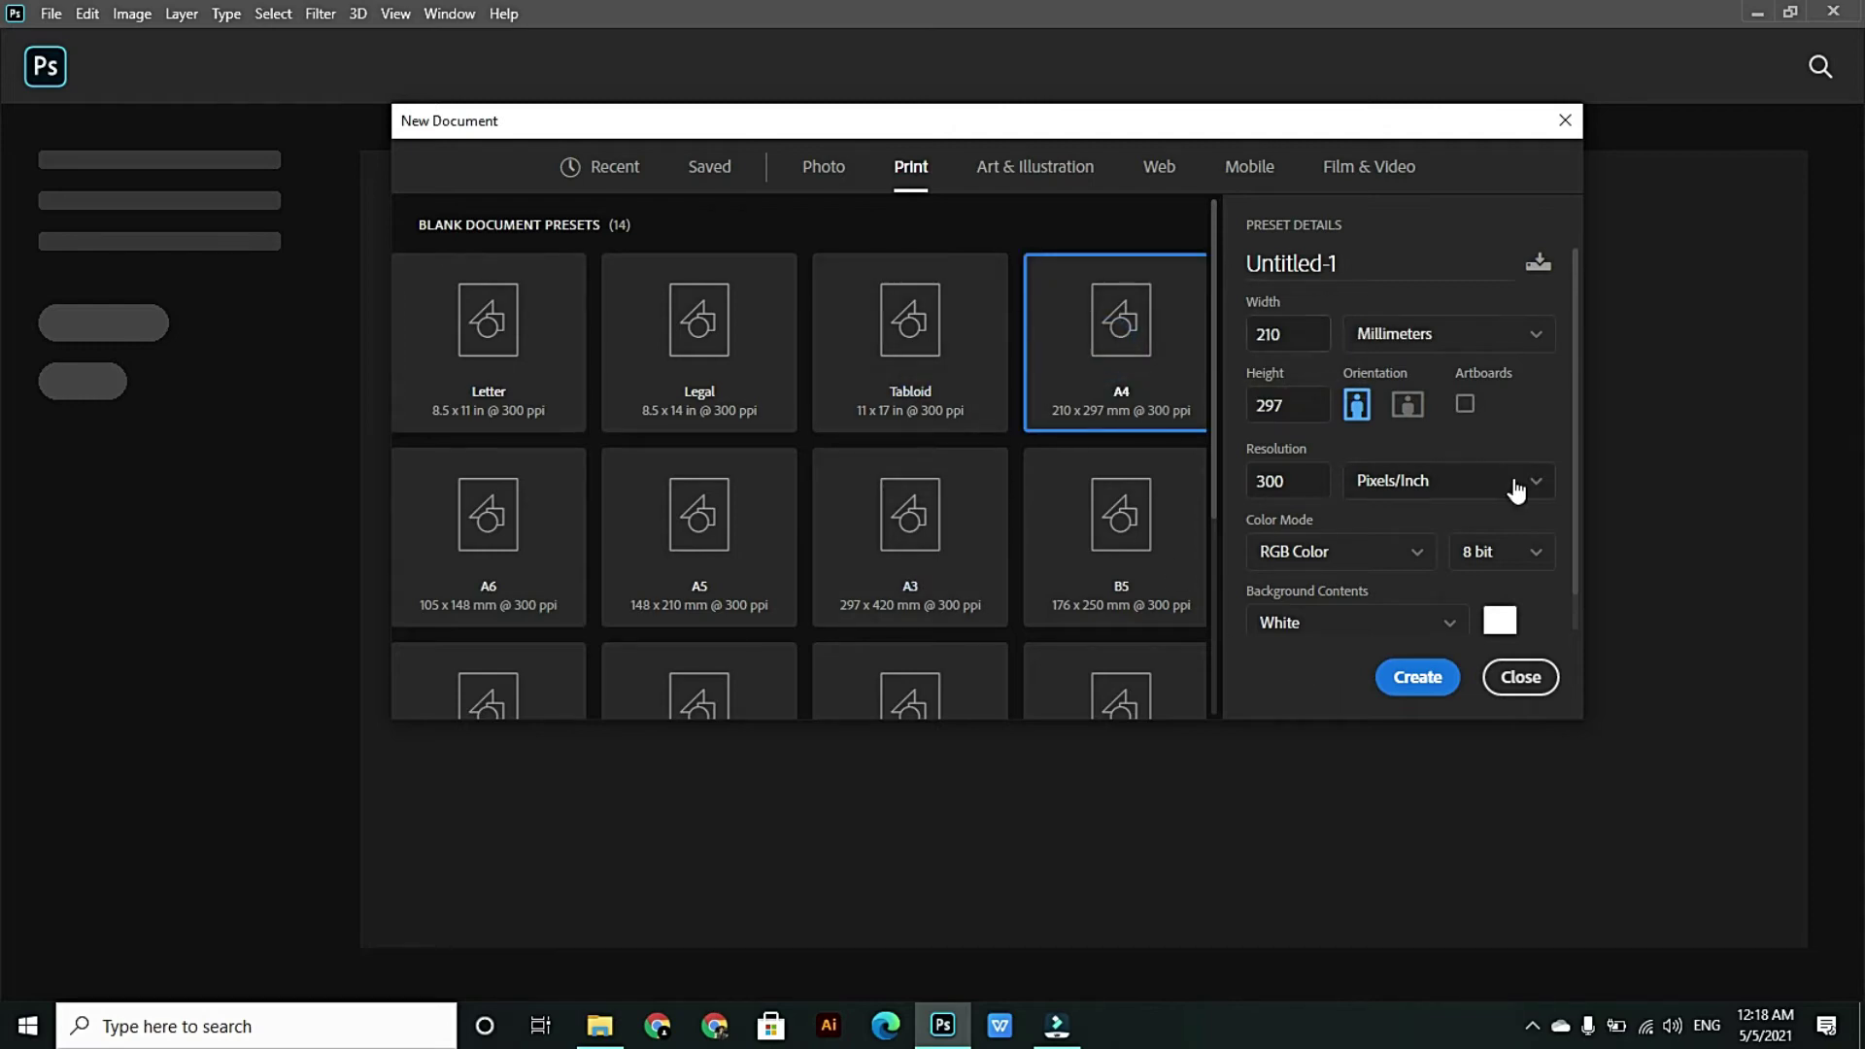
left_click(1414, 416)
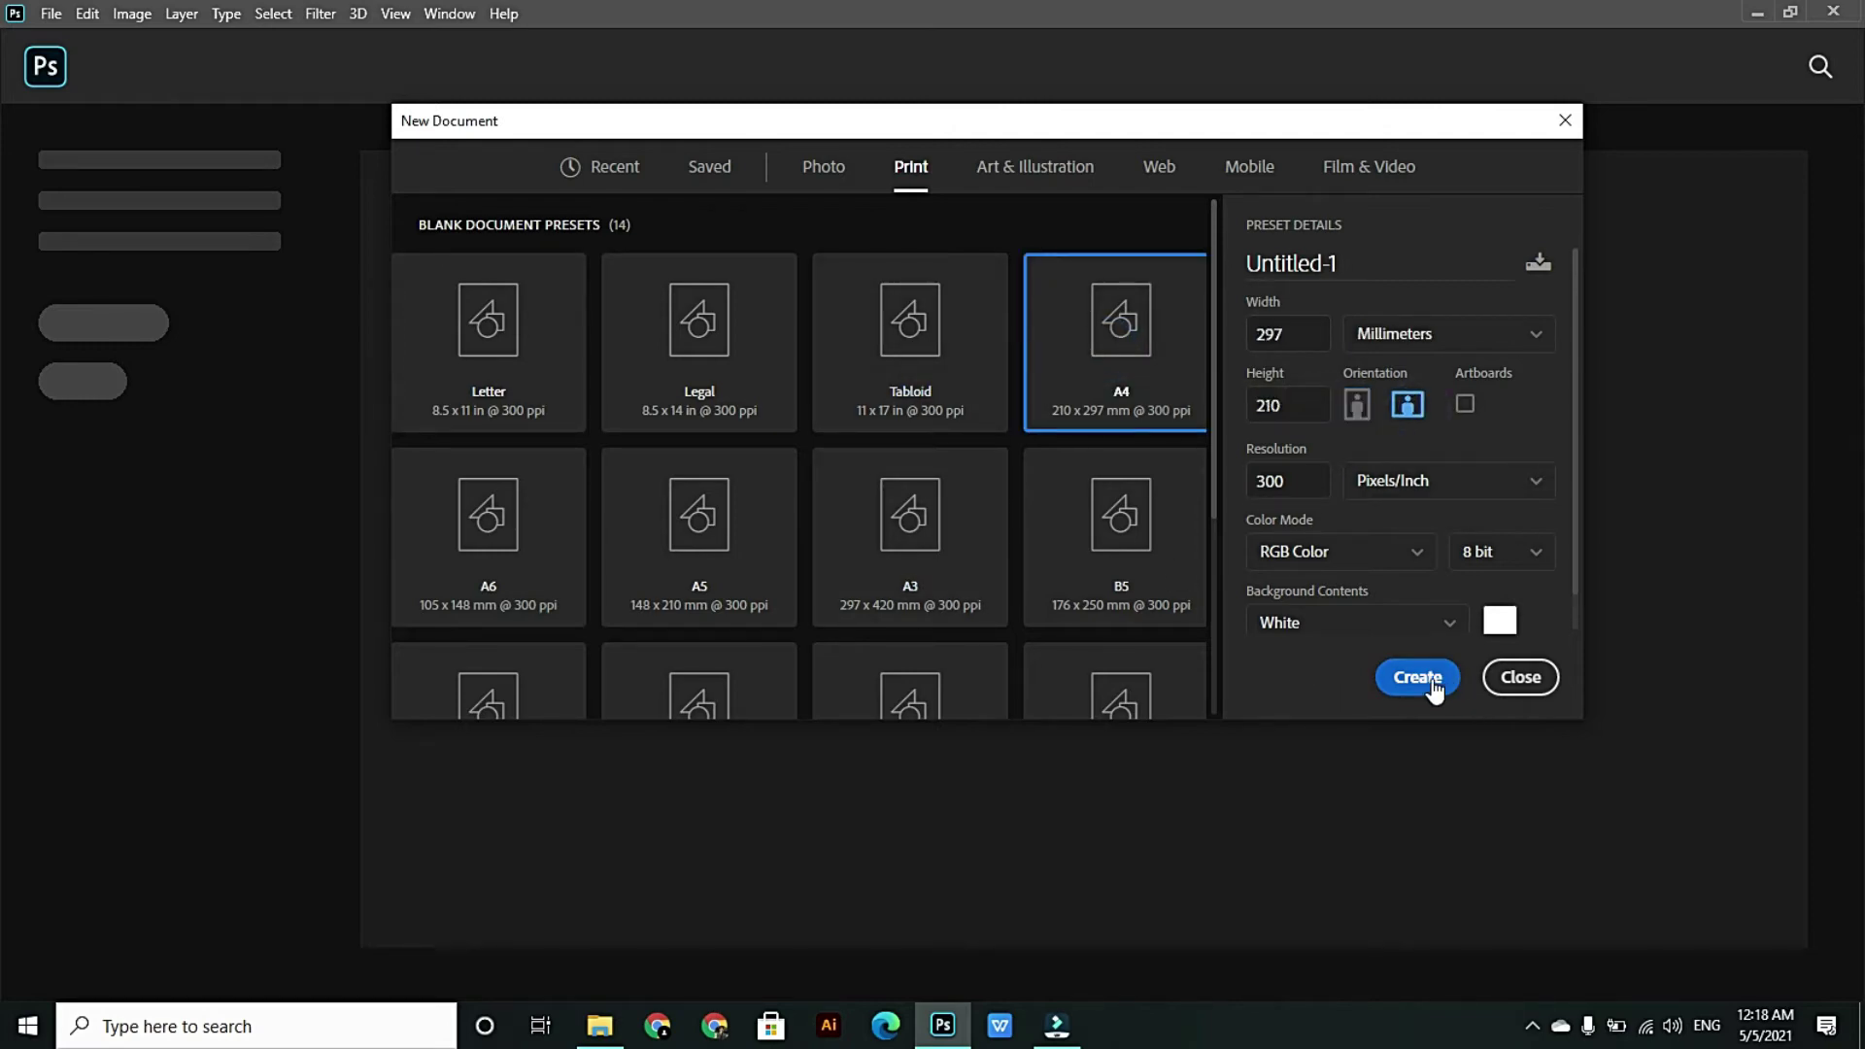
left_click(1431, 680)
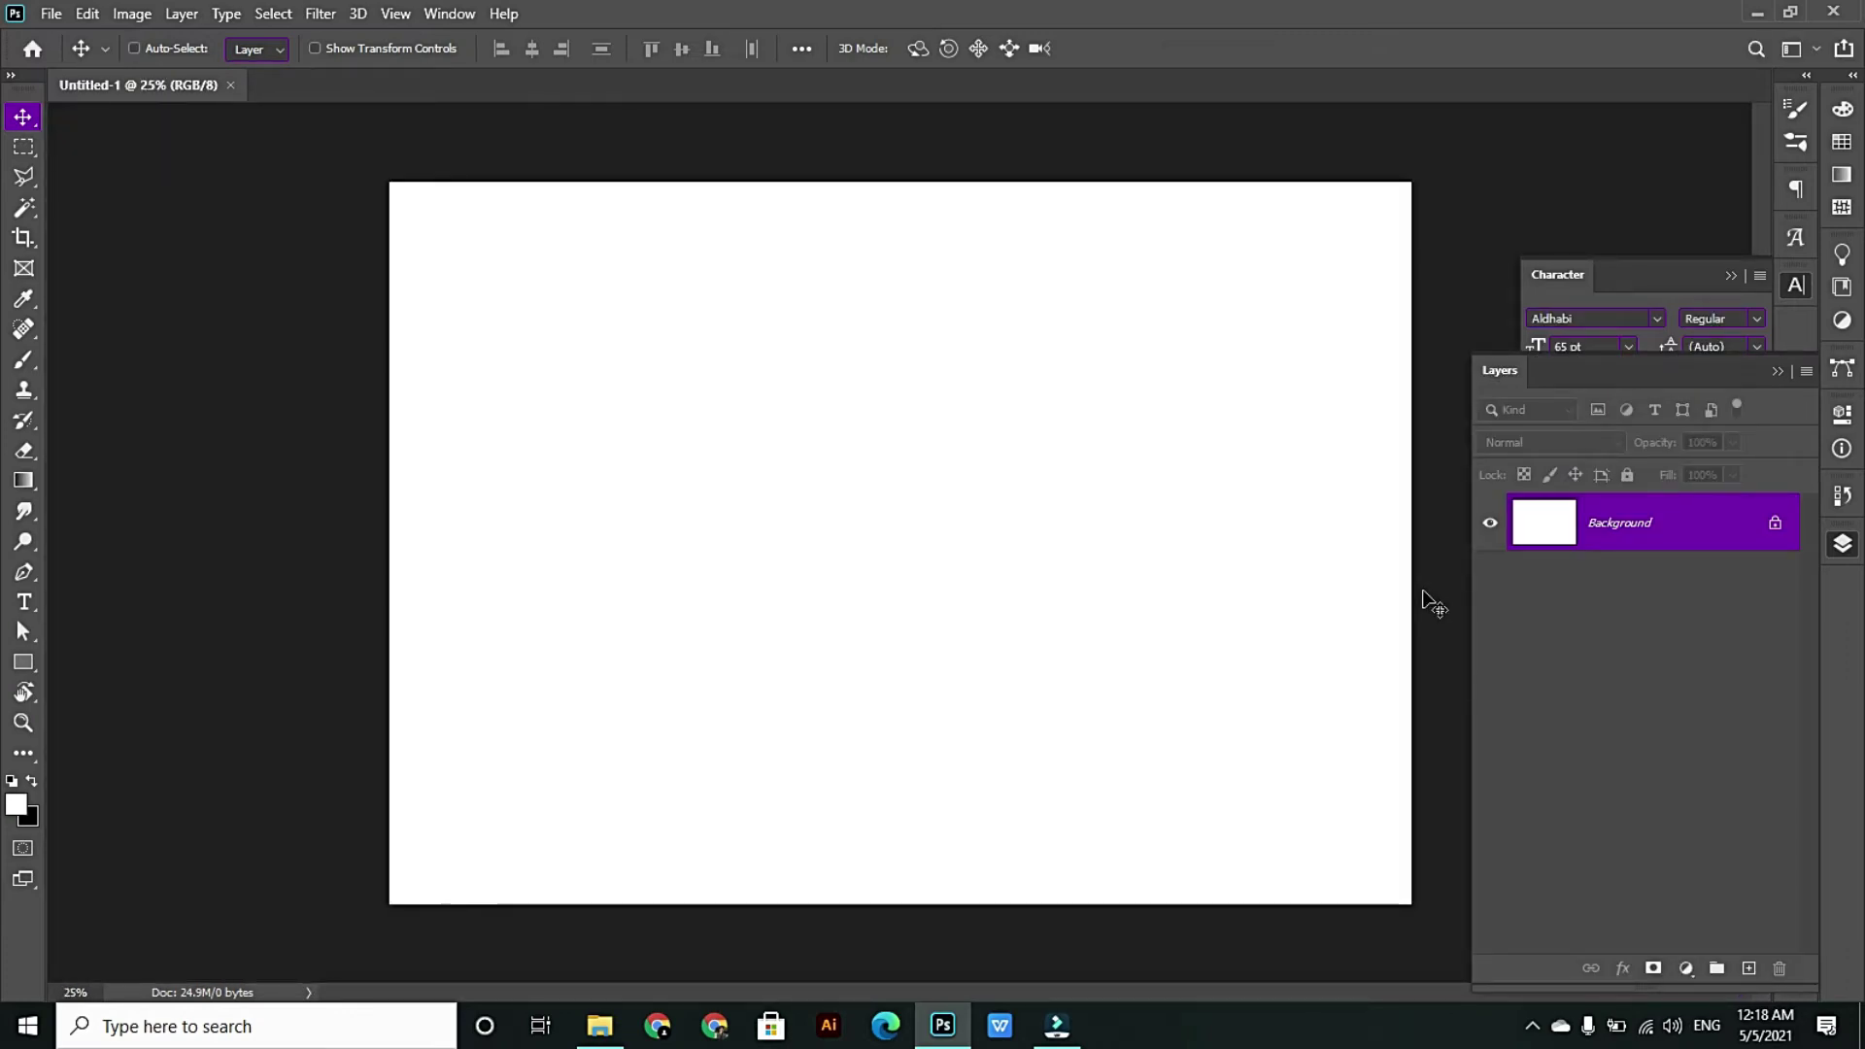
- Collapse the open Layers and Character panels to clear the workspace around the blank canvas
key("ctrl")
key("ctrl+minus")
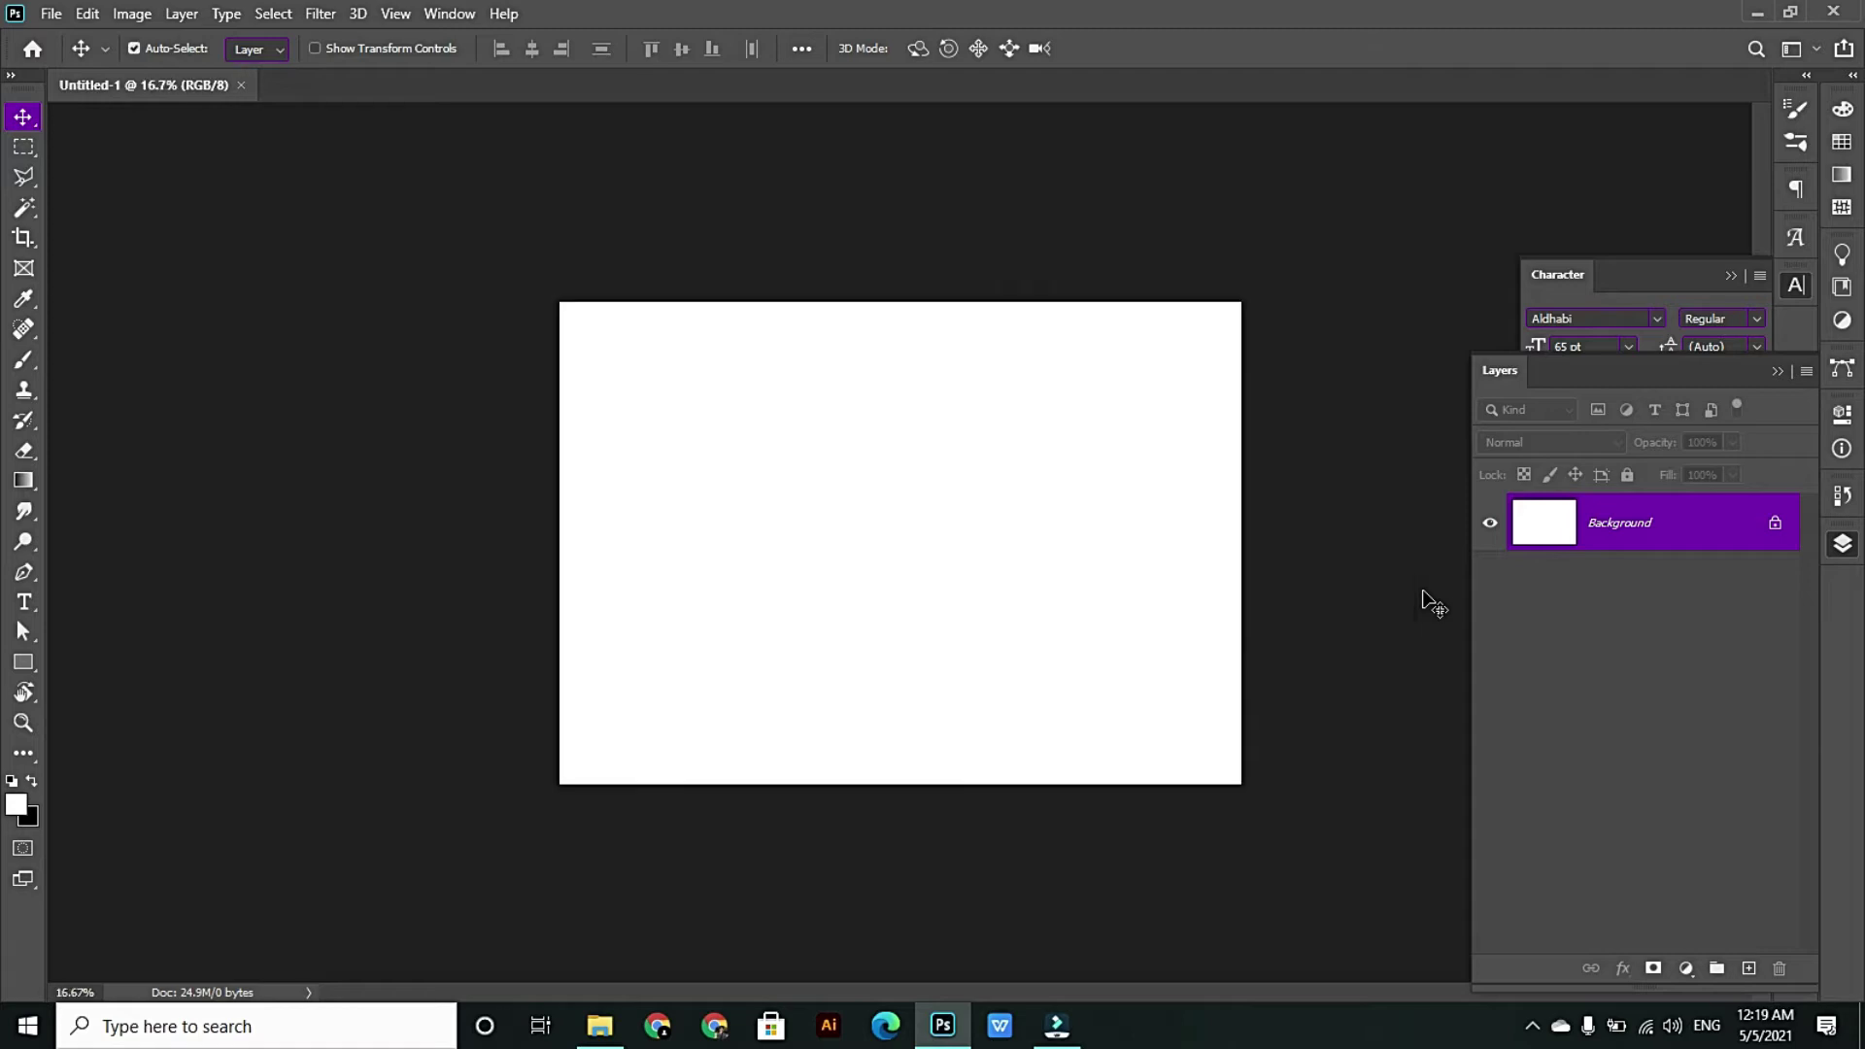
key("ctrl+plus")
key("ctrl+plus")
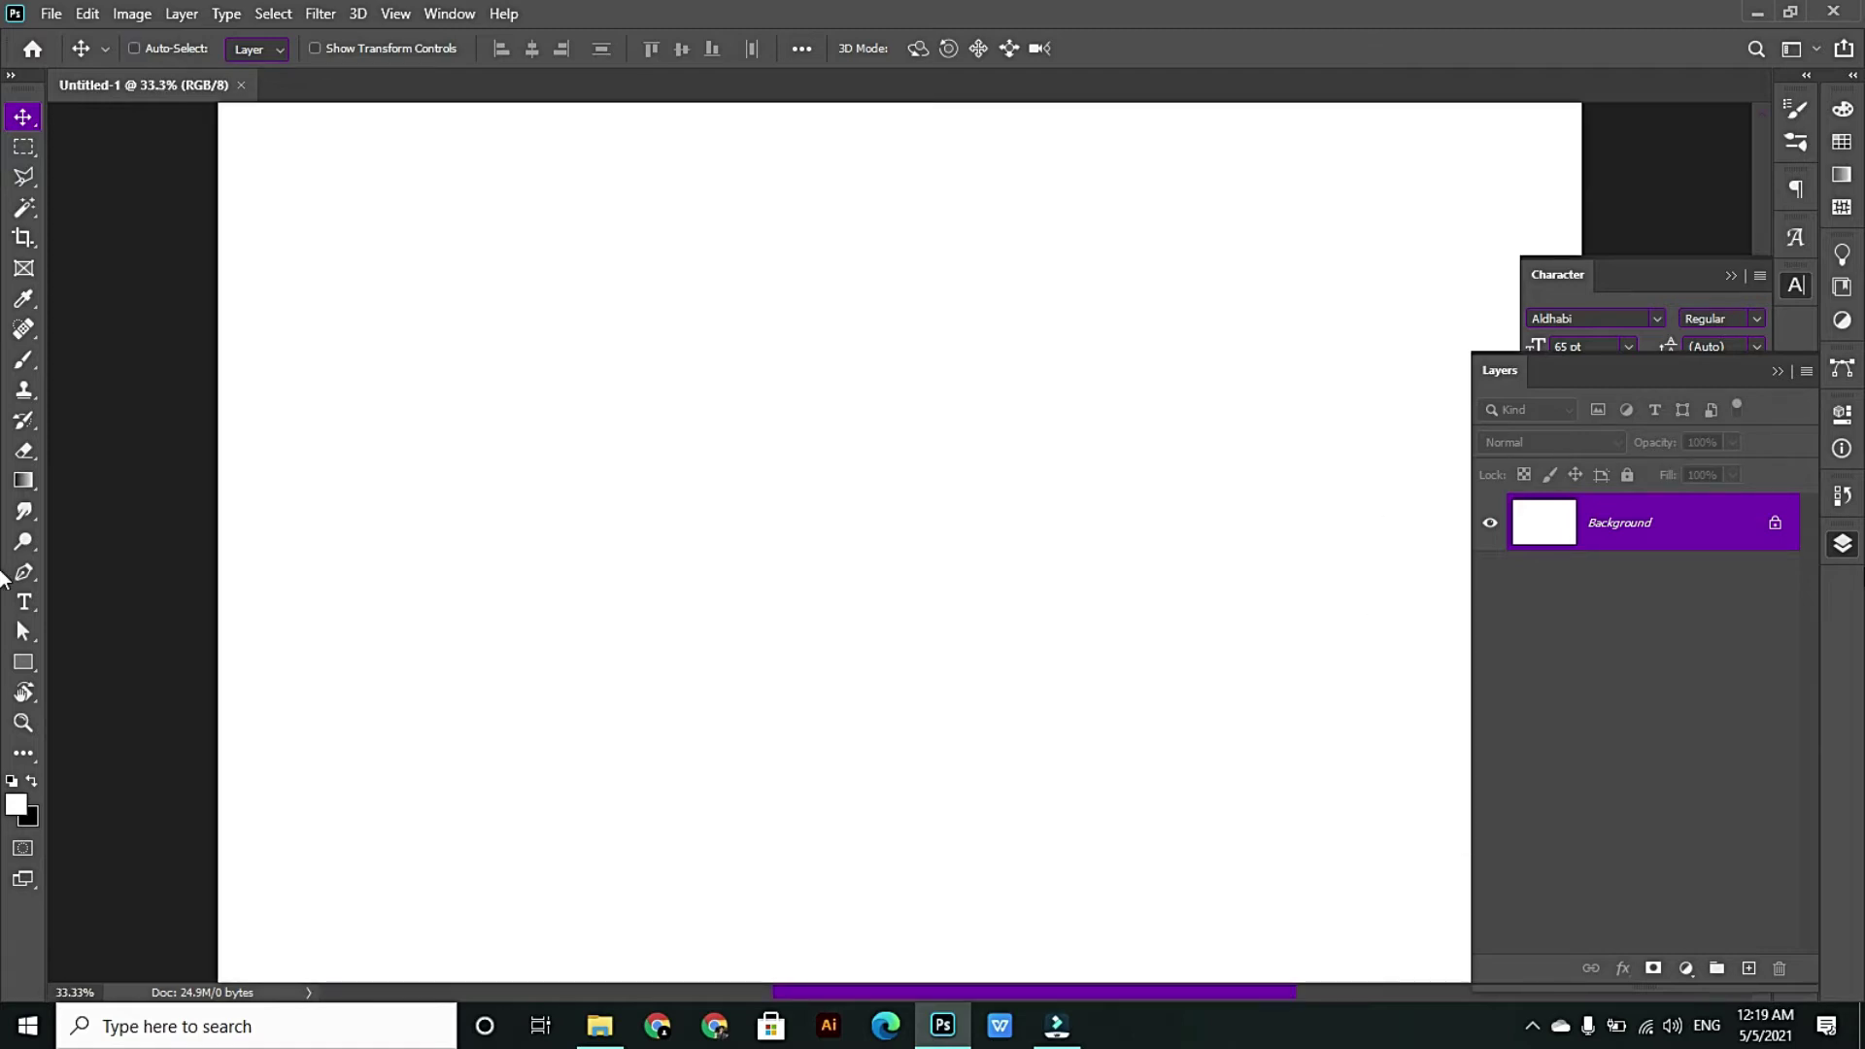
left_click(1843, 544)
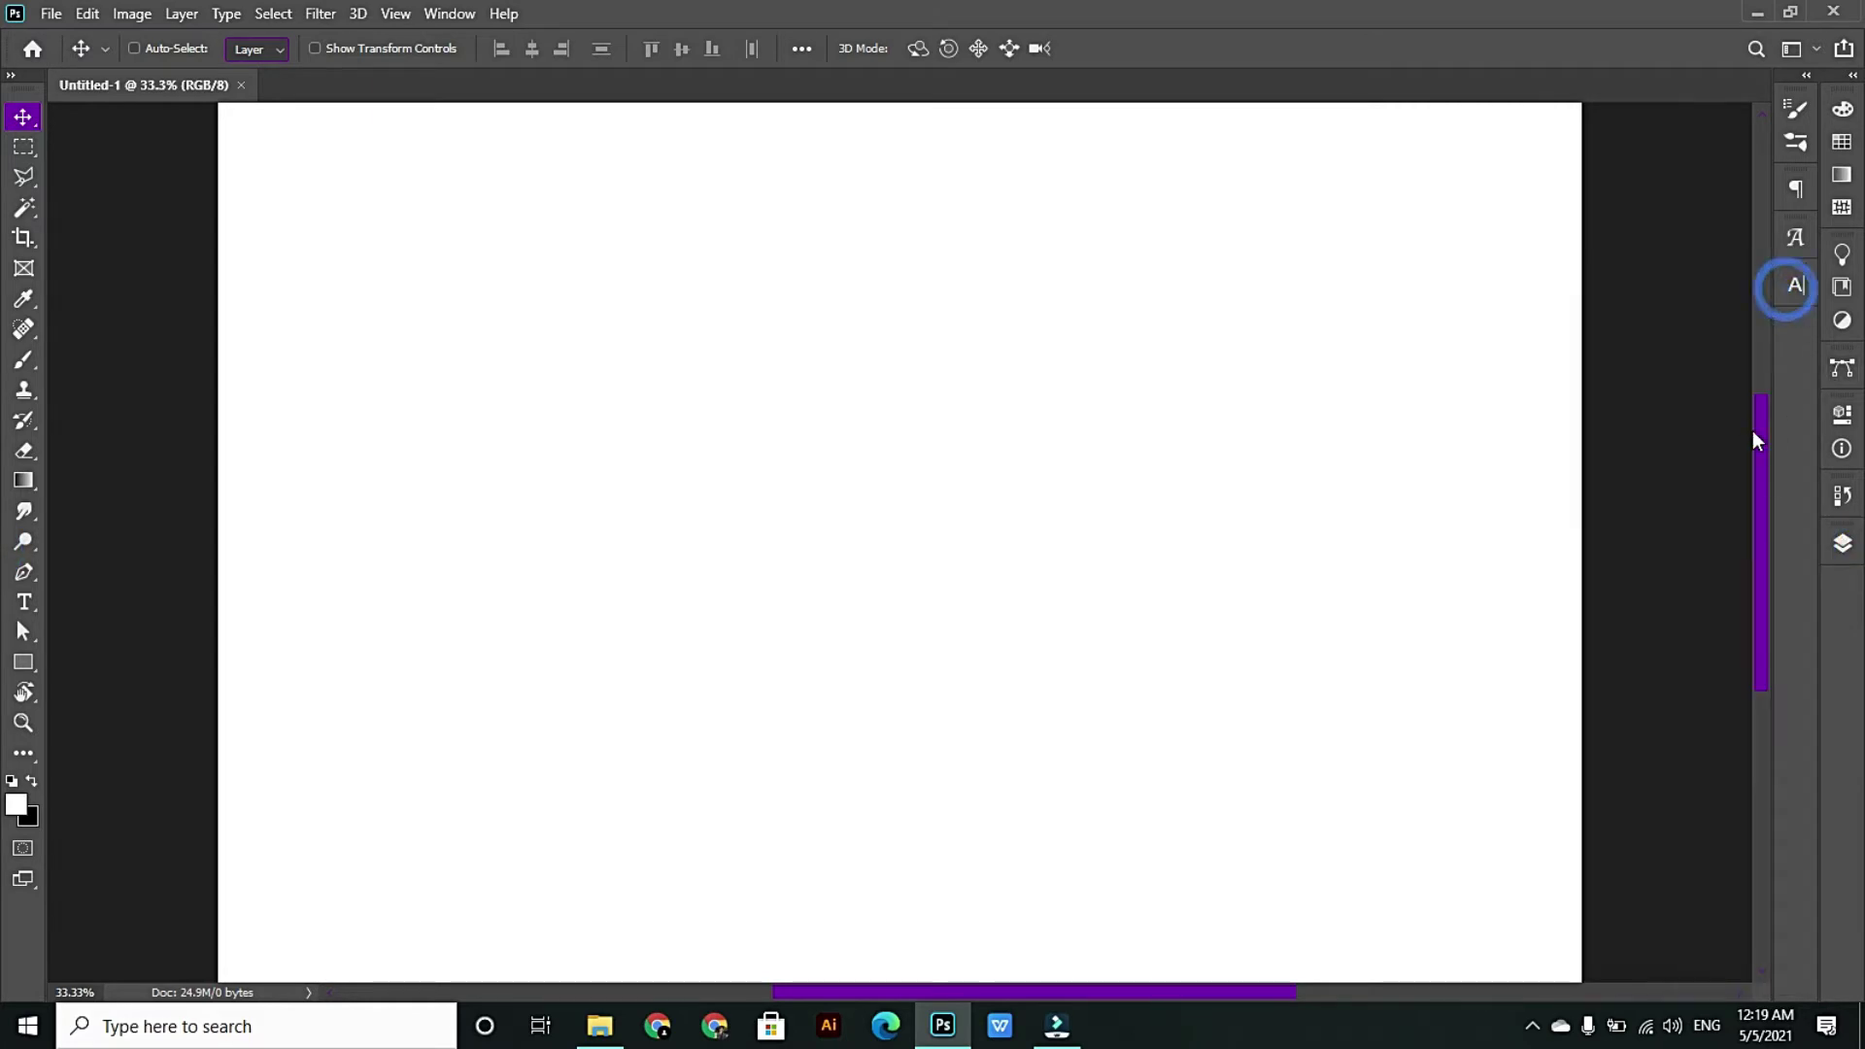
key("ctrl+minus")
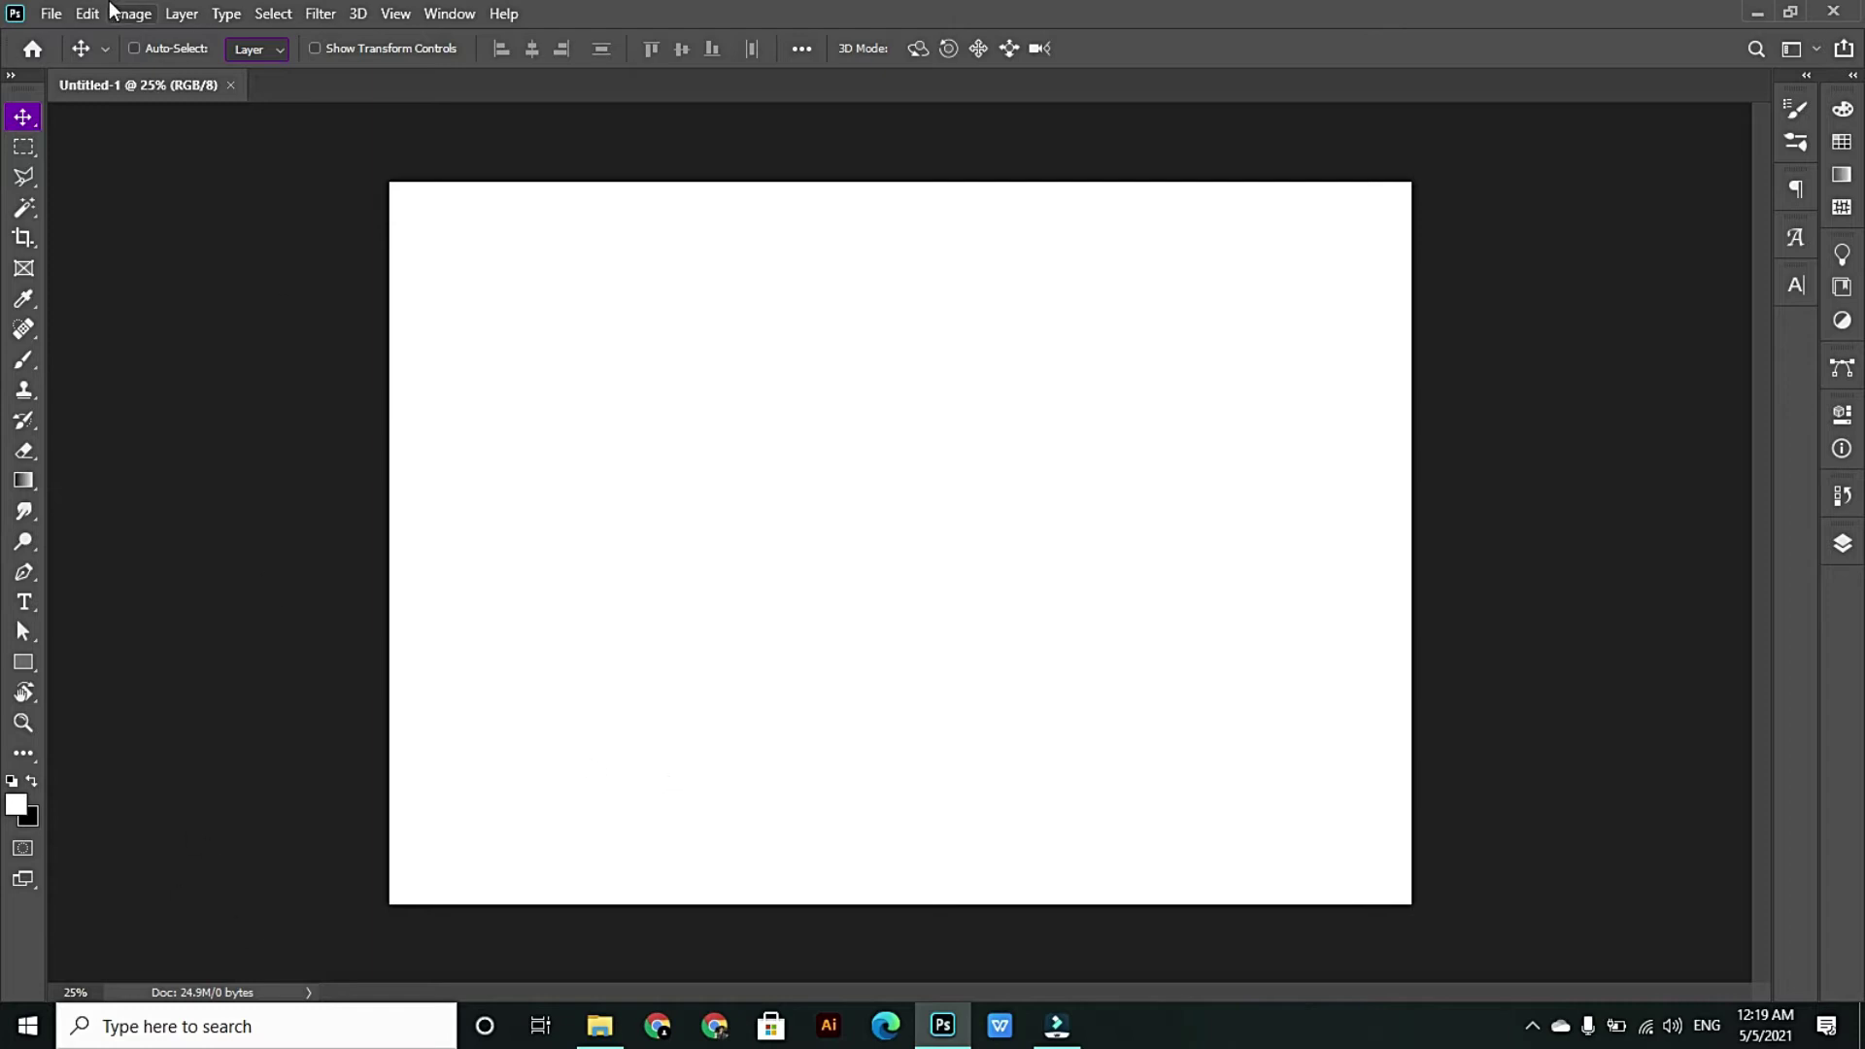
- Review the document's image size settings and available width units, keeping the width in inches
left_click(136, 16)
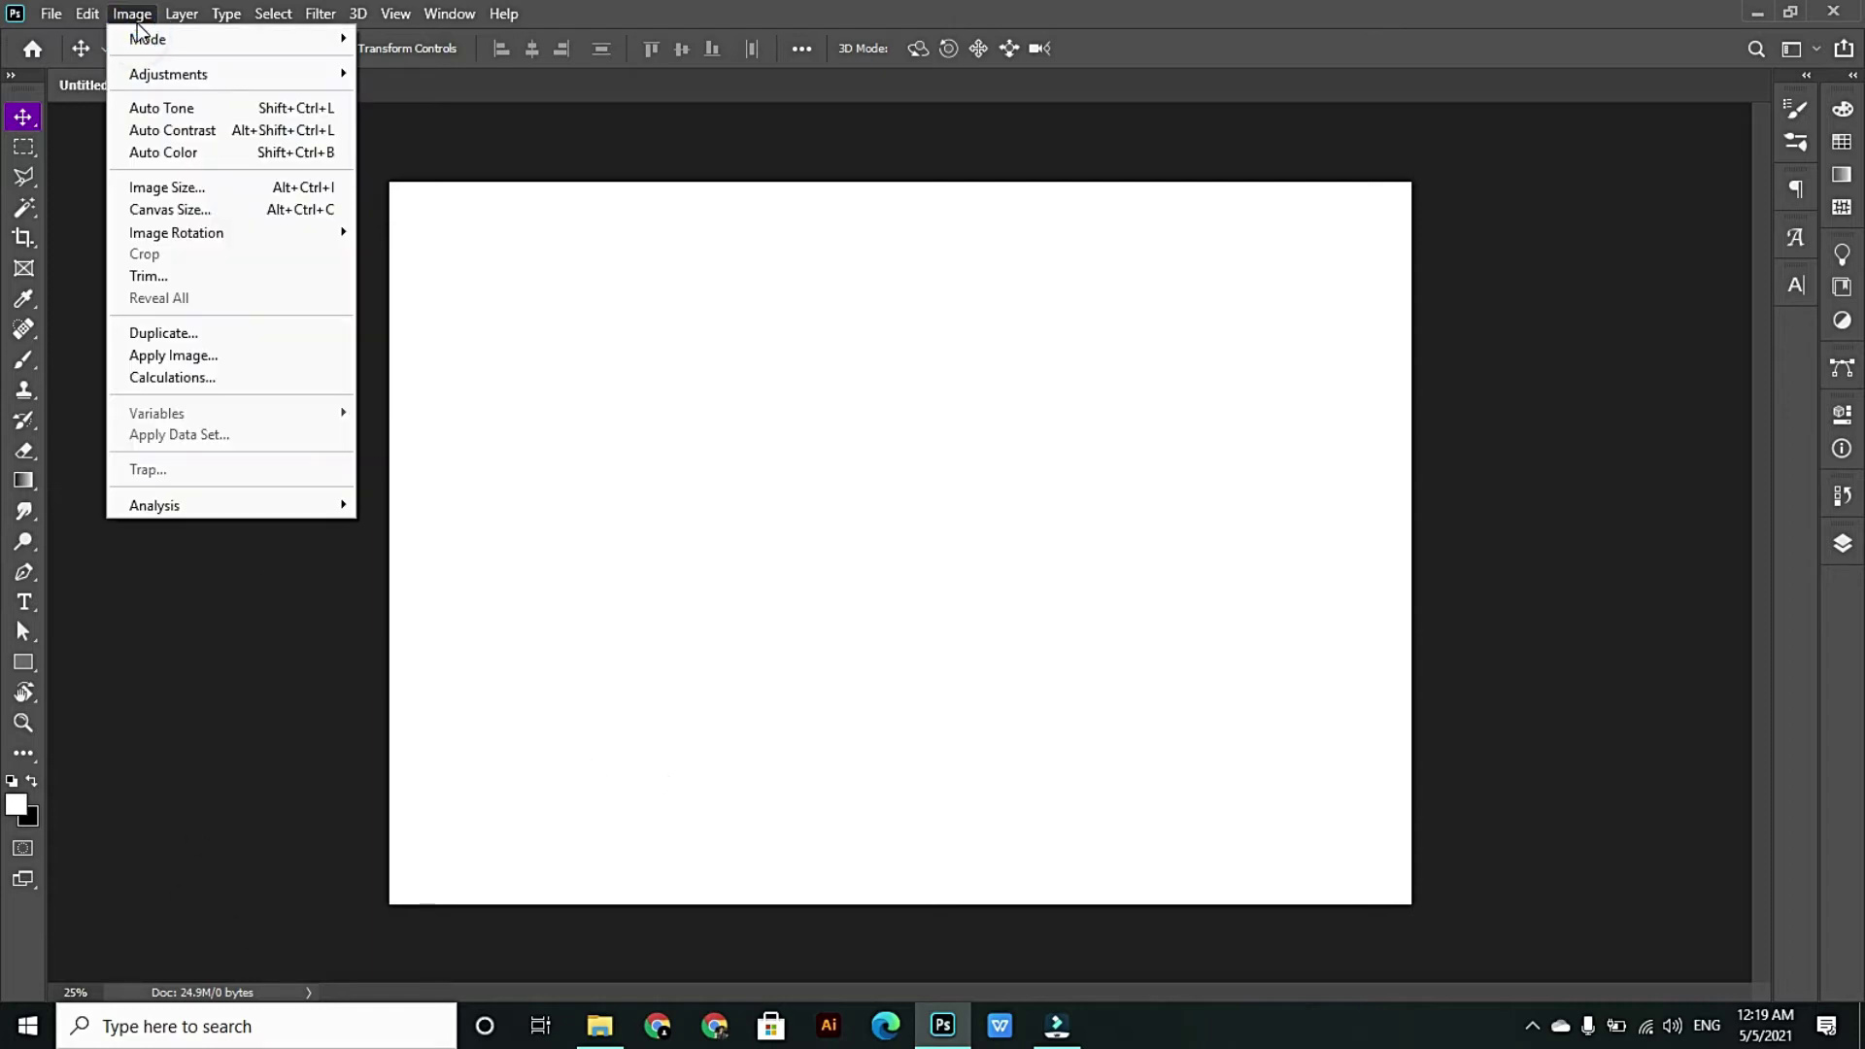
left_click(233, 187)
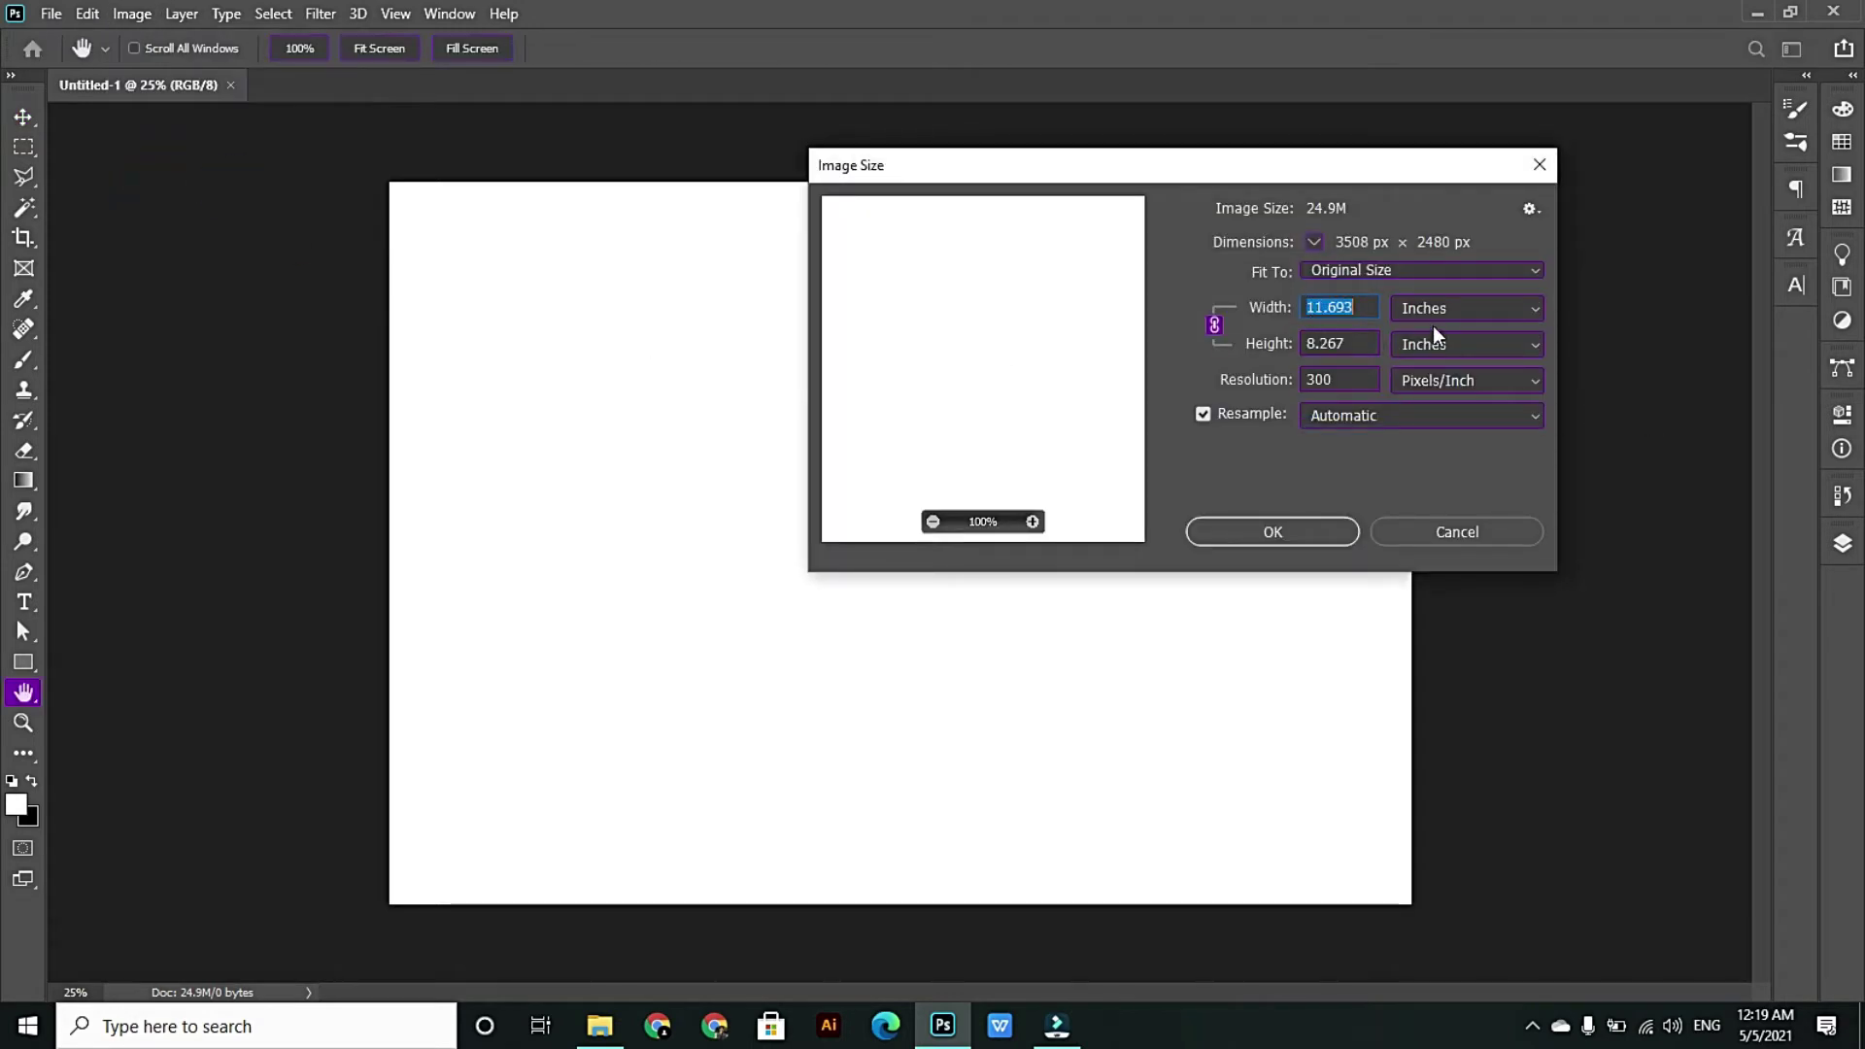
left_click(1483, 309)
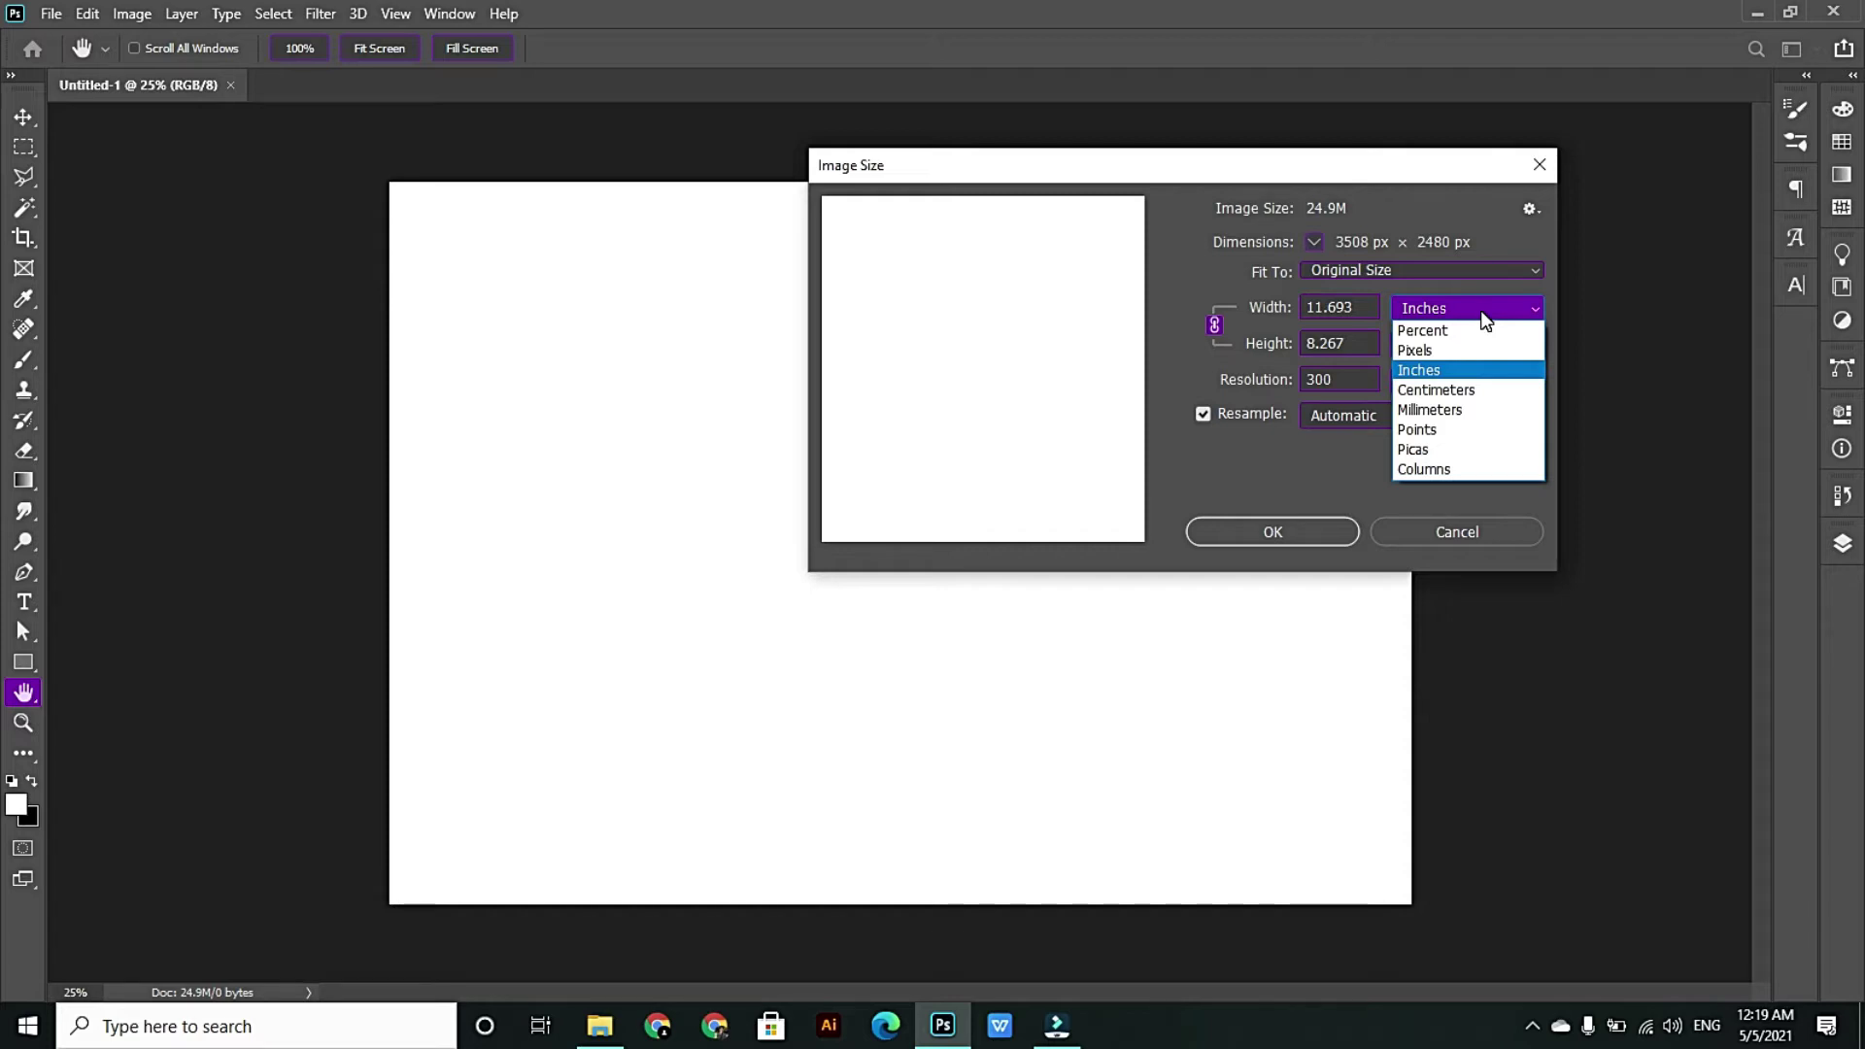
left_click(1438, 370)
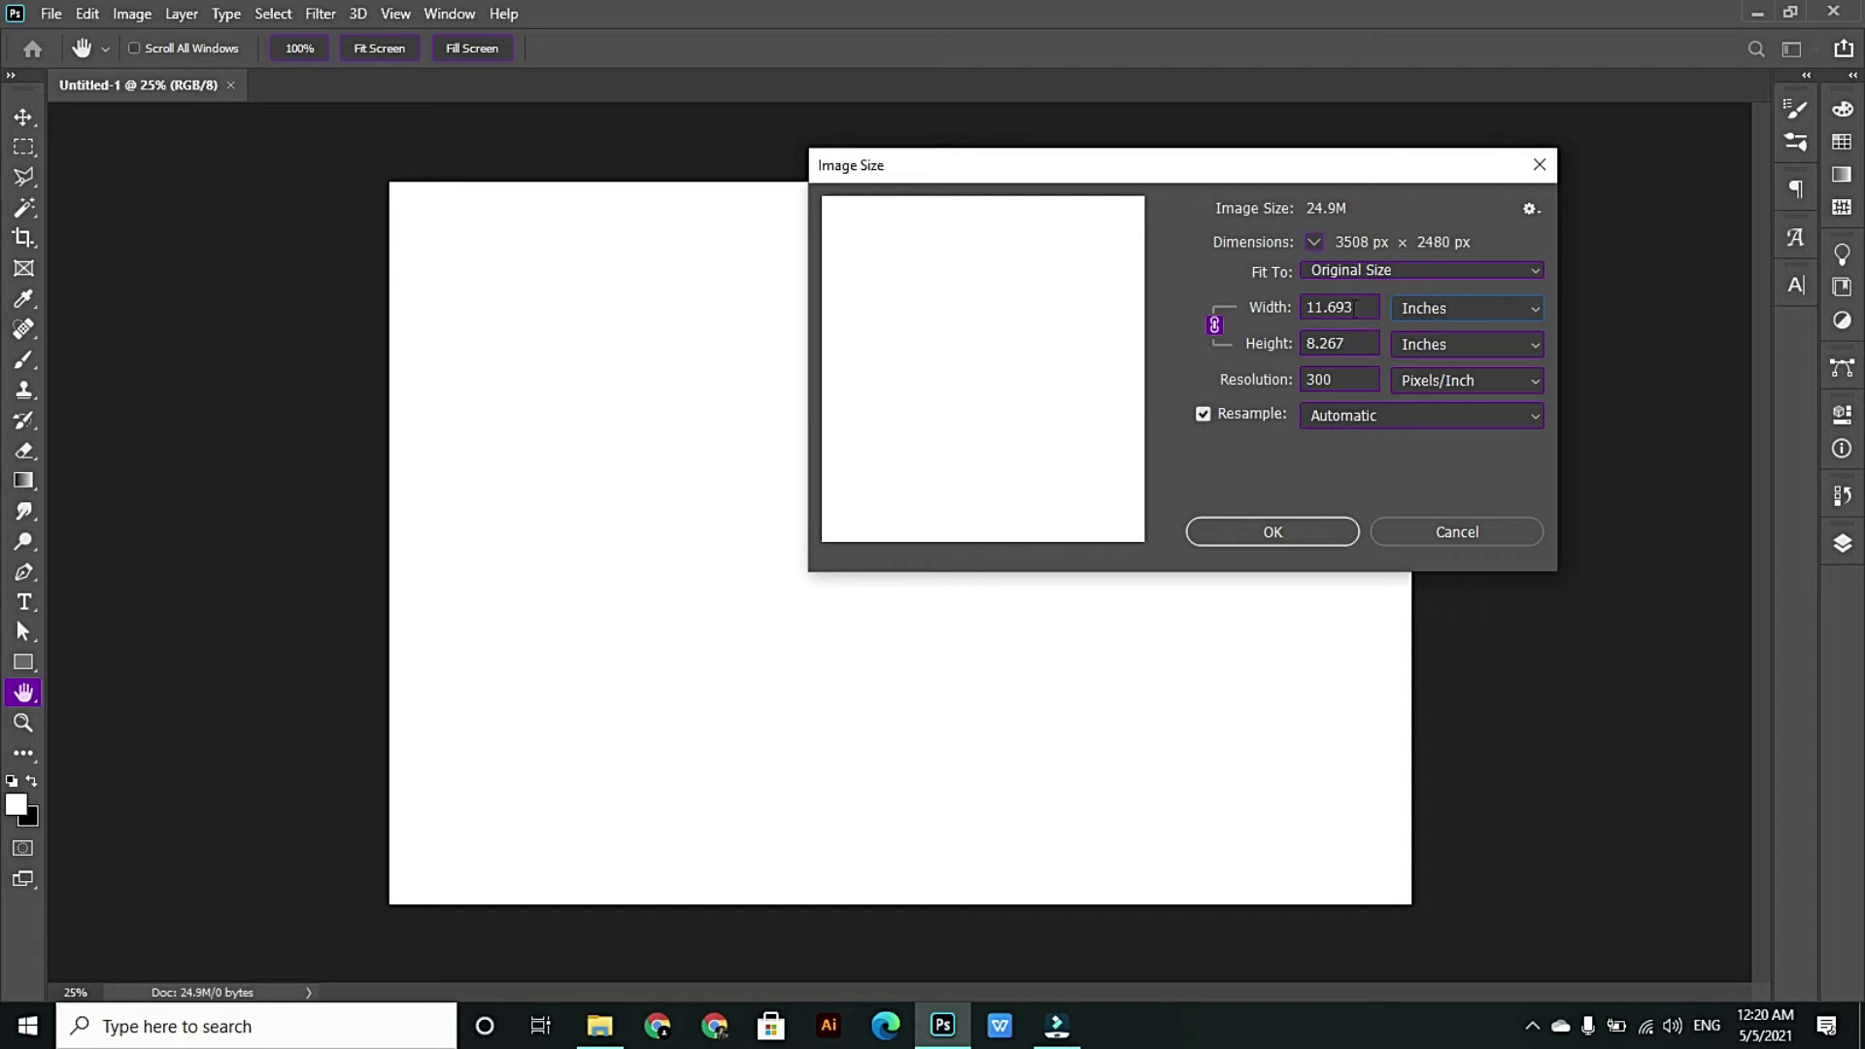
left_click(1312, 535)
key("v")
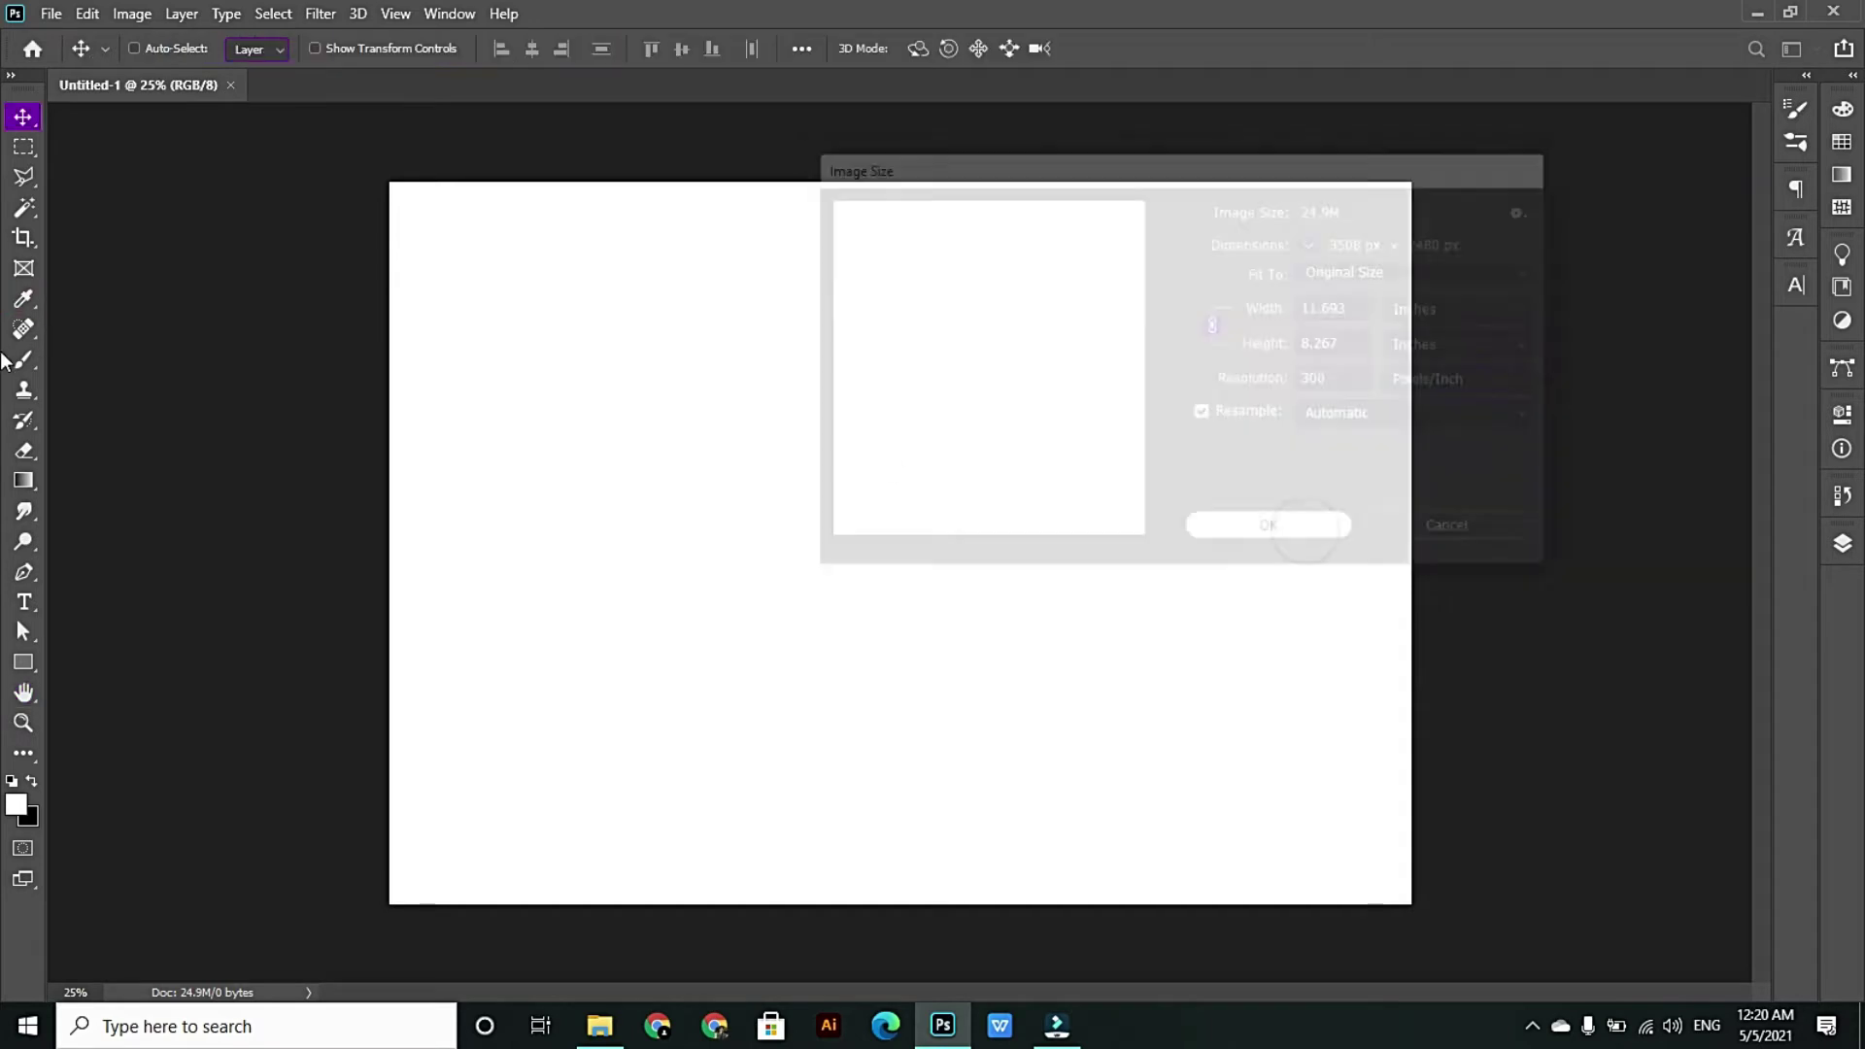
- Crop the blank canvas inward from its upper-left corner, trimming a strip along the left and top edges
left_click(24, 239)
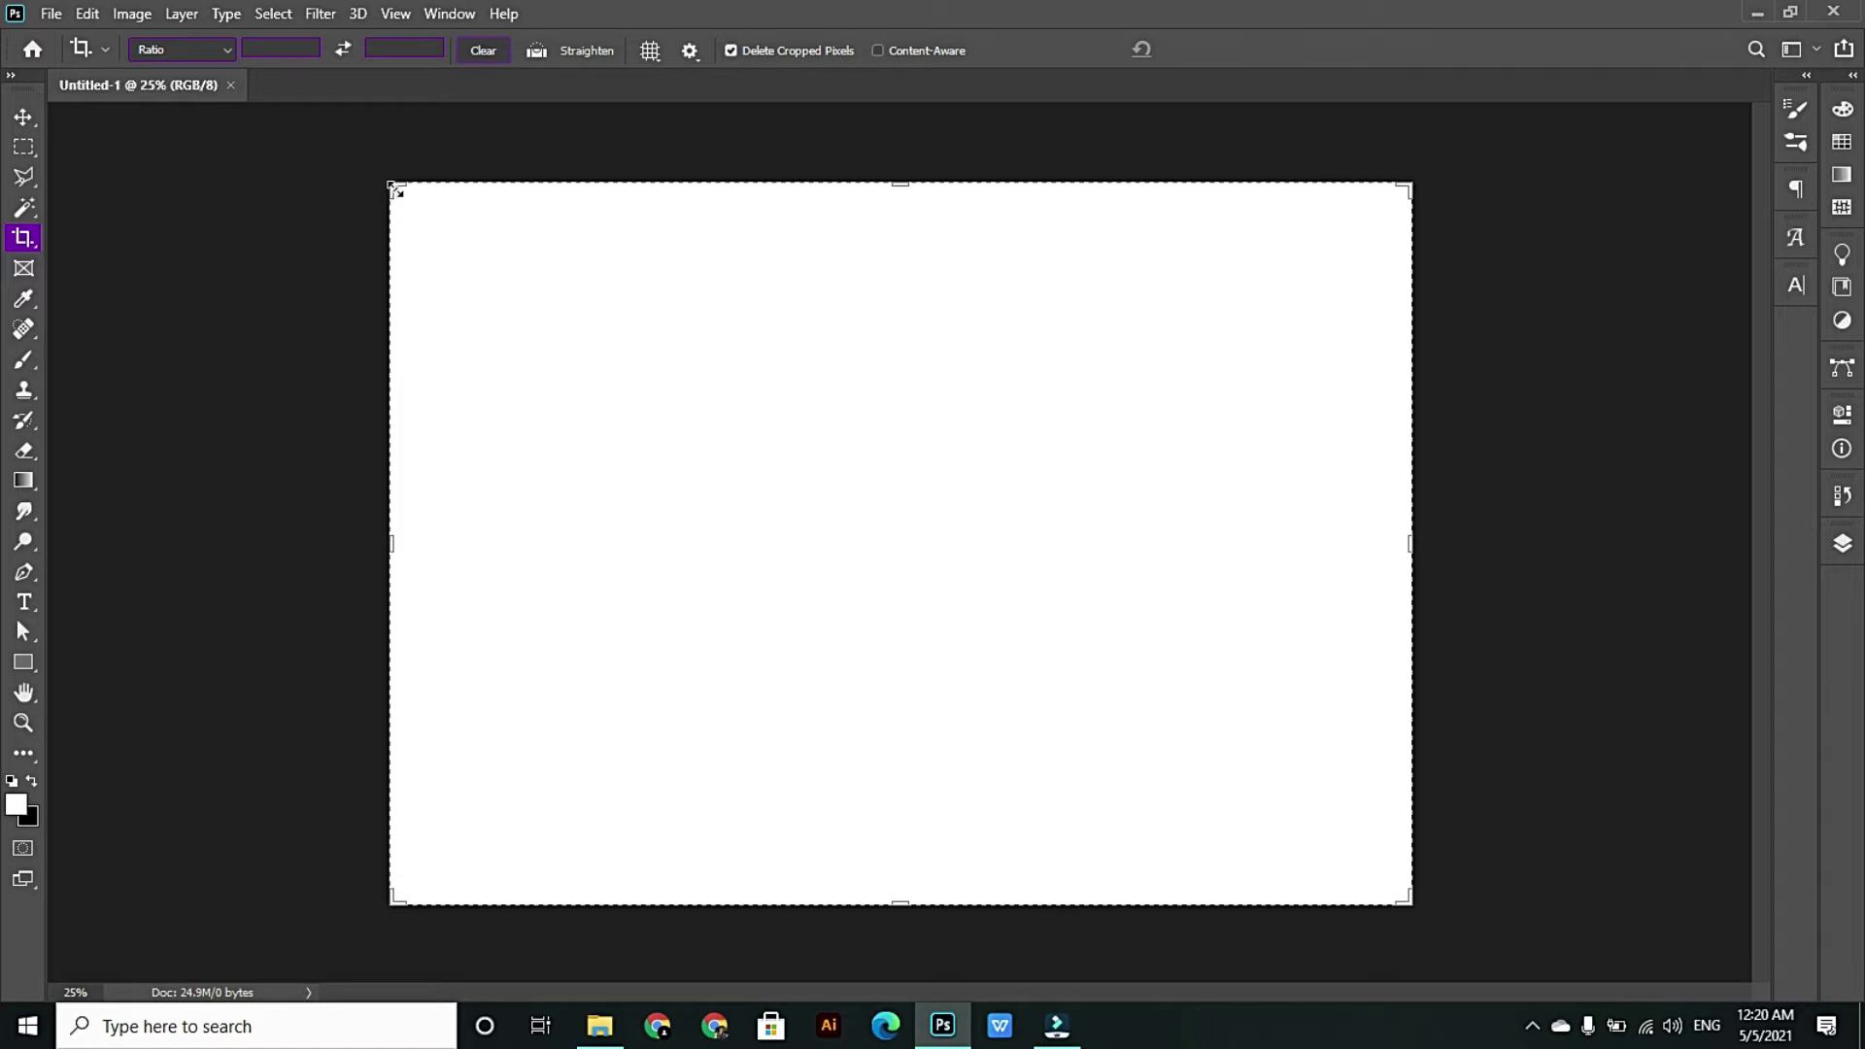
left_click_drag(396, 189, 502, 239)
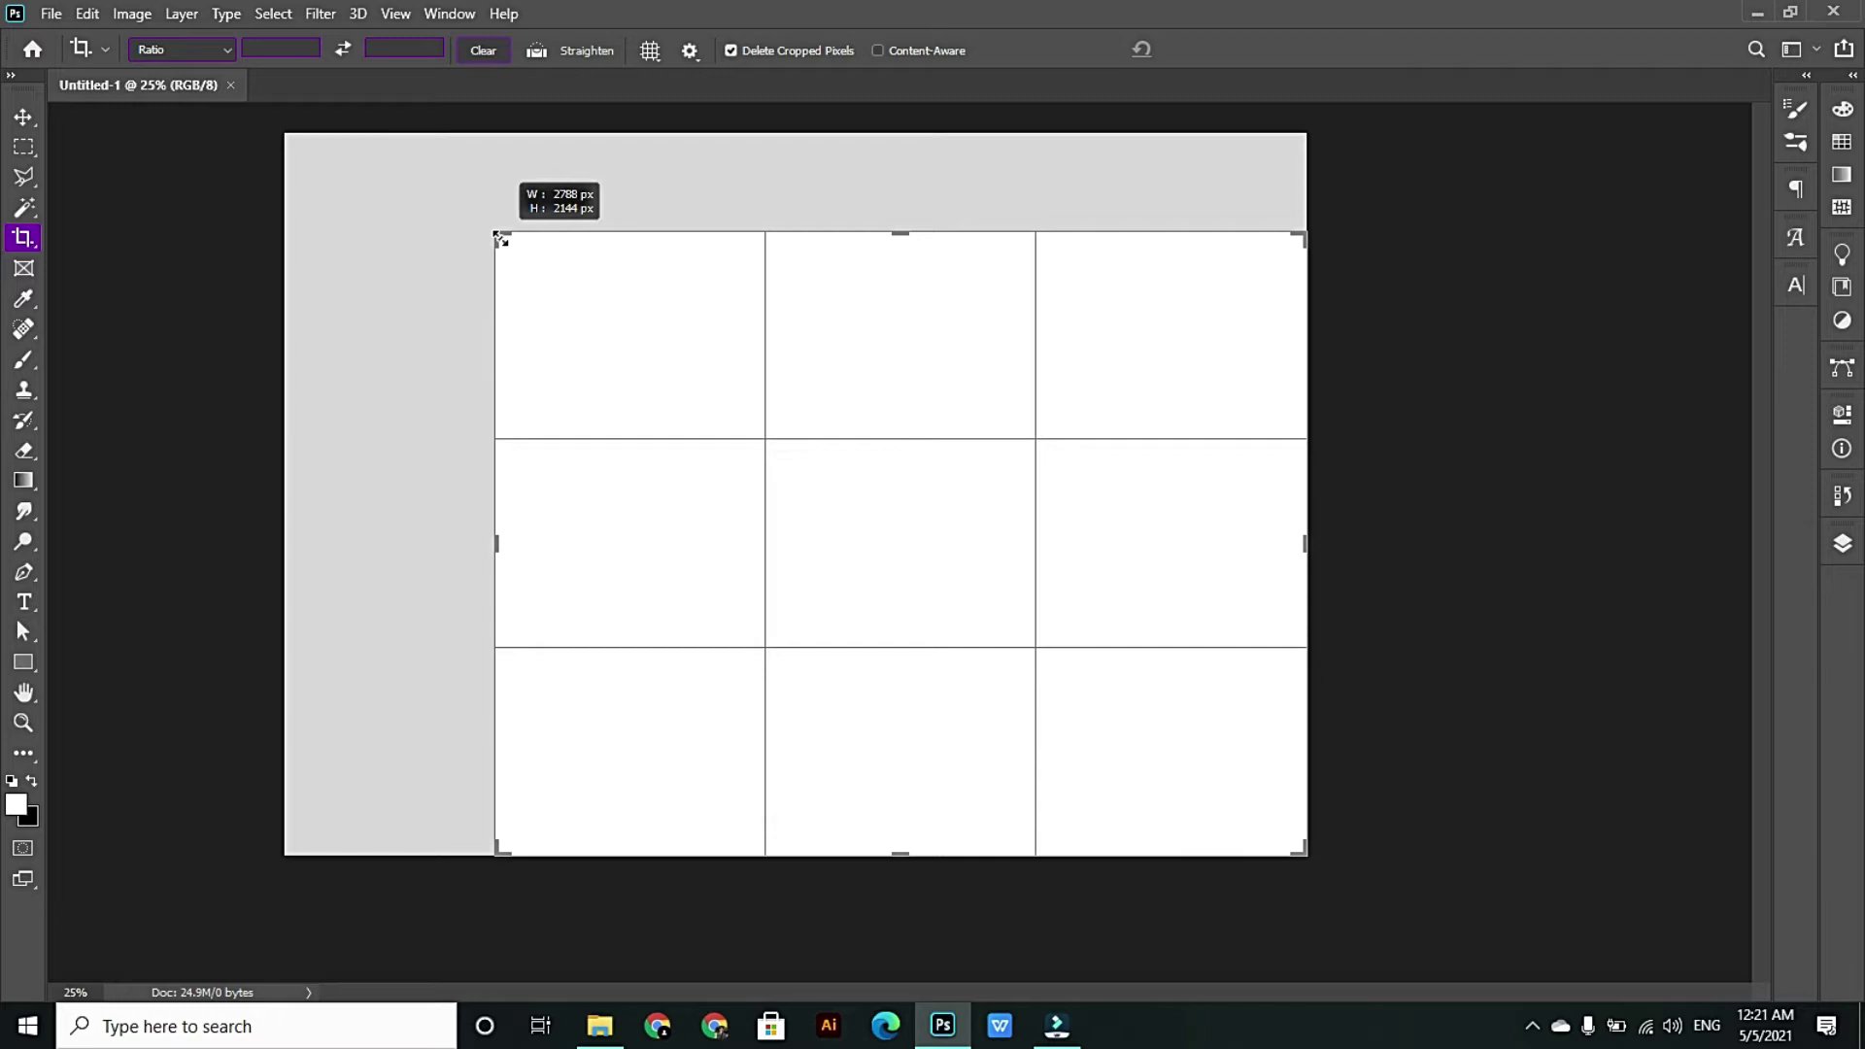
mouse_move(501, 238)
left_mouse_down()
mouse_move(681, 363)
mouse_move(688, 424)
mouse_move(685, 367)
mouse_move(674, 455)
mouse_move(675, 344)
mouse_move(679, 433)
mouse_move(491, 444)
mouse_move(495, 353)
mouse_move(542, 358)
mouse_move(512, 241)
mouse_move(492, 232)
left_mouse_up()
mouse_move(461, 227)
left_mouse_down()
mouse_move(428, 233)
mouse_move(476, 217)
left_mouse_up()
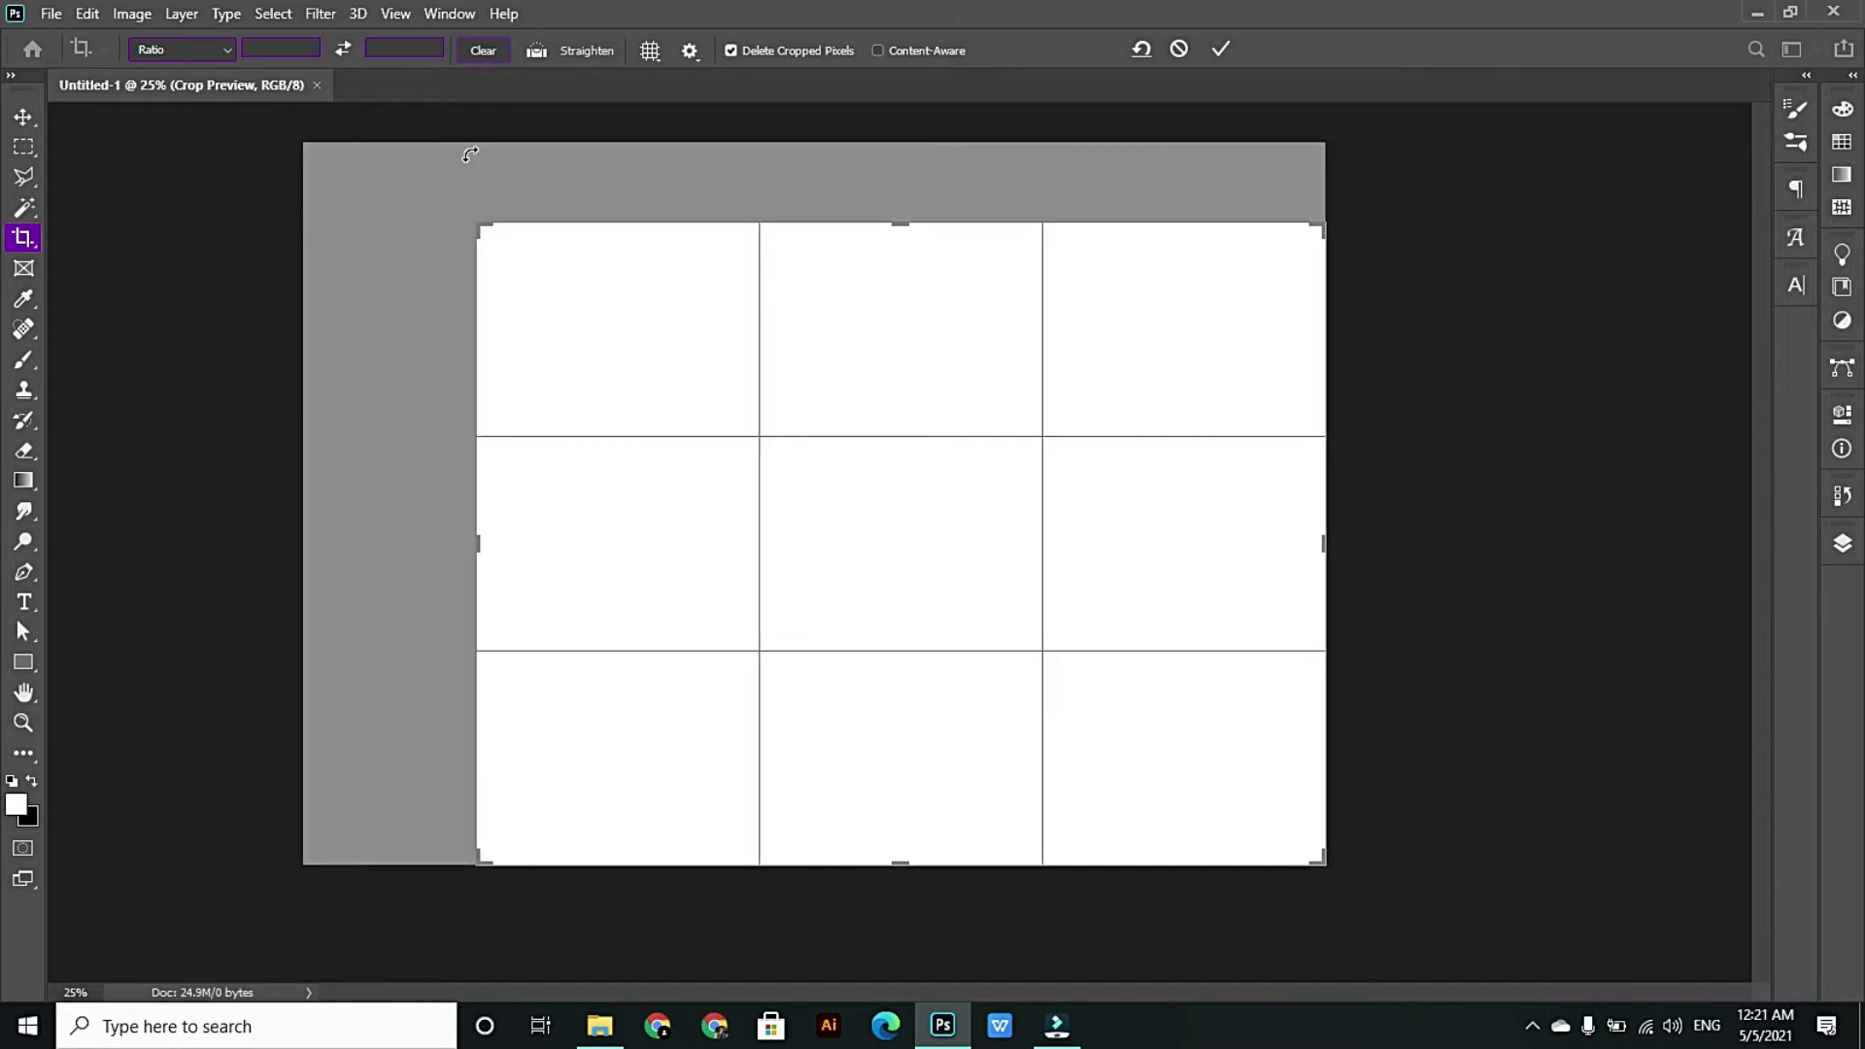
key("Return")
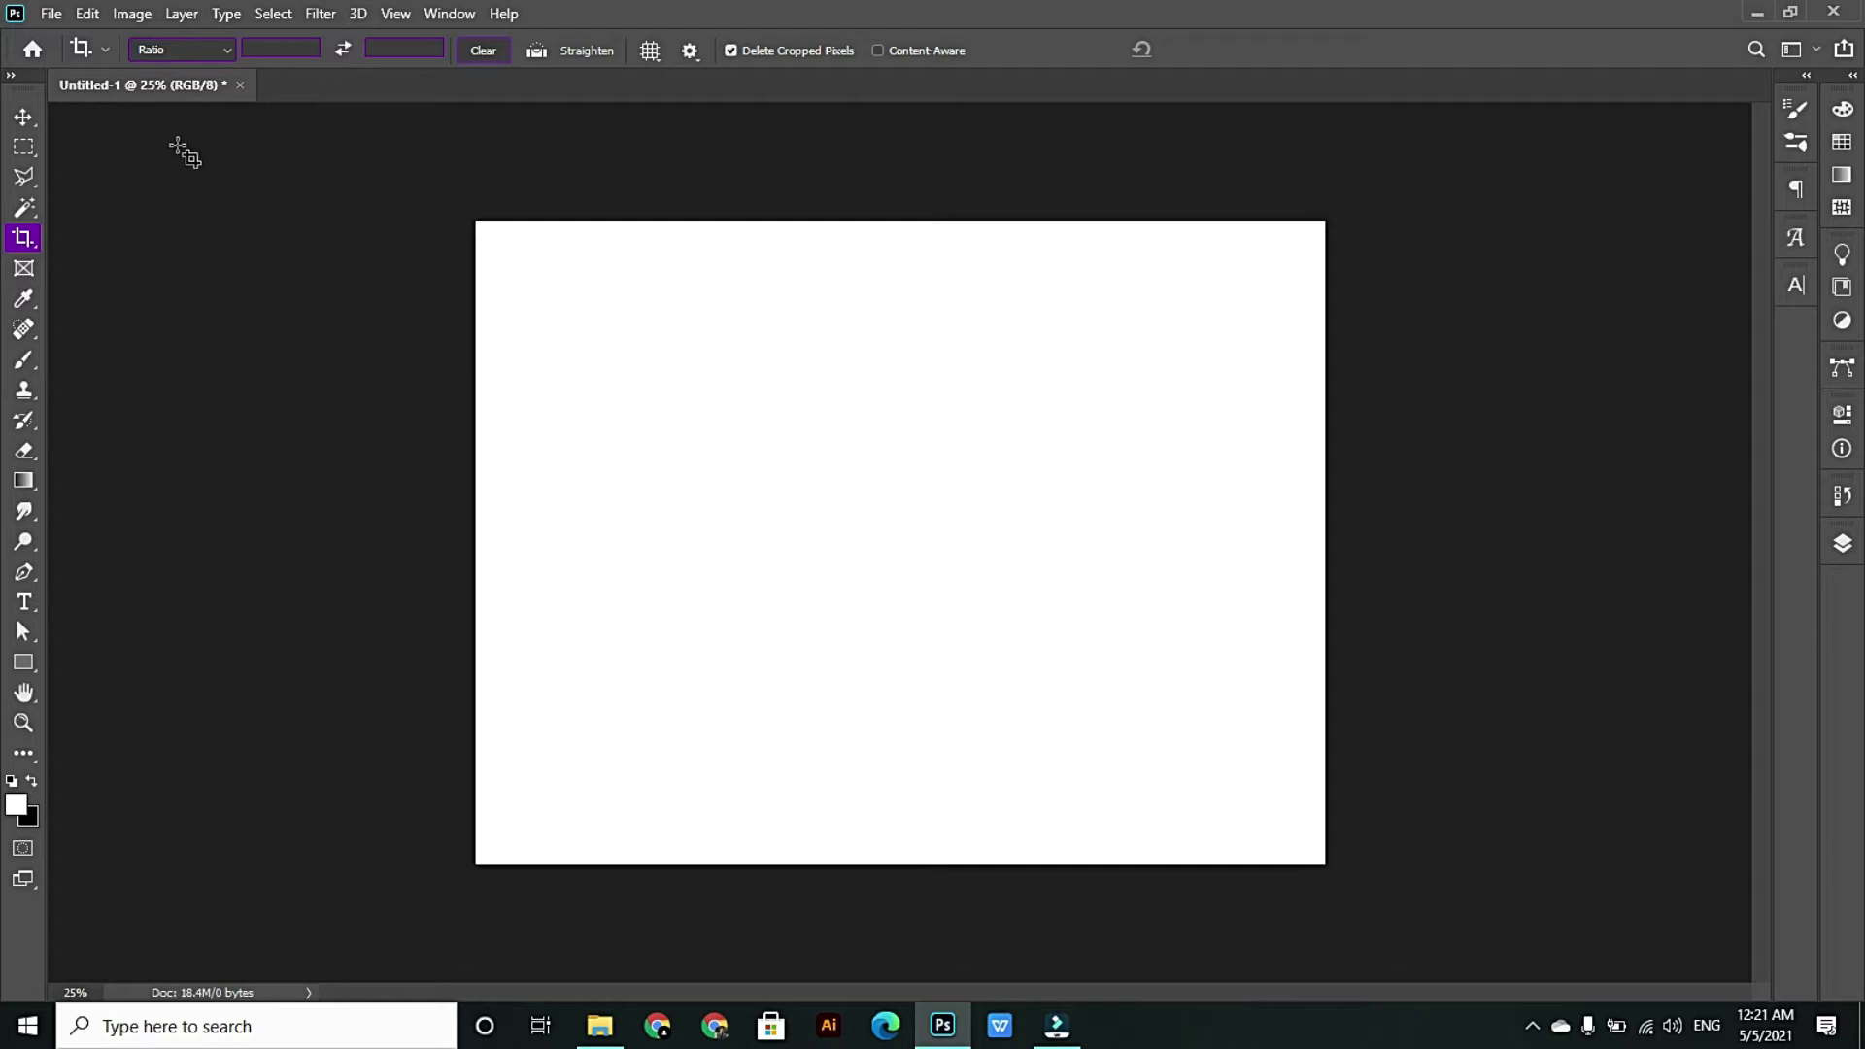
left_click(17, 246)
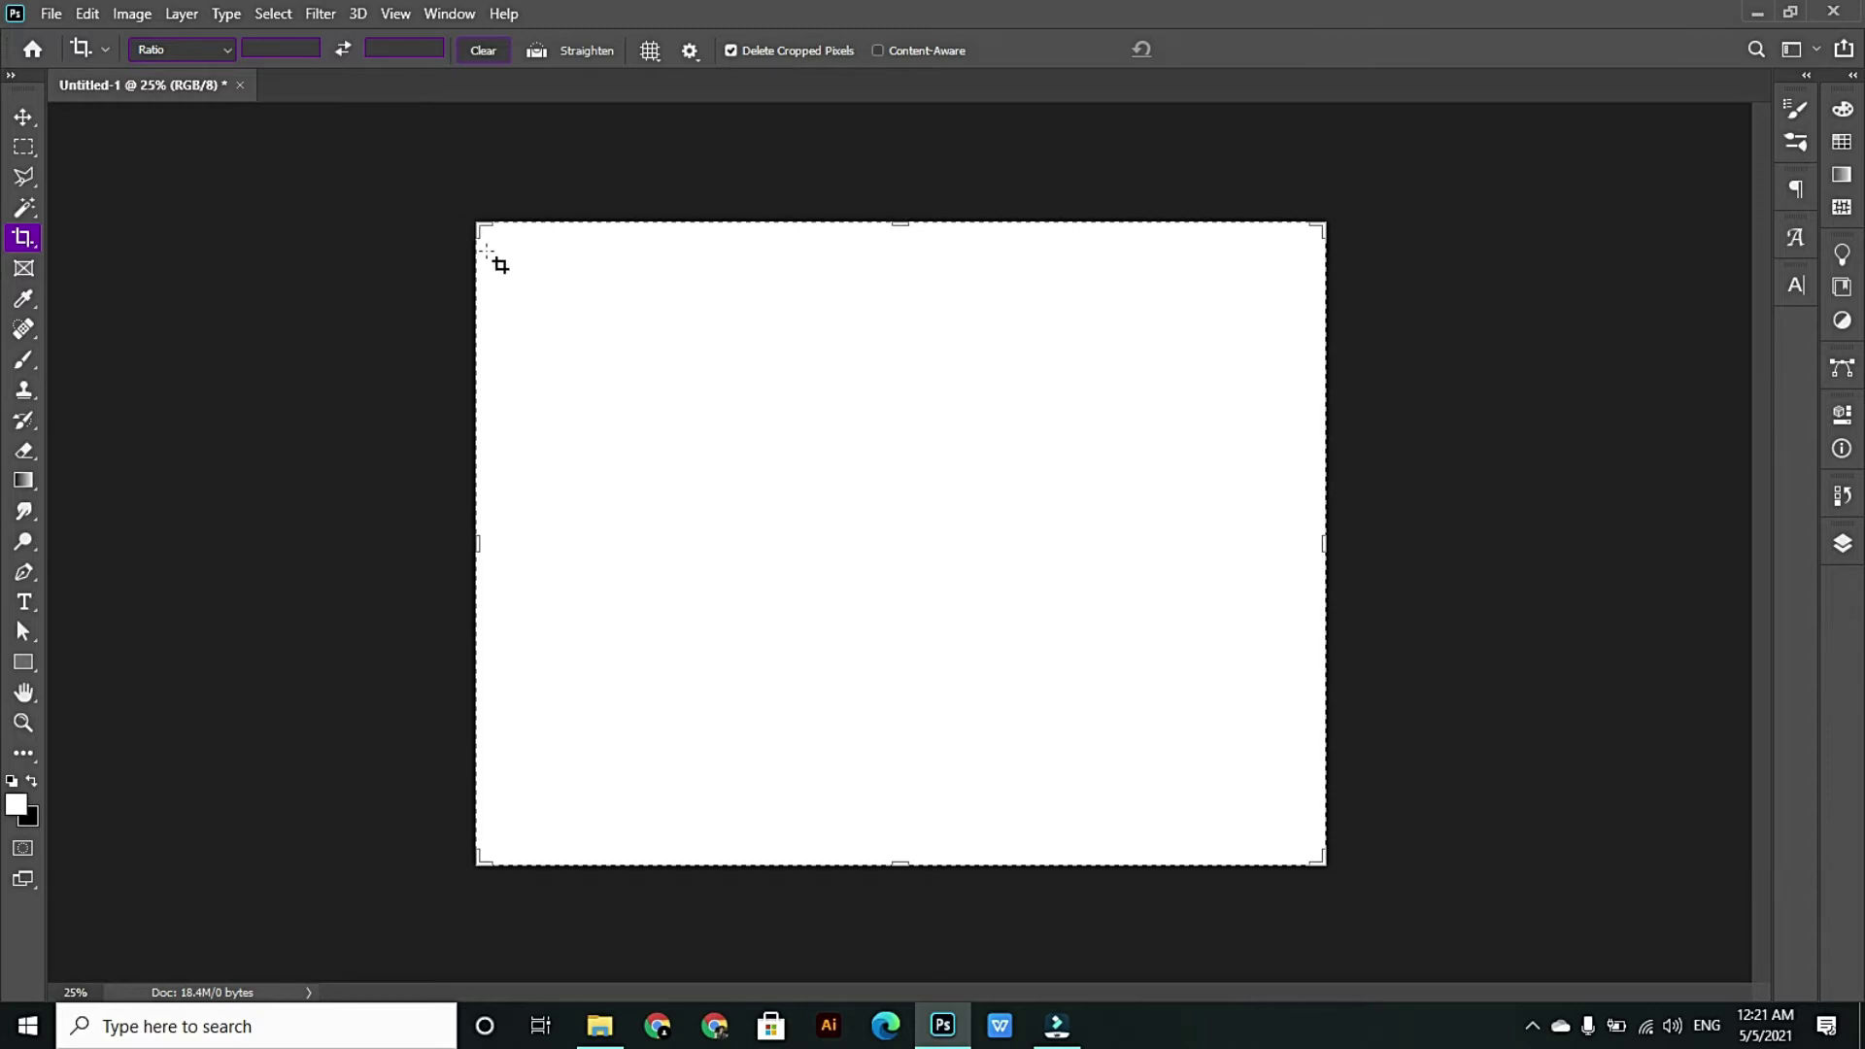
left_click_drag(900, 215, 901, 216)
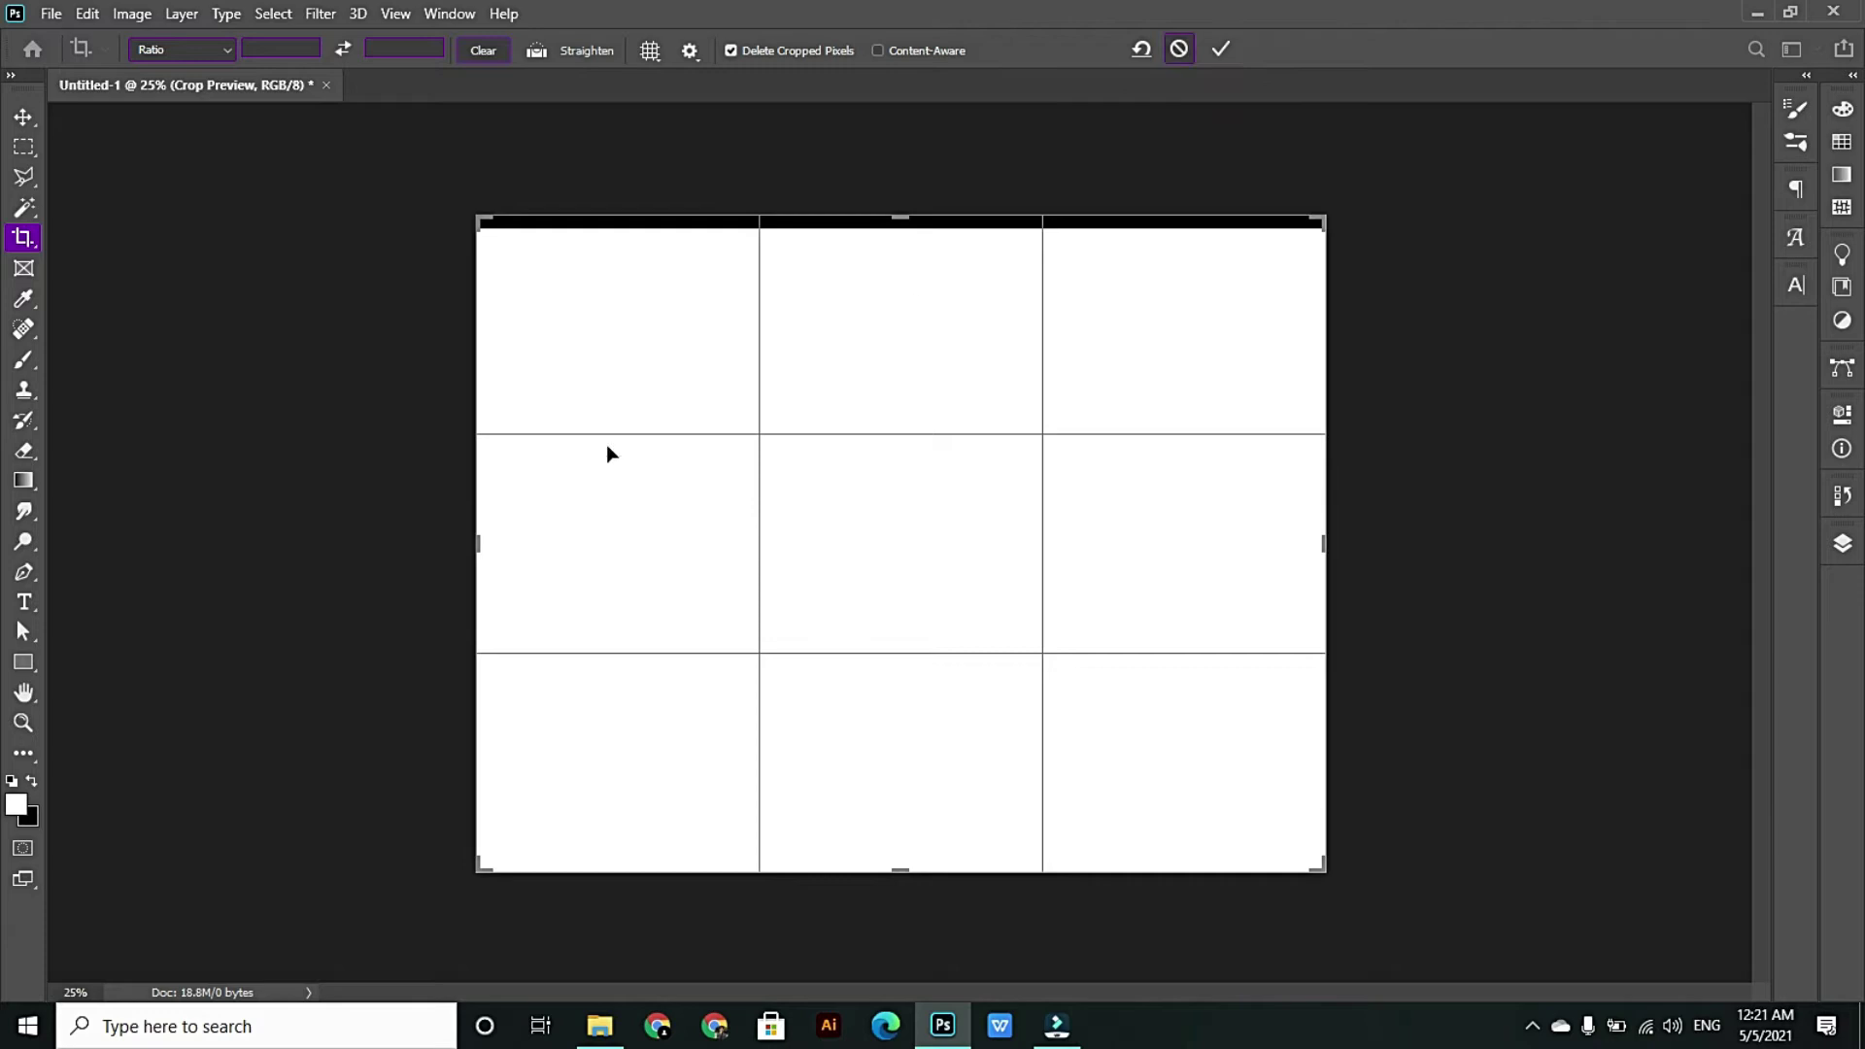
left_click(1222, 52)
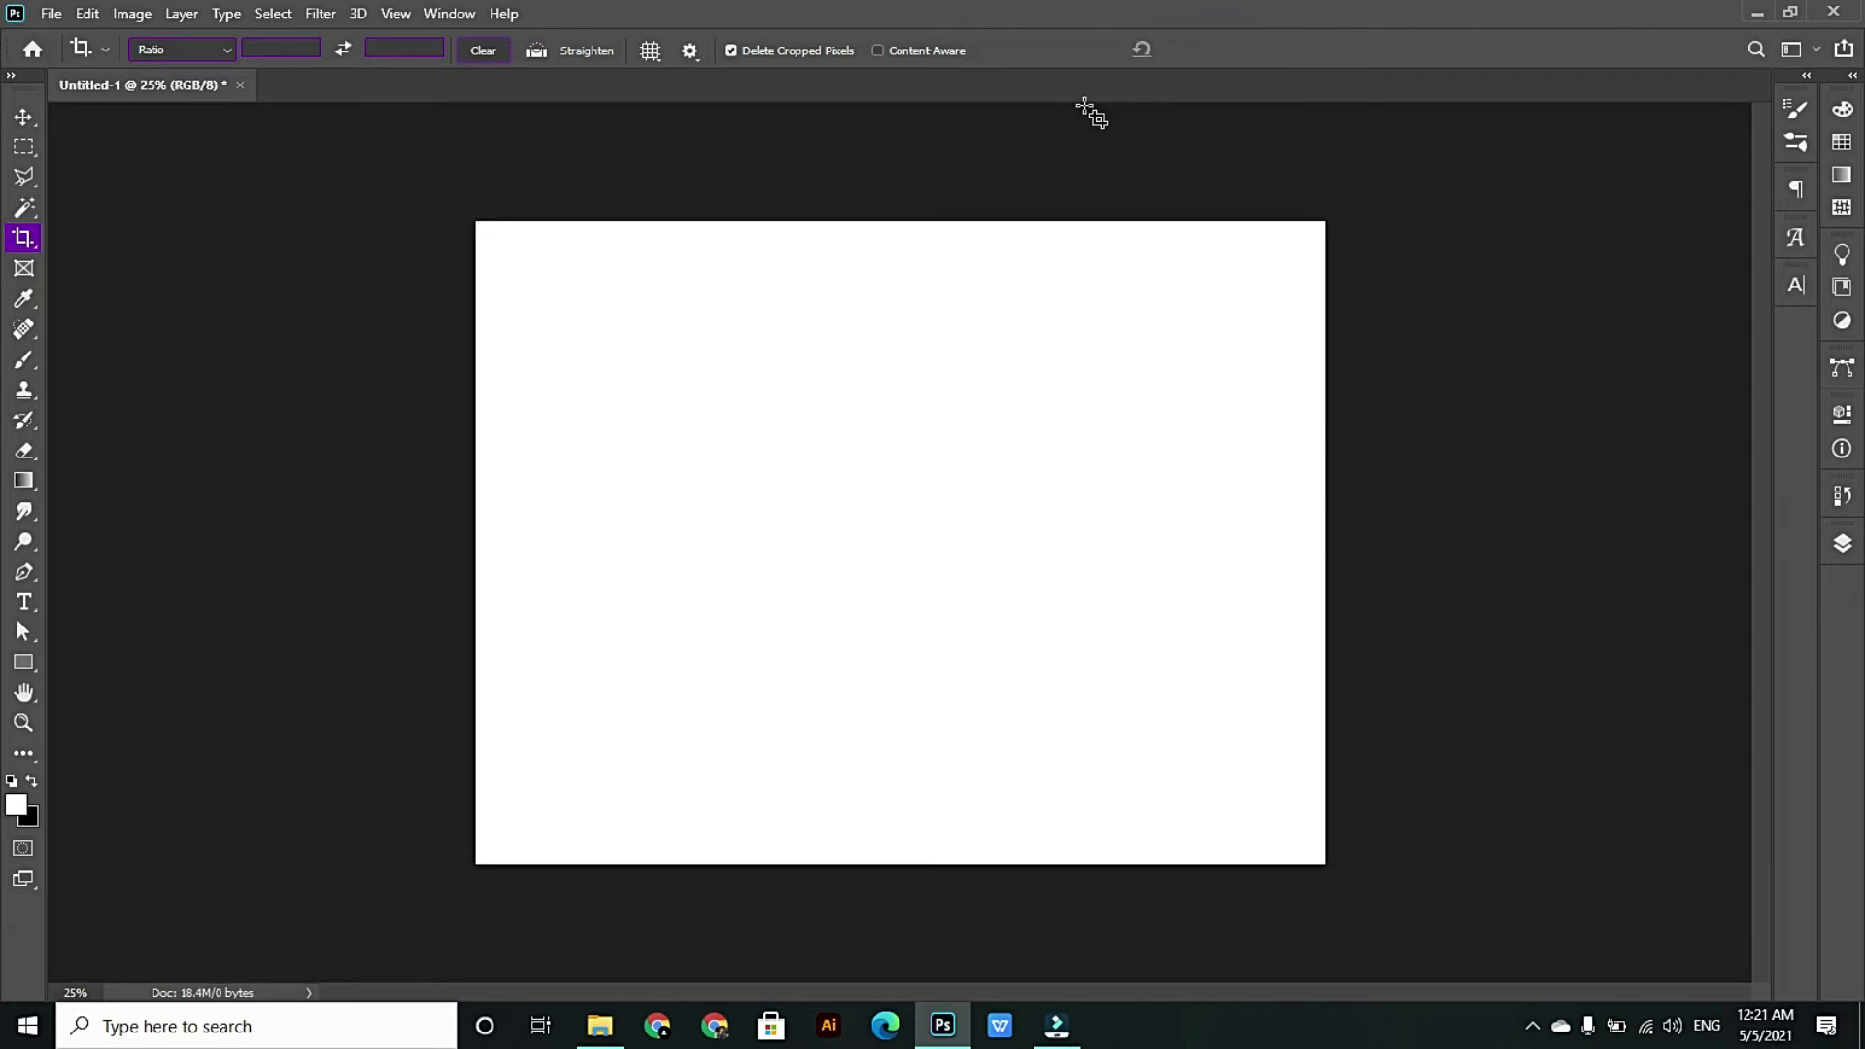
left_click(21, 239)
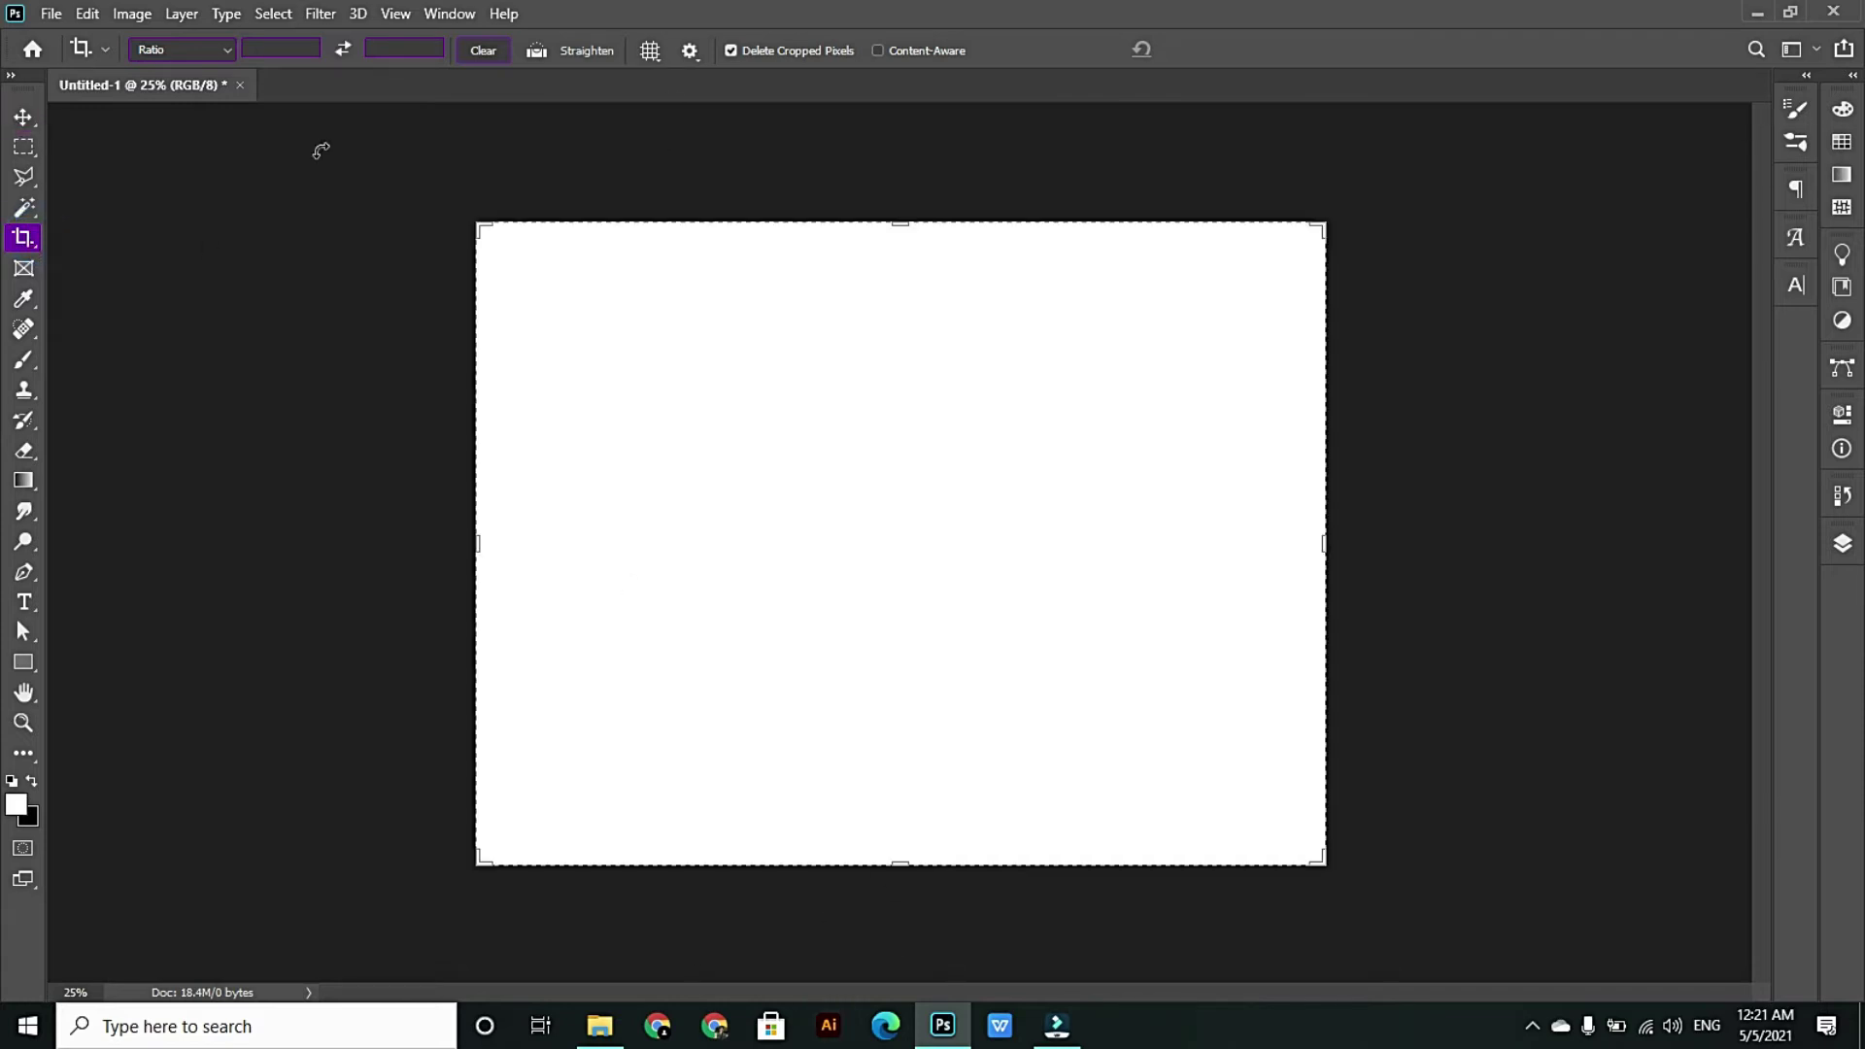
left_click(22, 118)
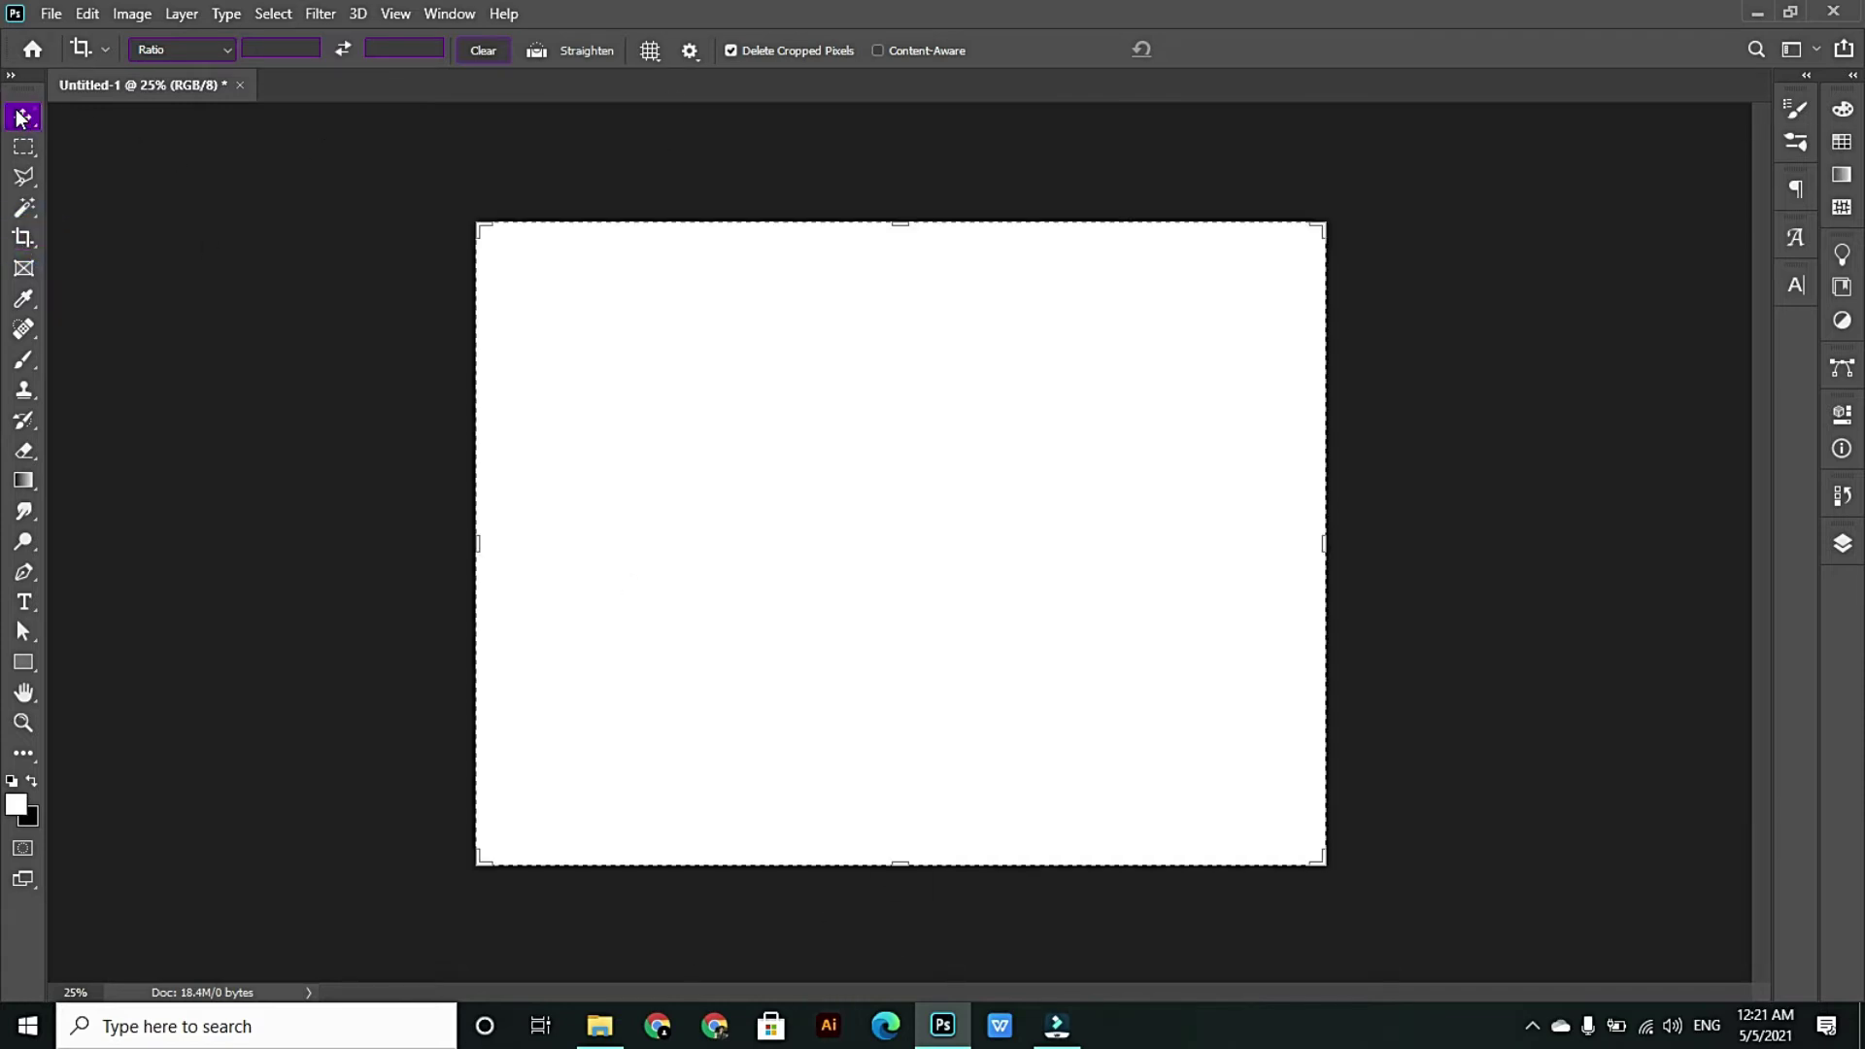
- Open the photo of the woman in front of the concrete wall from New folder on drive D: in Photoshop
left_click(600, 1024)
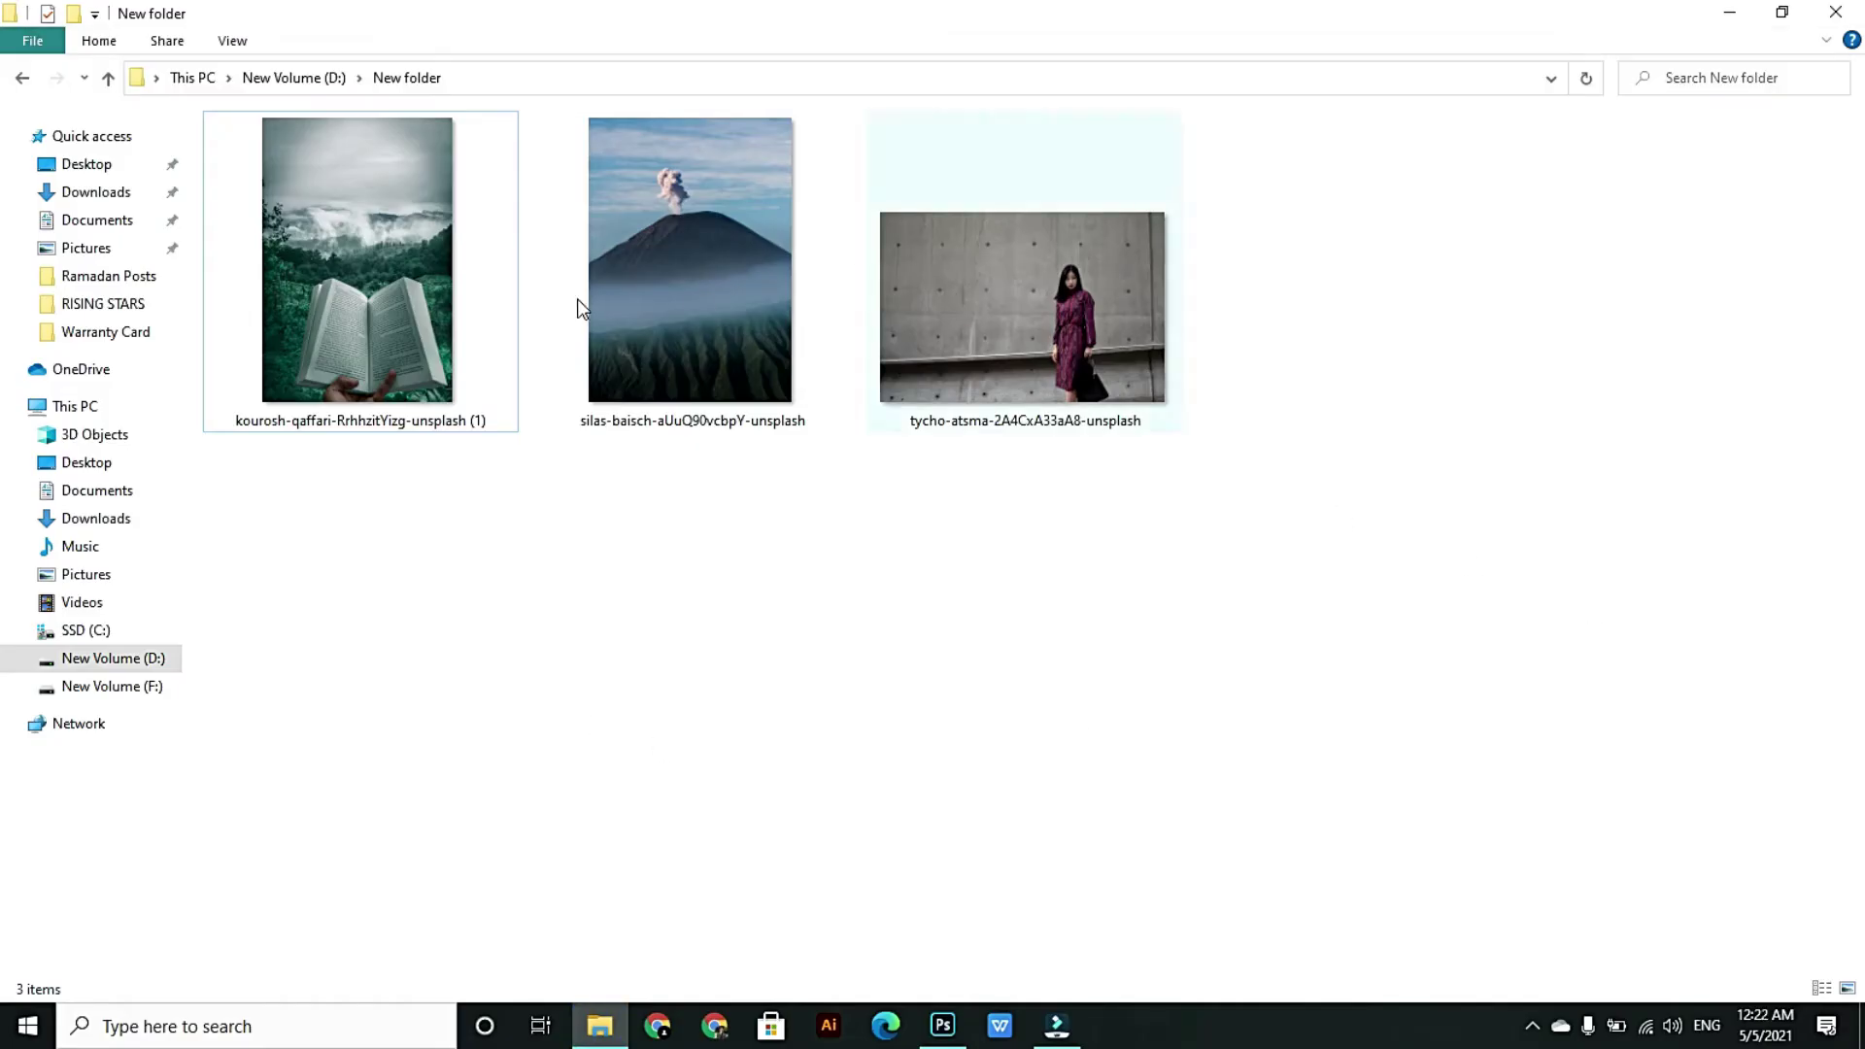
left_click(1146, 398)
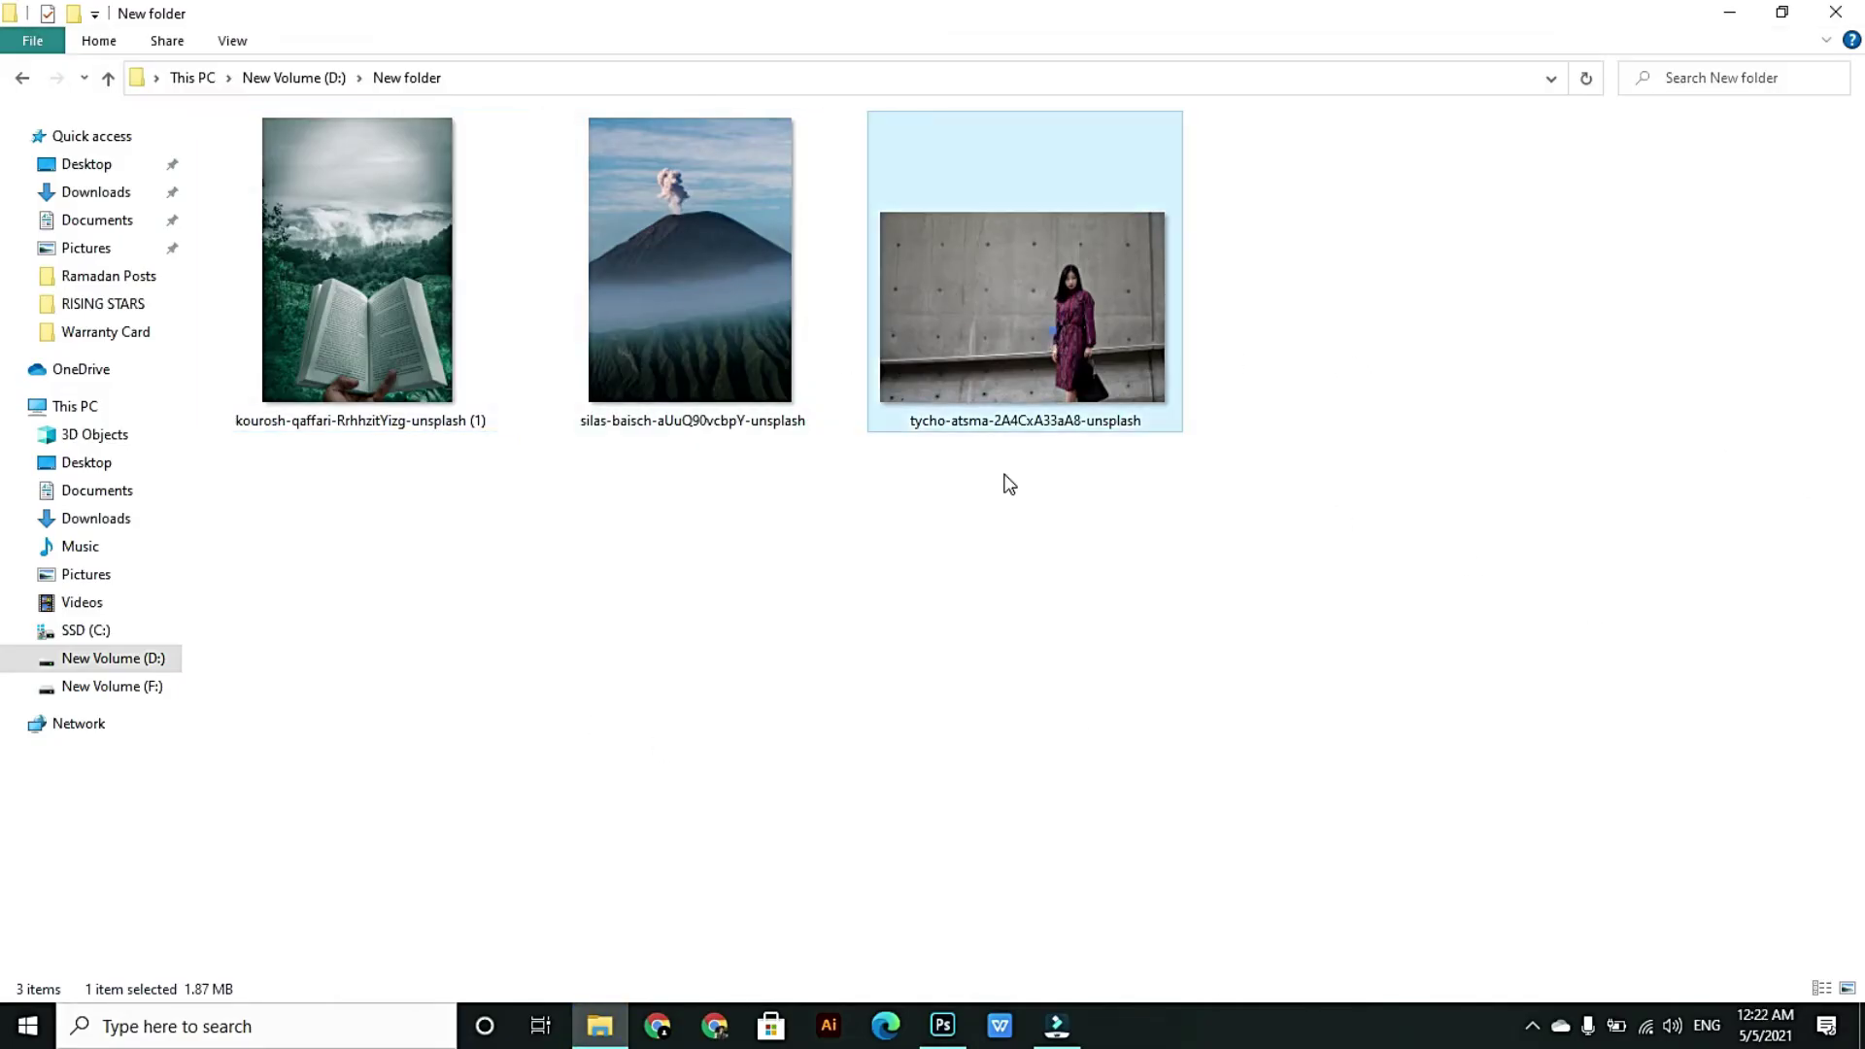
left_click(942, 1024)
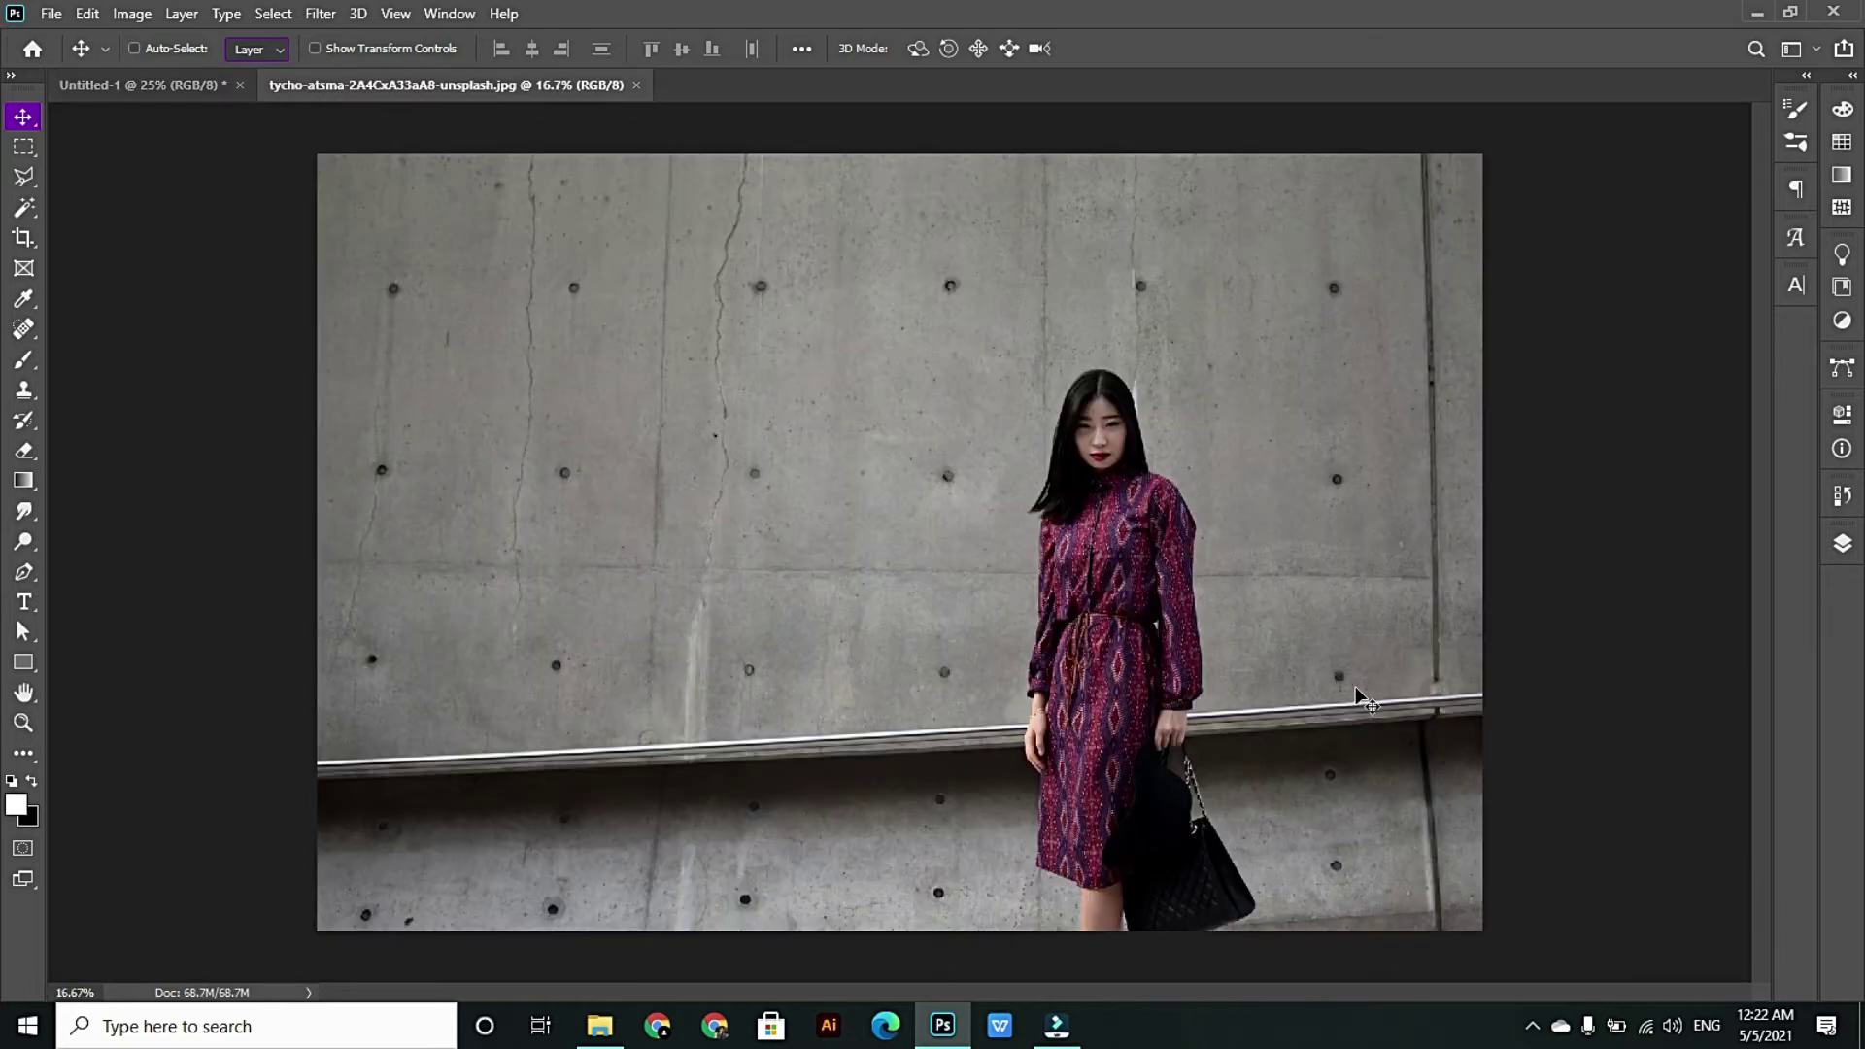
- Crop the photo in its original ratio from the upper-left corner to about 4950 × 3300 px
left_click(24, 239)
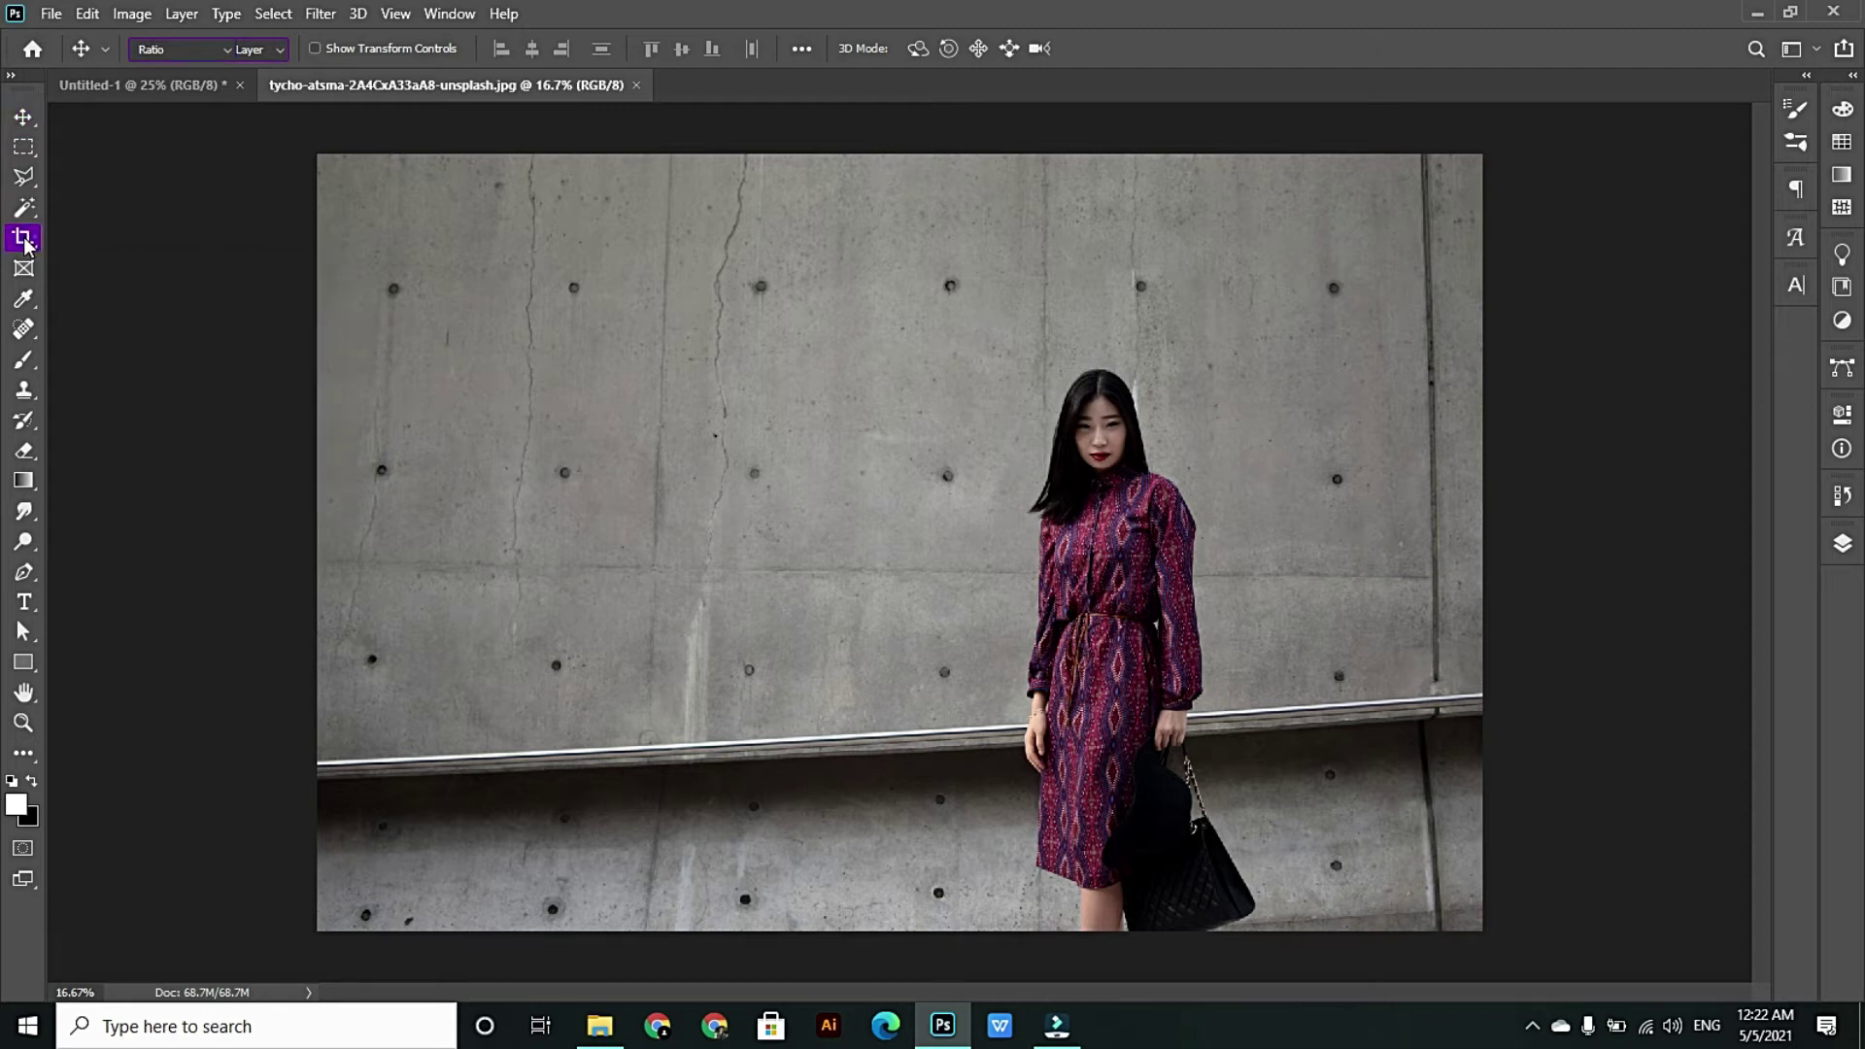
left_click(223, 51)
left_click(204, 122)
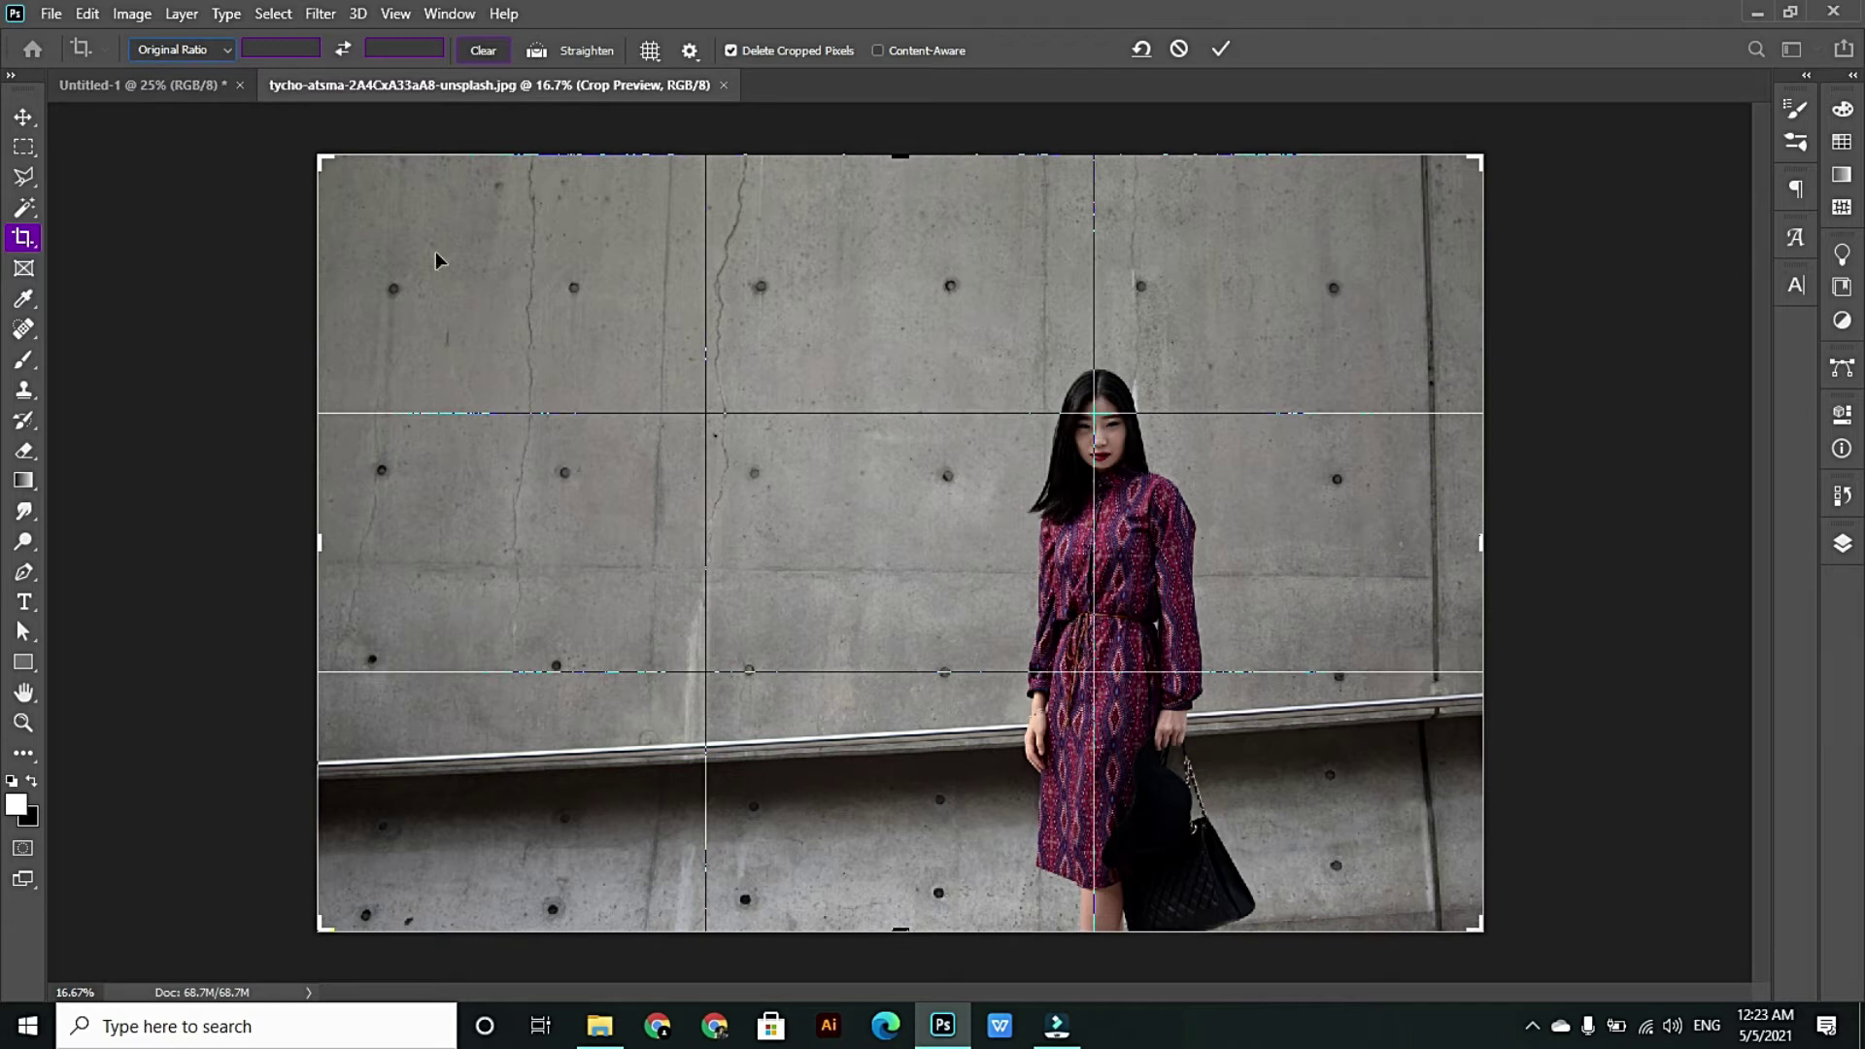
left_click_drag(324, 159, 386, 262)
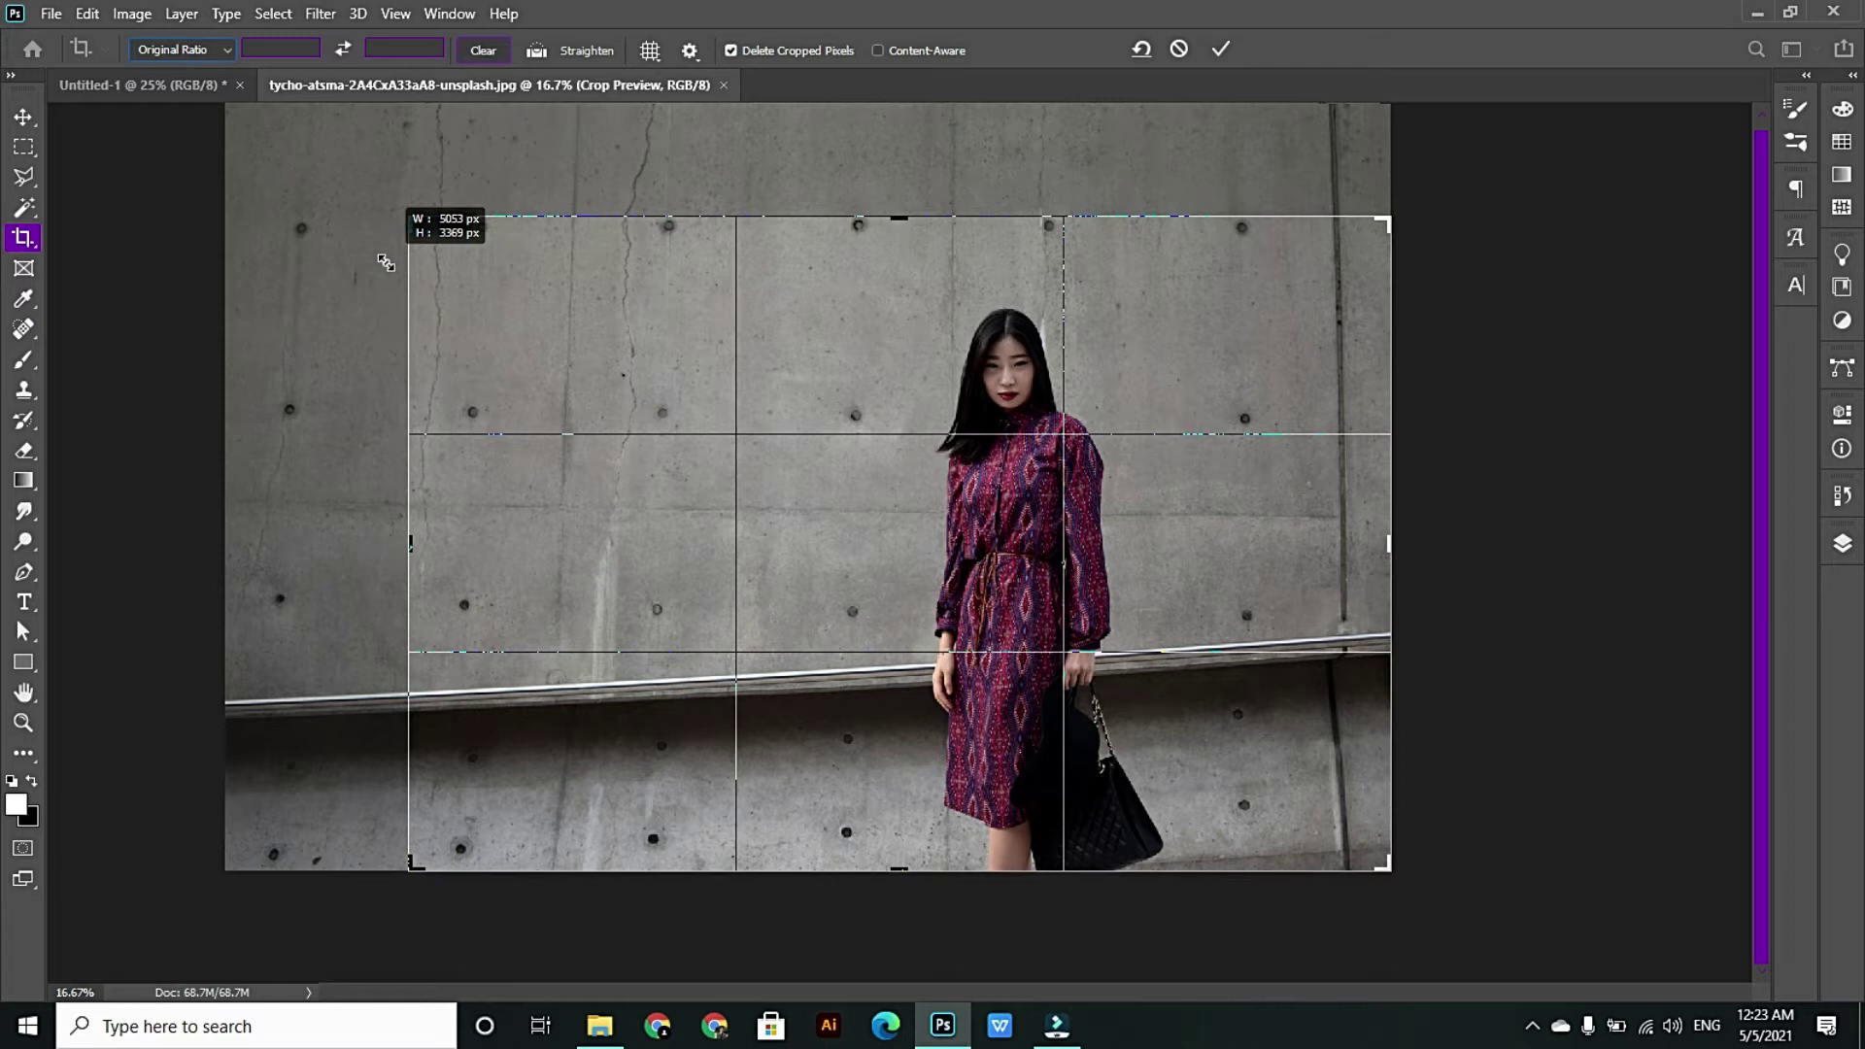
left_click_drag(386, 262, 397, 266)
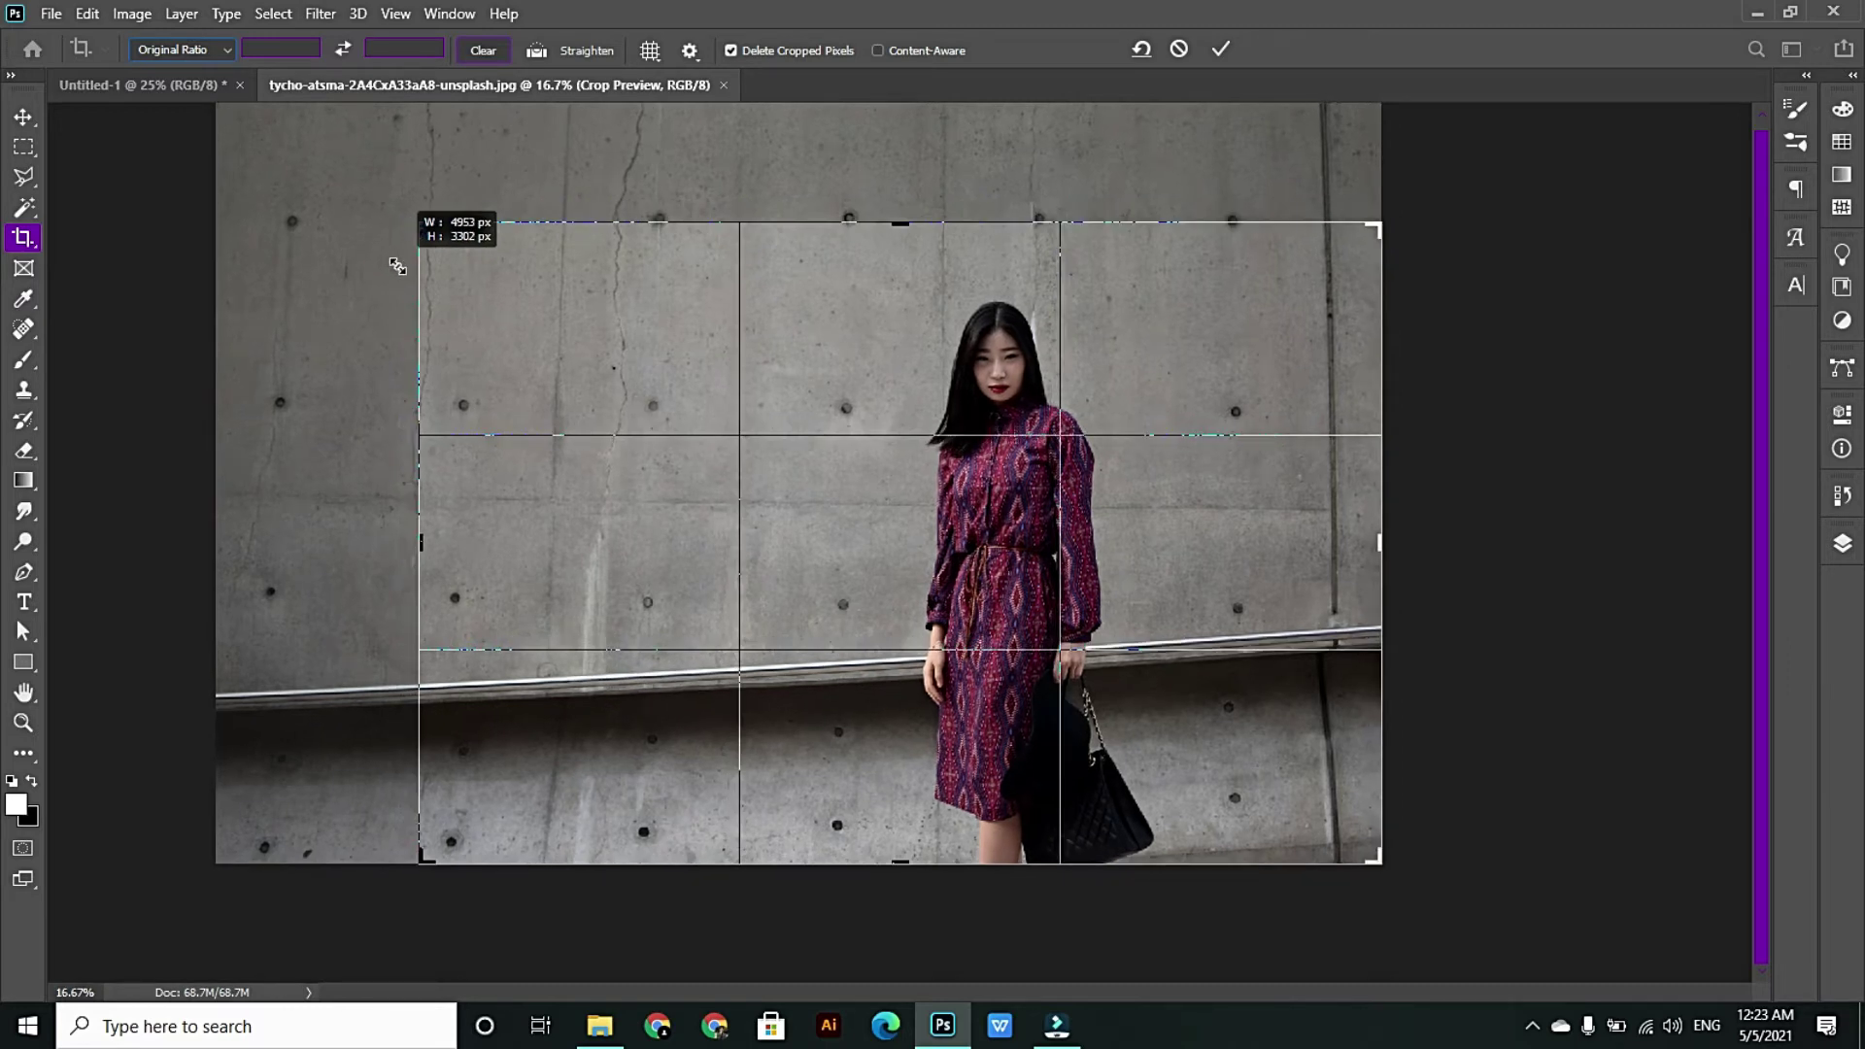
left_click_drag(397, 266, 398, 266)
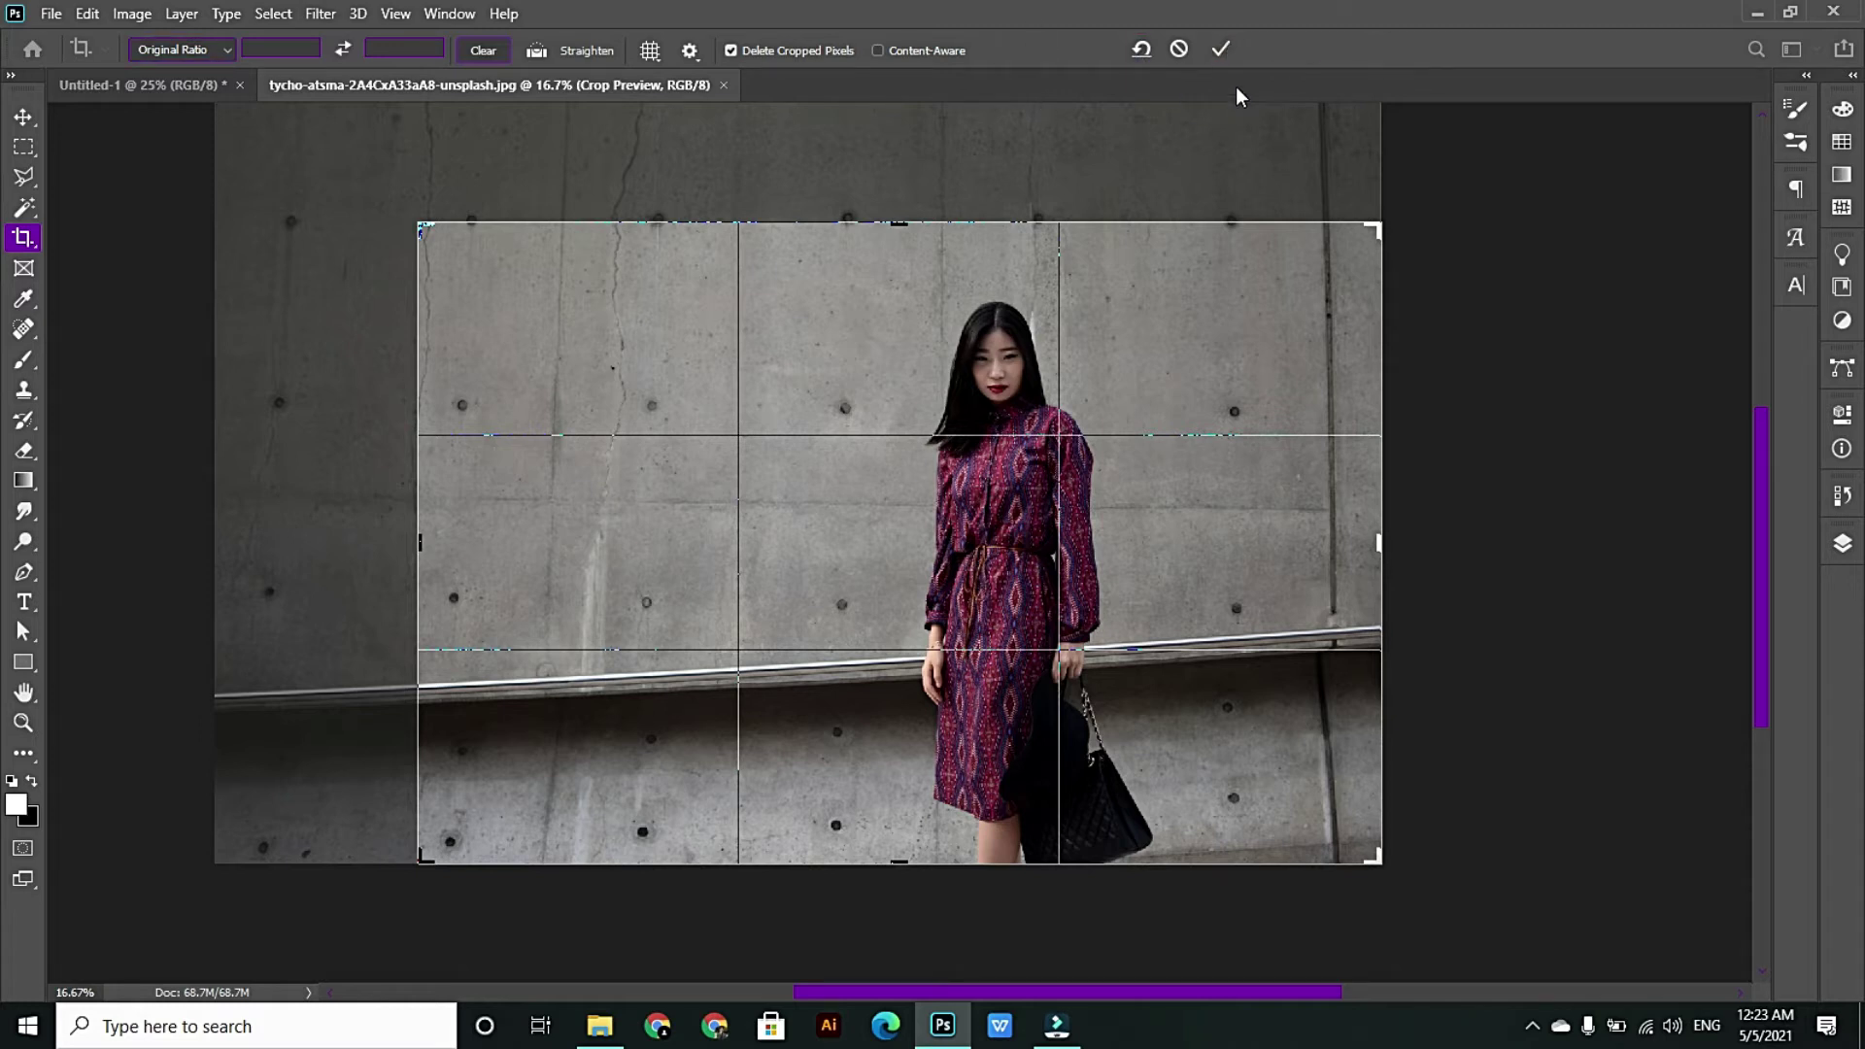
key("Return")
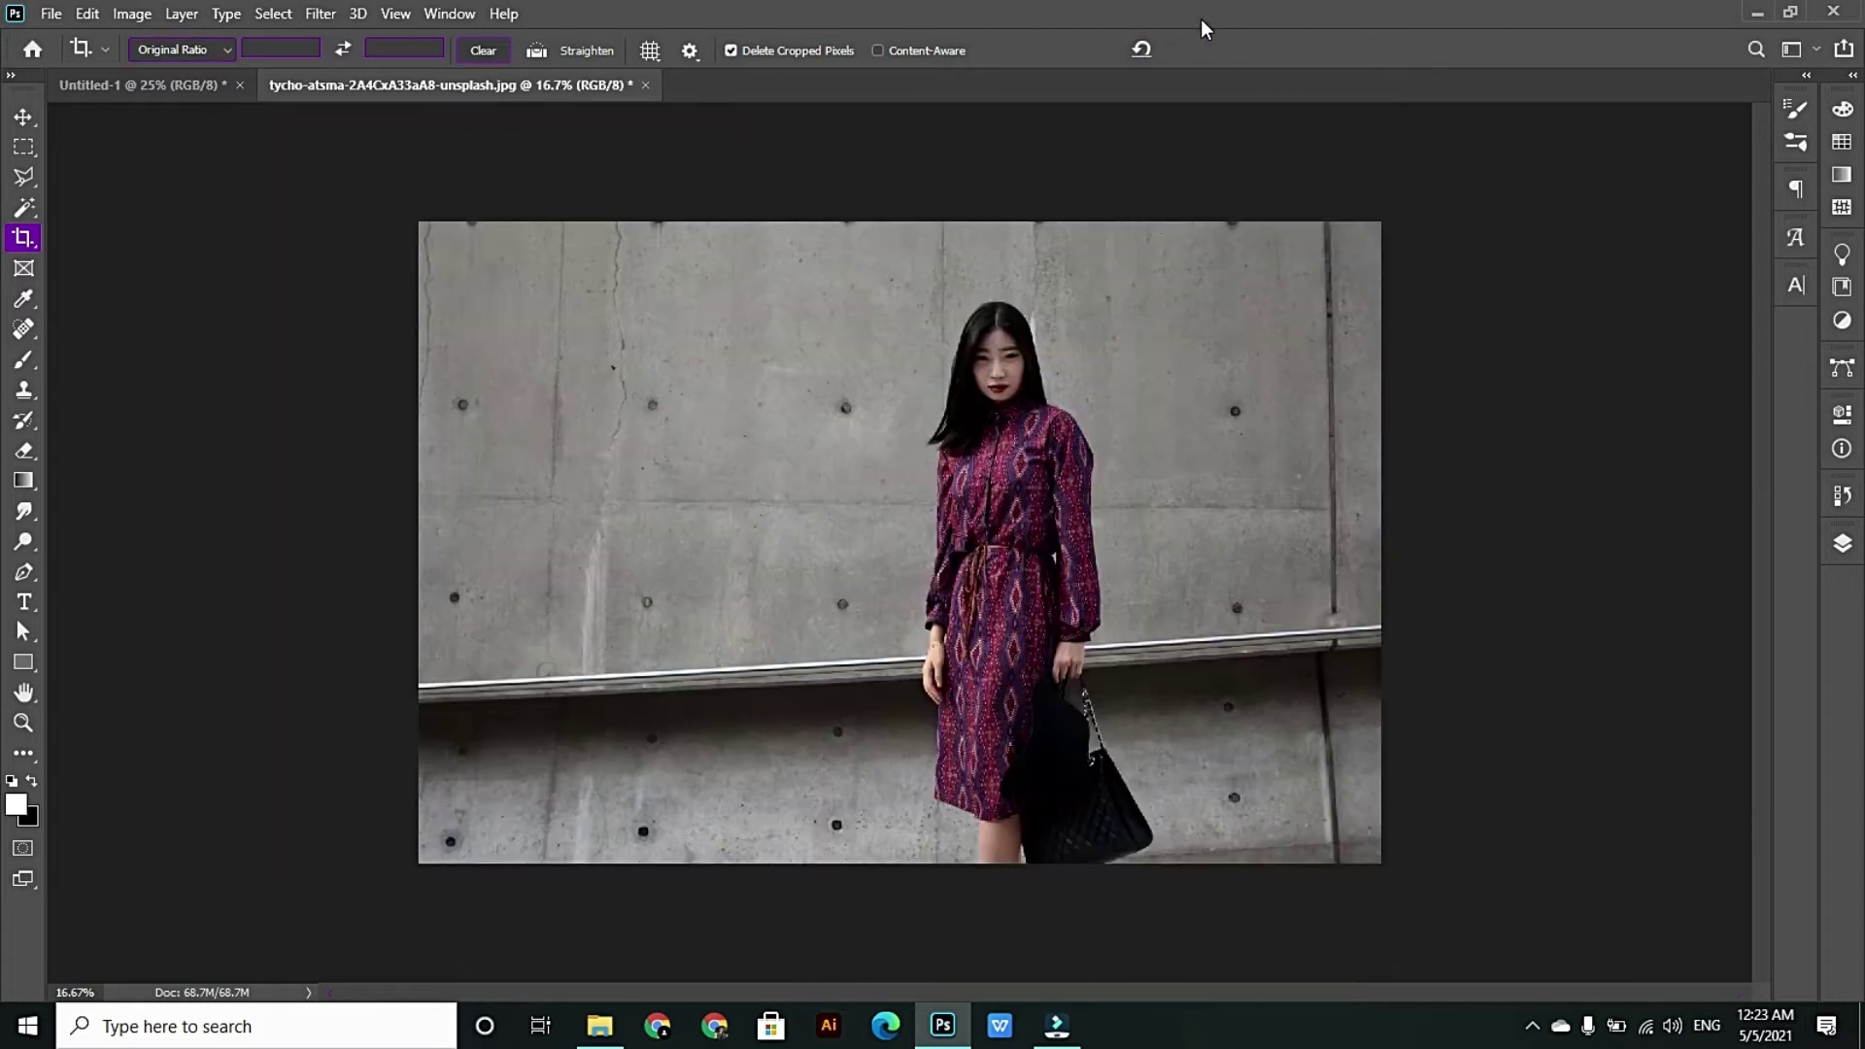
left_click(23, 237)
left_click_drag(425, 222, 382, 196)
left_click(1181, 56)
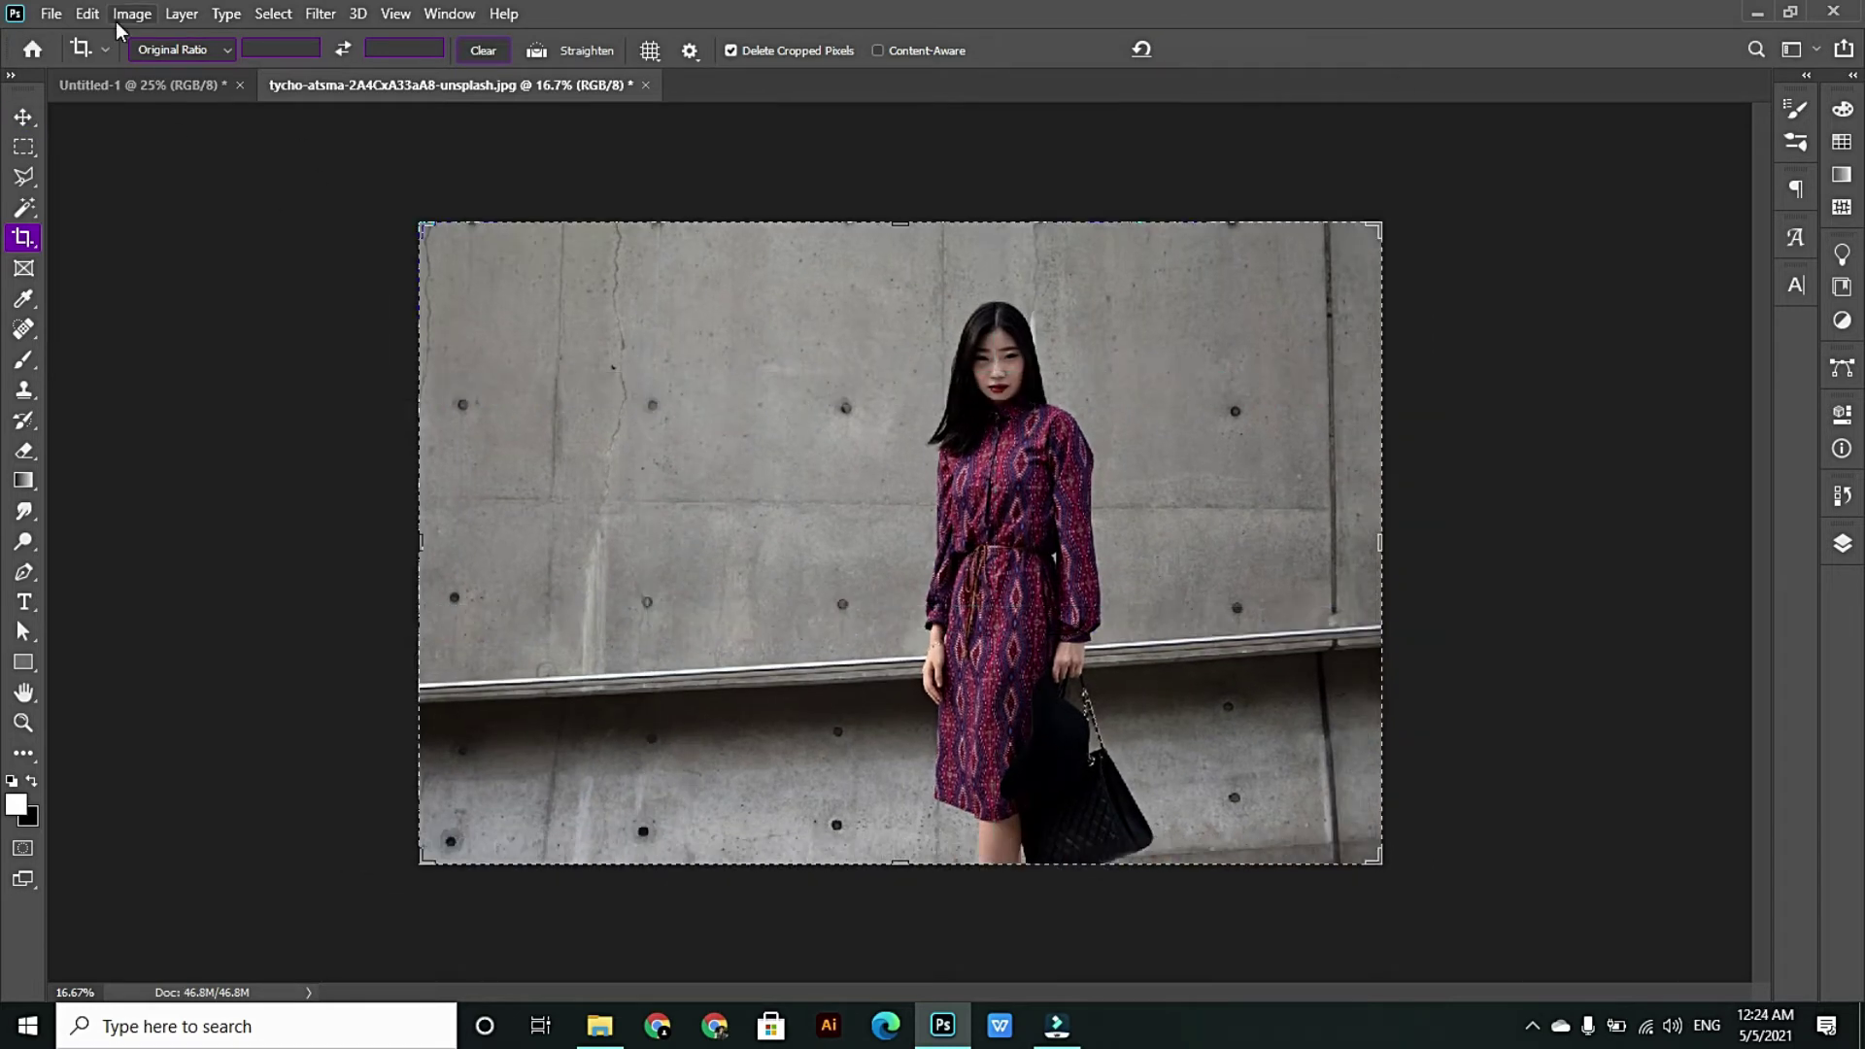
- Preview a 1 : 1 (Square) crop and shift the photo so the woman stands near the centre of the frame
left_click(206, 51)
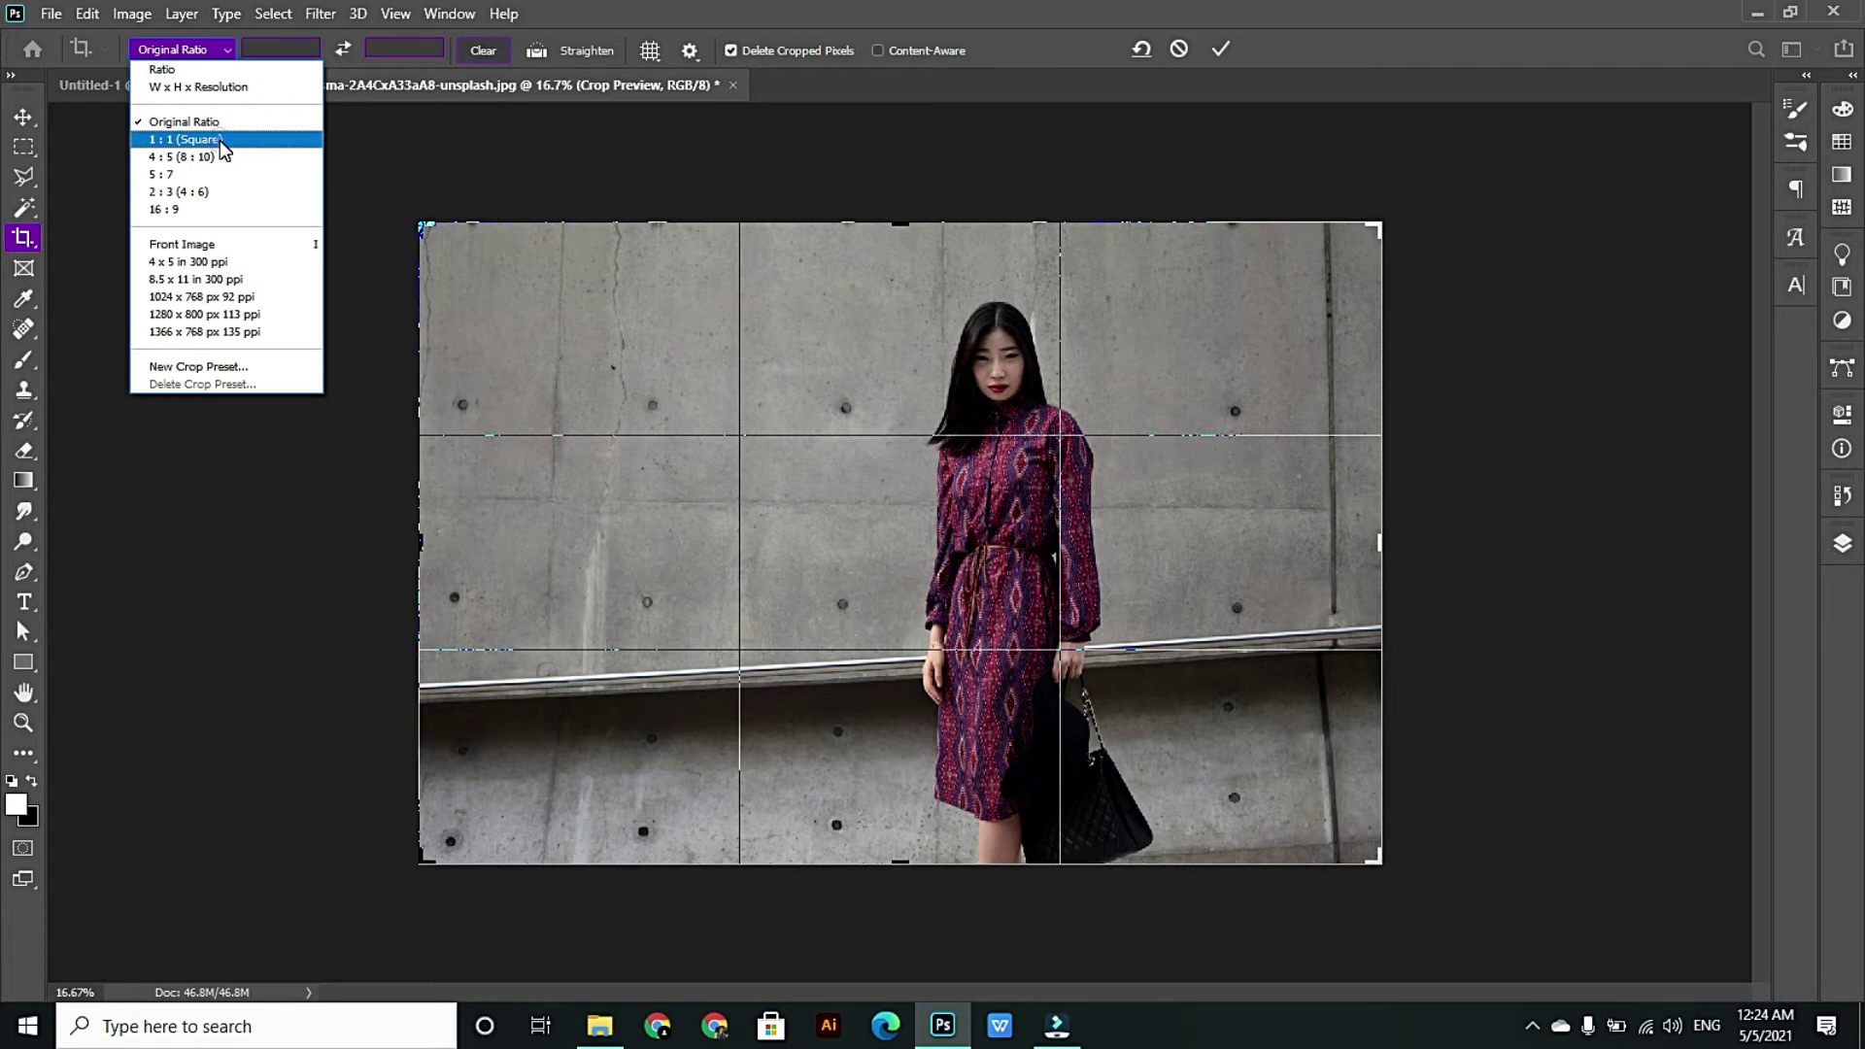
left_click(184, 139)
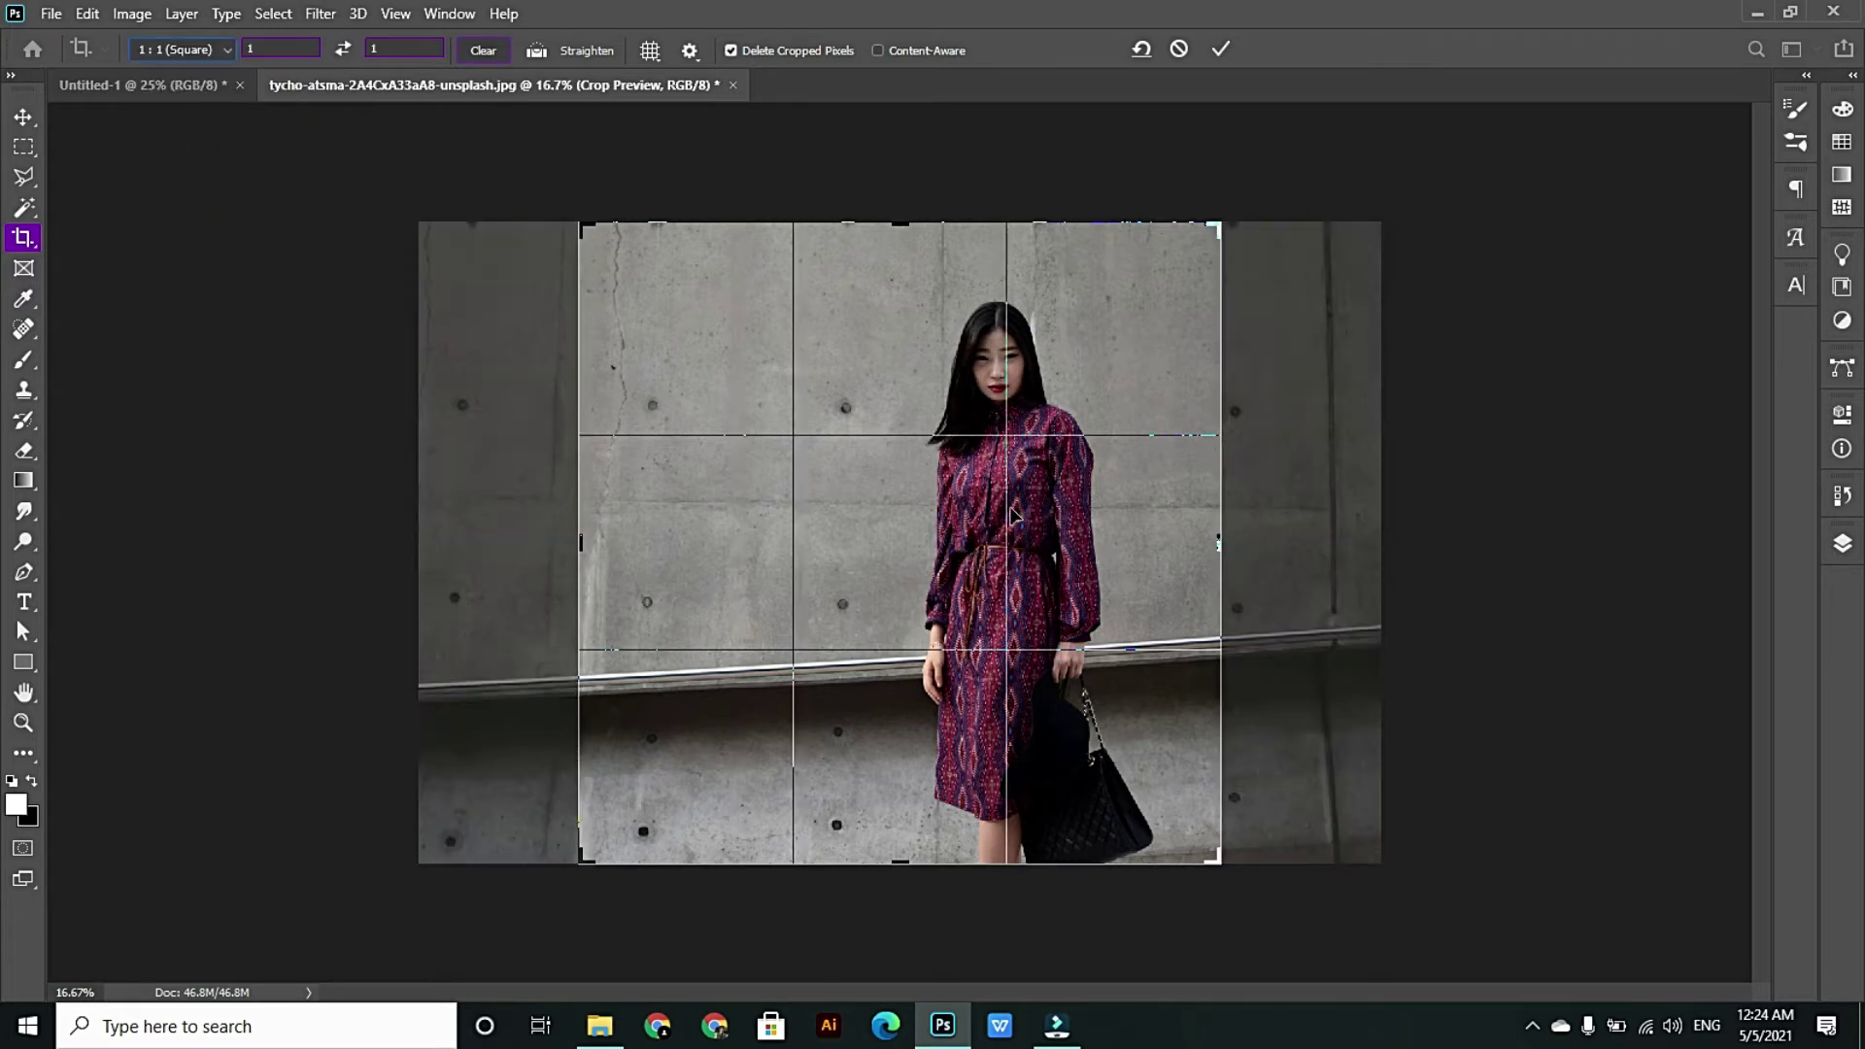
left_click_drag(890, 464, 836, 464)
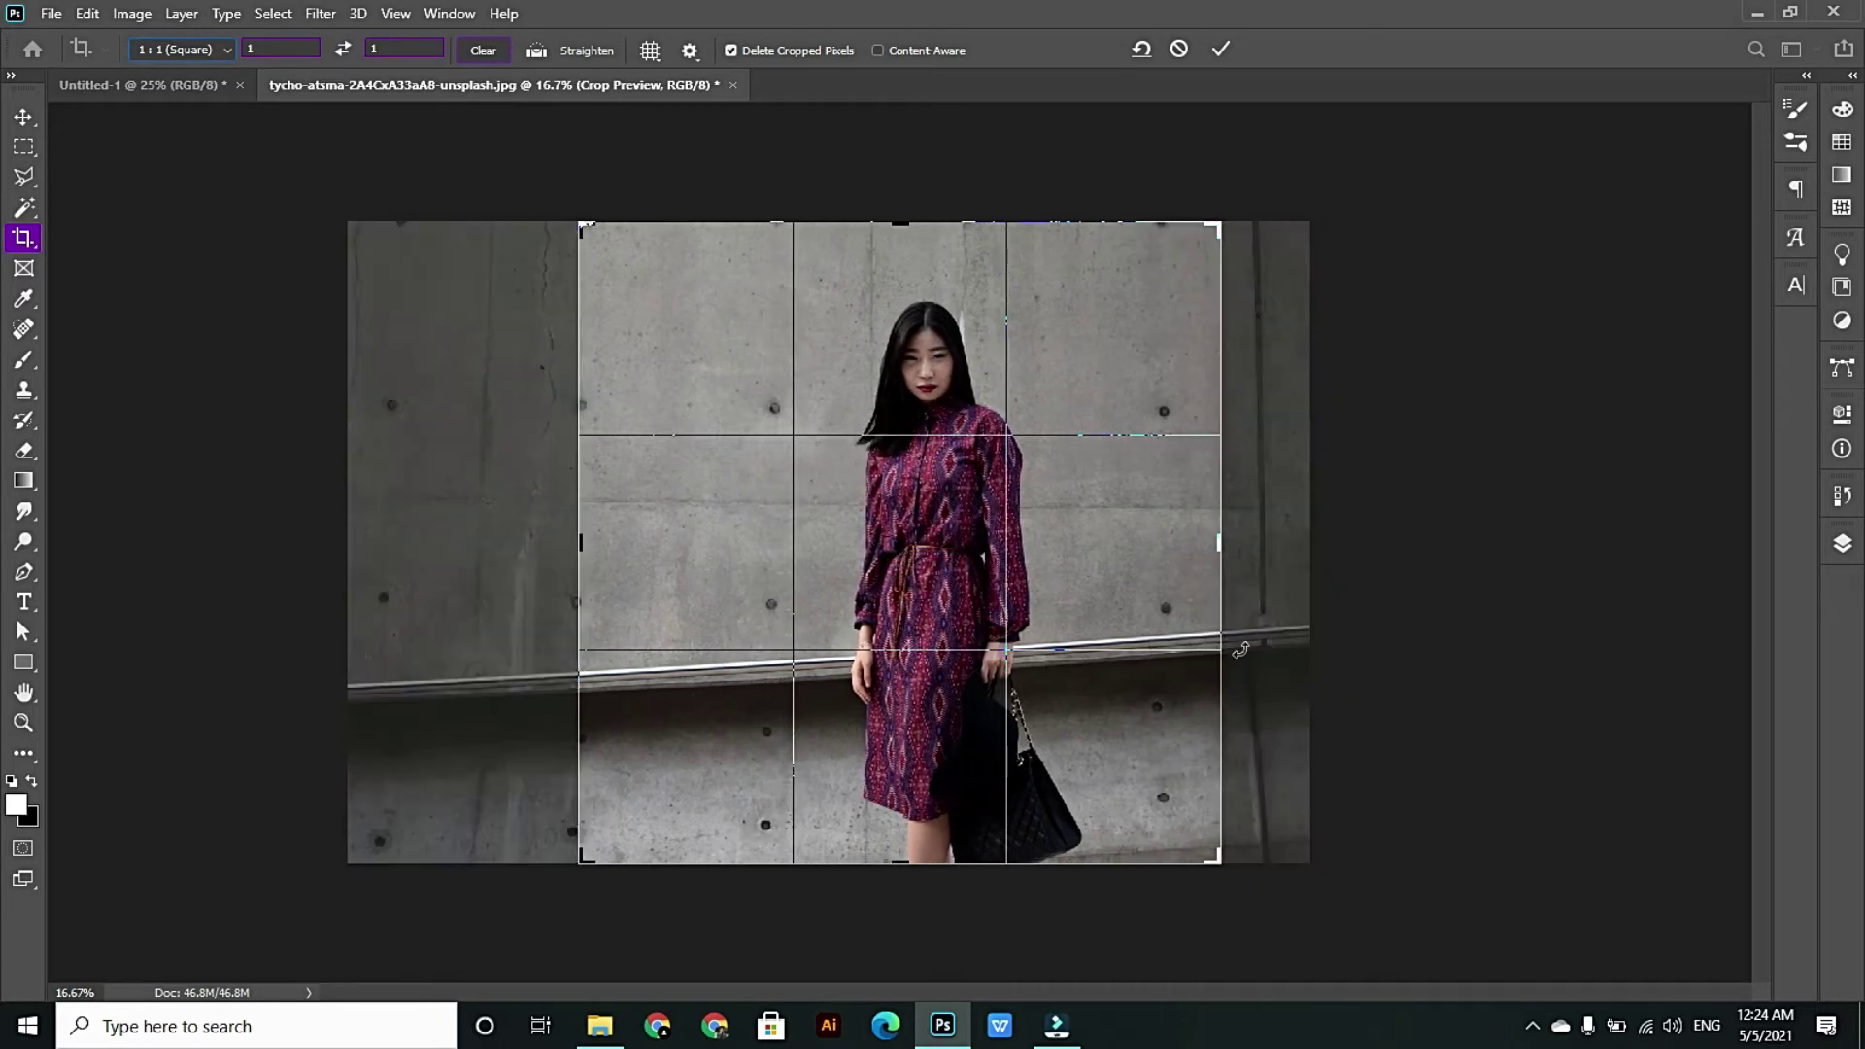
left_click_drag(1040, 564, 1010, 567)
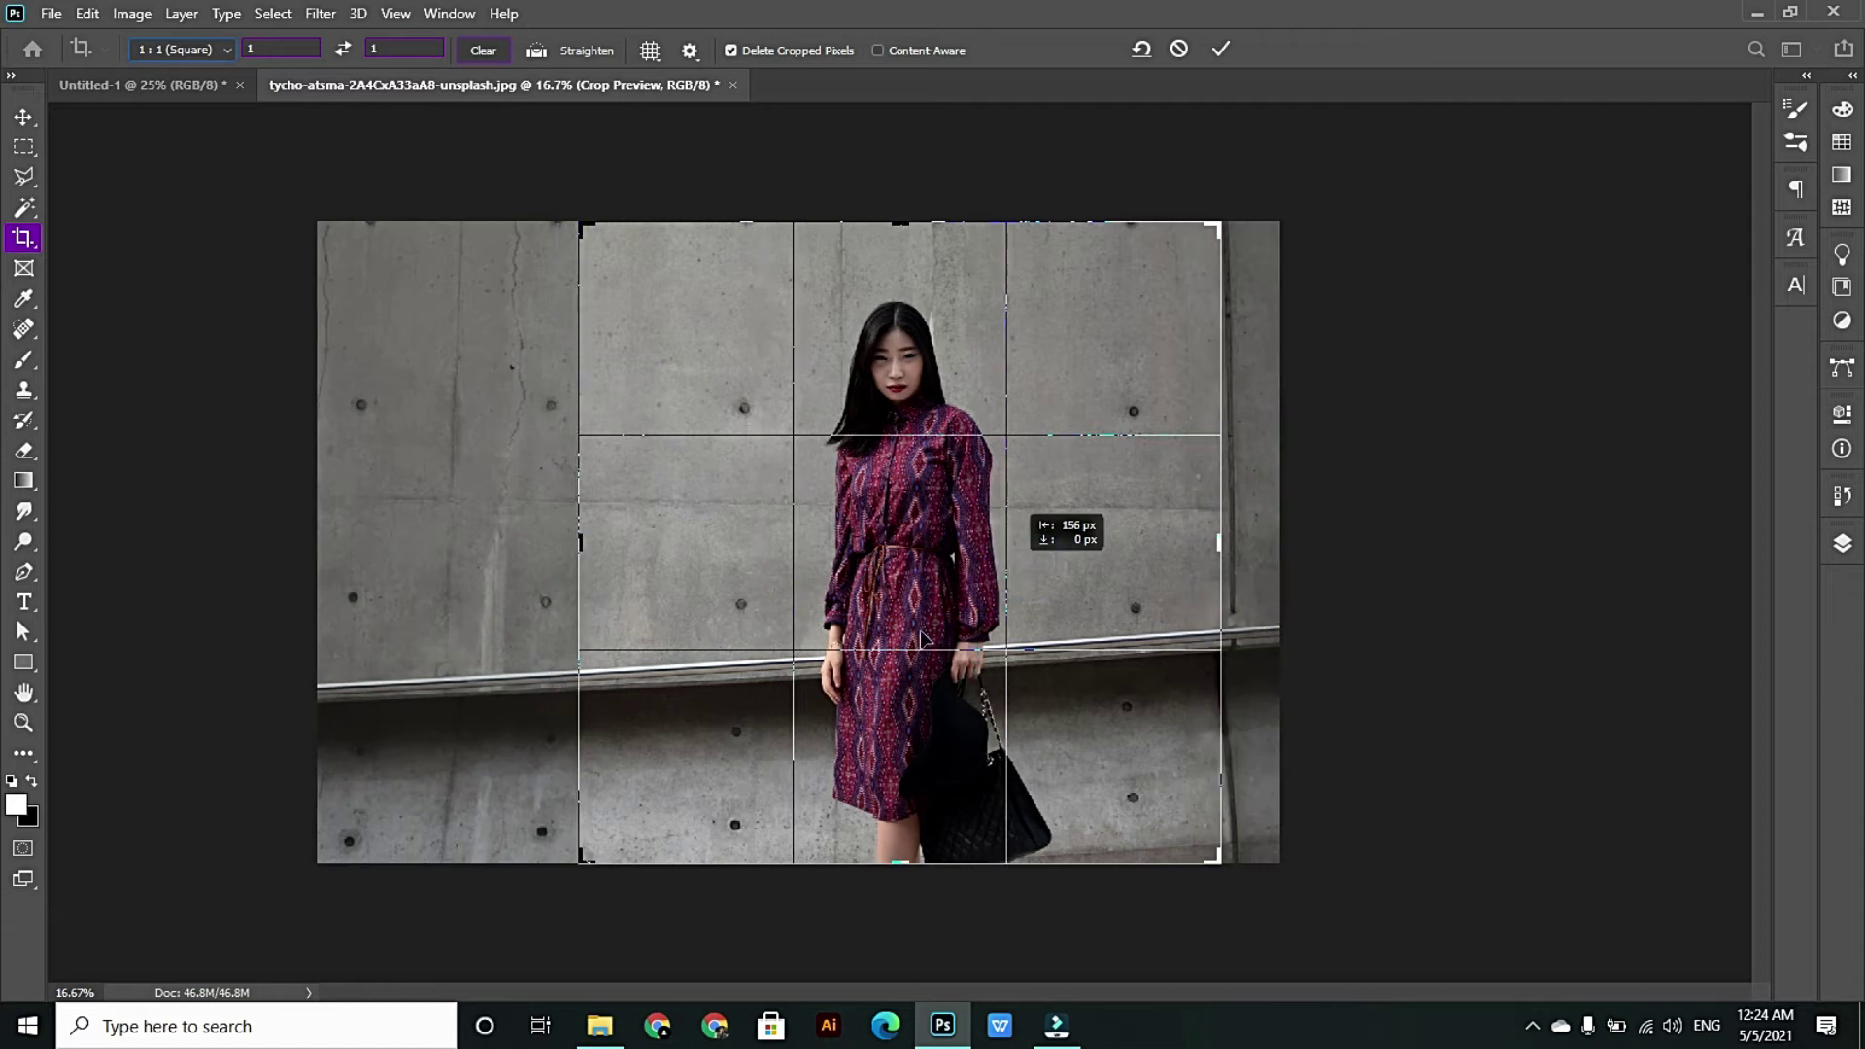
left_click_drag(920, 636, 921, 636)
- Try the 4 : 5 (8 : 10) crop ratio with the photo nudged sideways, and the 8.5 x 11 in 300 ppi preset
left_click(182, 49)
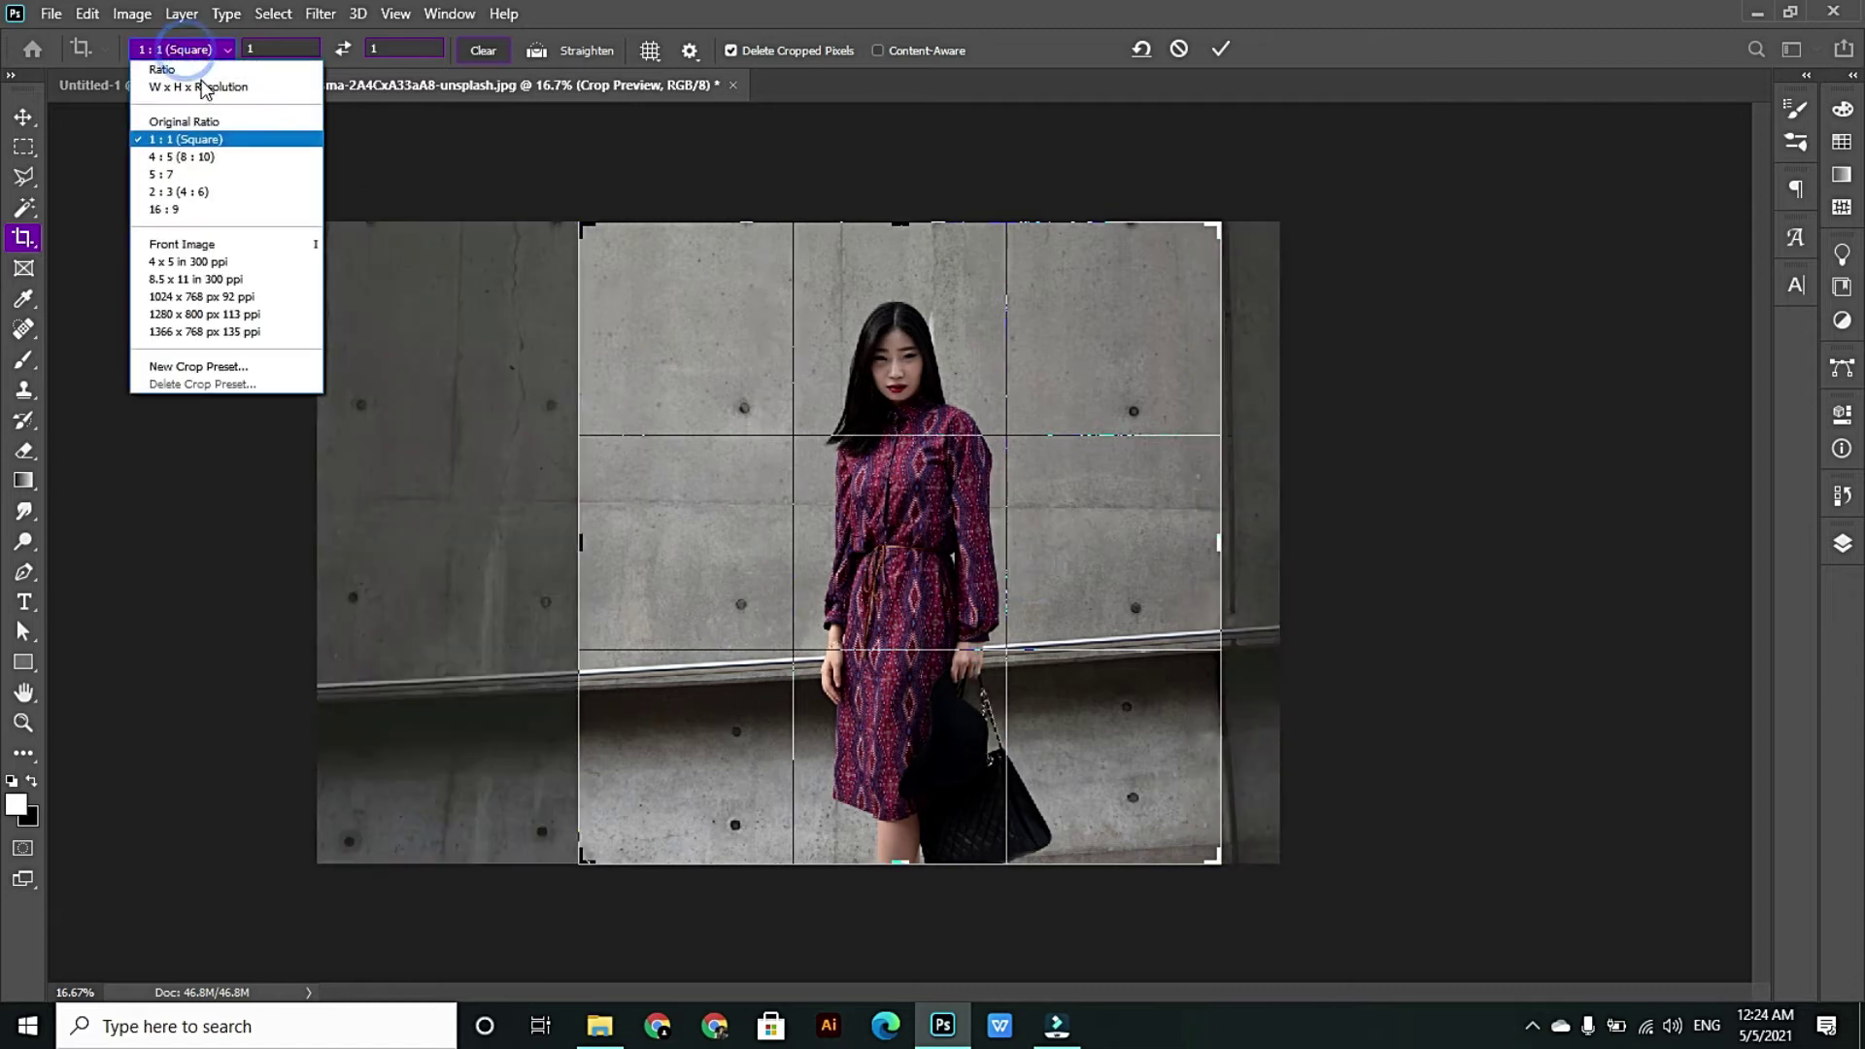
left_click(207, 156)
left_click_drag(935, 618, 924, 617)
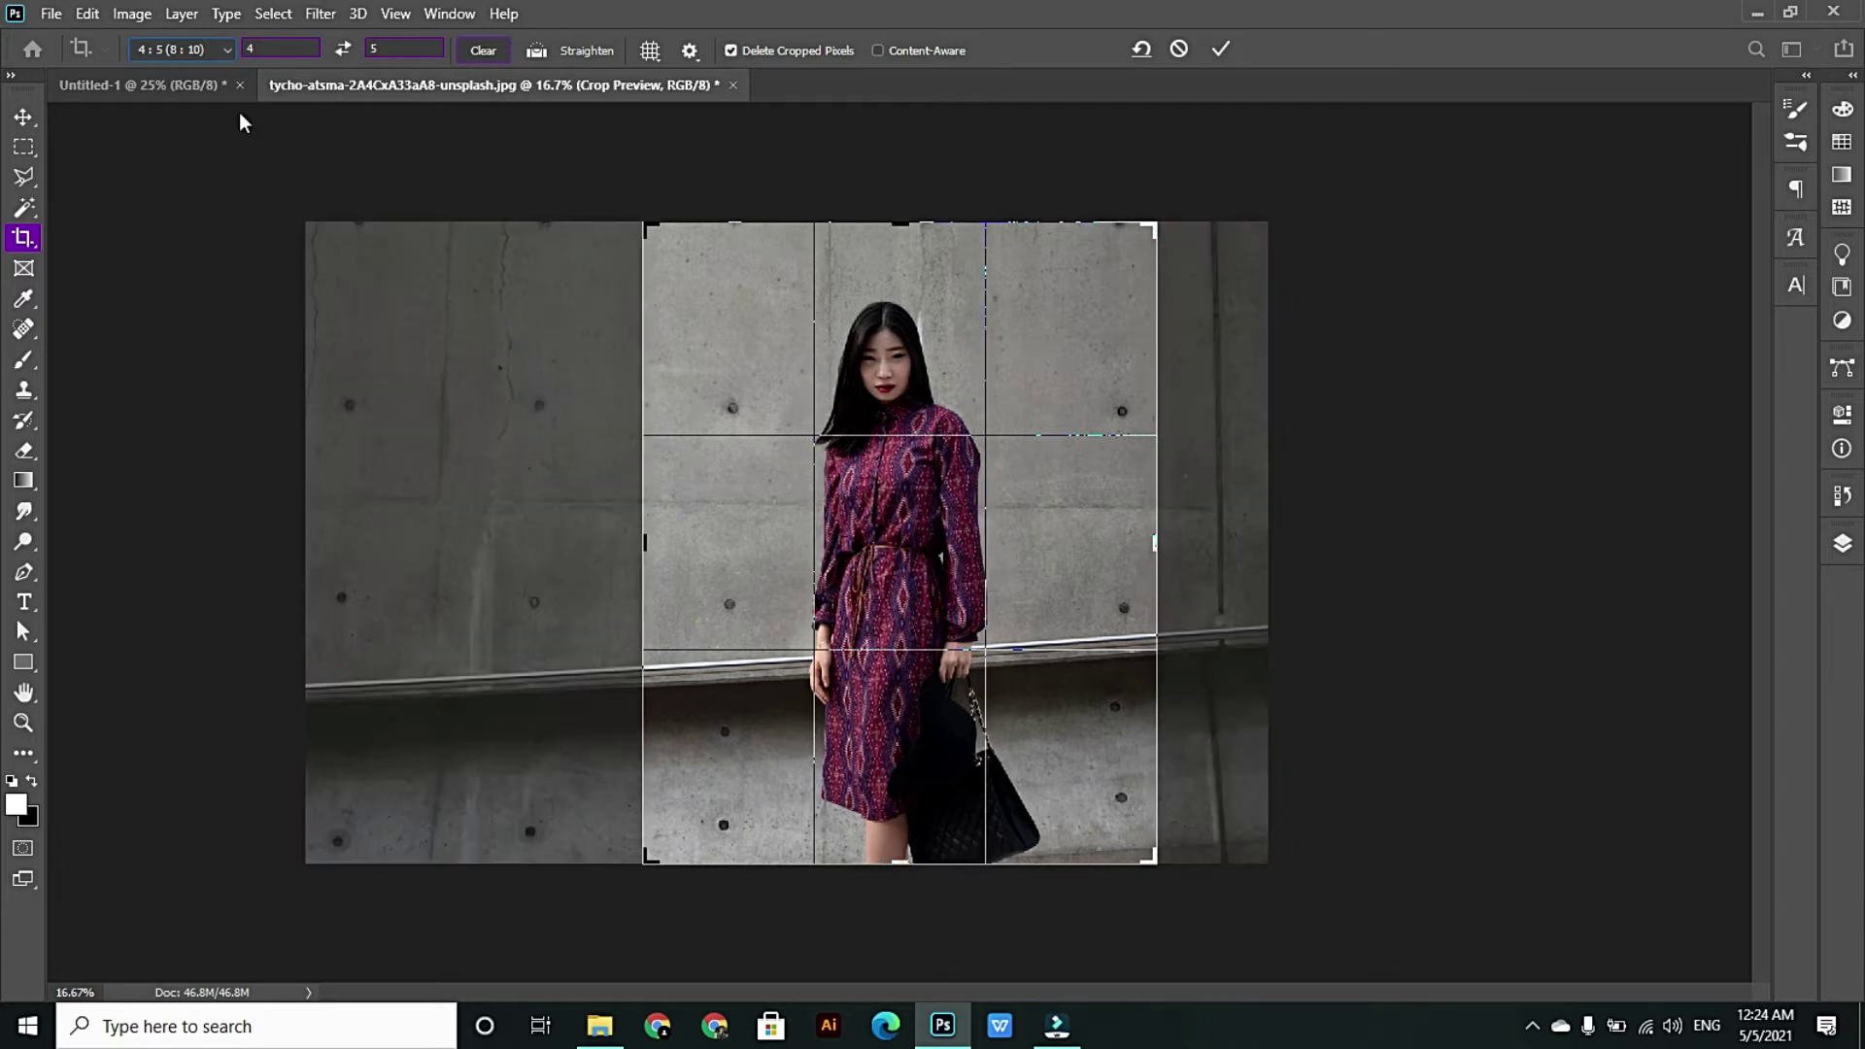
left_click(192, 50)
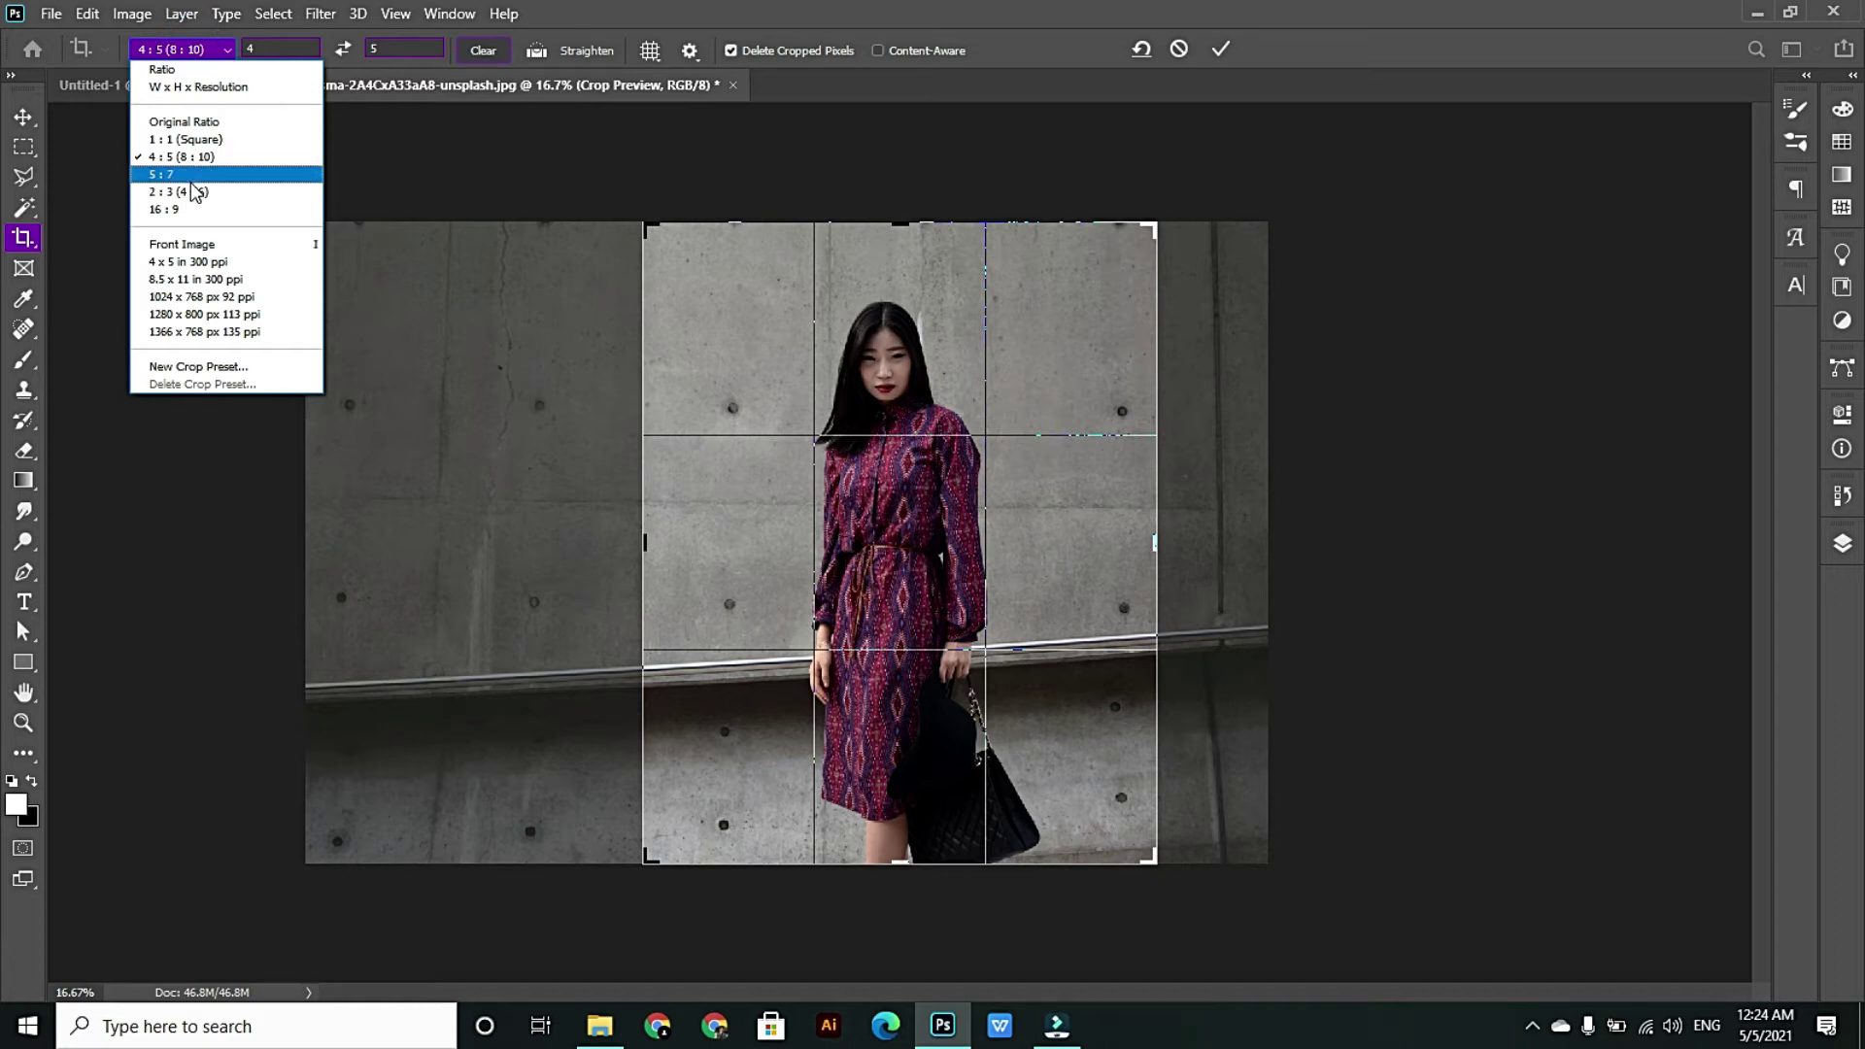
left_click(200, 280)
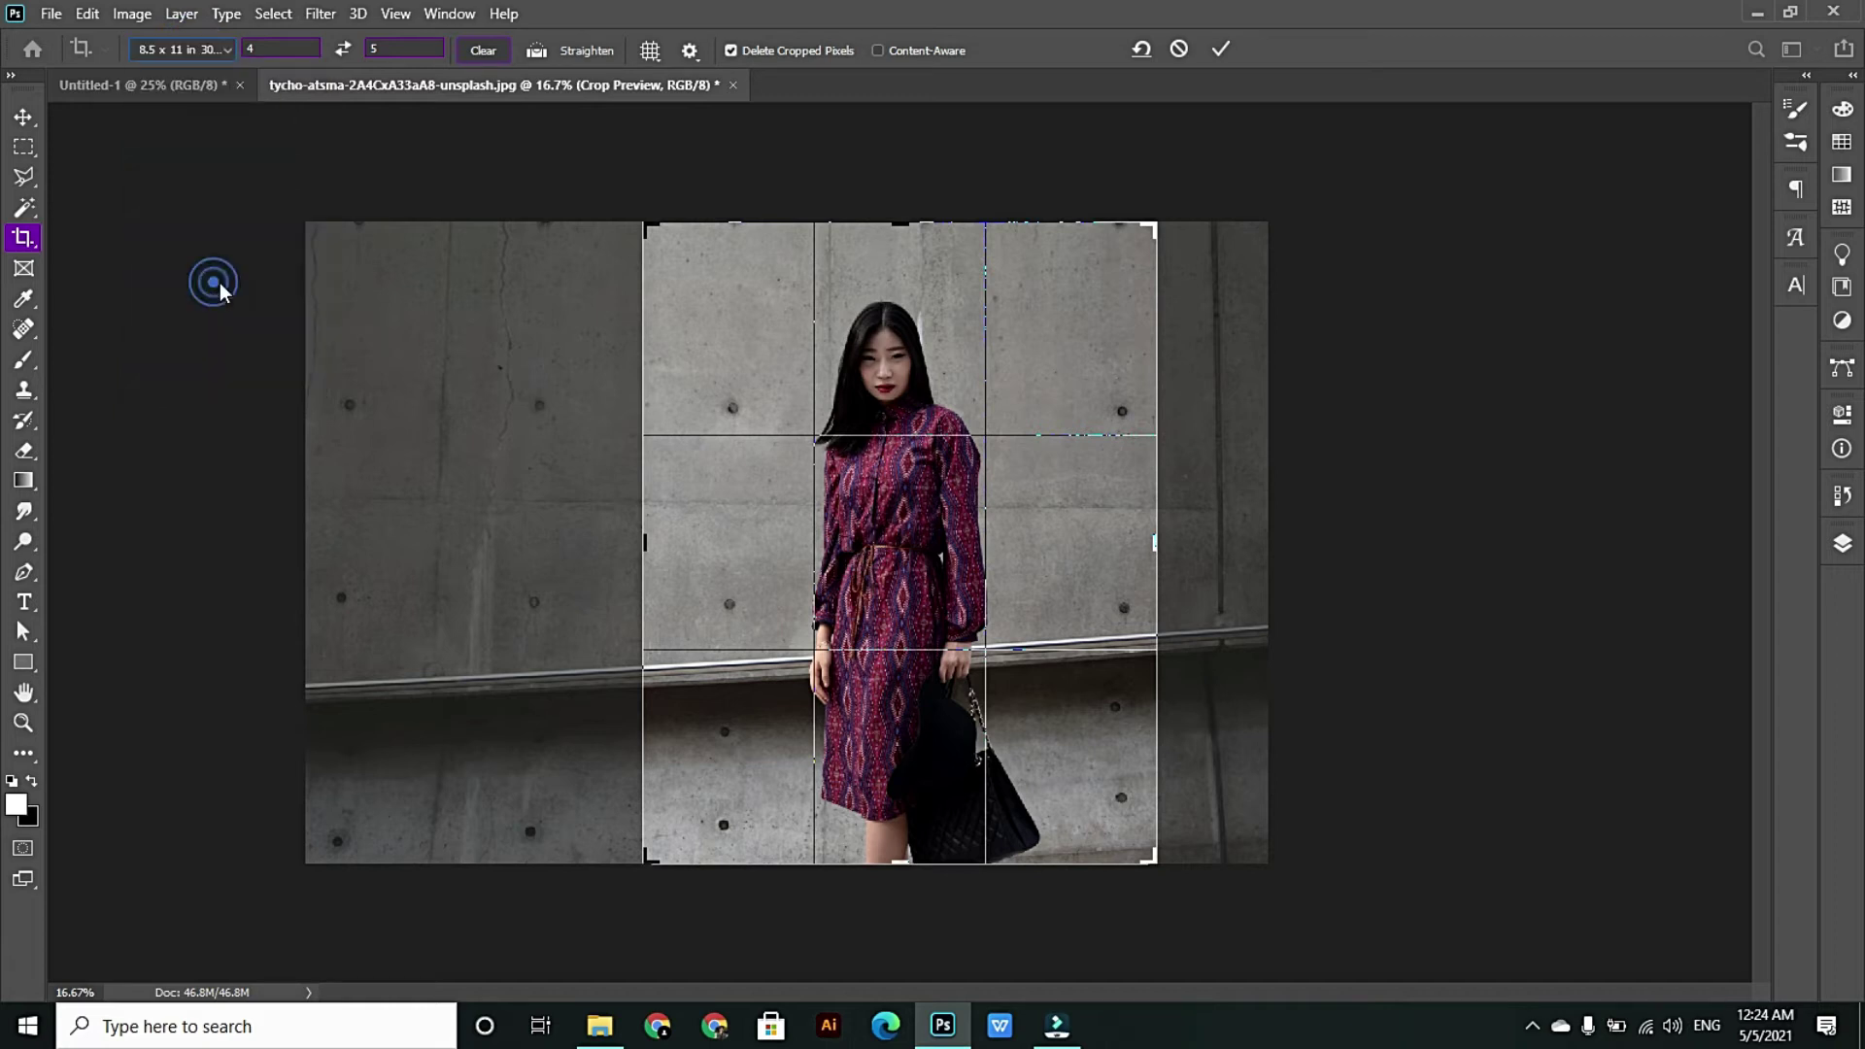
- Crop the photo with the 1280 x 800 px 113 ppi preset
left_click(150, 49)
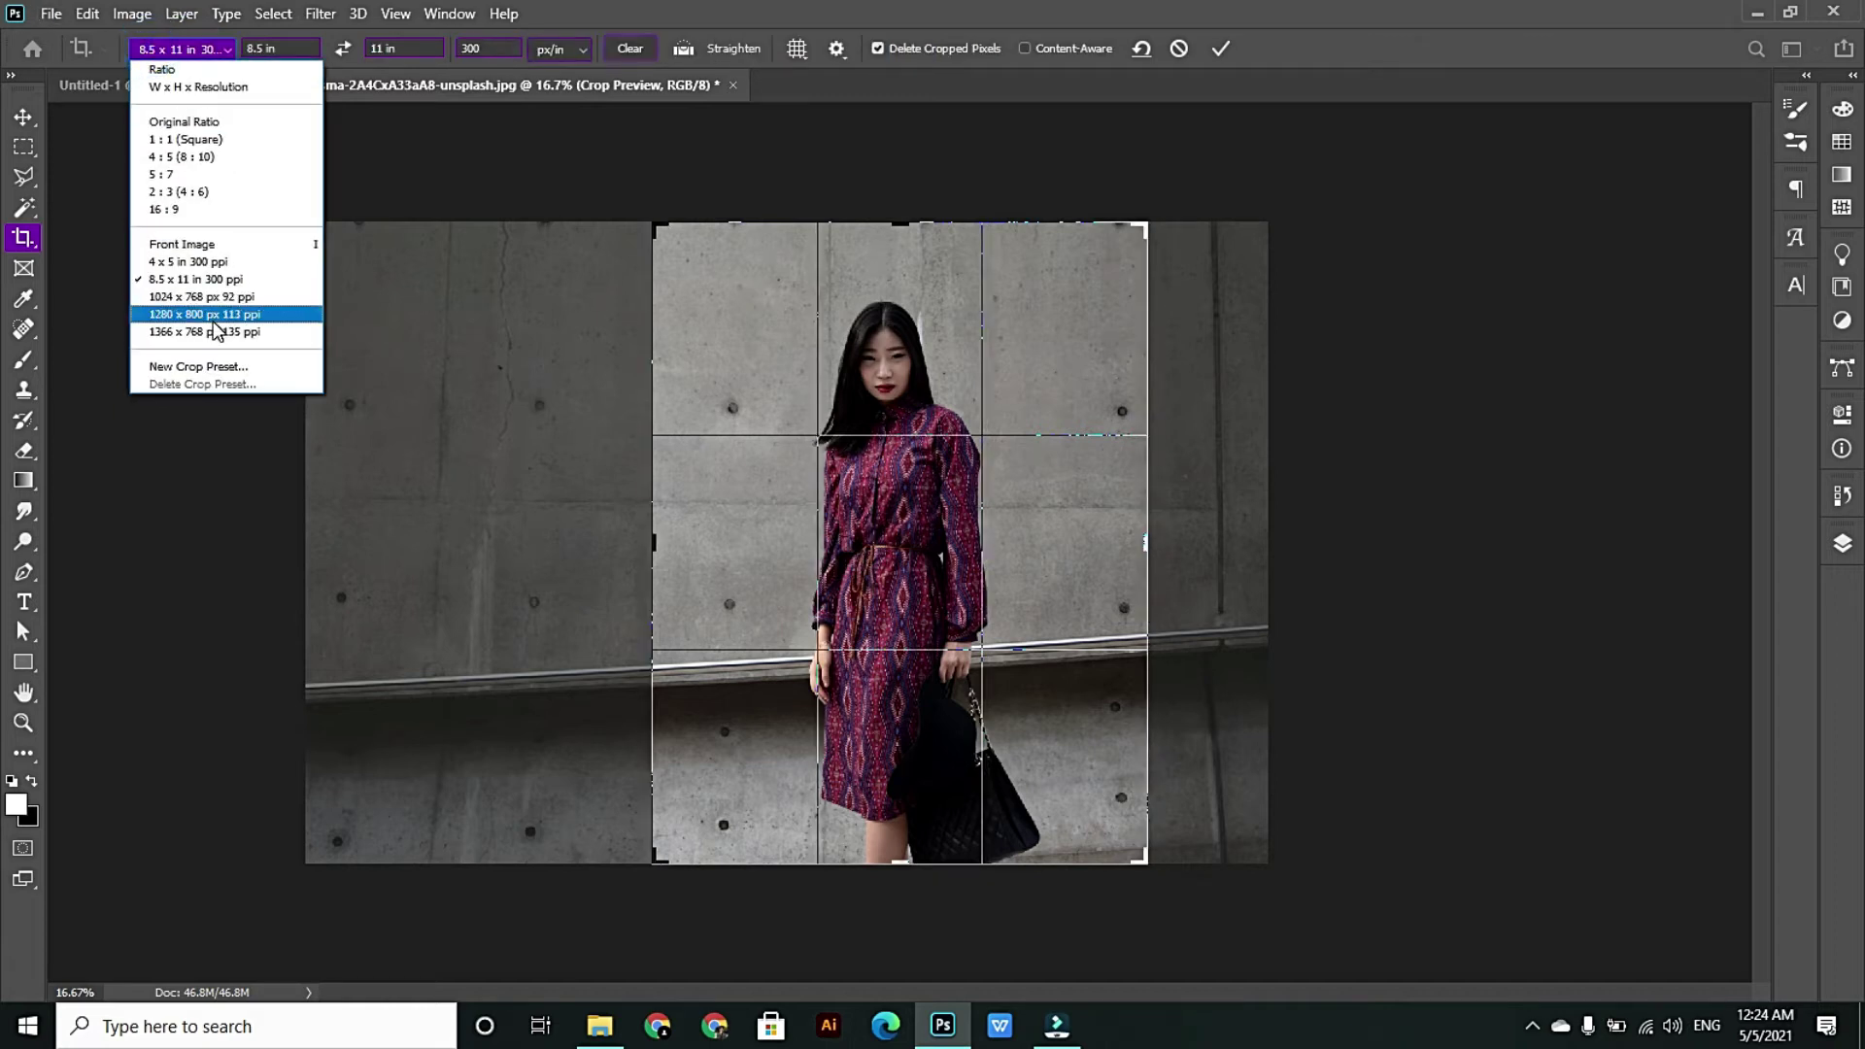
left_click(196, 322)
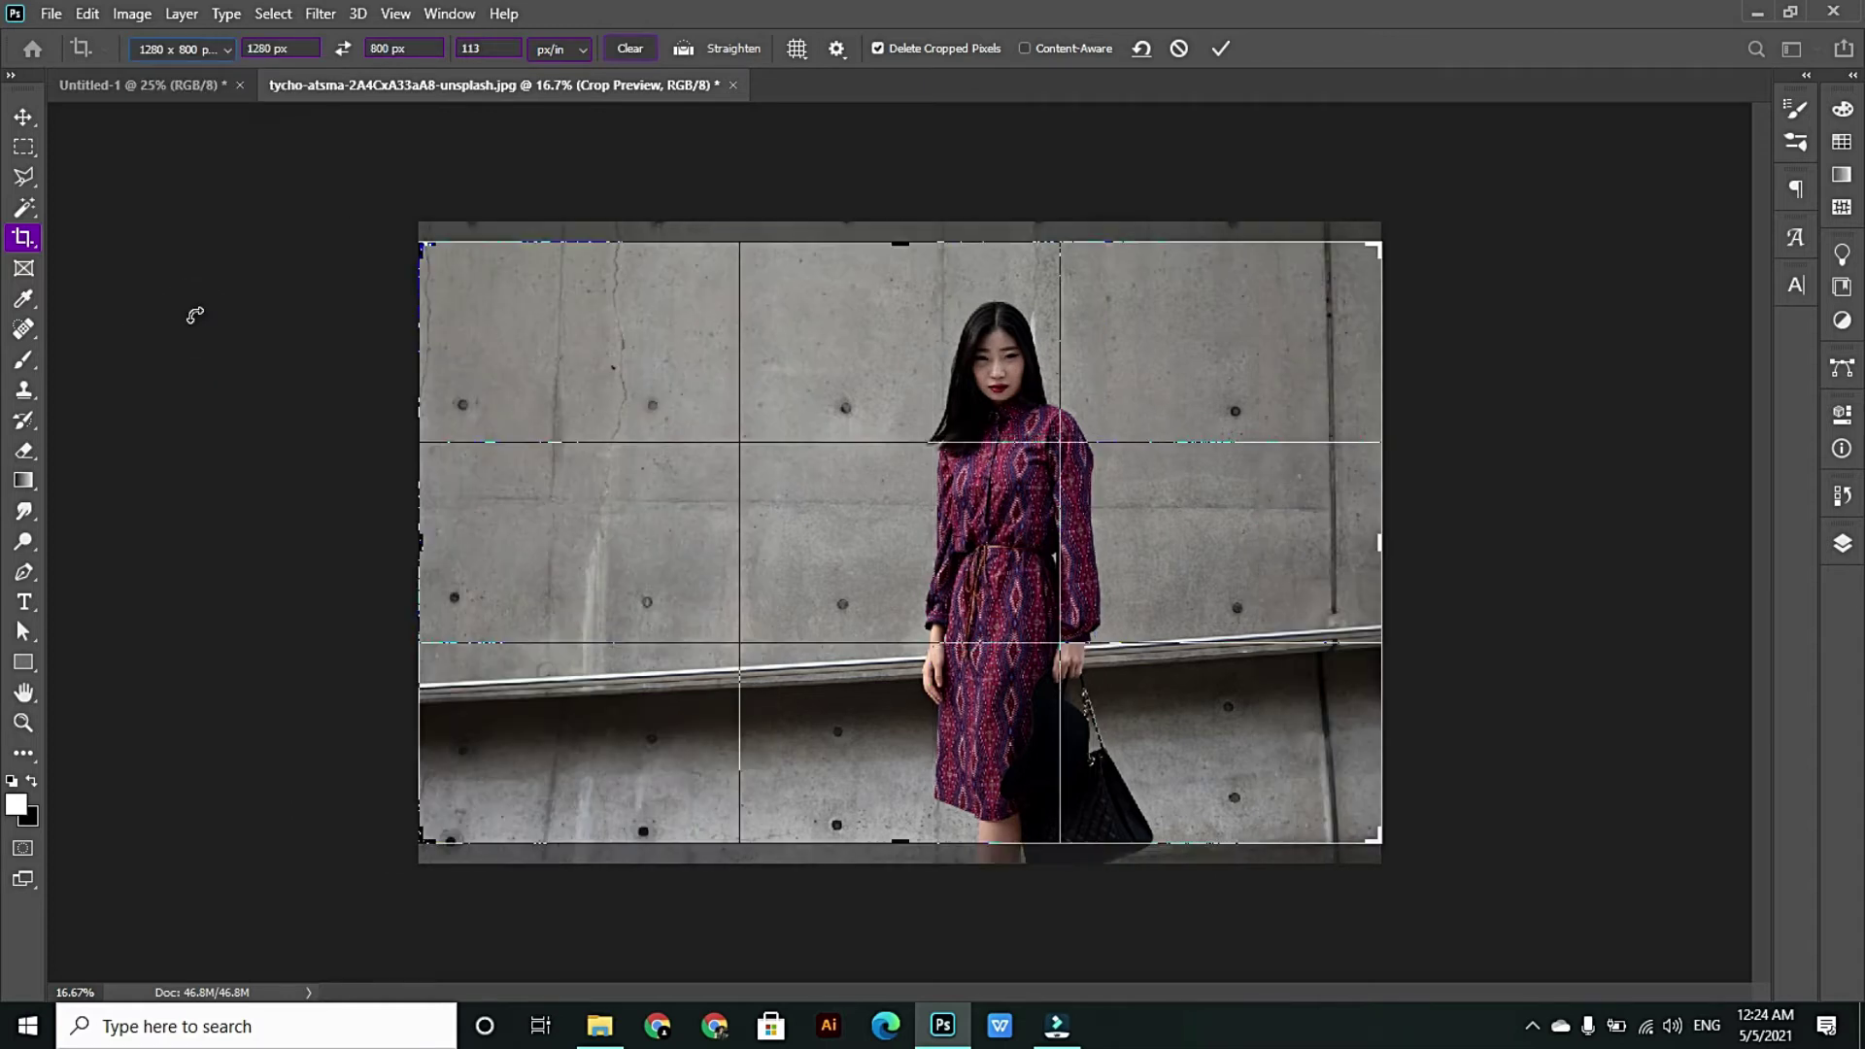
left_click(1220, 47)
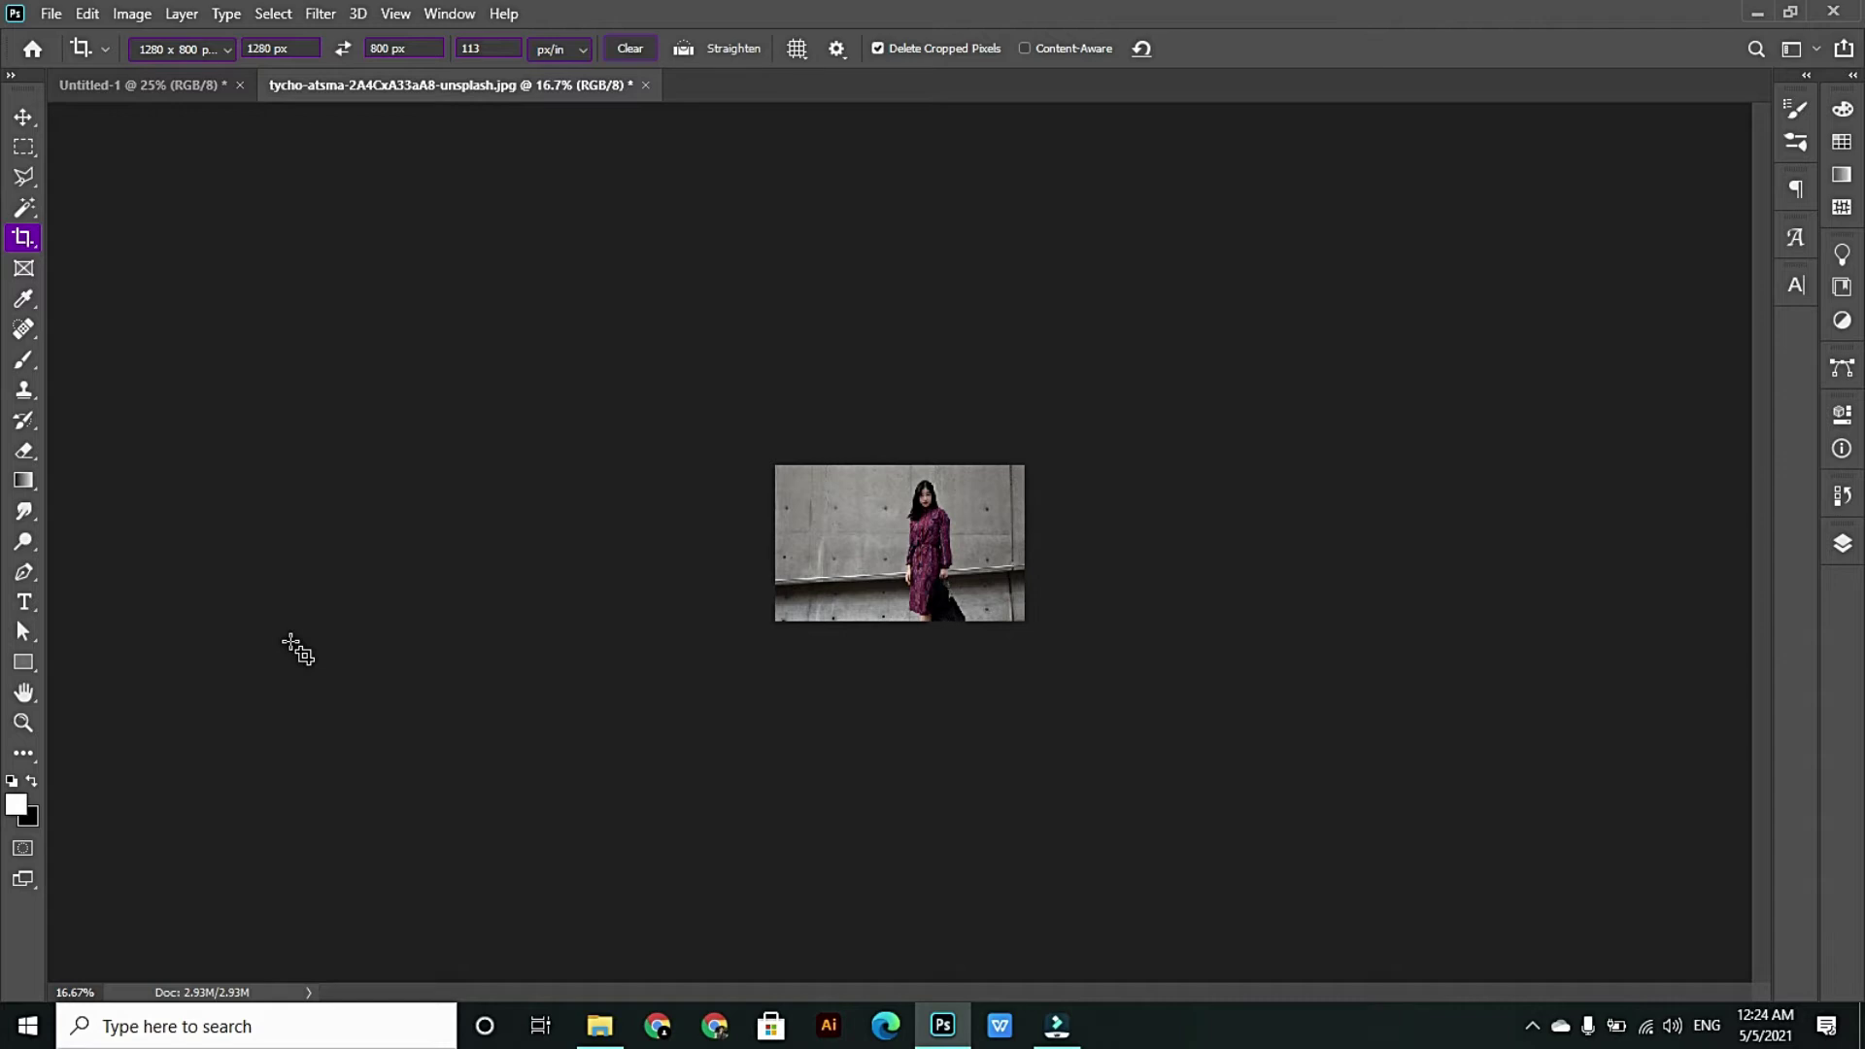
- View the cropped photo fitted to the screen, at 100% zoom, and fitted to the screen again
key("ctrl+0")
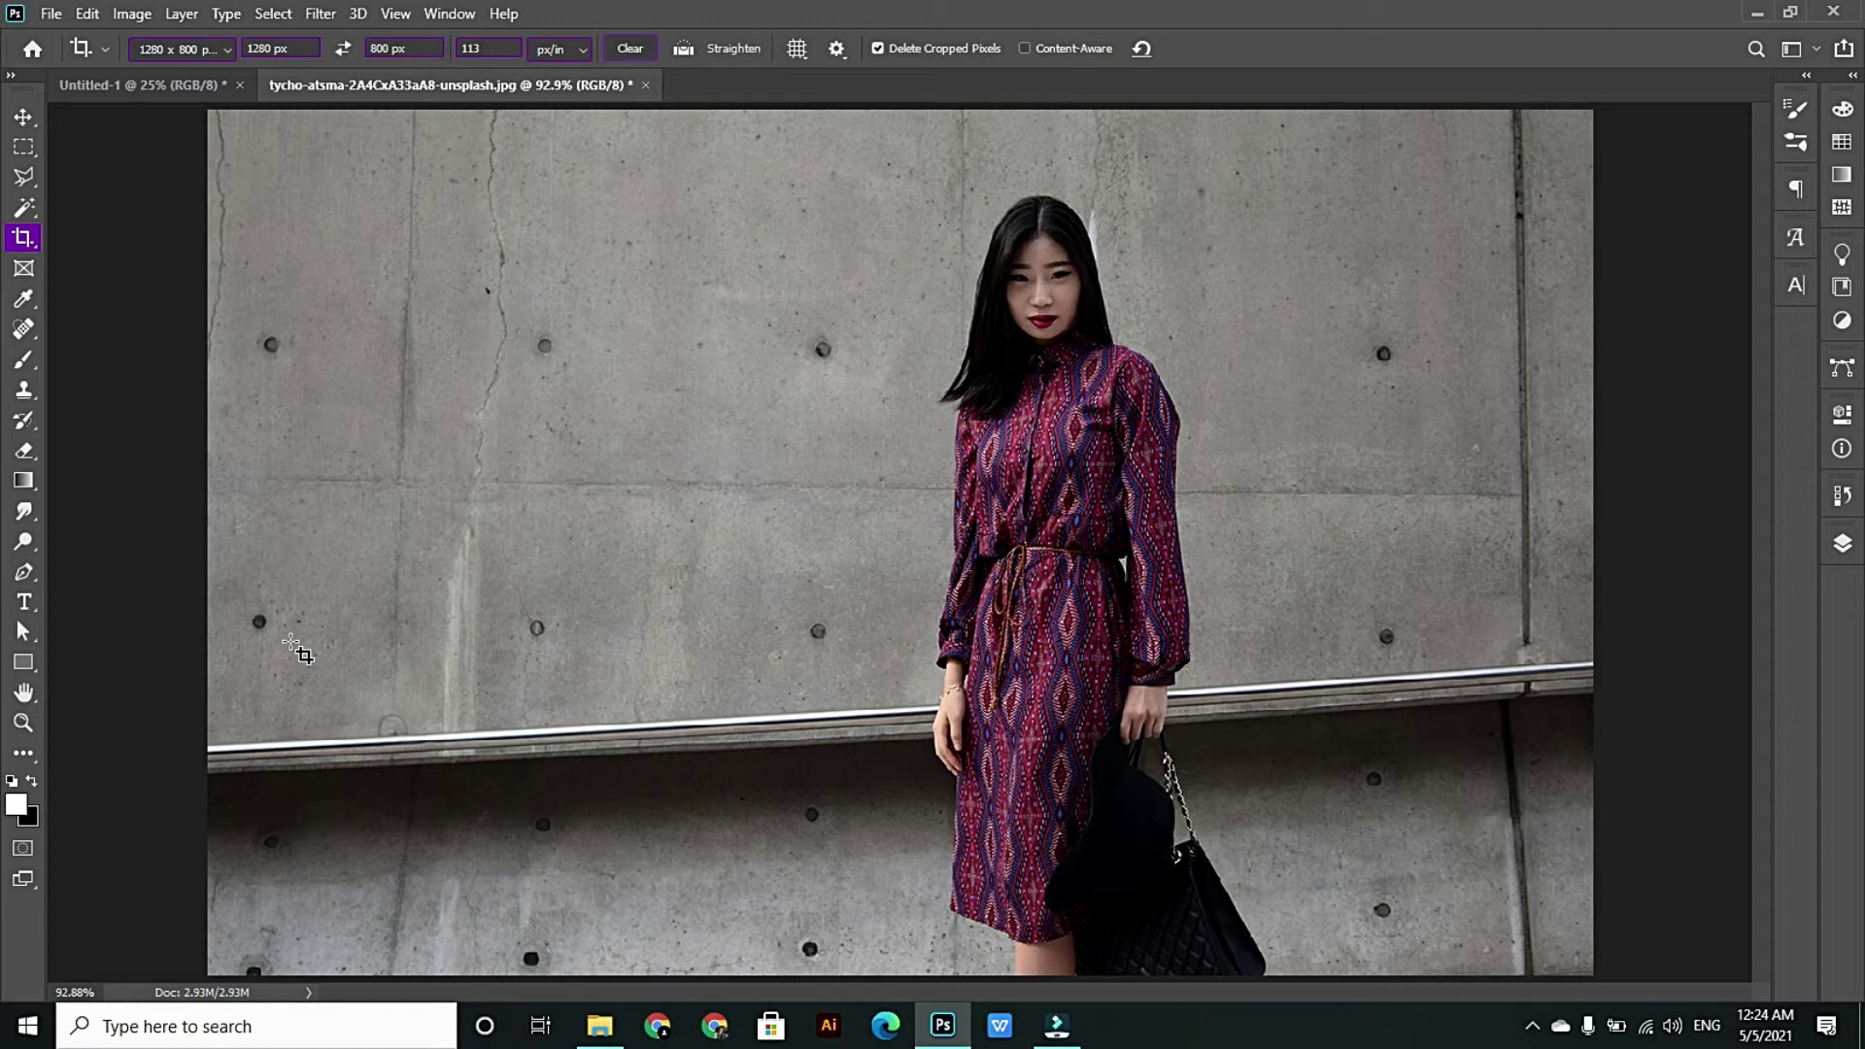
key("ctrl")
key("ctrl")
key("ctrl+1")
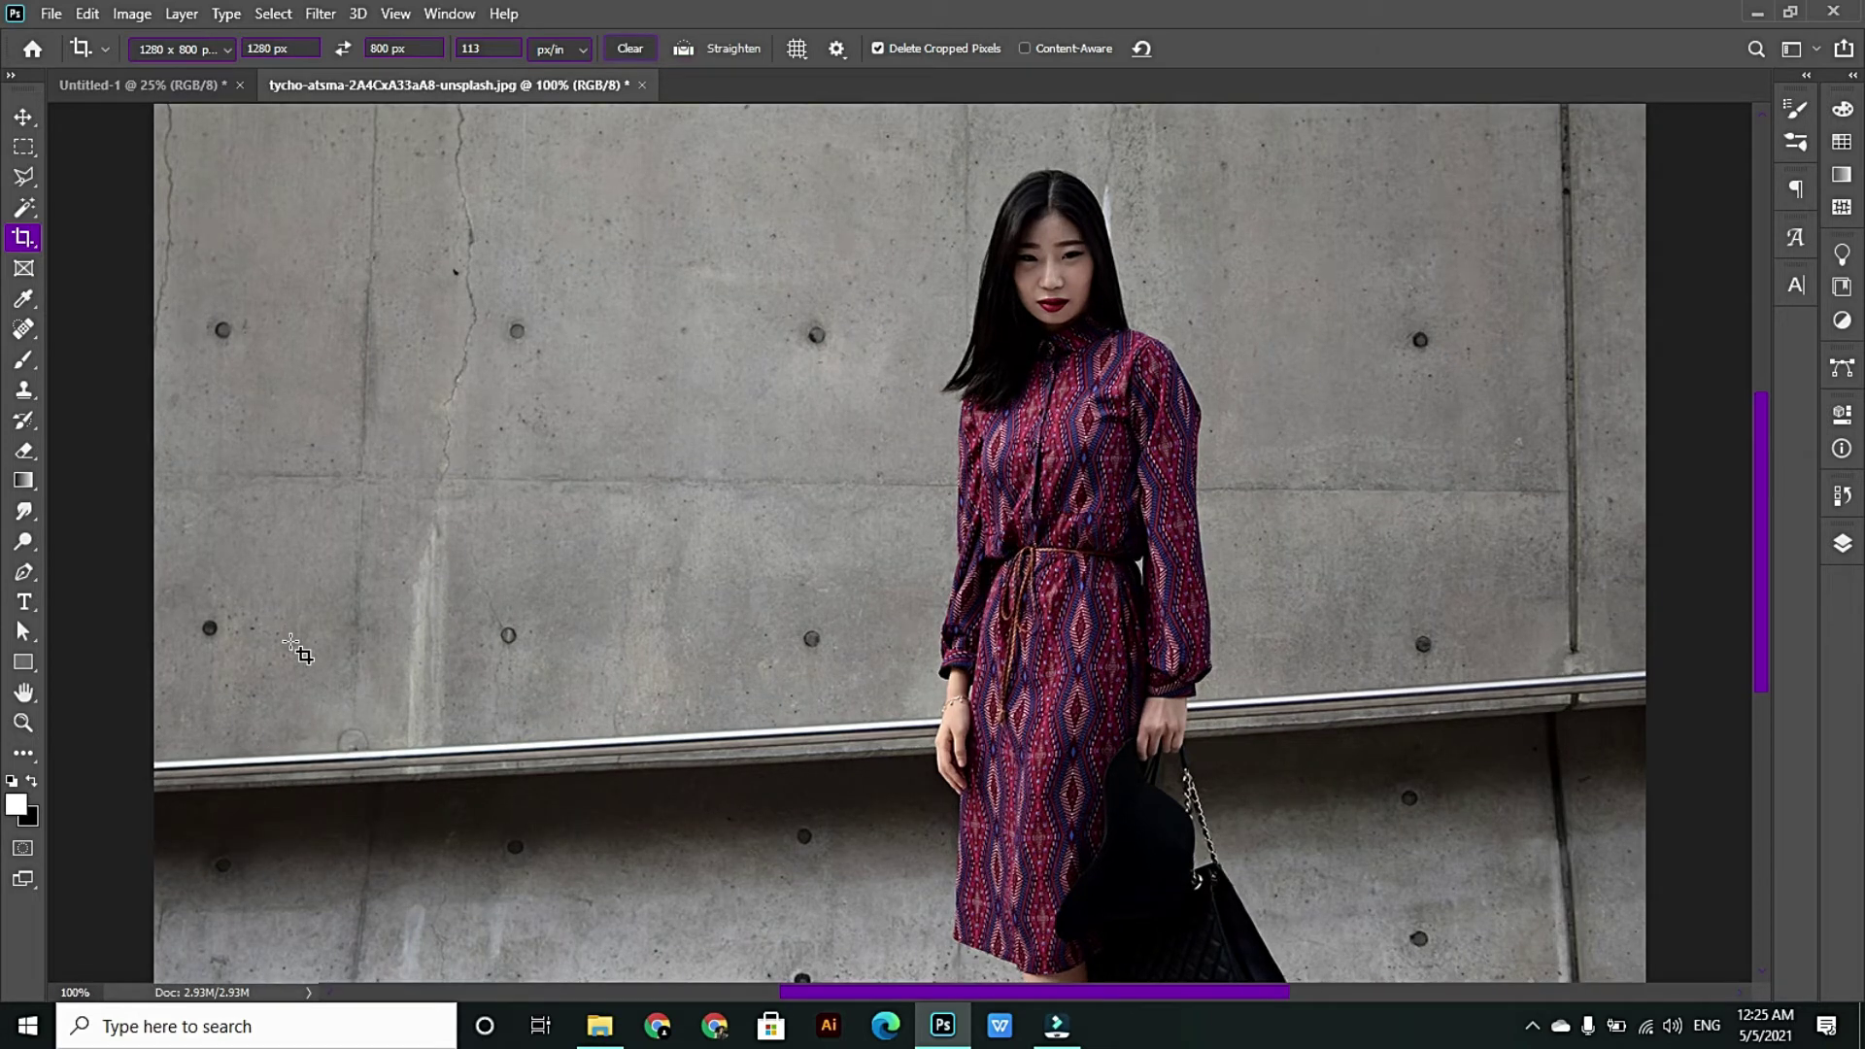
key("ctrl")
key("ctrl+0")
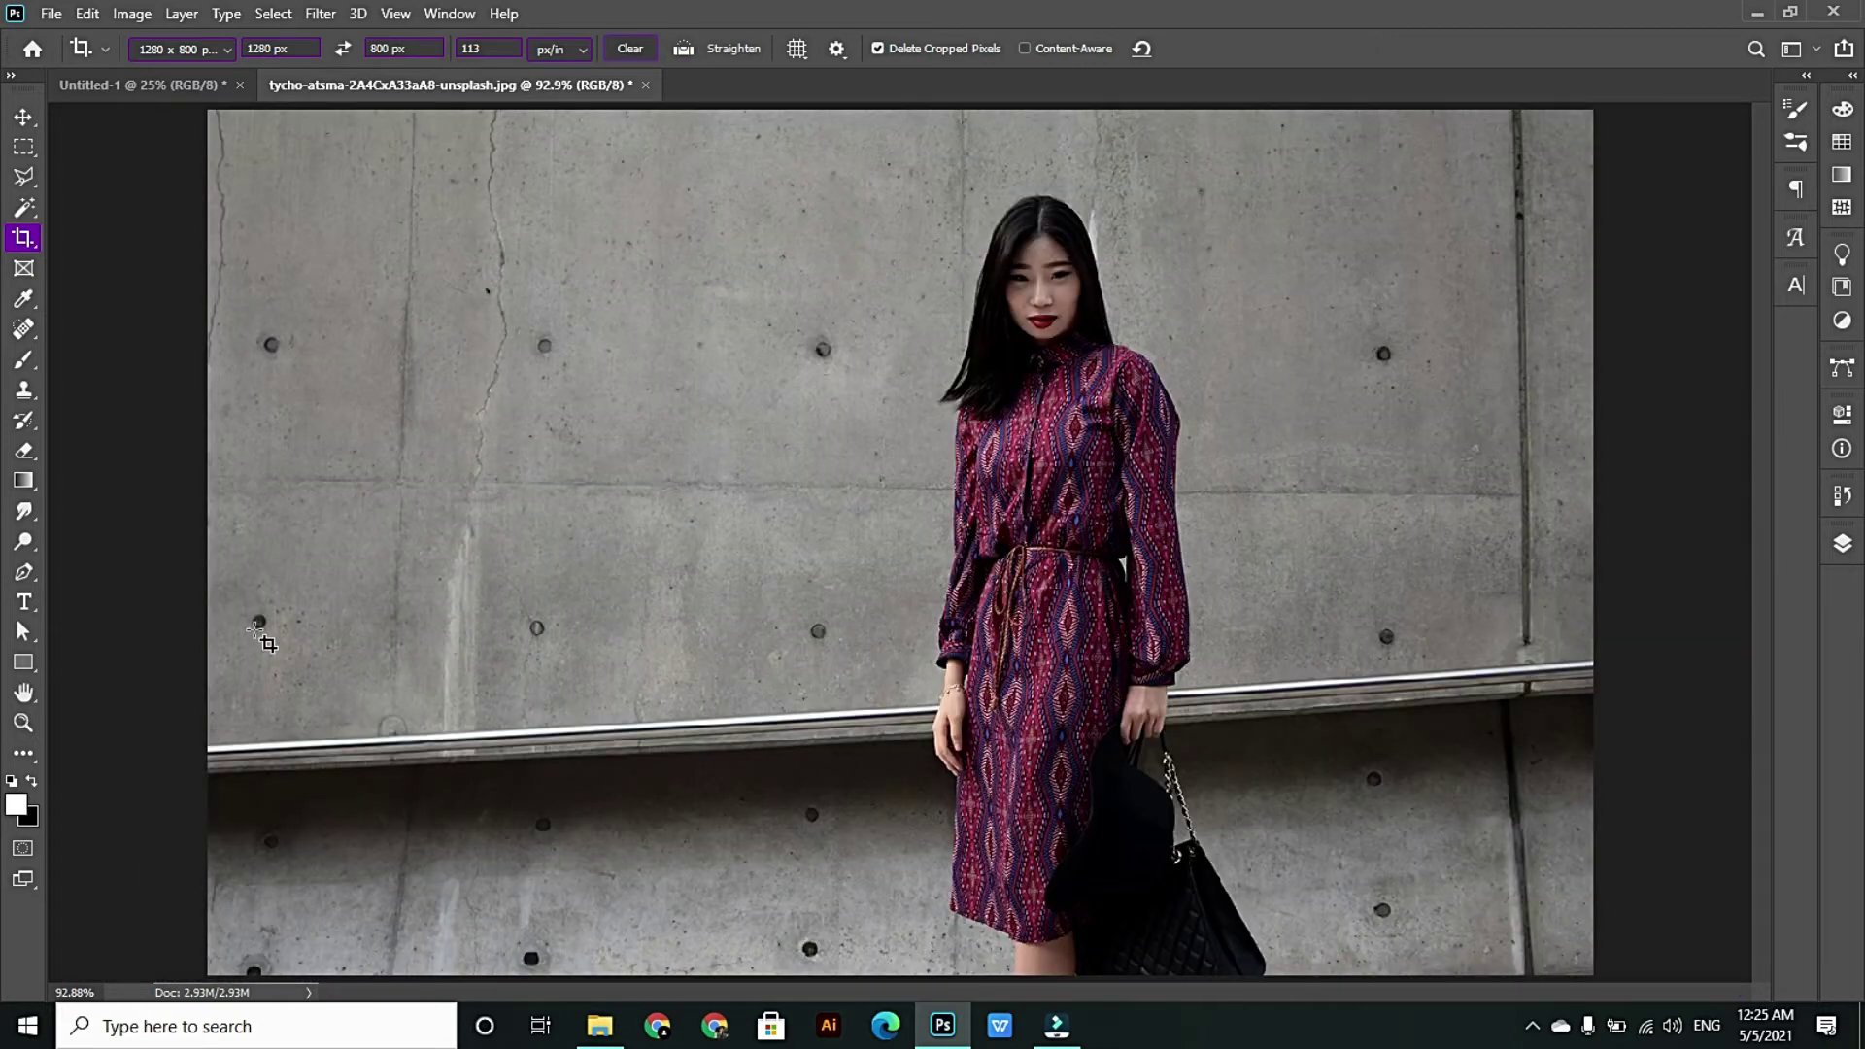
- Preview a custom crop ratio of 8 by 10 on the photo
left_click(27, 243)
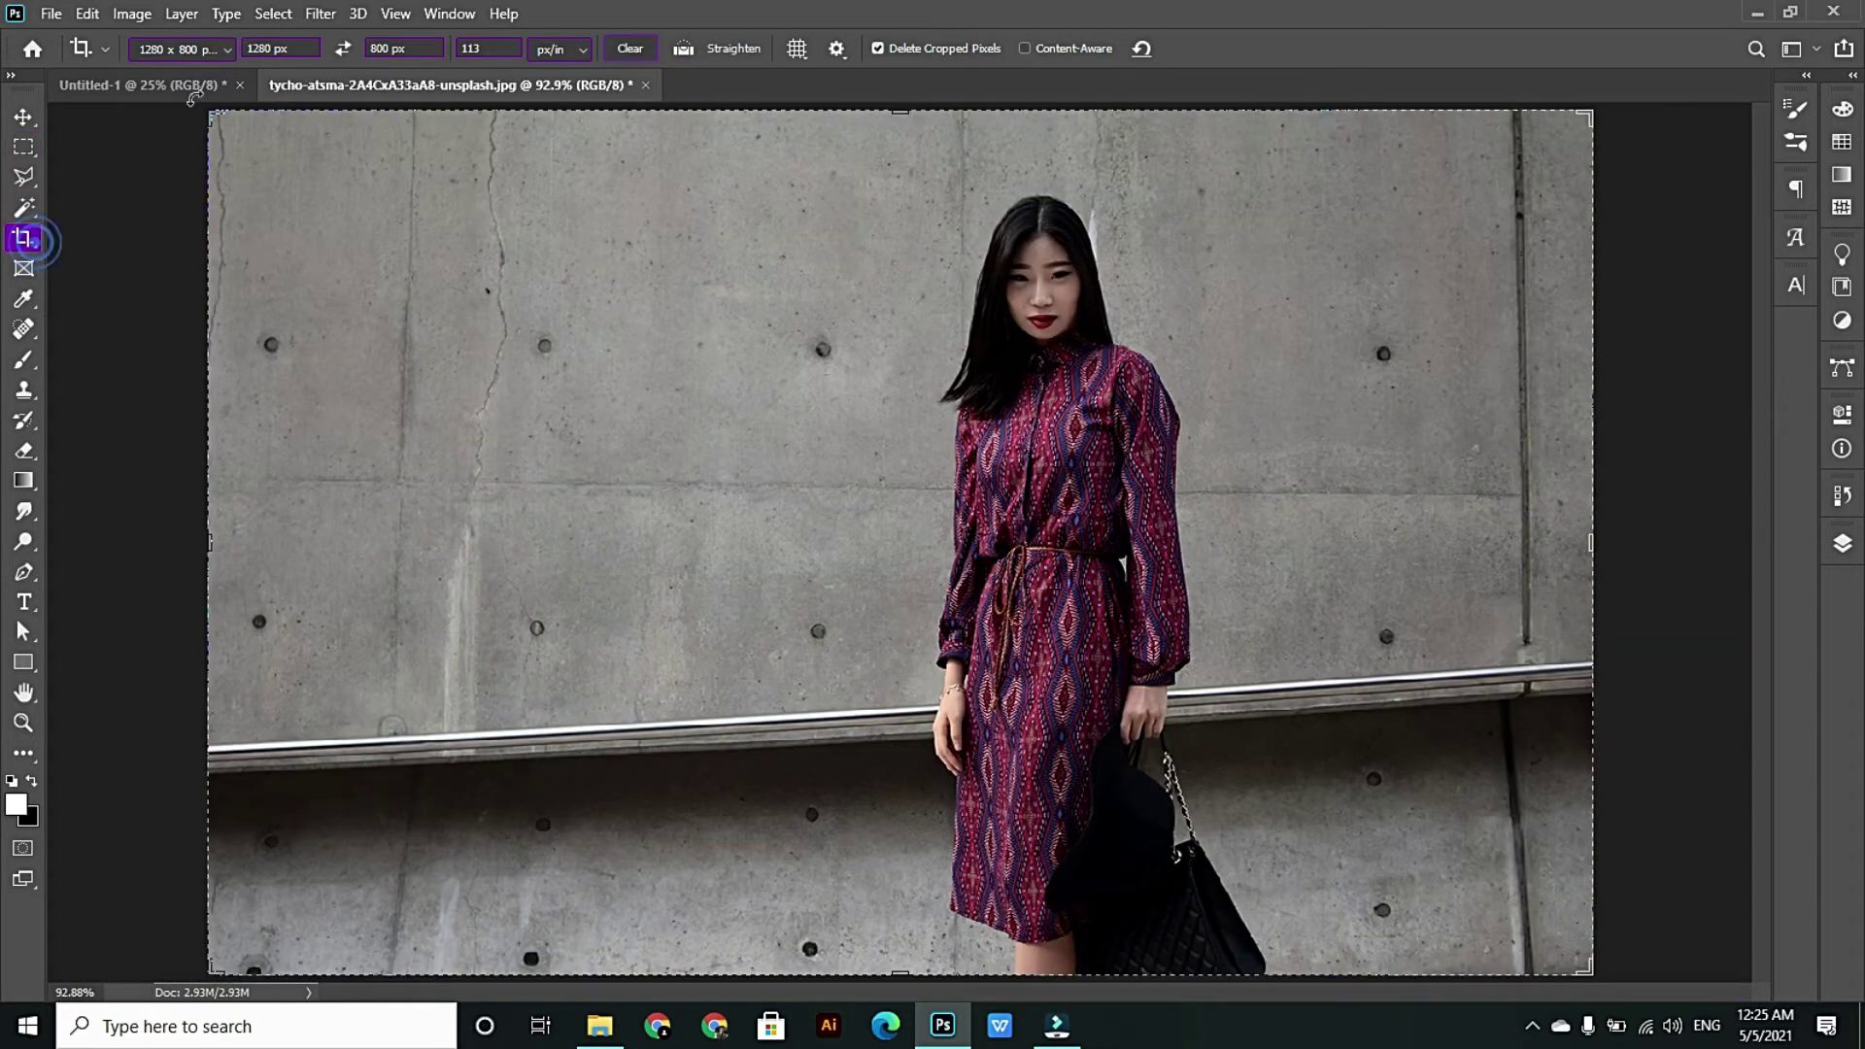
left_click(185, 49)
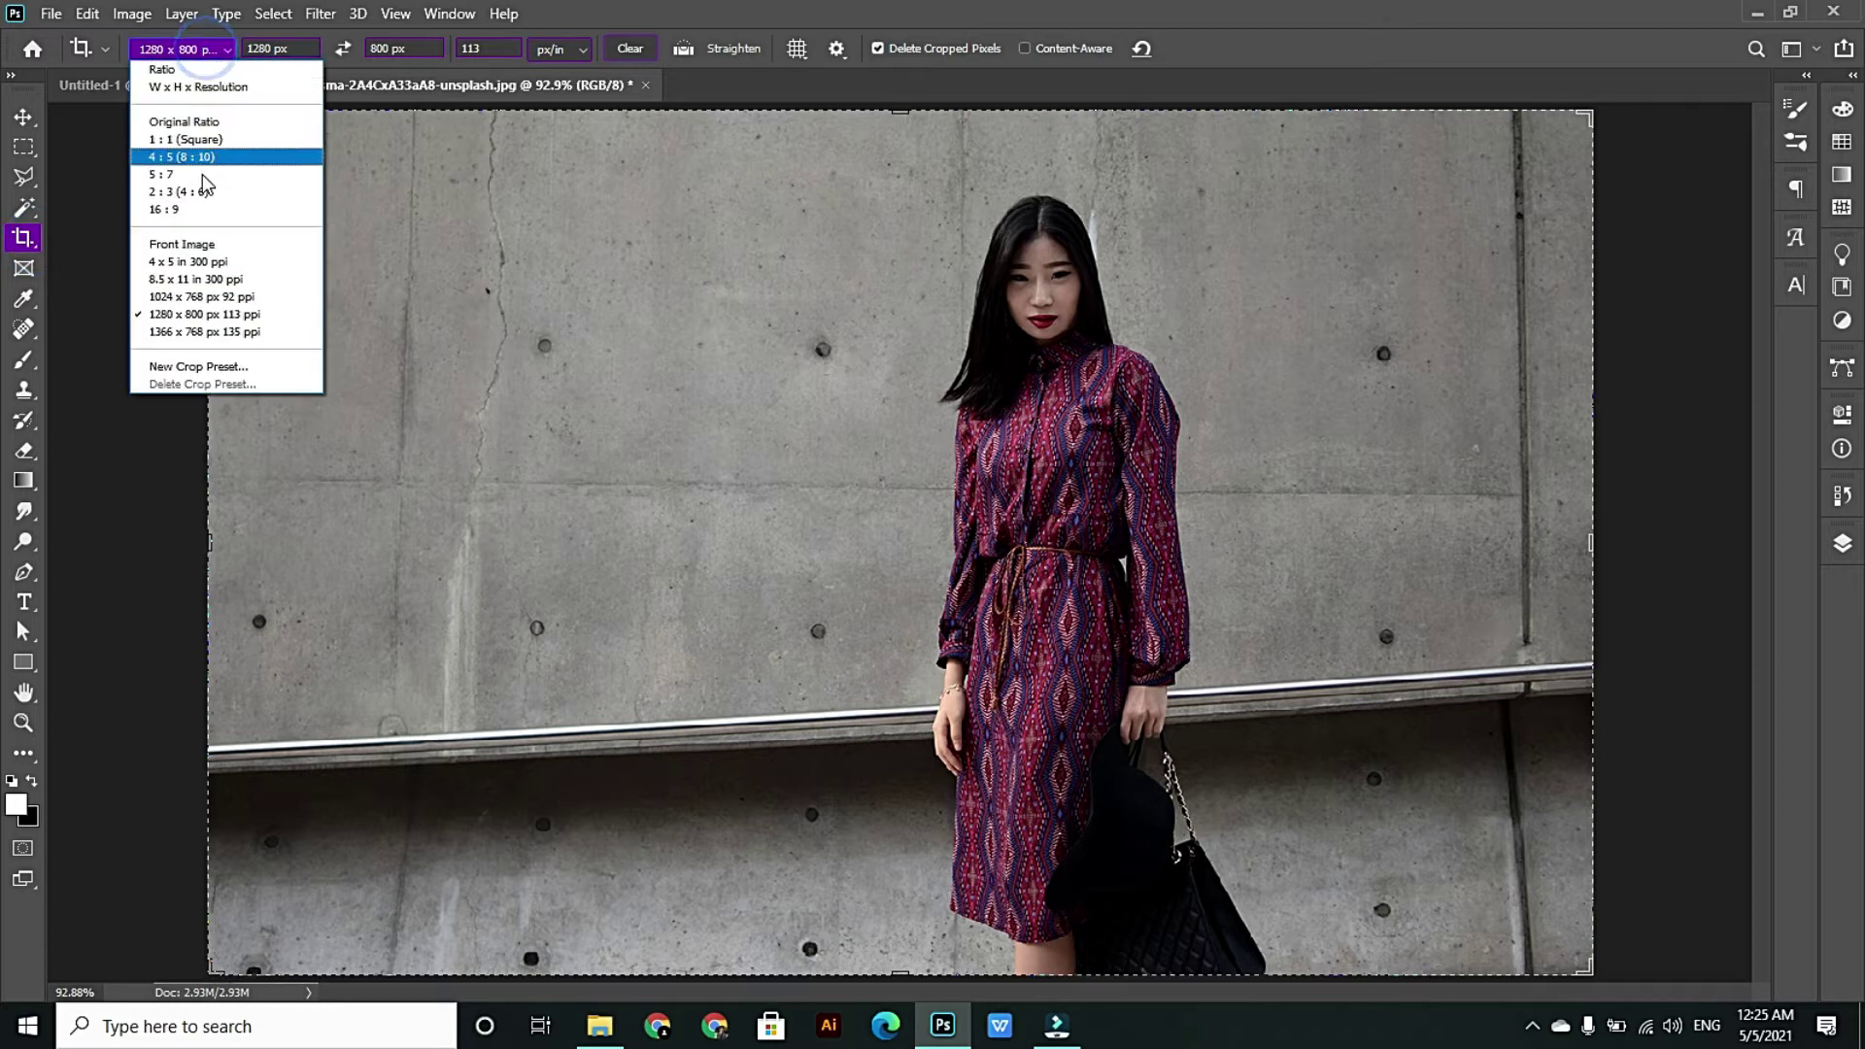
left_click(163, 69)
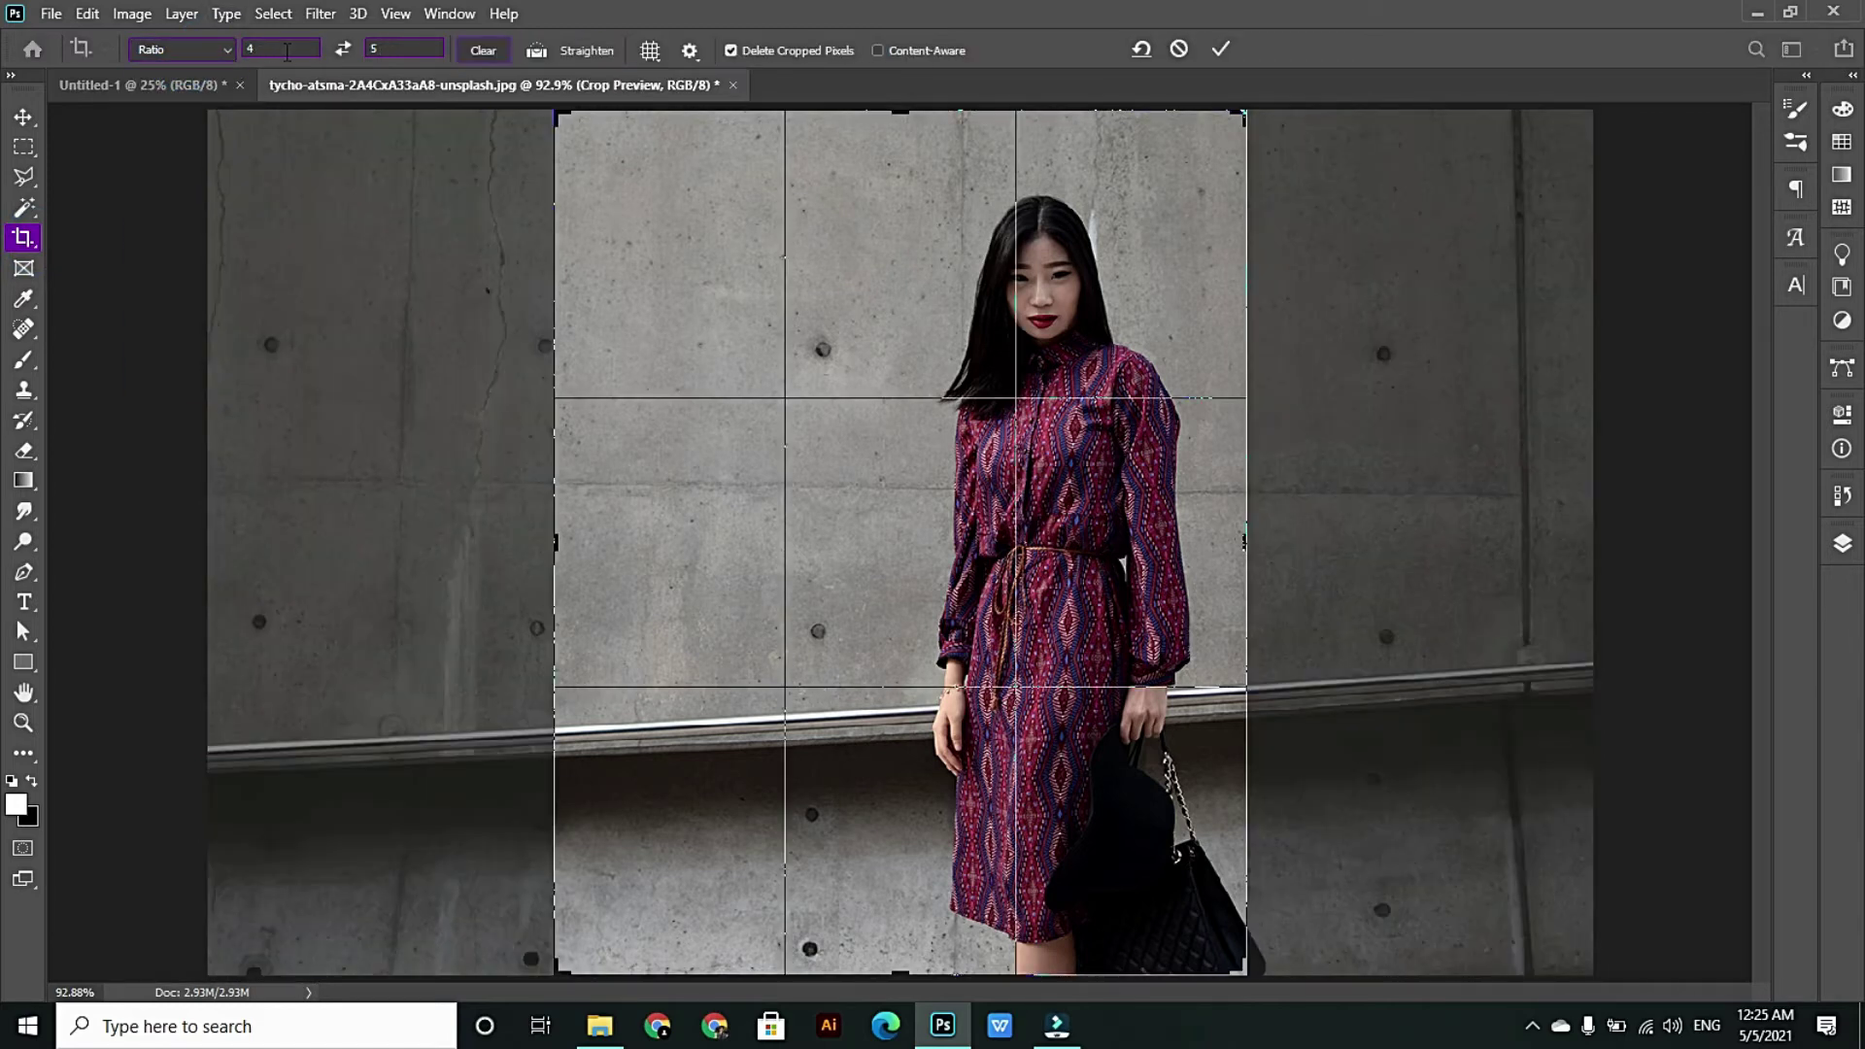
double_click(304, 48)
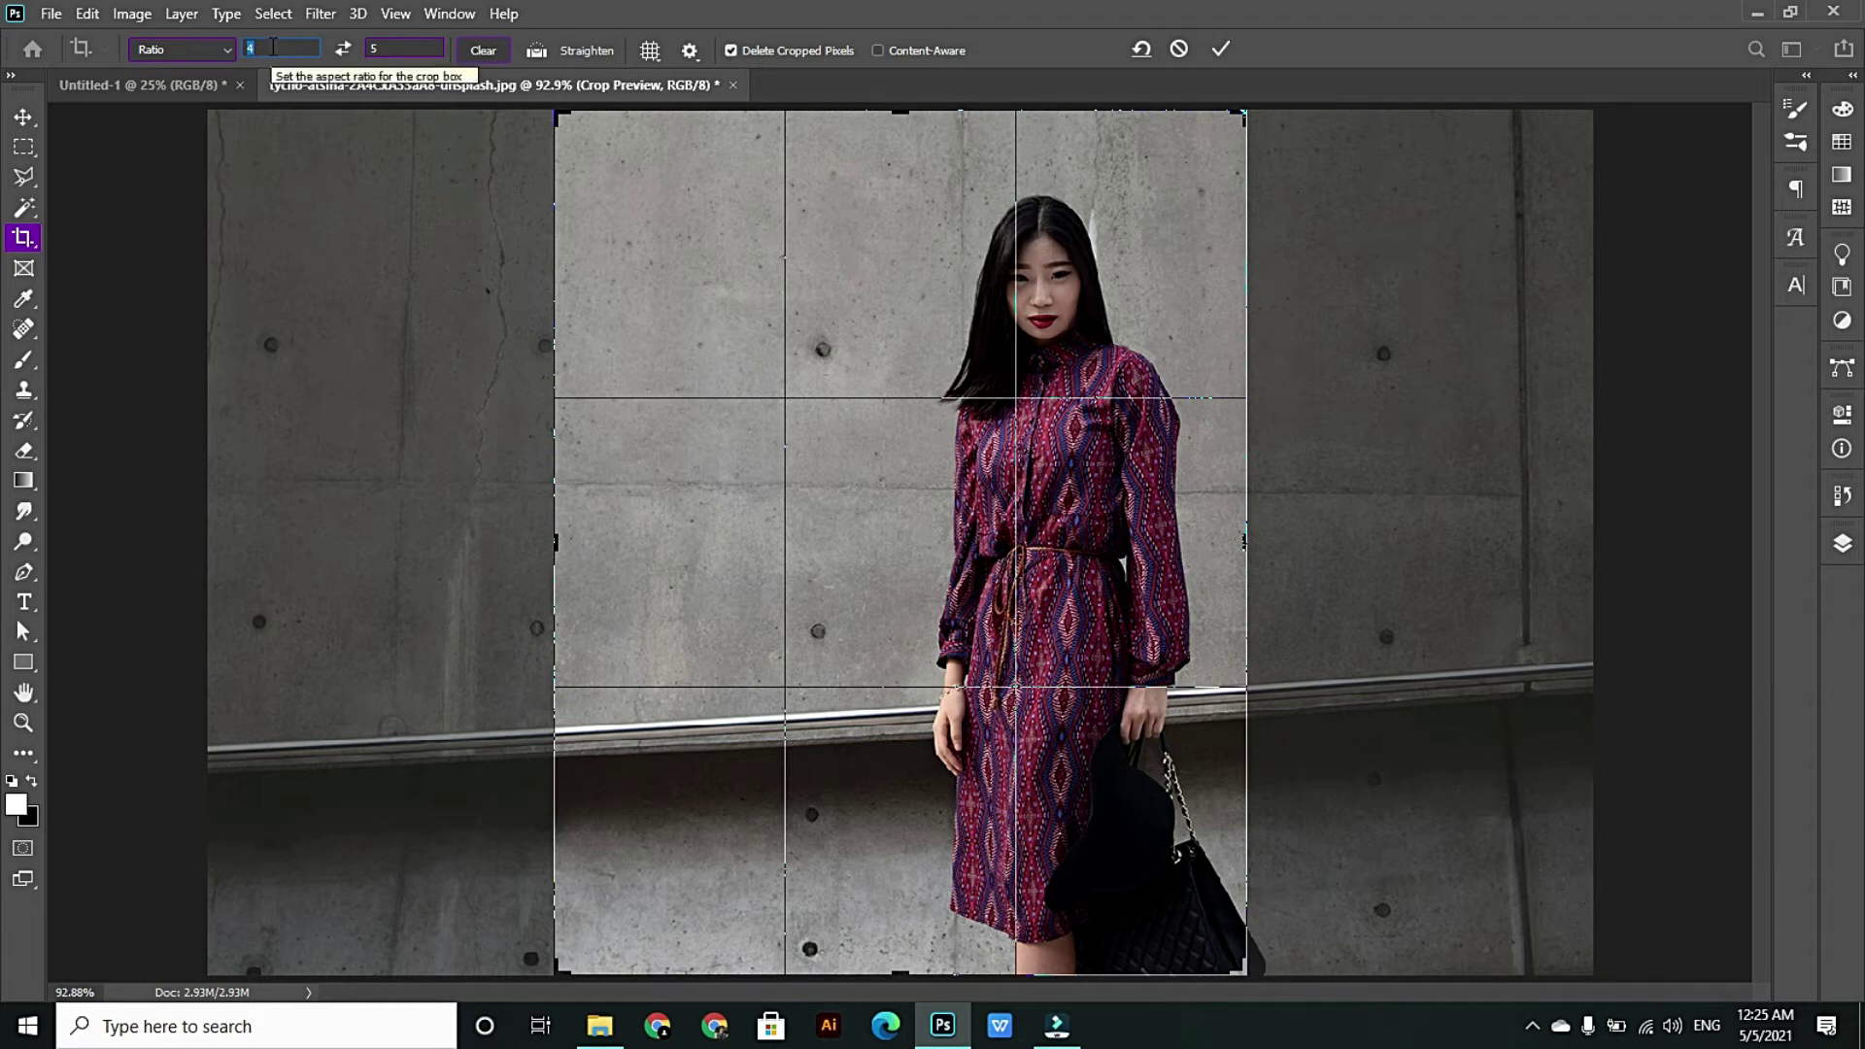
type("8")
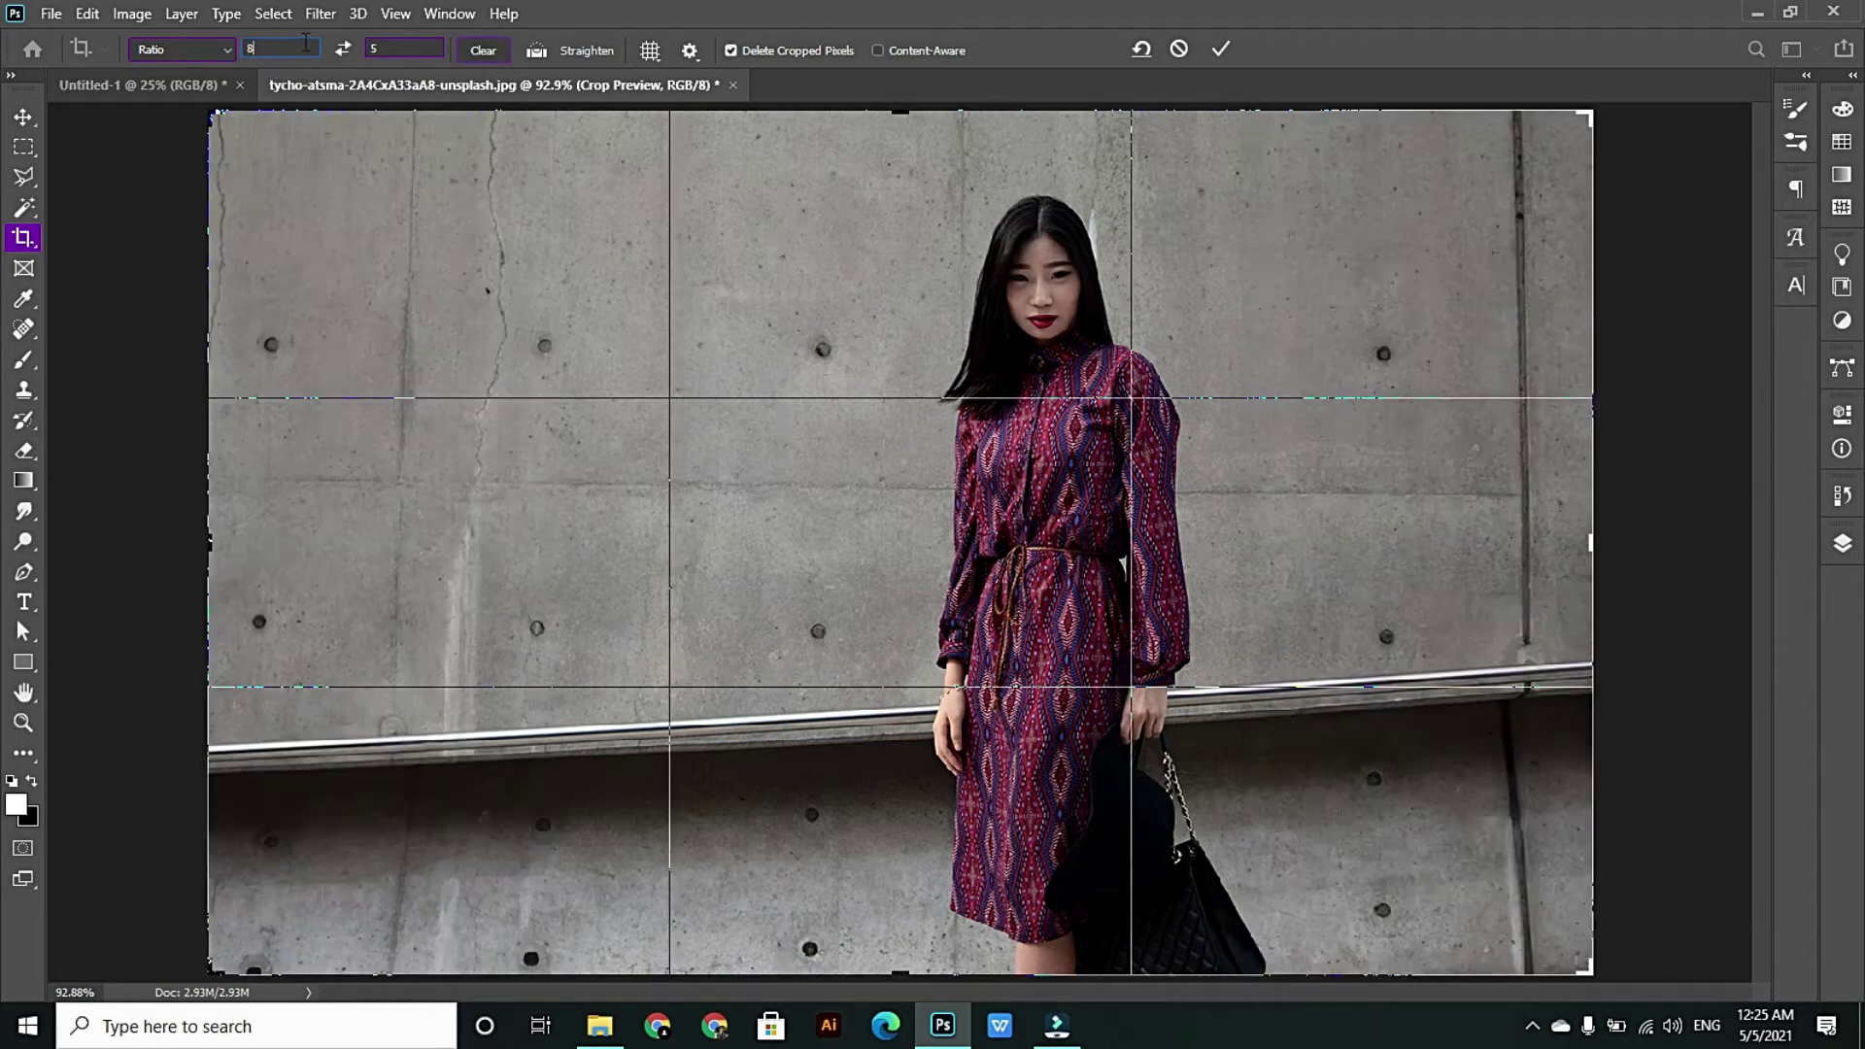
left_click(415, 51)
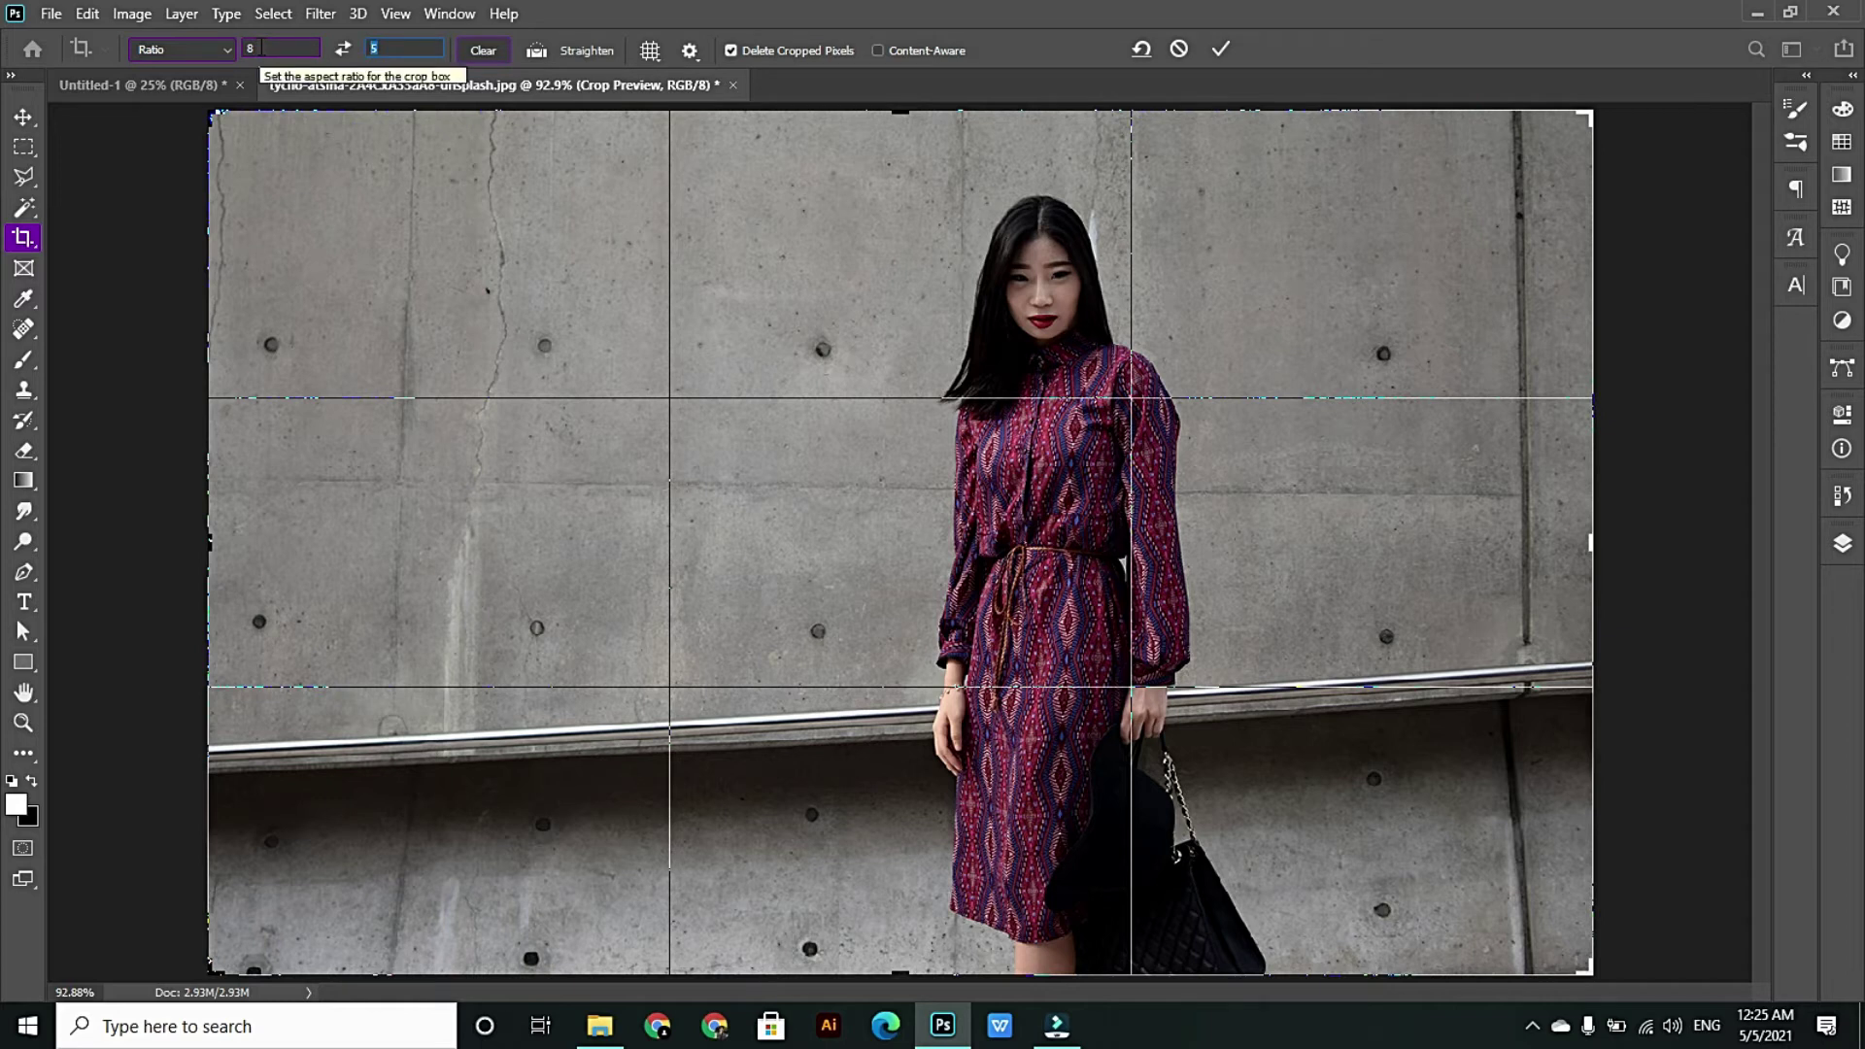
type("10")
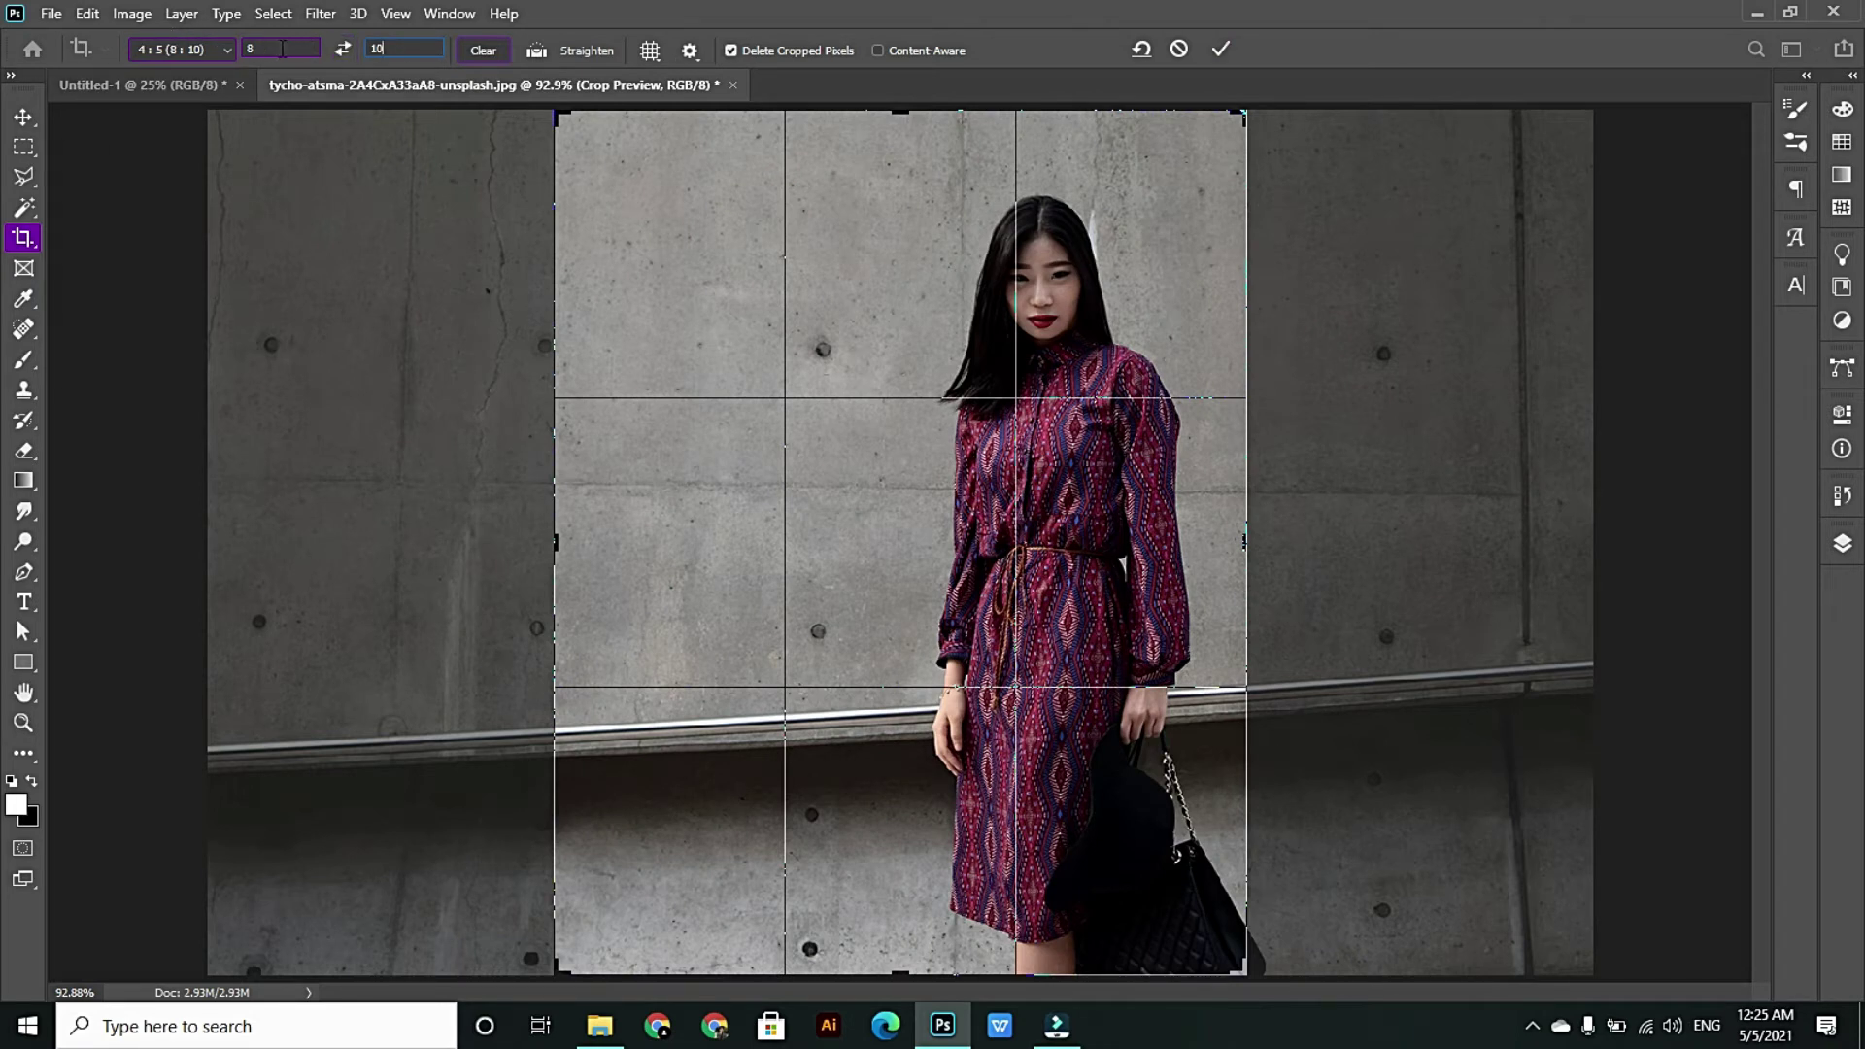
- Crop the photo to a custom ratio of 8 by 12 and undo that crop
double_click(401, 48)
type("12")
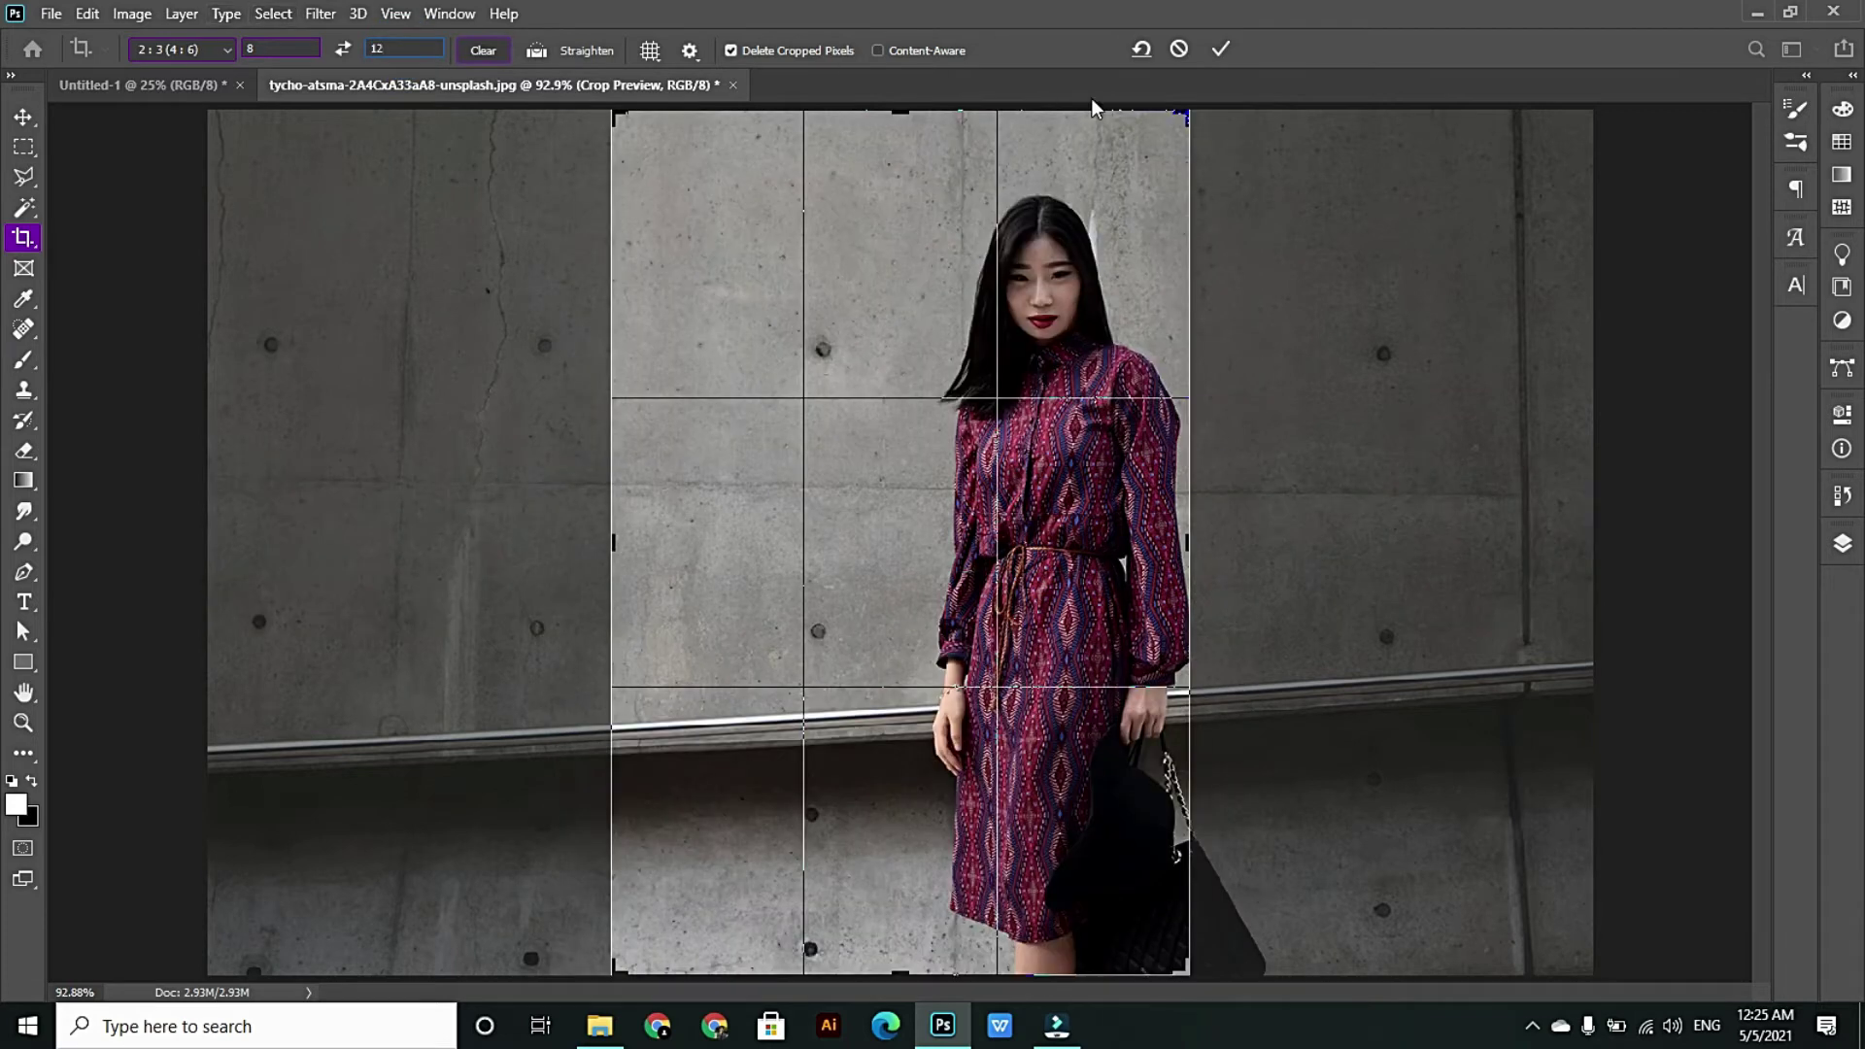
left_click(1221, 54)
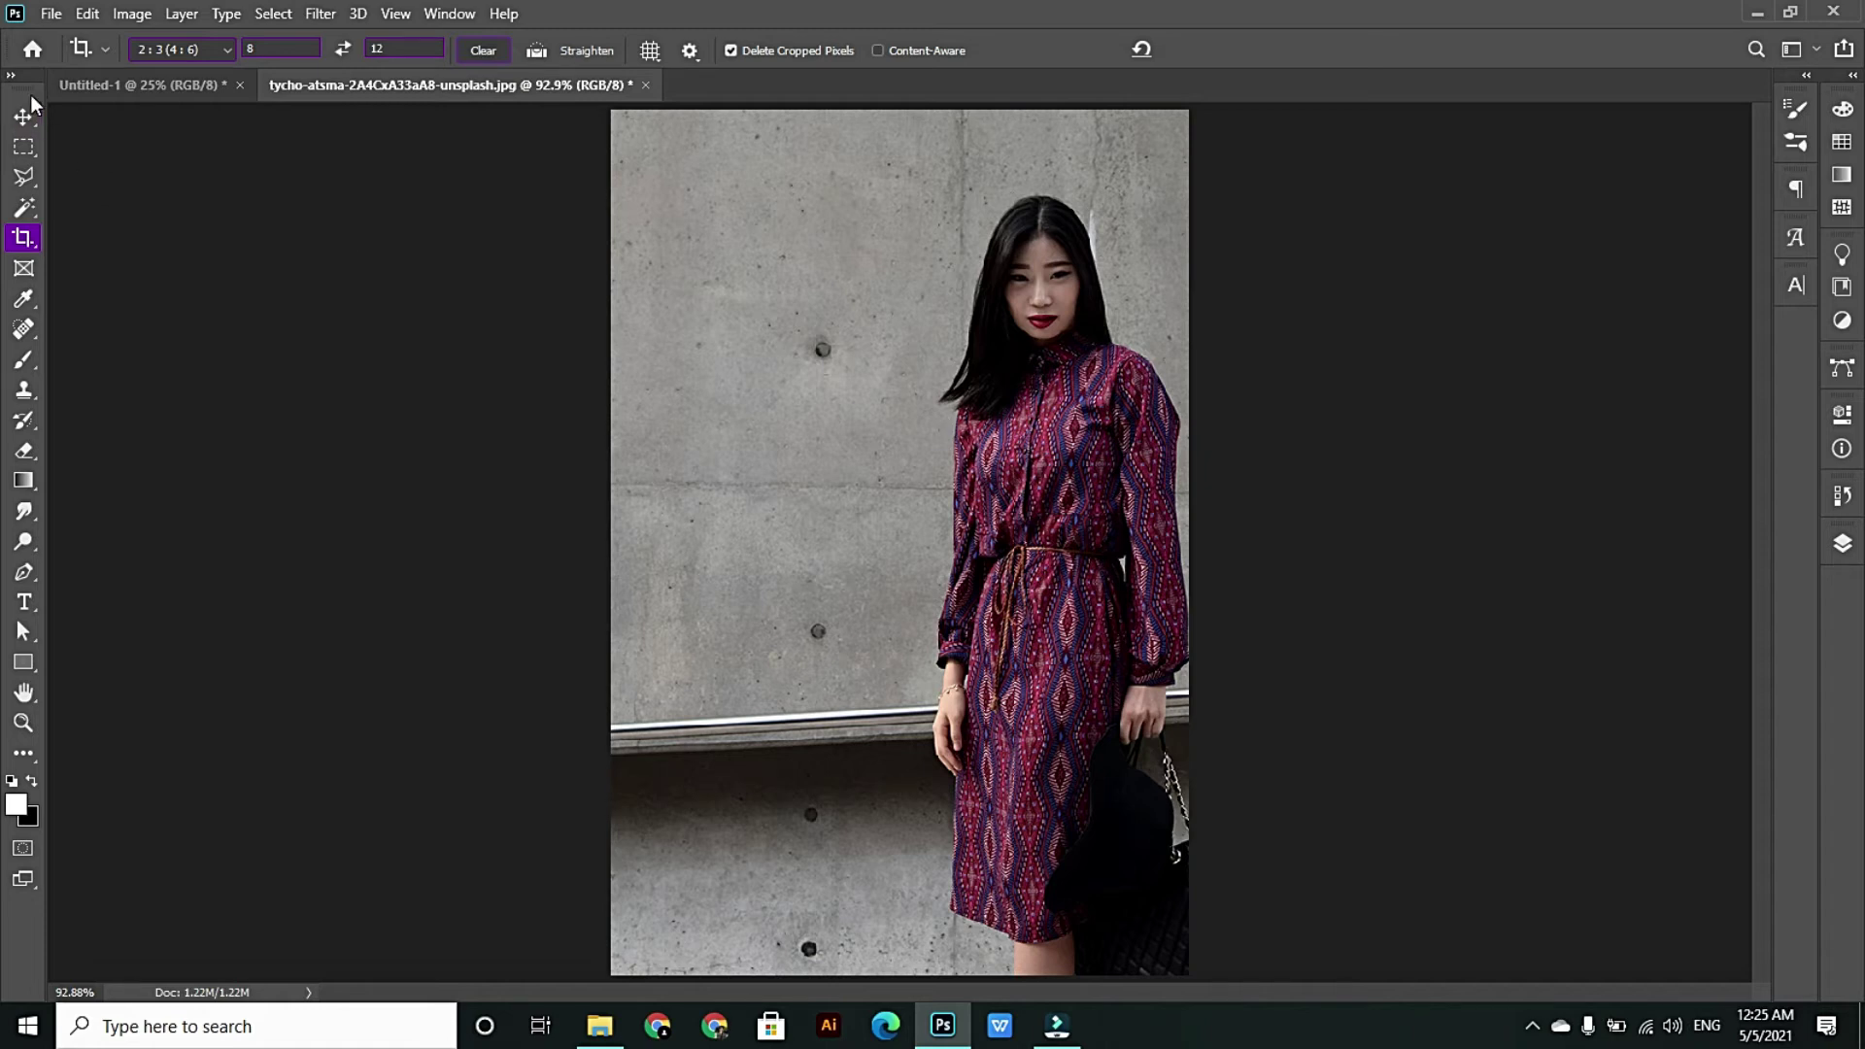
key("ctrl+z")
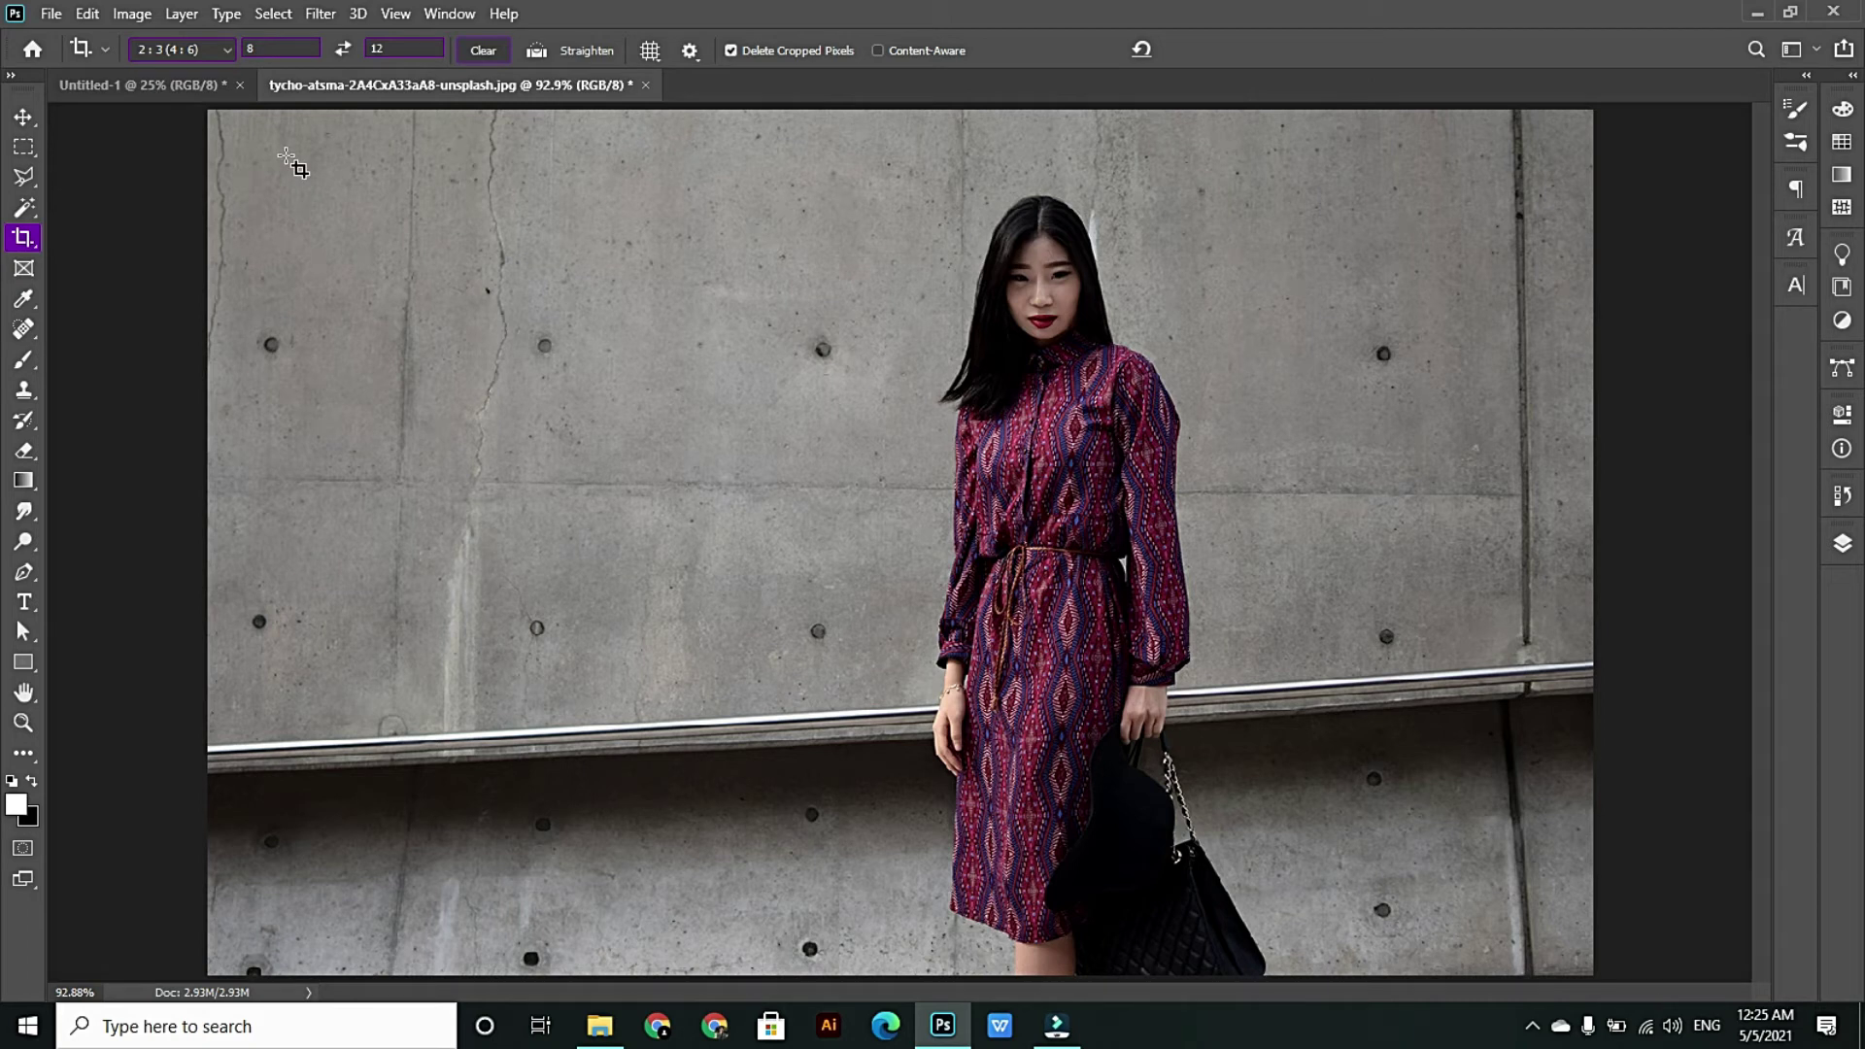
- Clear the crop ratio and crop the photo freely to a tall, narrow frame closely around the woman and her bag
left_click(482, 50)
left_click_drag(242, 119, 1367, 833)
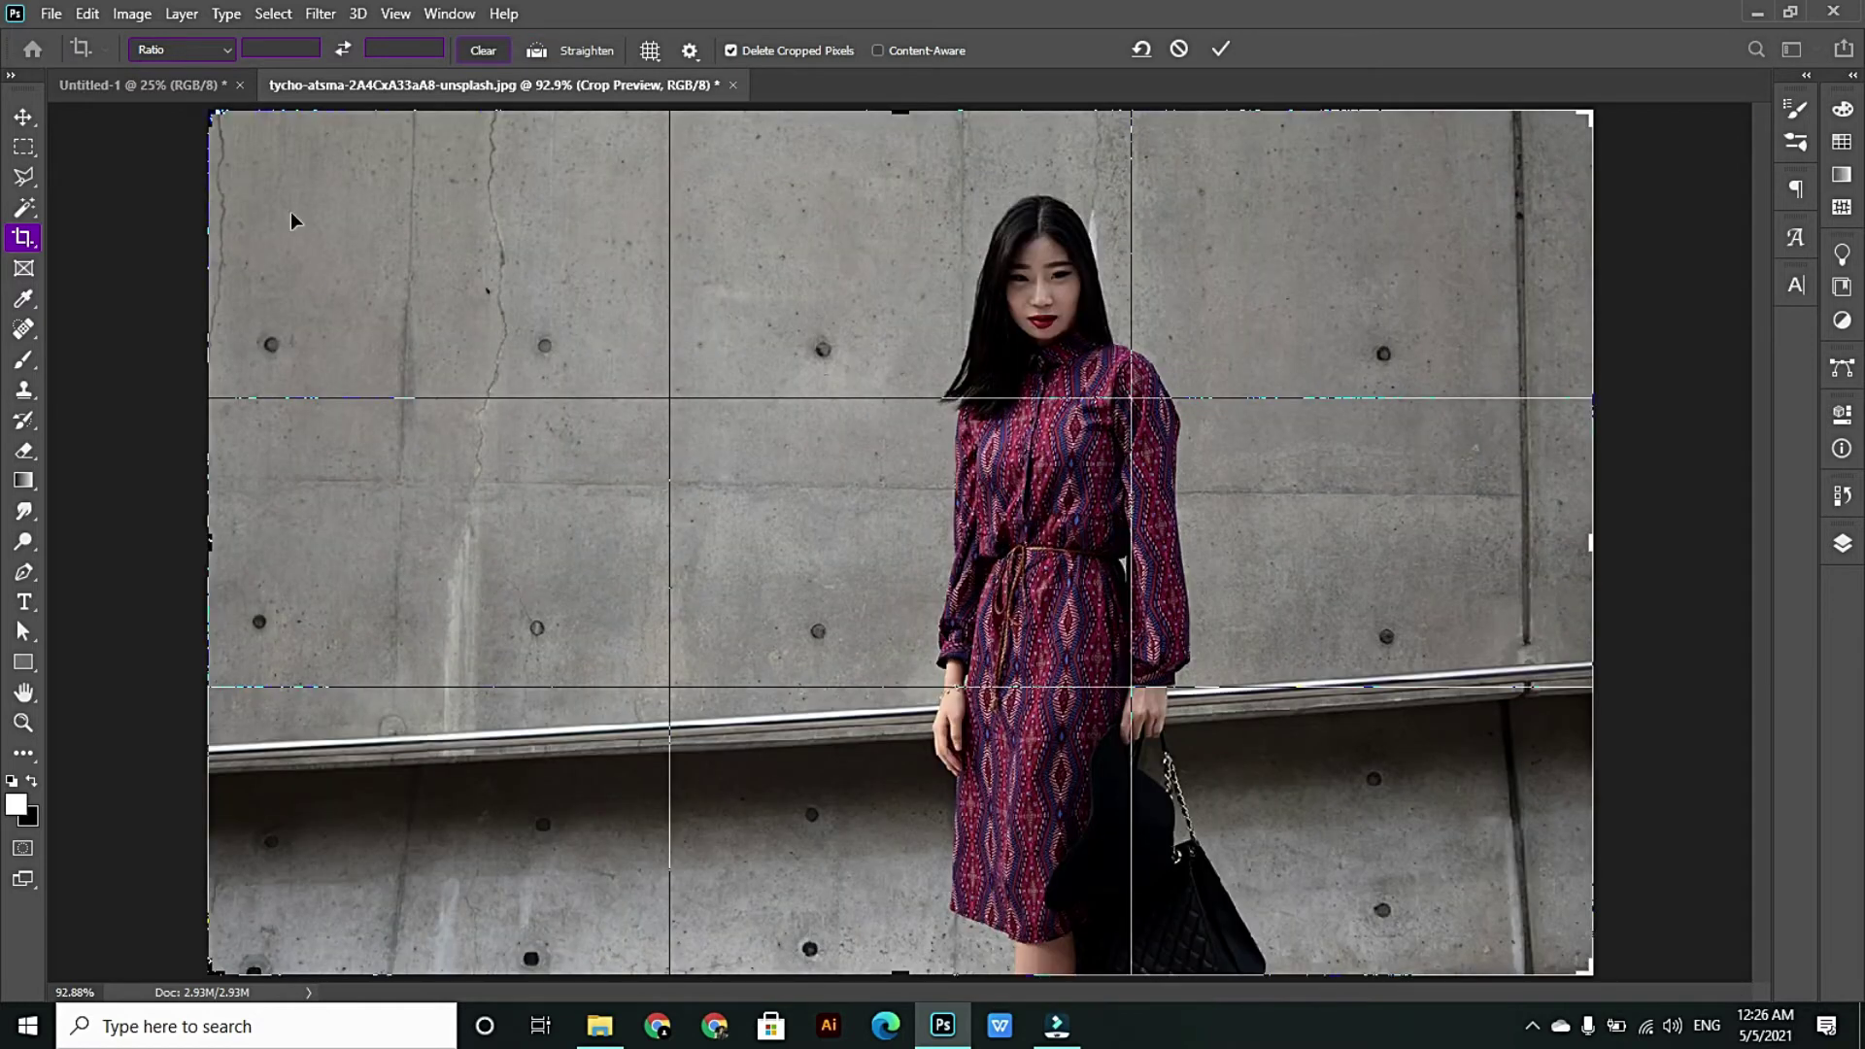
left_click(1221, 48)
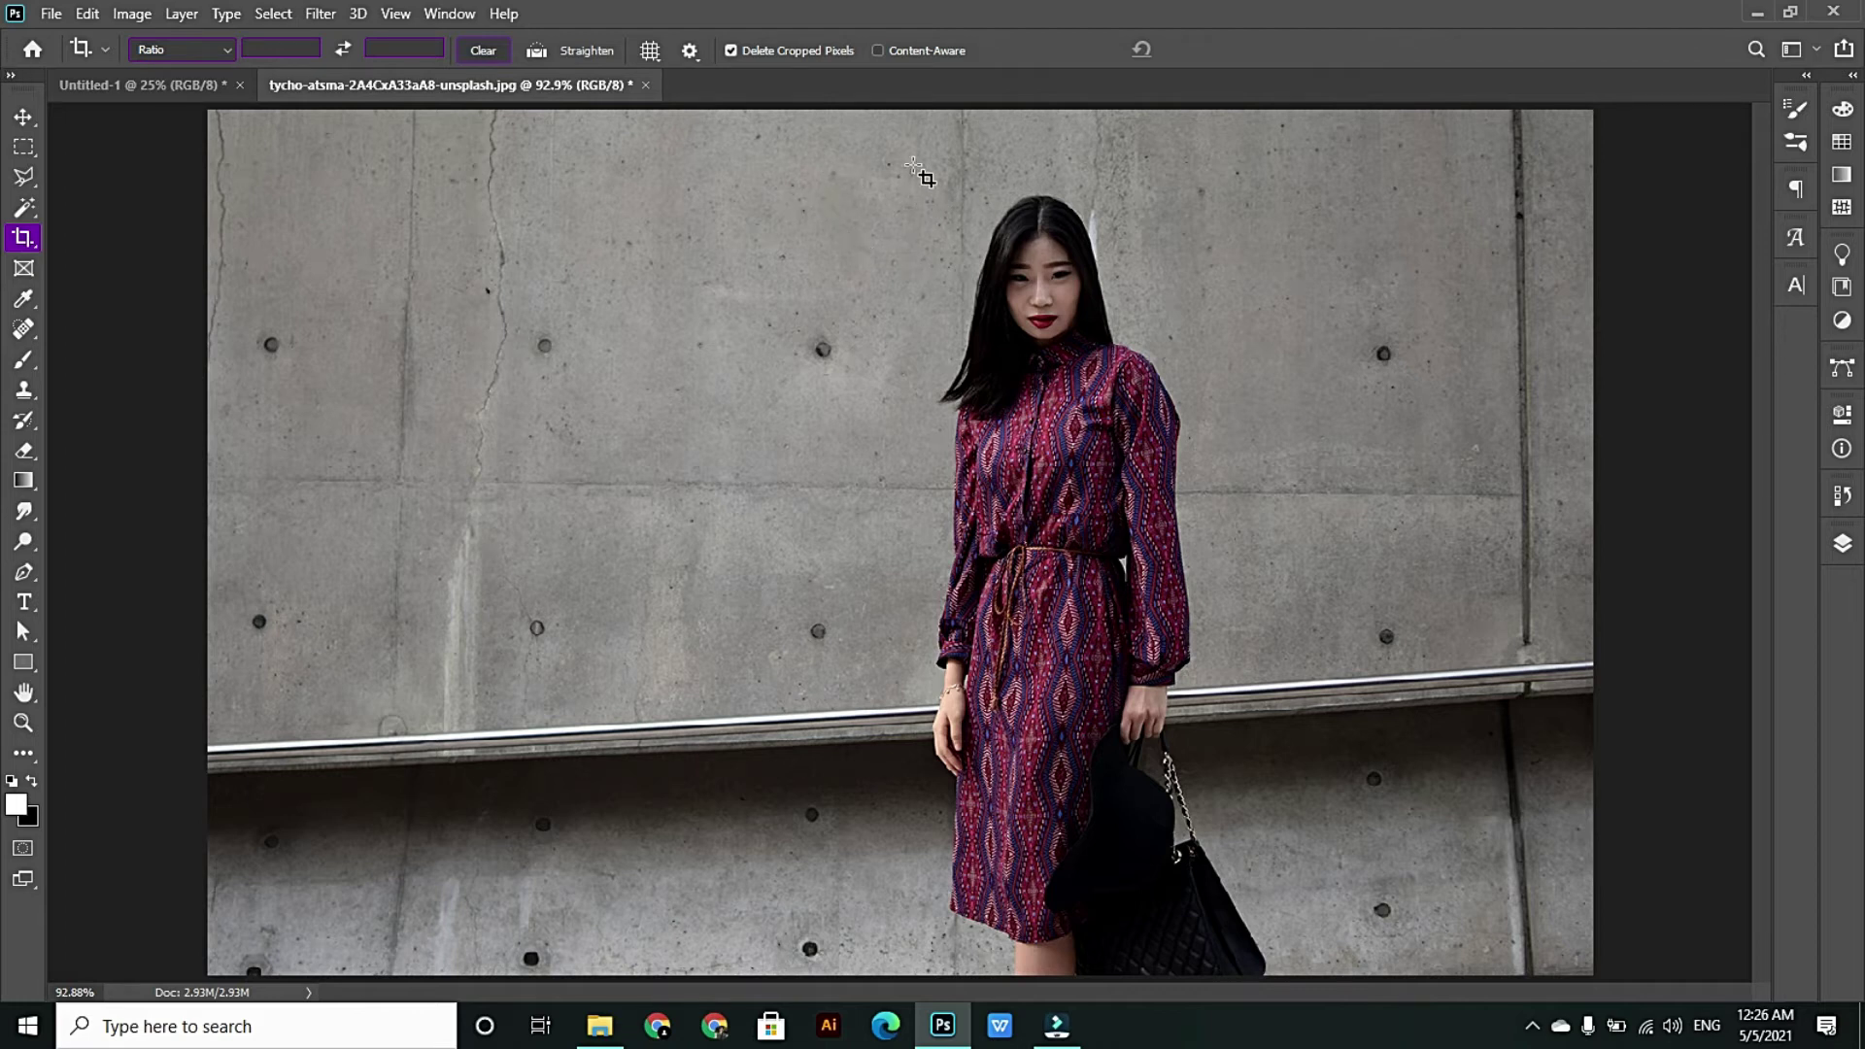
left_click_drag(911, 163, 1278, 979)
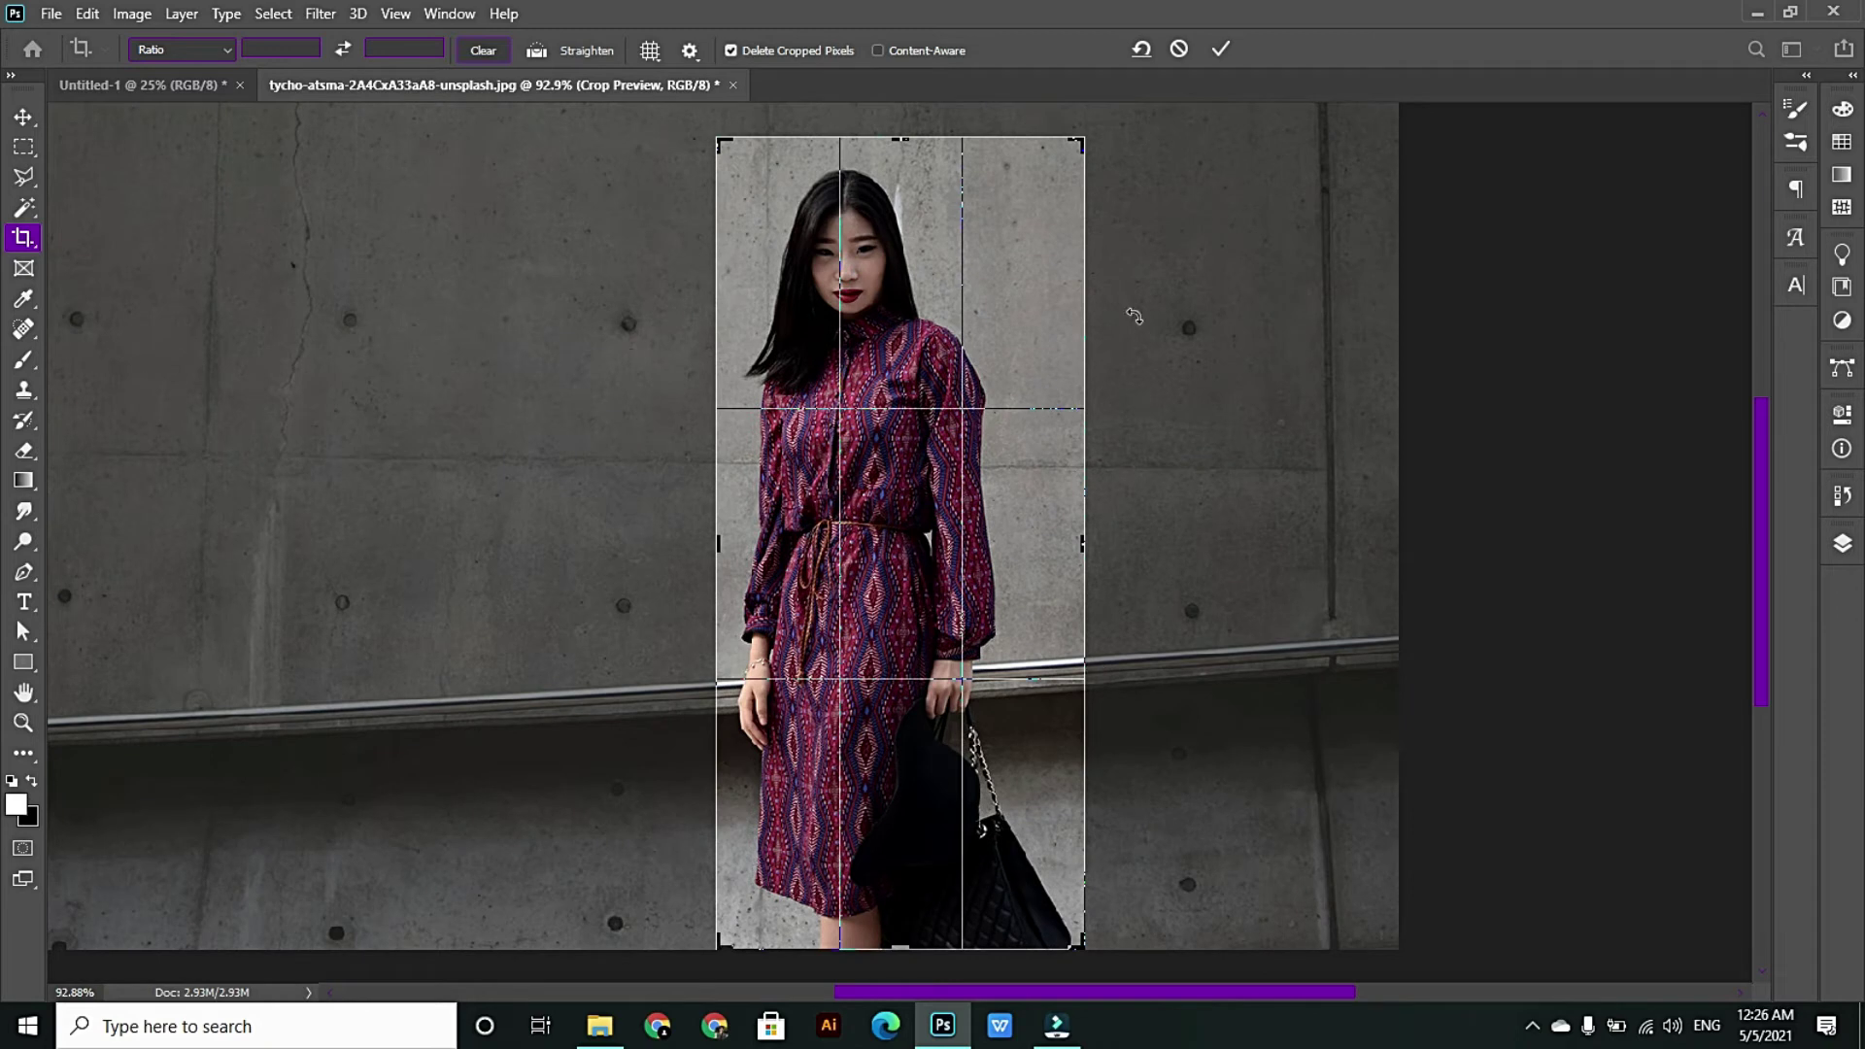
key("Return")
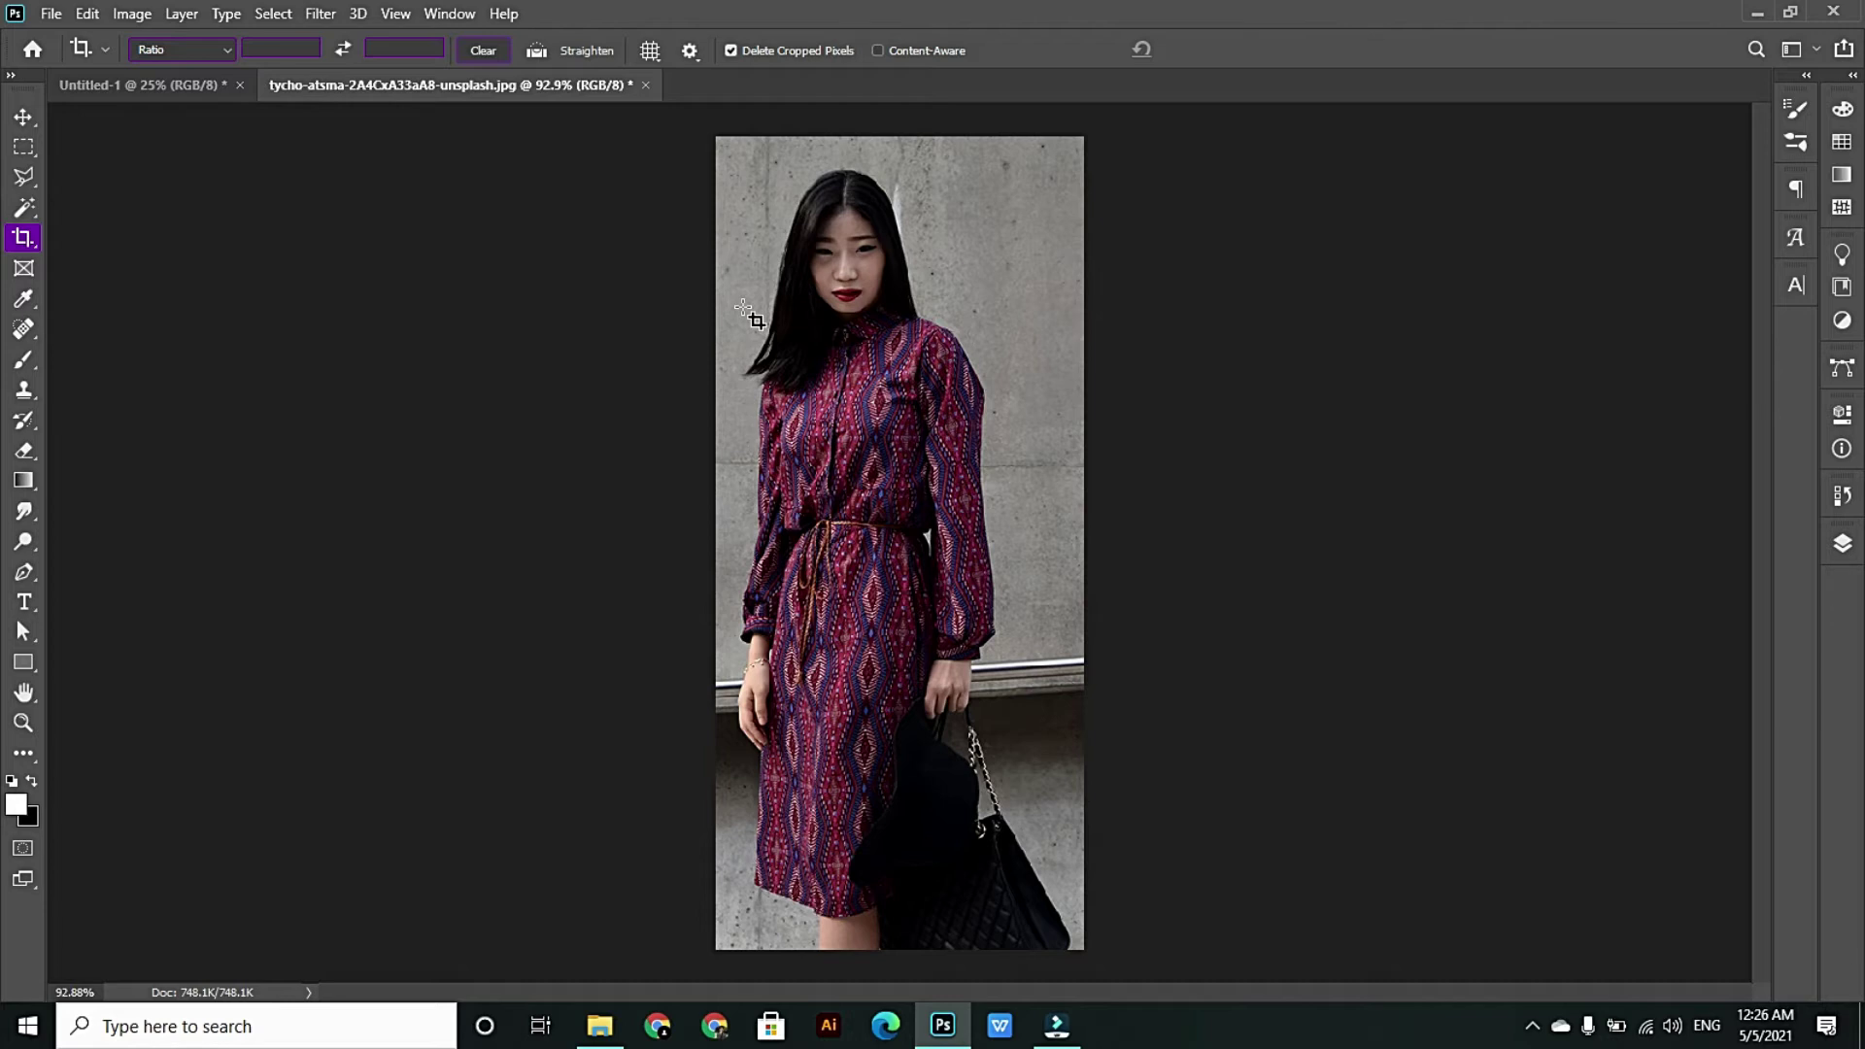
- Undo the tall, narrow crop and restart the Crop tool on the full photo with the ratio values cleared
key("ctrl")
key("ctrl+z")
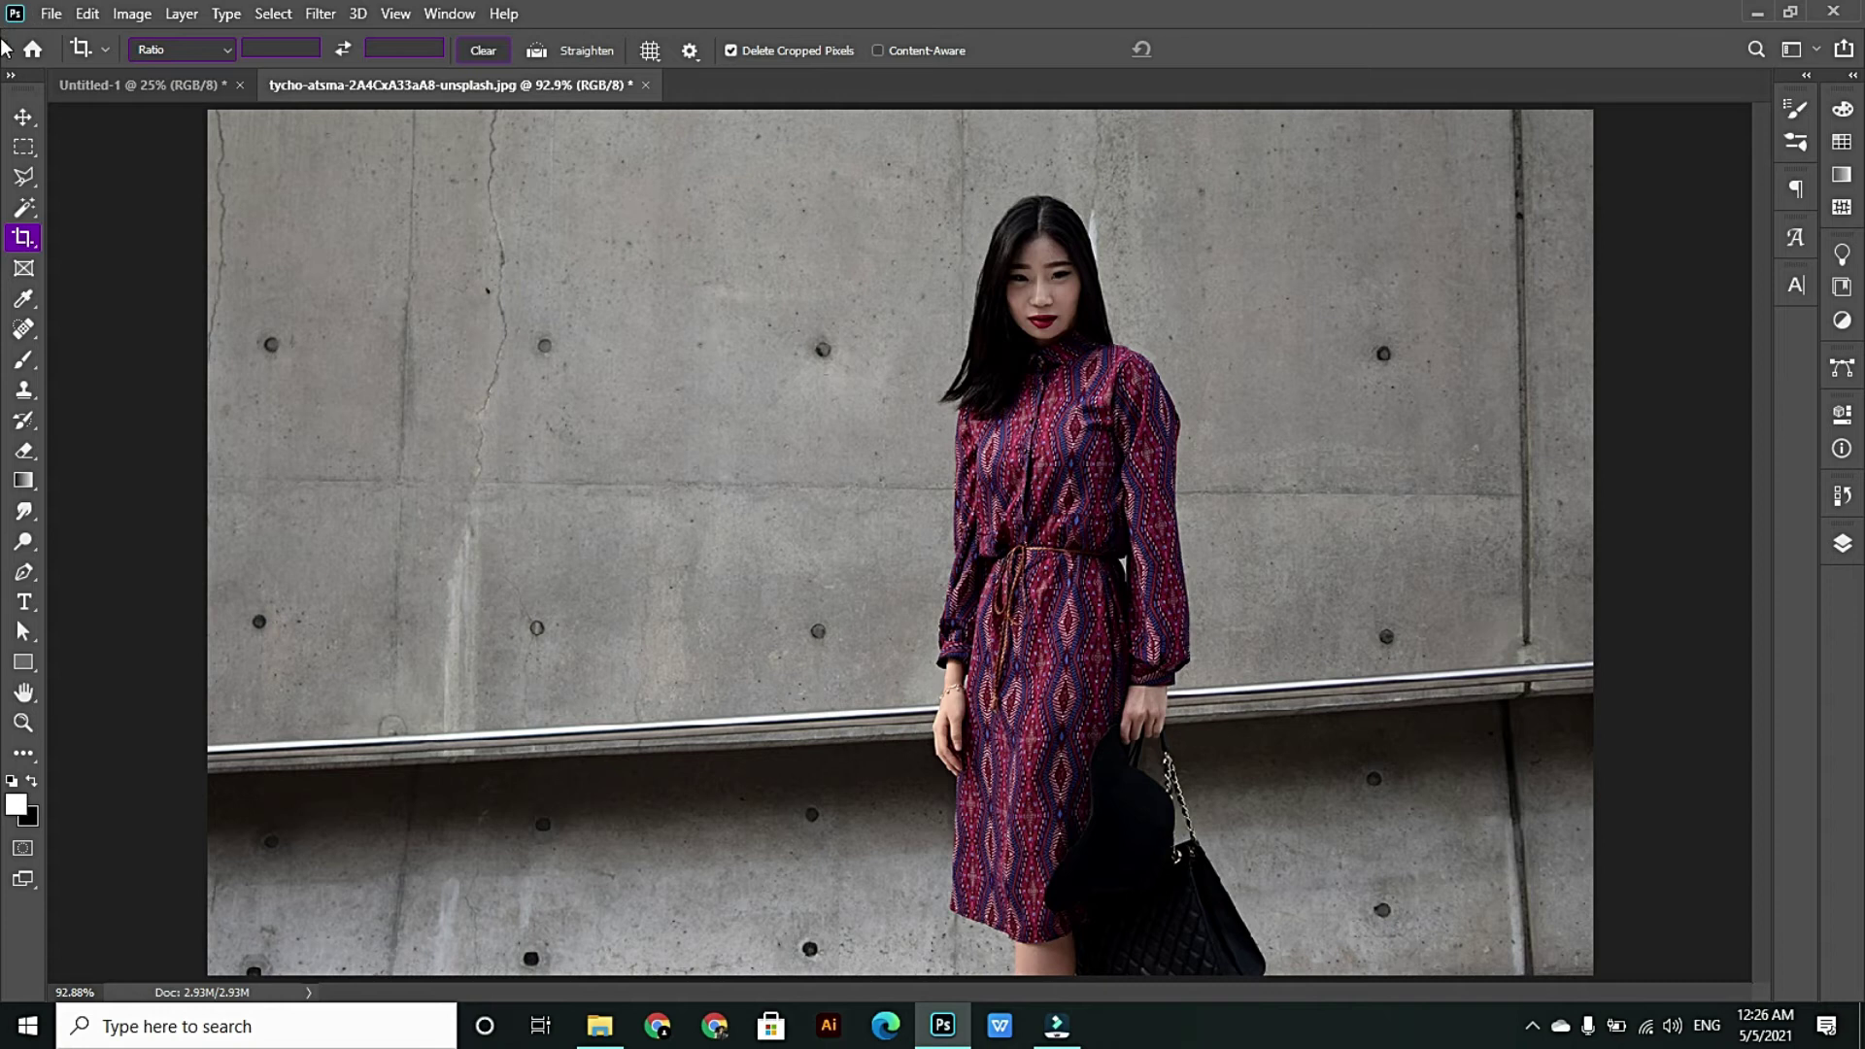
left_click(23, 117)
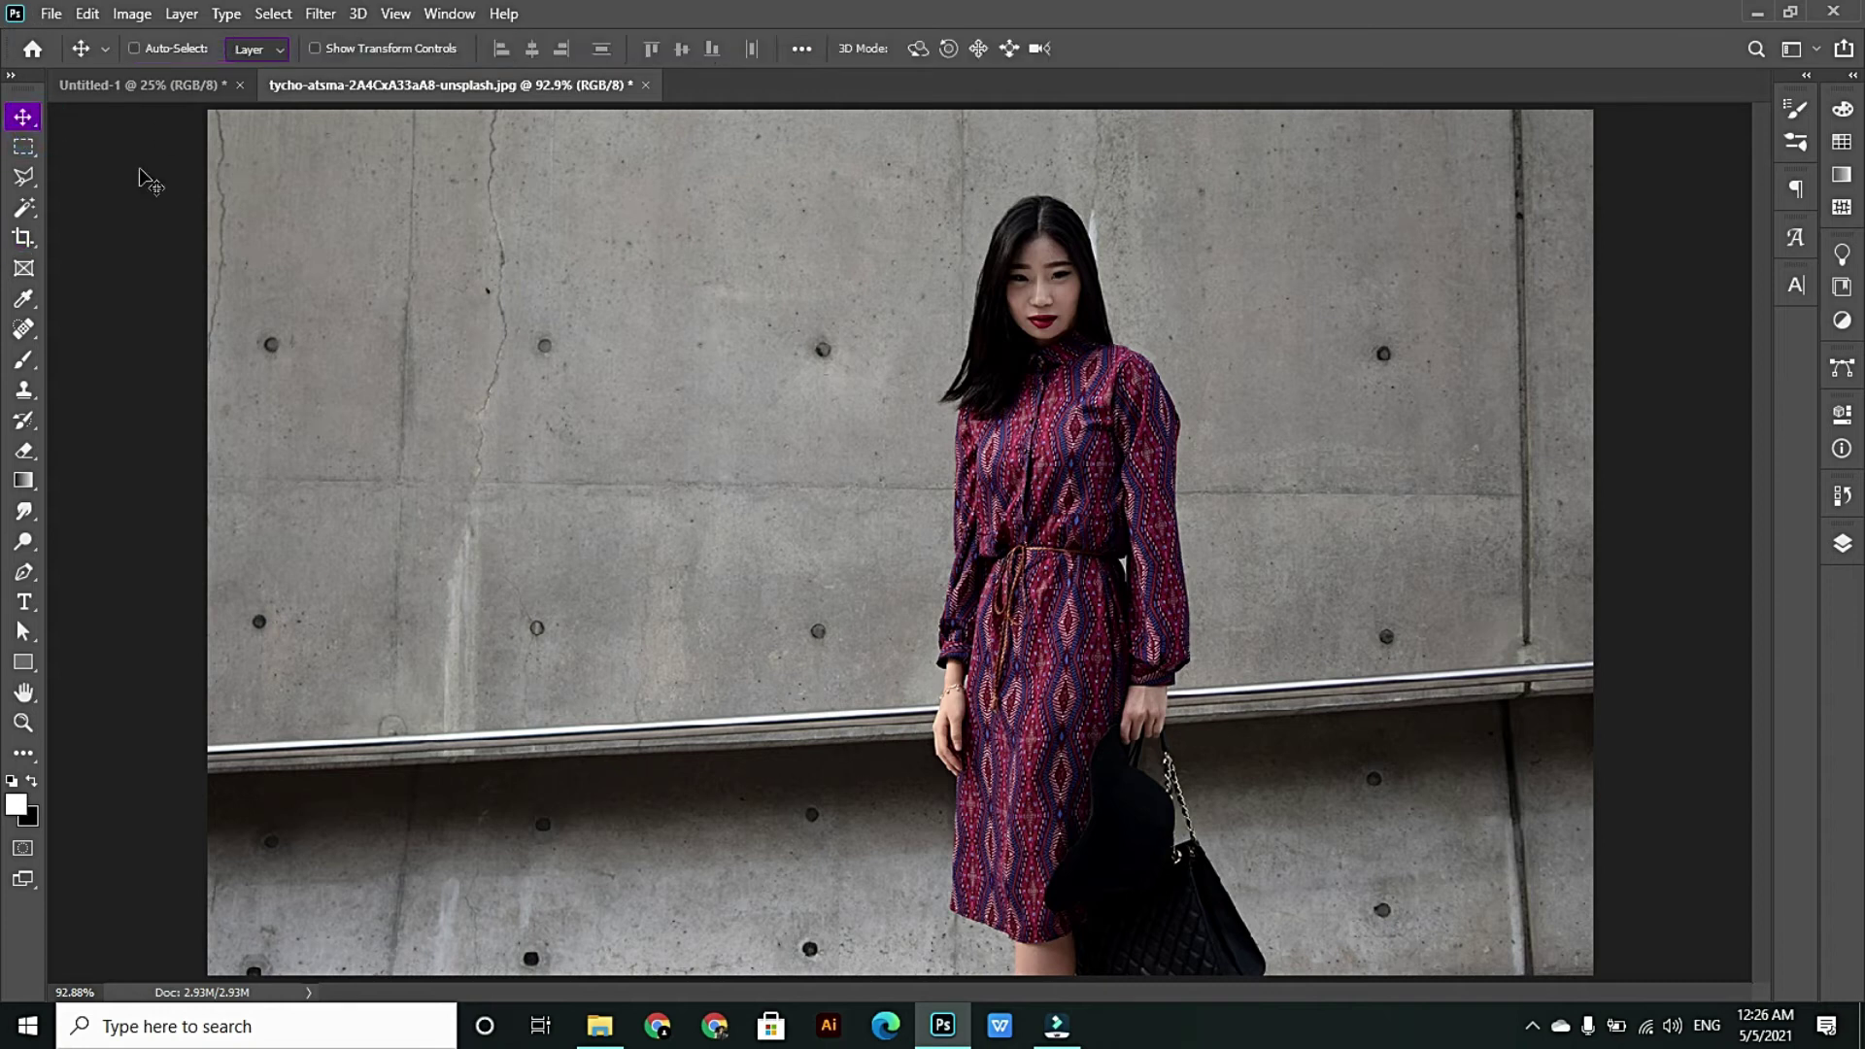
left_click(24, 237)
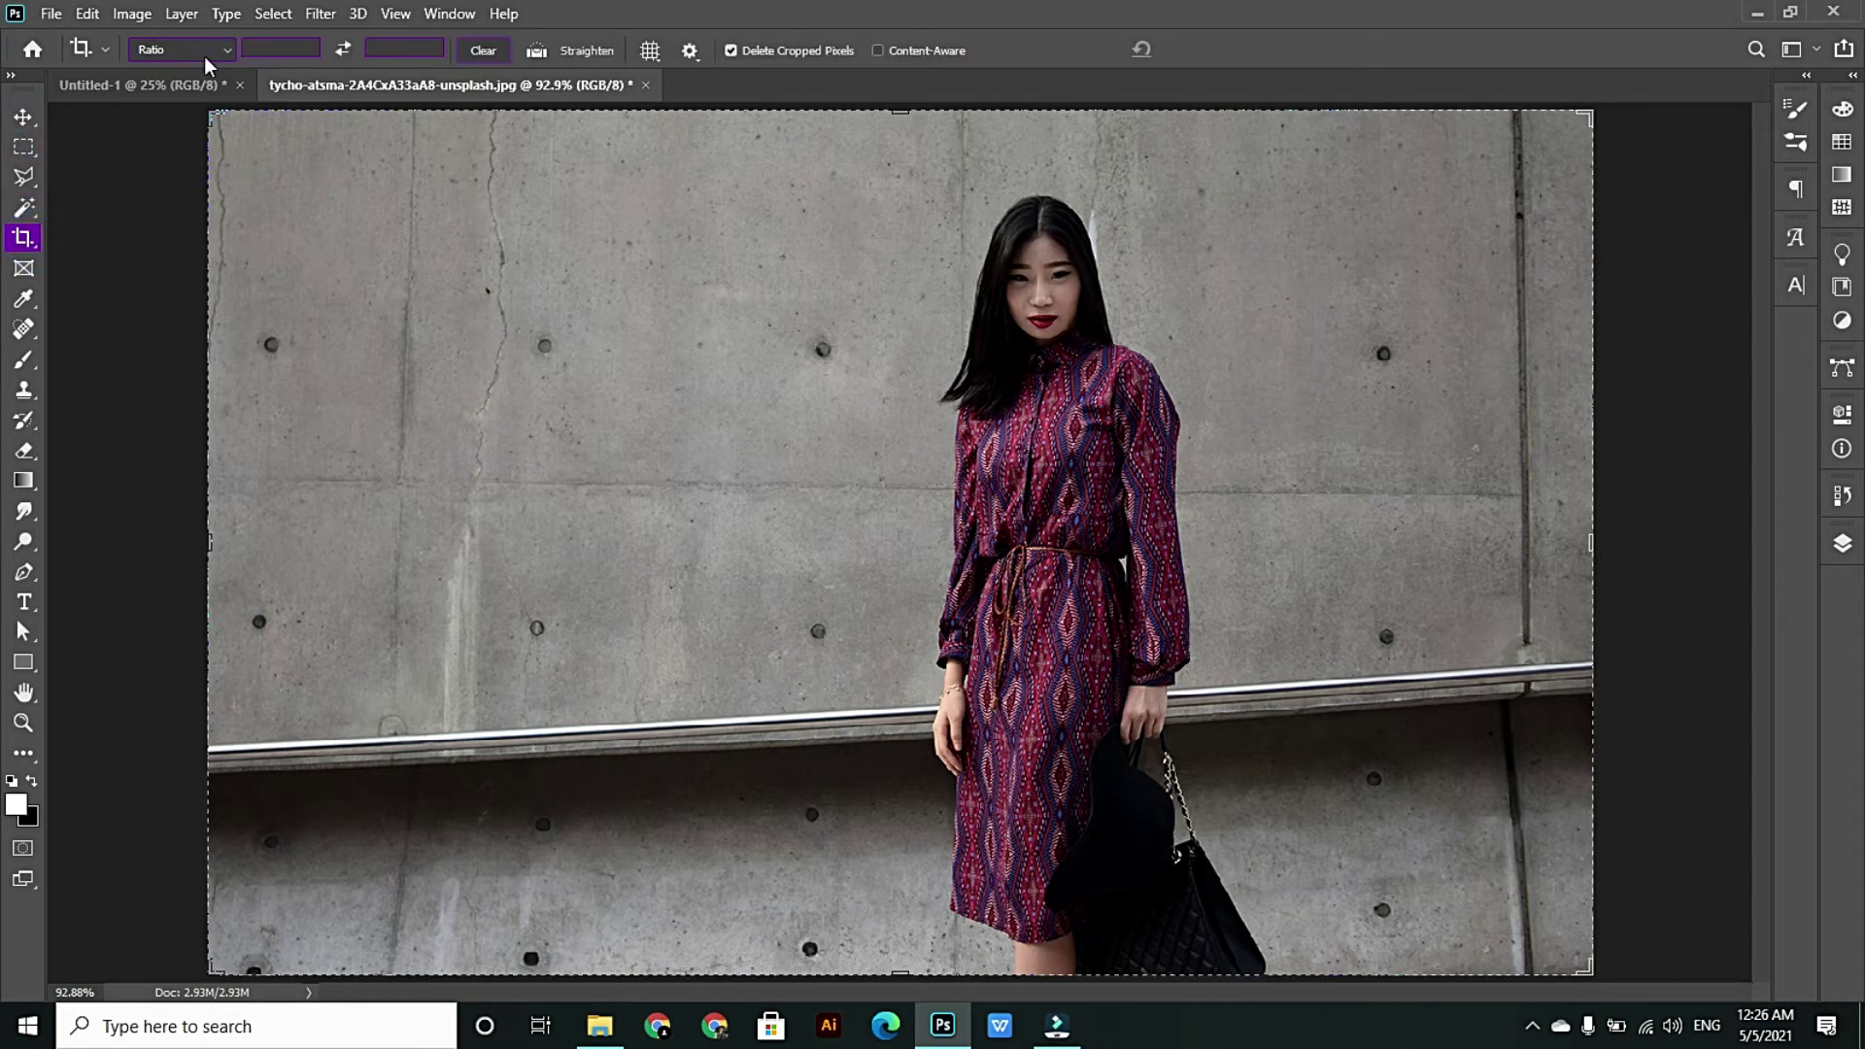
left_click(208, 53)
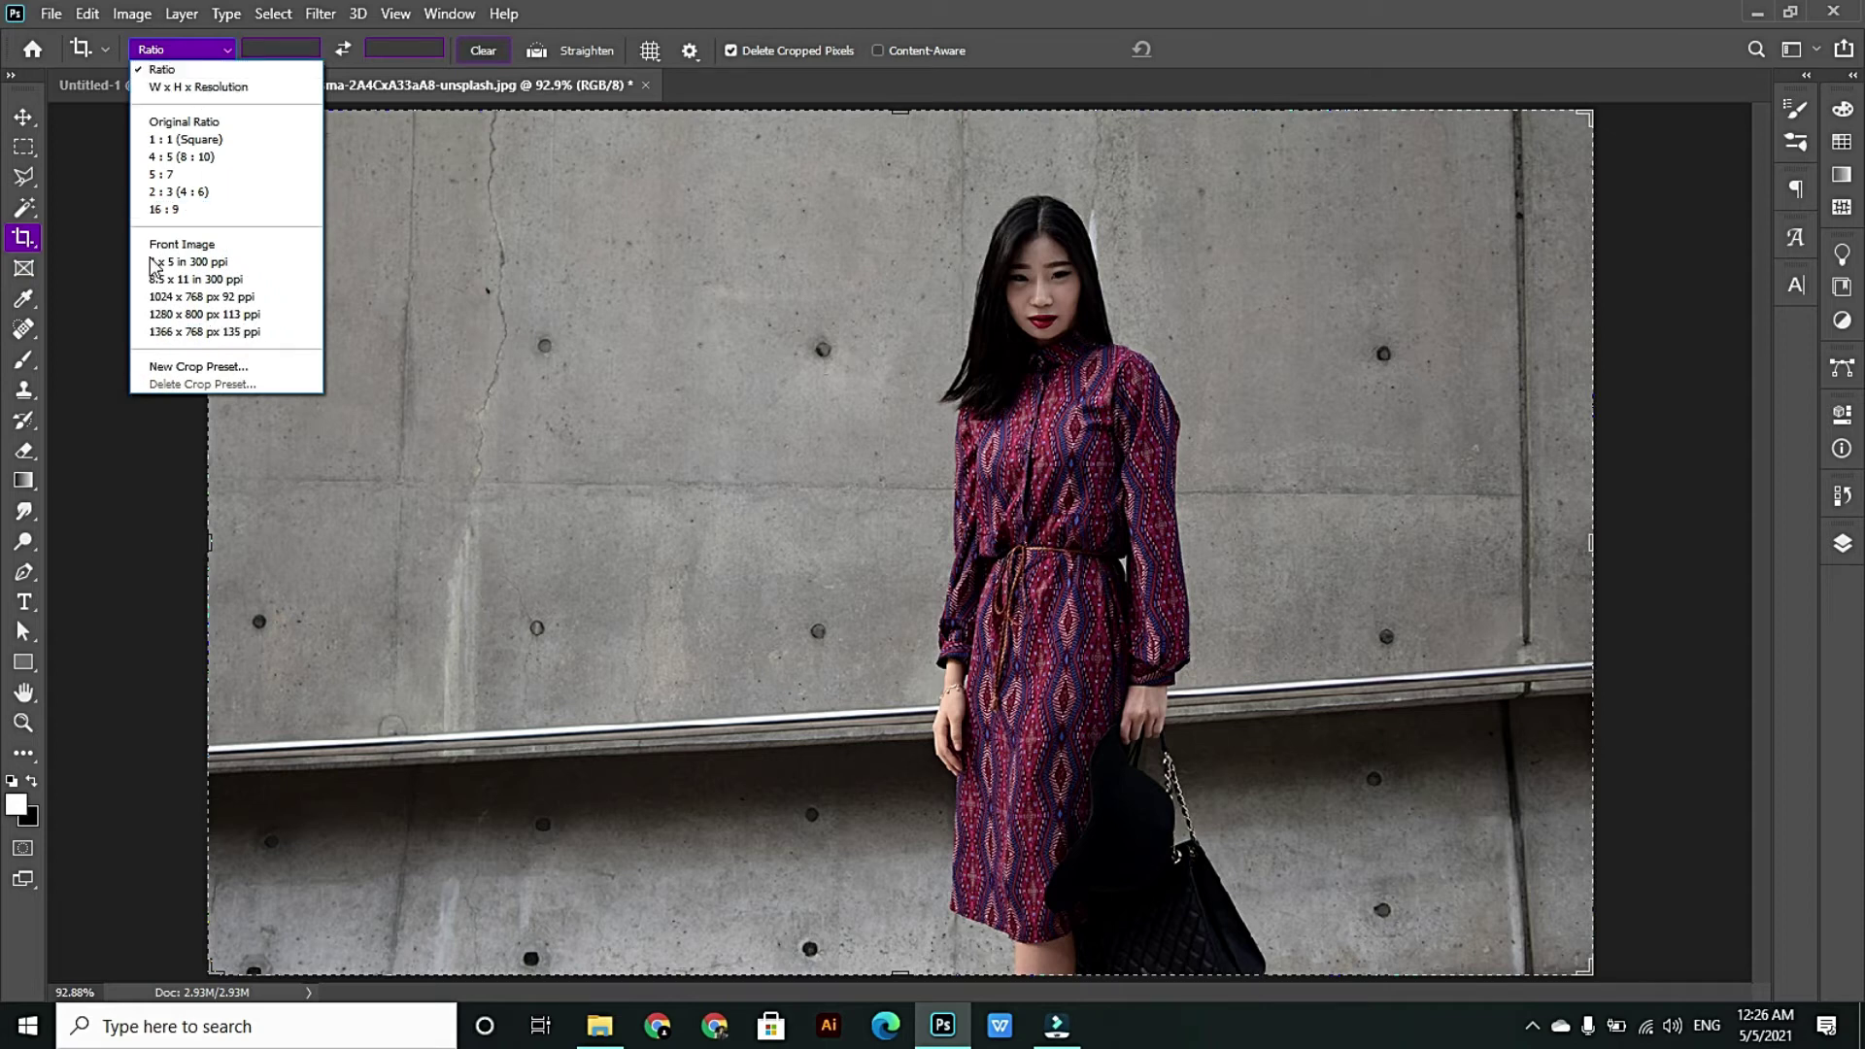
left_click(176, 53)
left_click(491, 50)
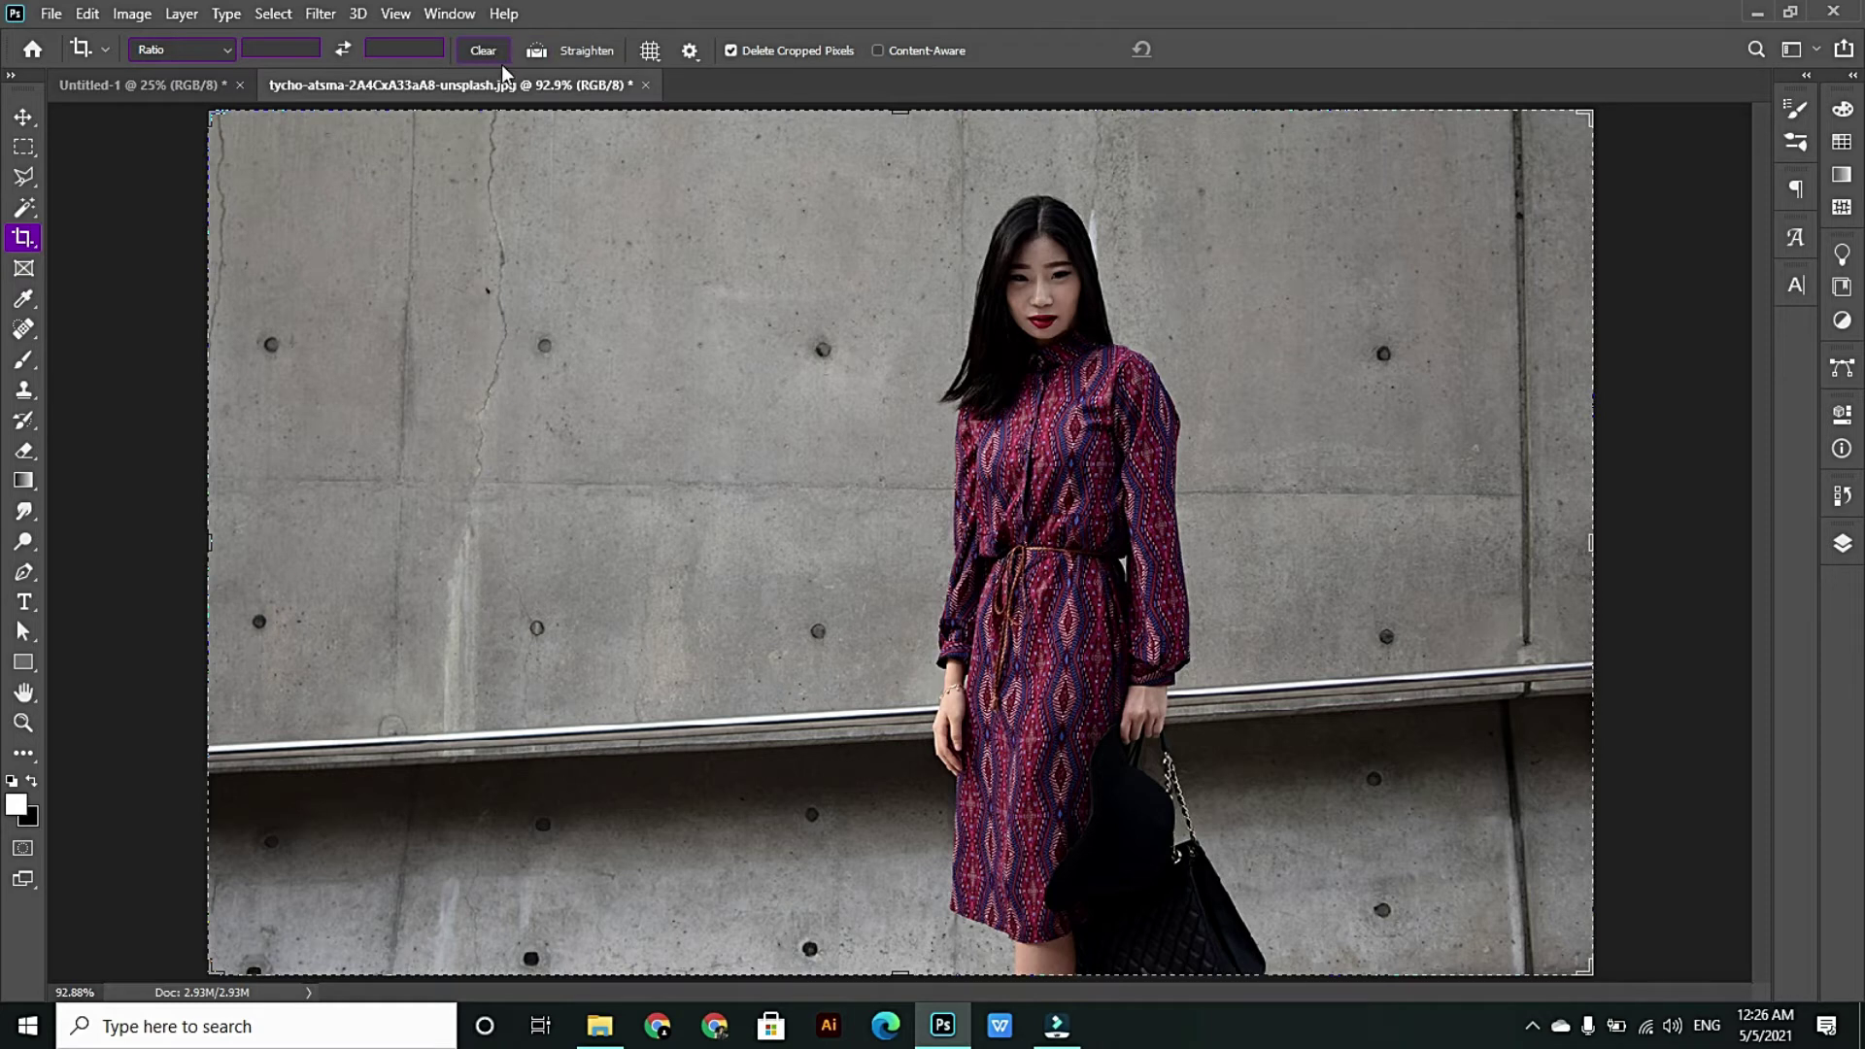
- Try to straighten the photo with a line starting at the left end of the slanted metal rail
left_click(535, 52)
key("v")
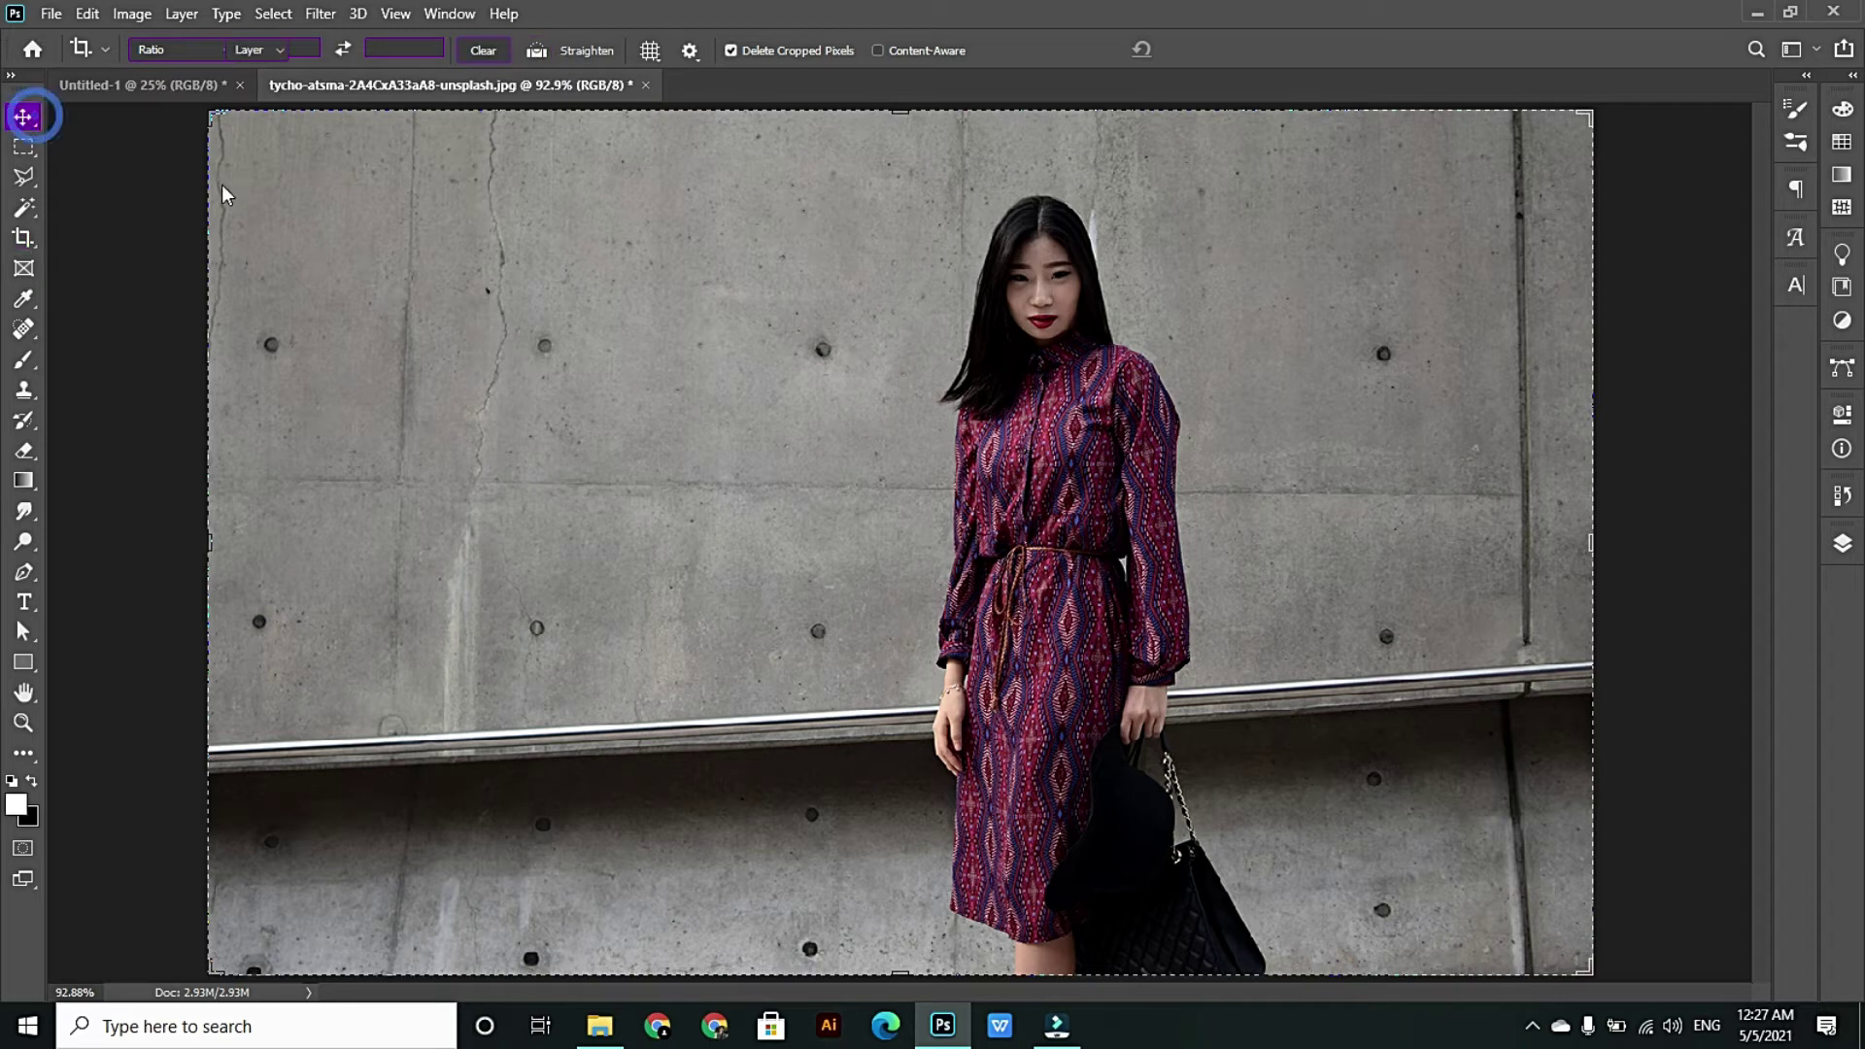
left_click(23, 237)
left_click(536, 50)
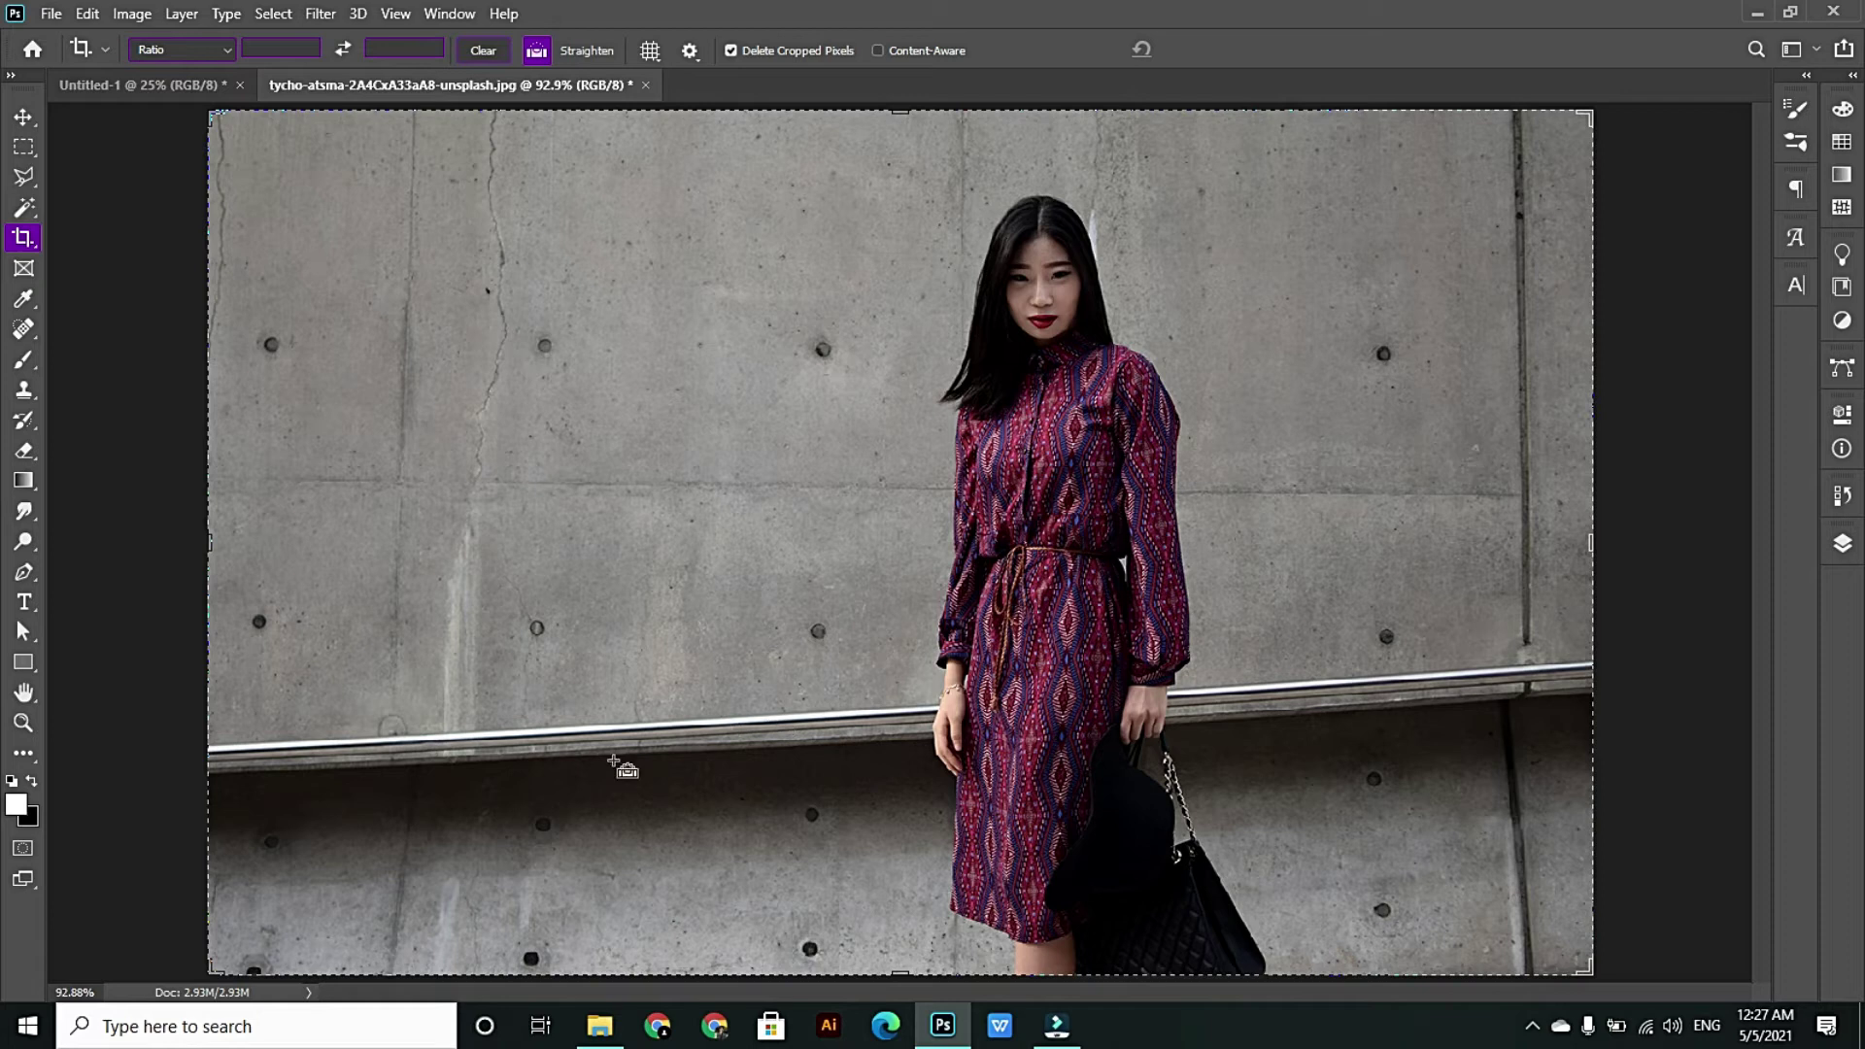
left_click_drag(209, 748, 775, 754)
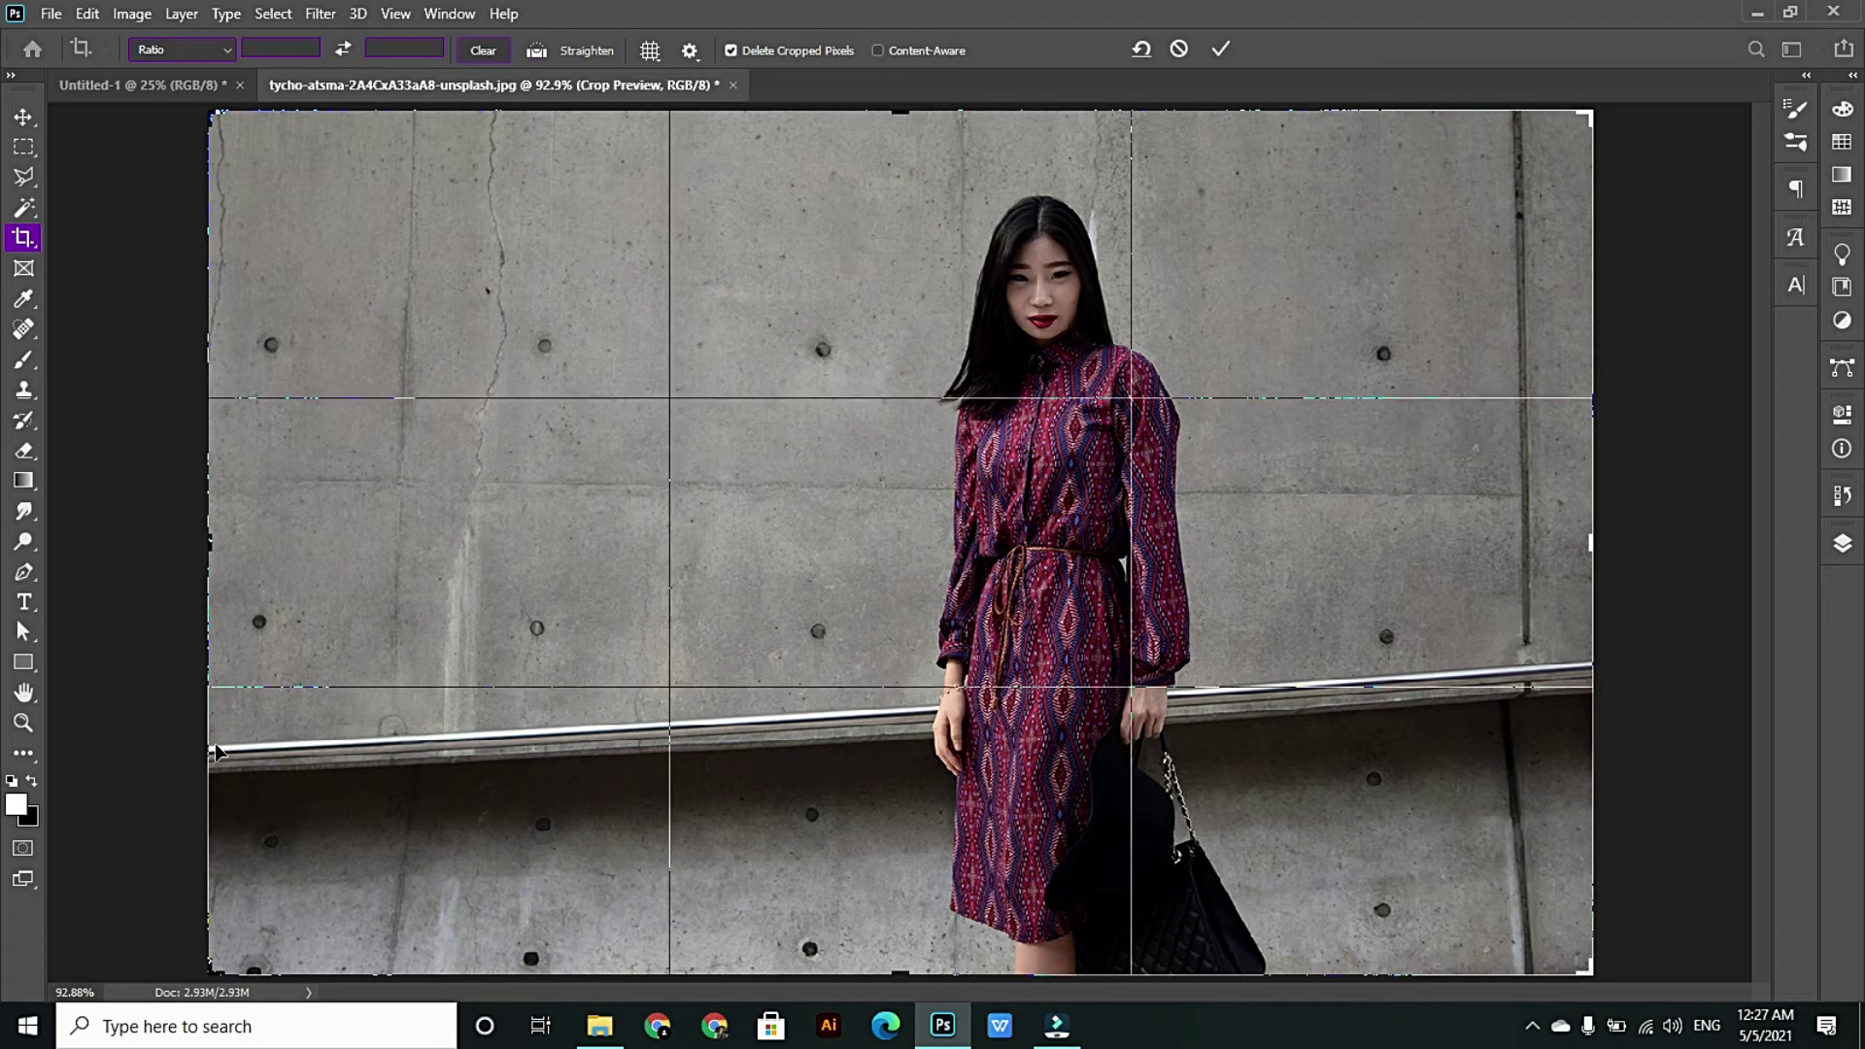
left_click(1221, 49)
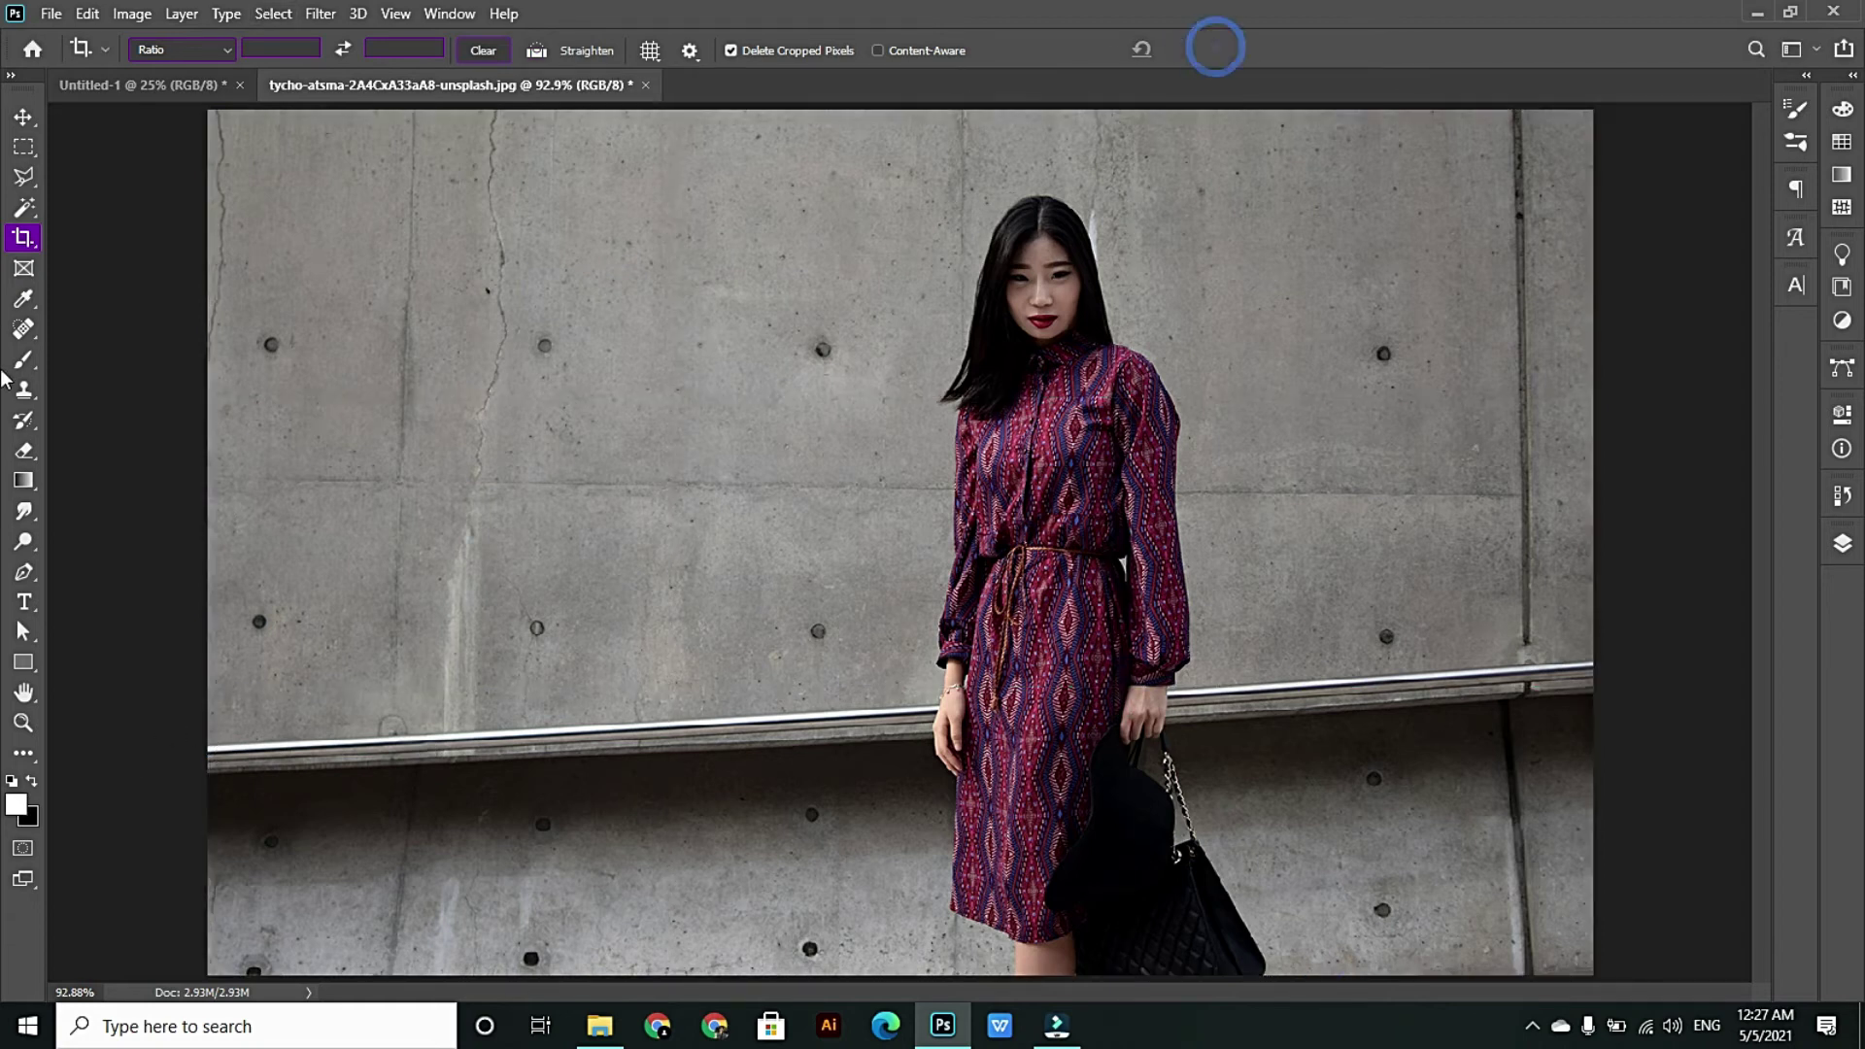
- Straighten the photo along the full length of the slanted metal rail and apply the resulting crop
left_click(24, 237)
left_click(535, 55)
left_click_drag(203, 748, 1605, 670)
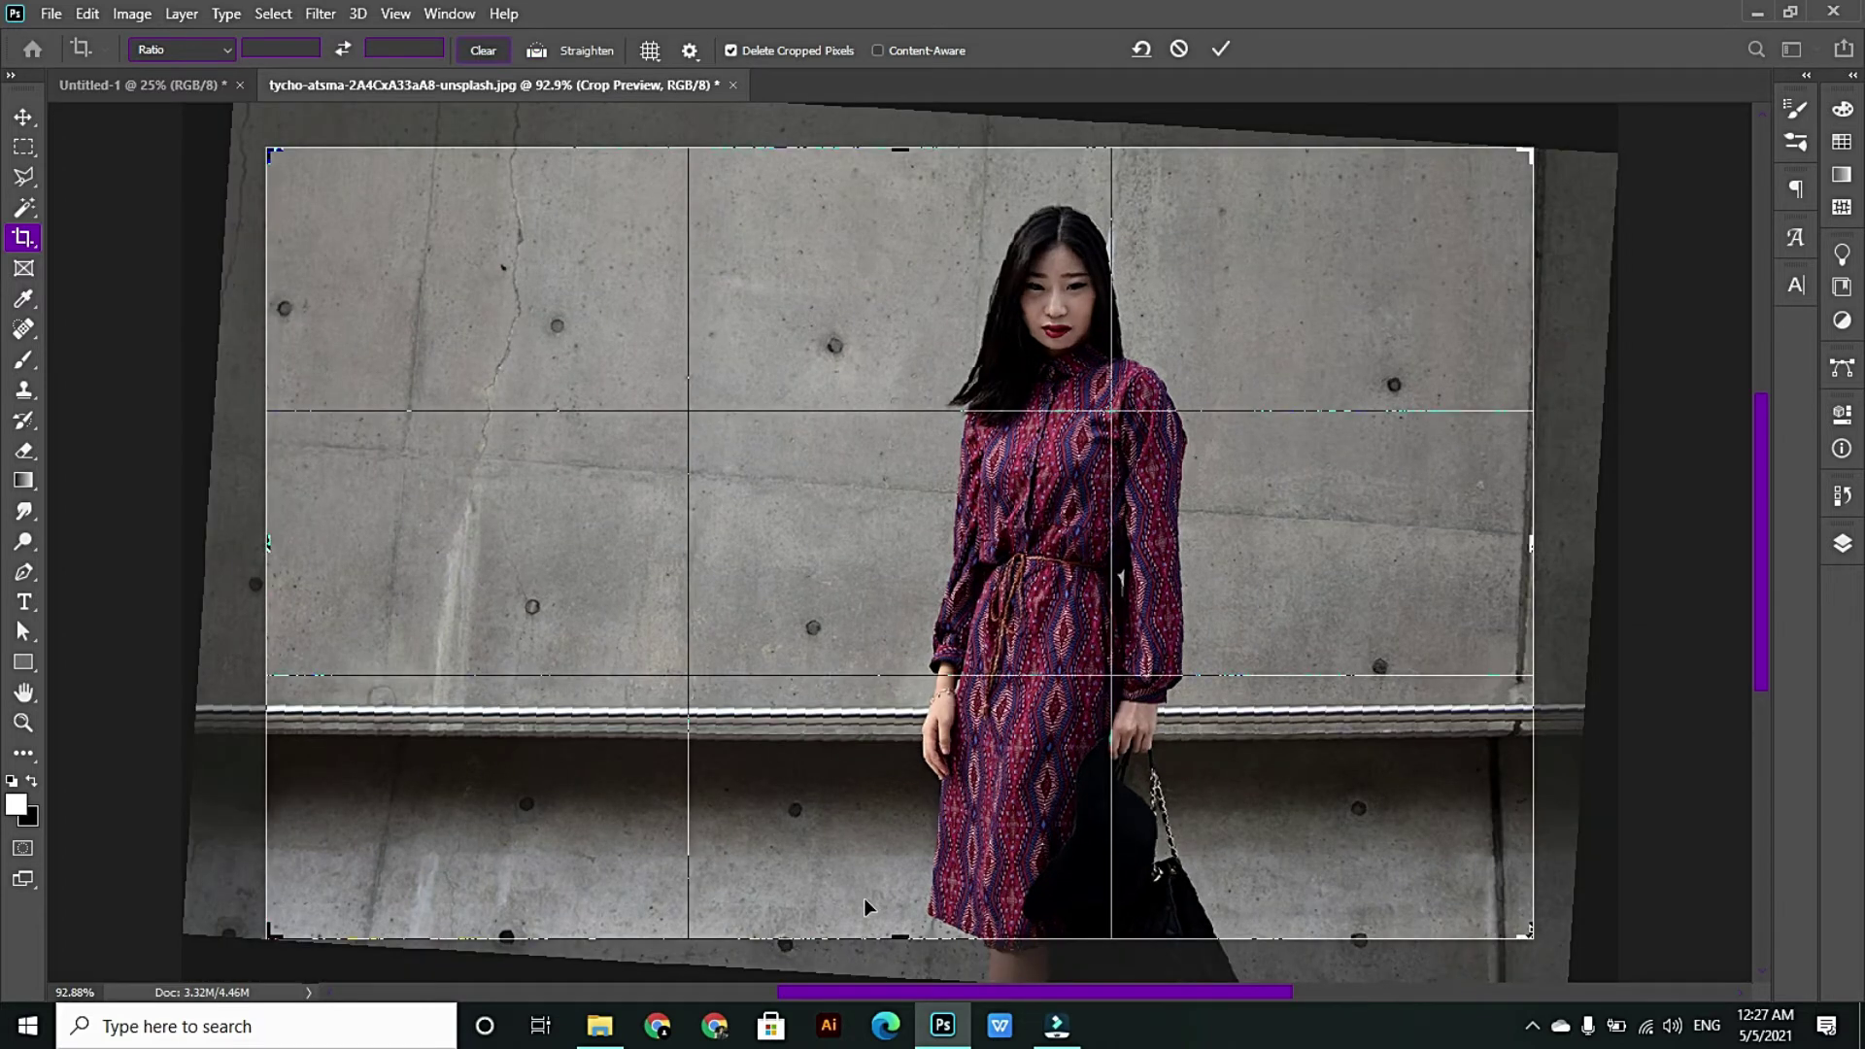
key("Return")
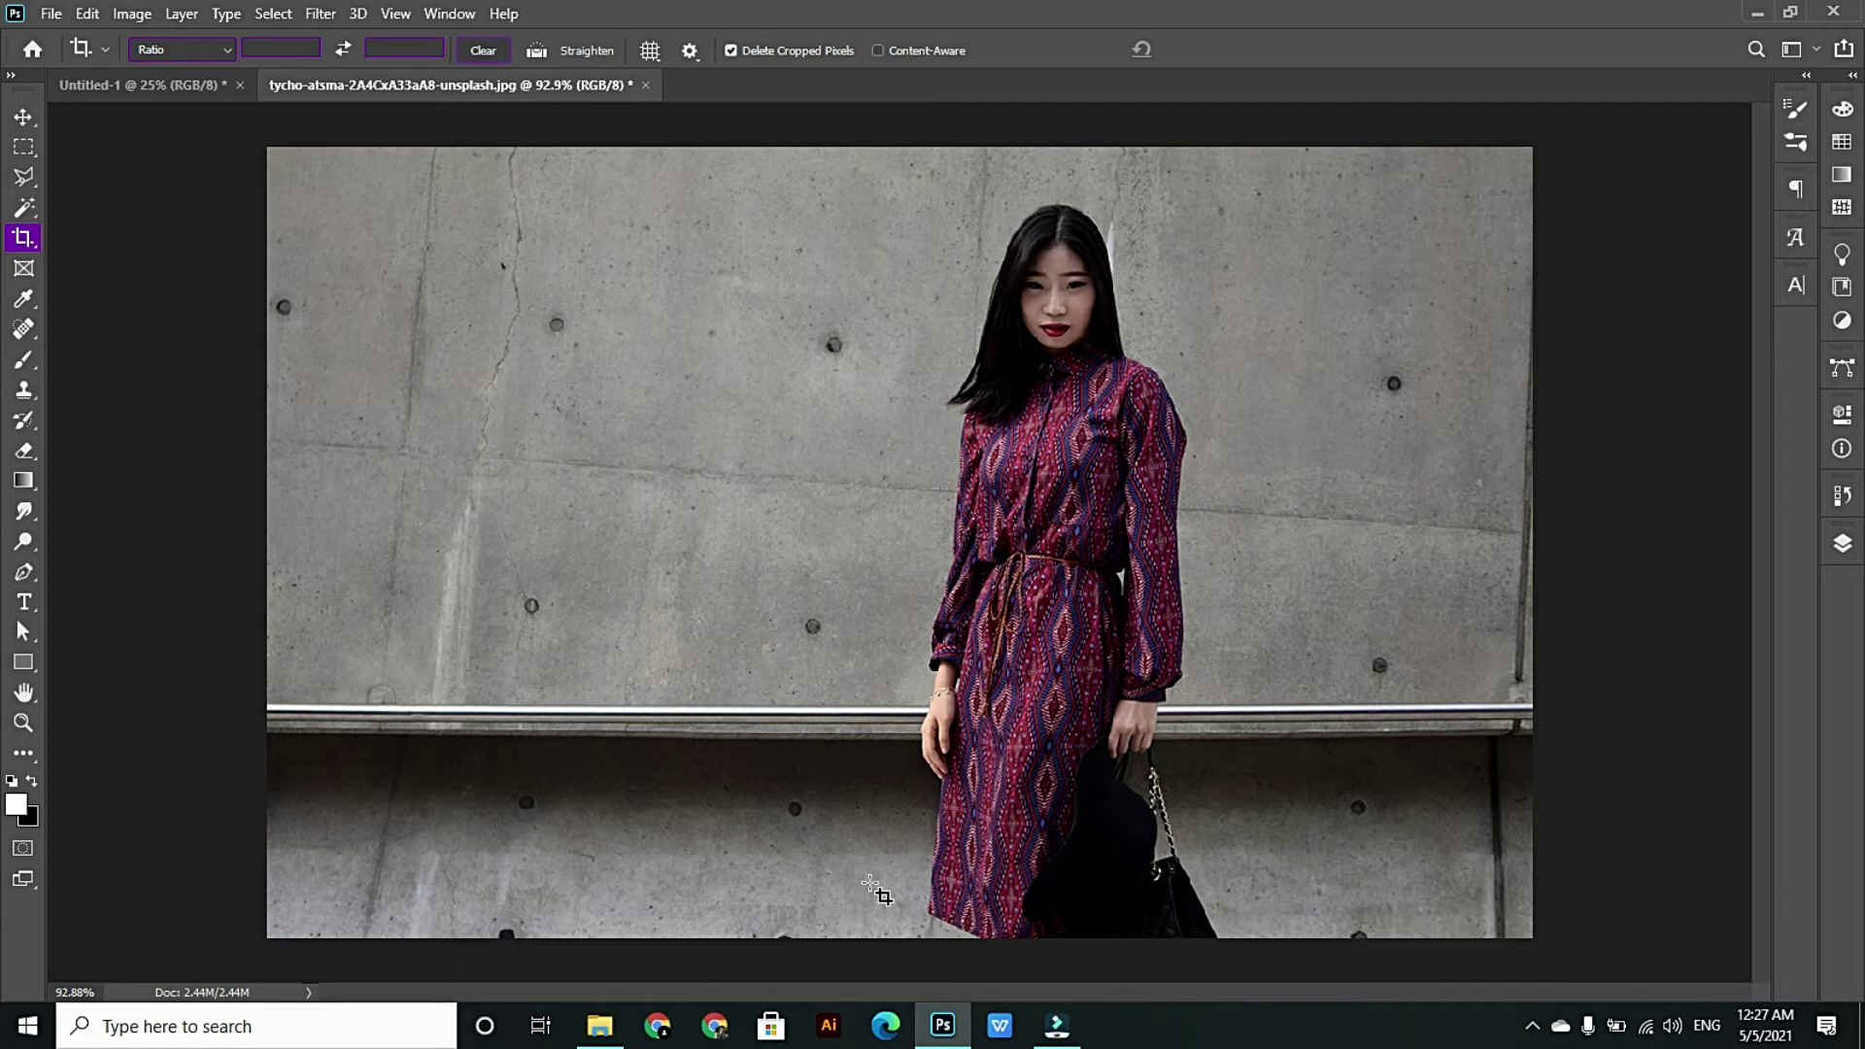
left_click(871, 886)
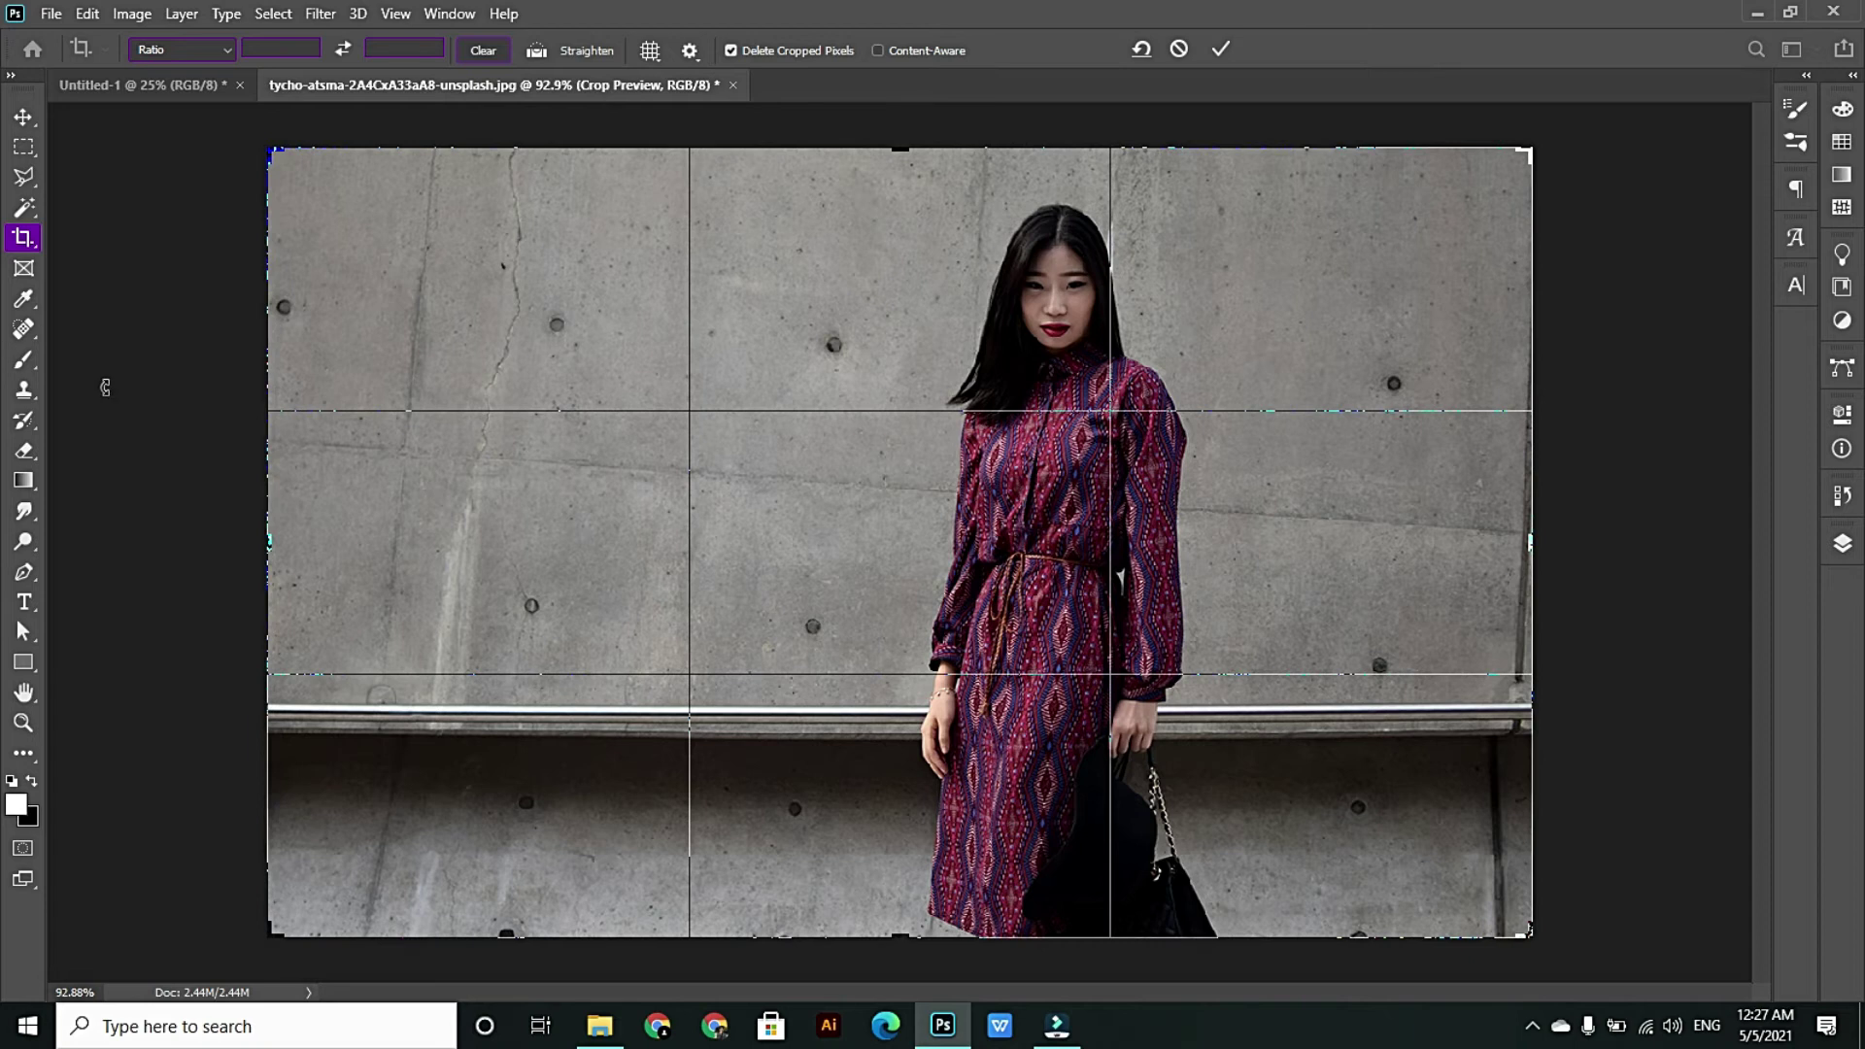
left_click(1223, 49)
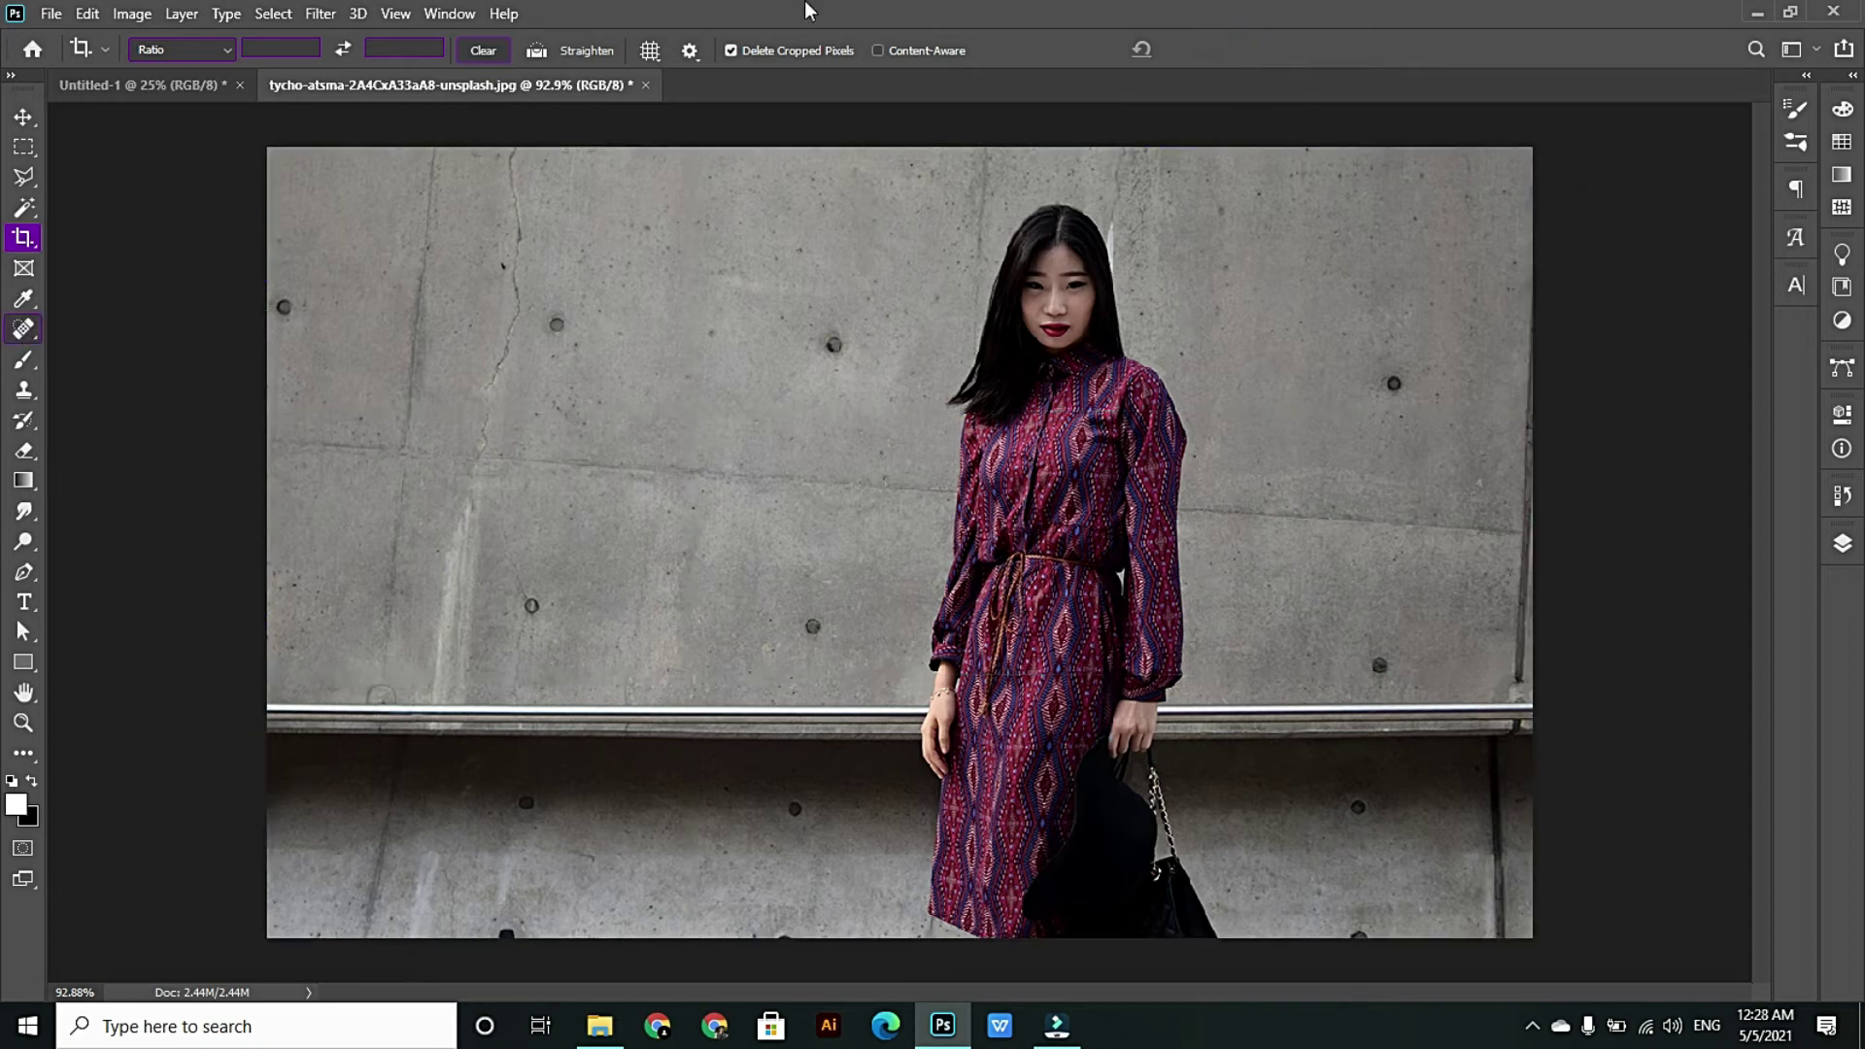
- Choose Rule of Thirds and then Grid as the crop overlay
left_click(648, 53)
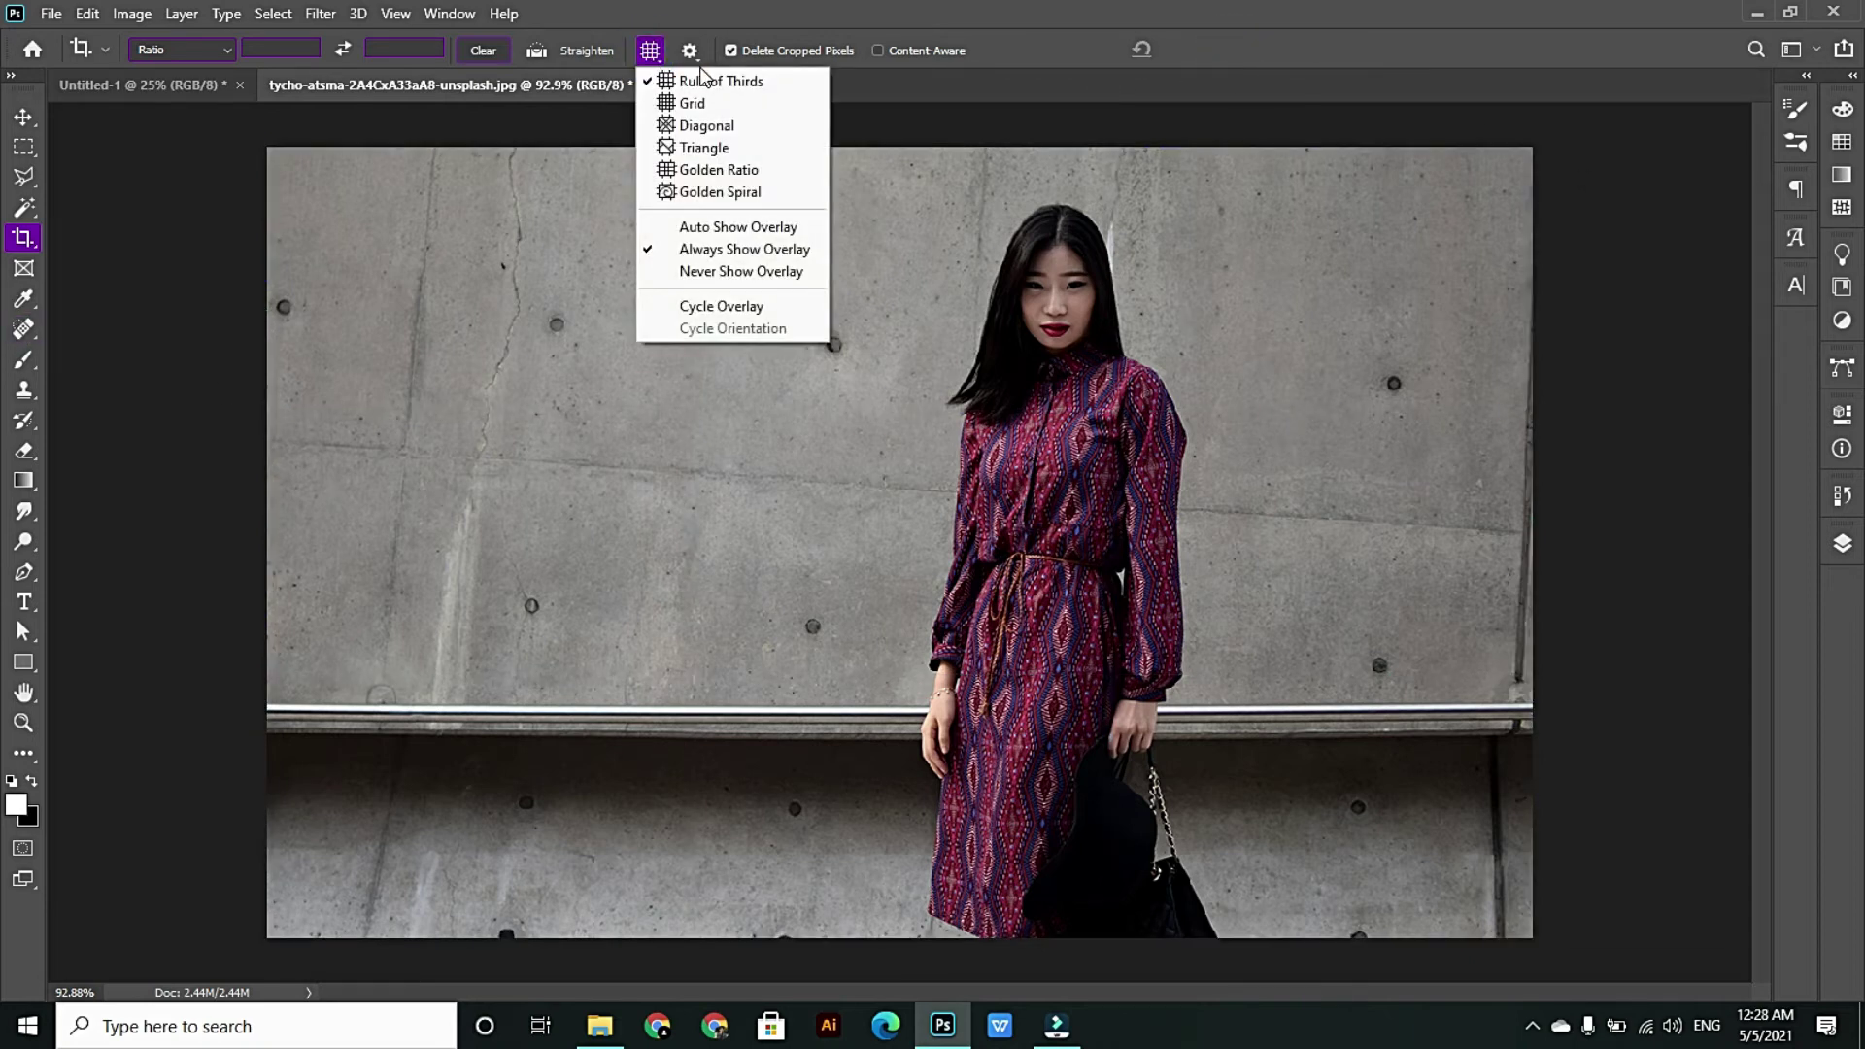
left_click(655, 56)
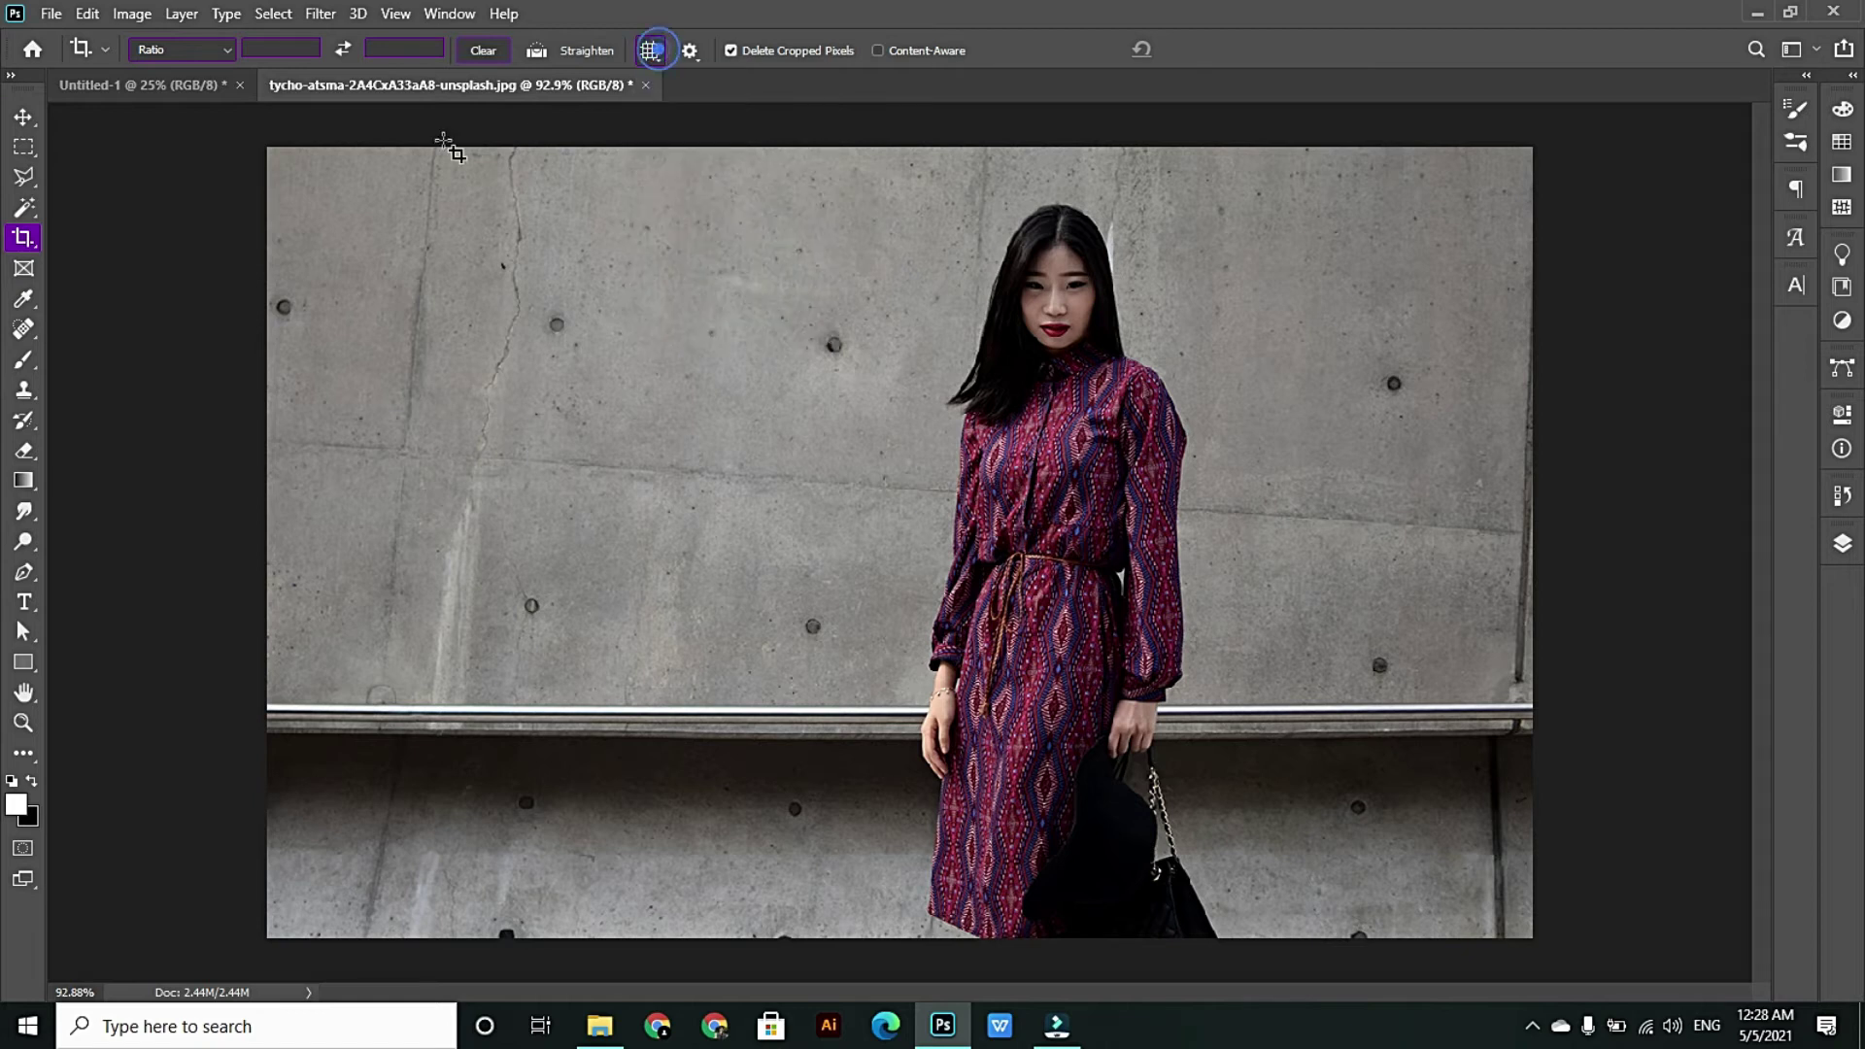
left_click(24, 233)
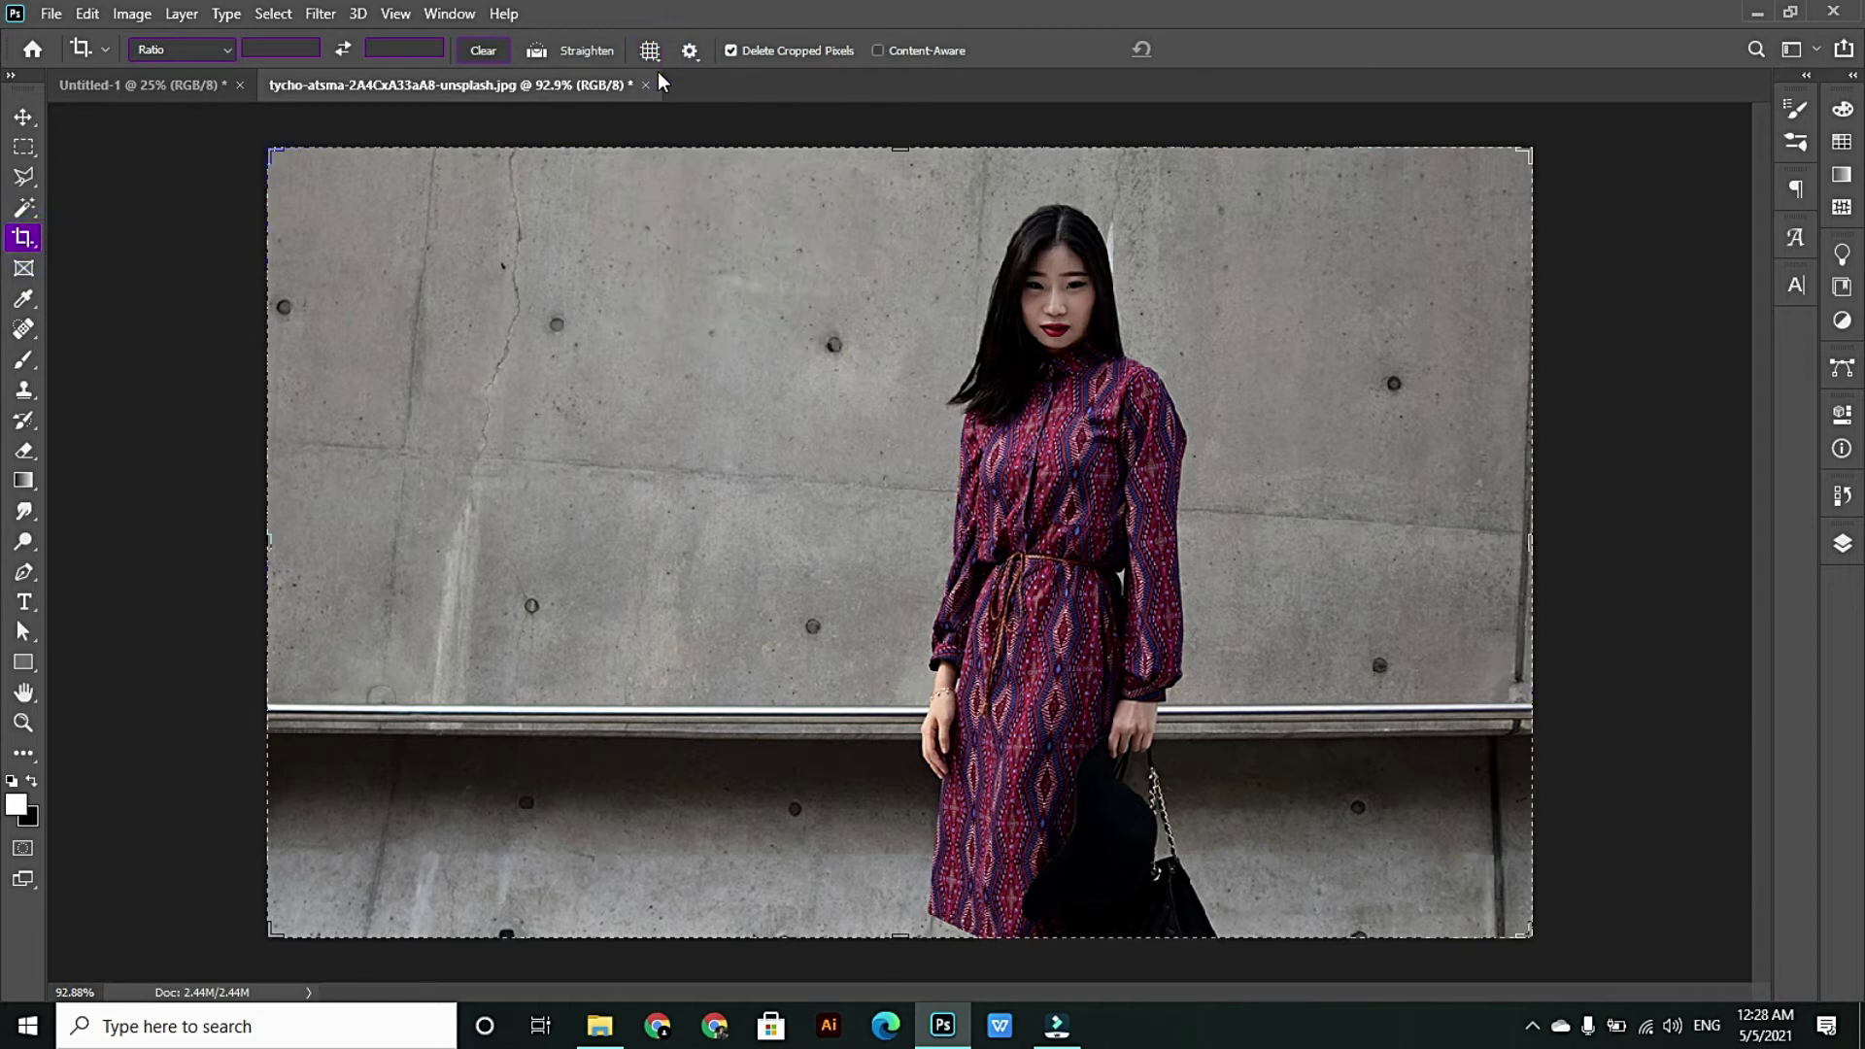
left_click(651, 56)
left_click(743, 76)
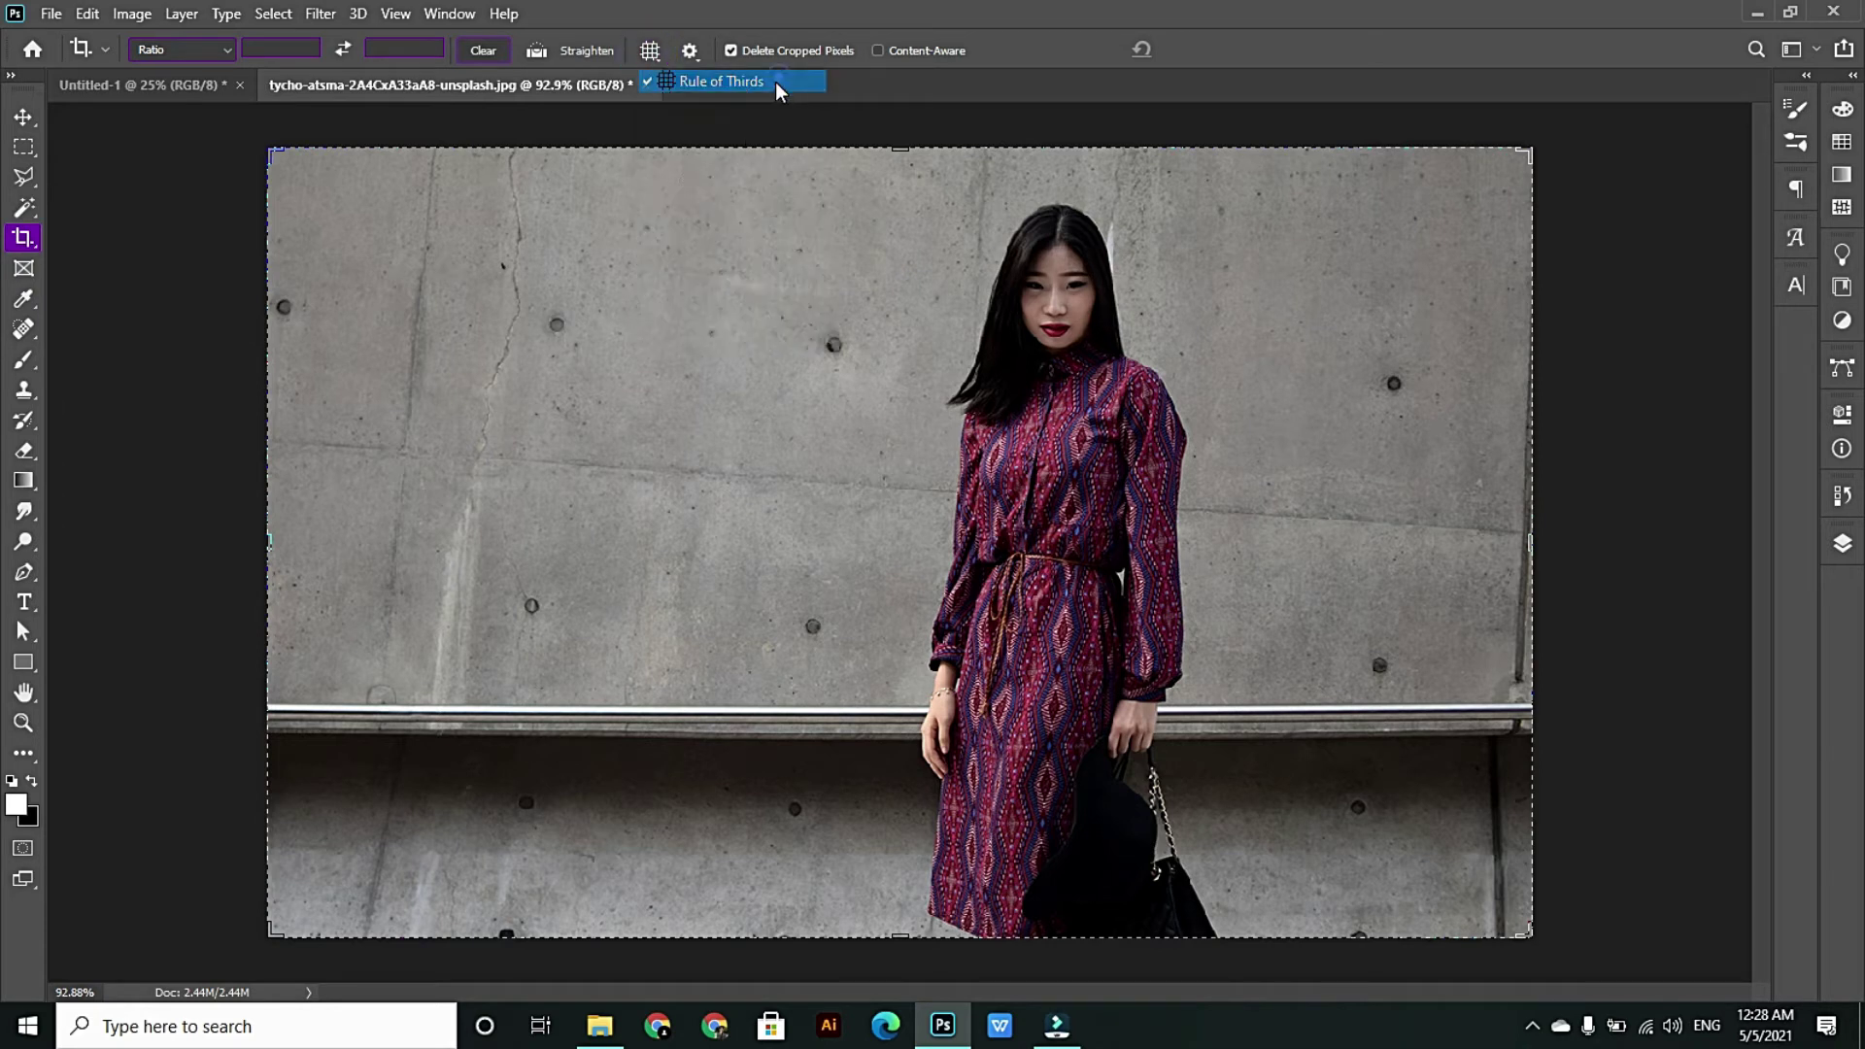
left_click(650, 50)
left_click(685, 104)
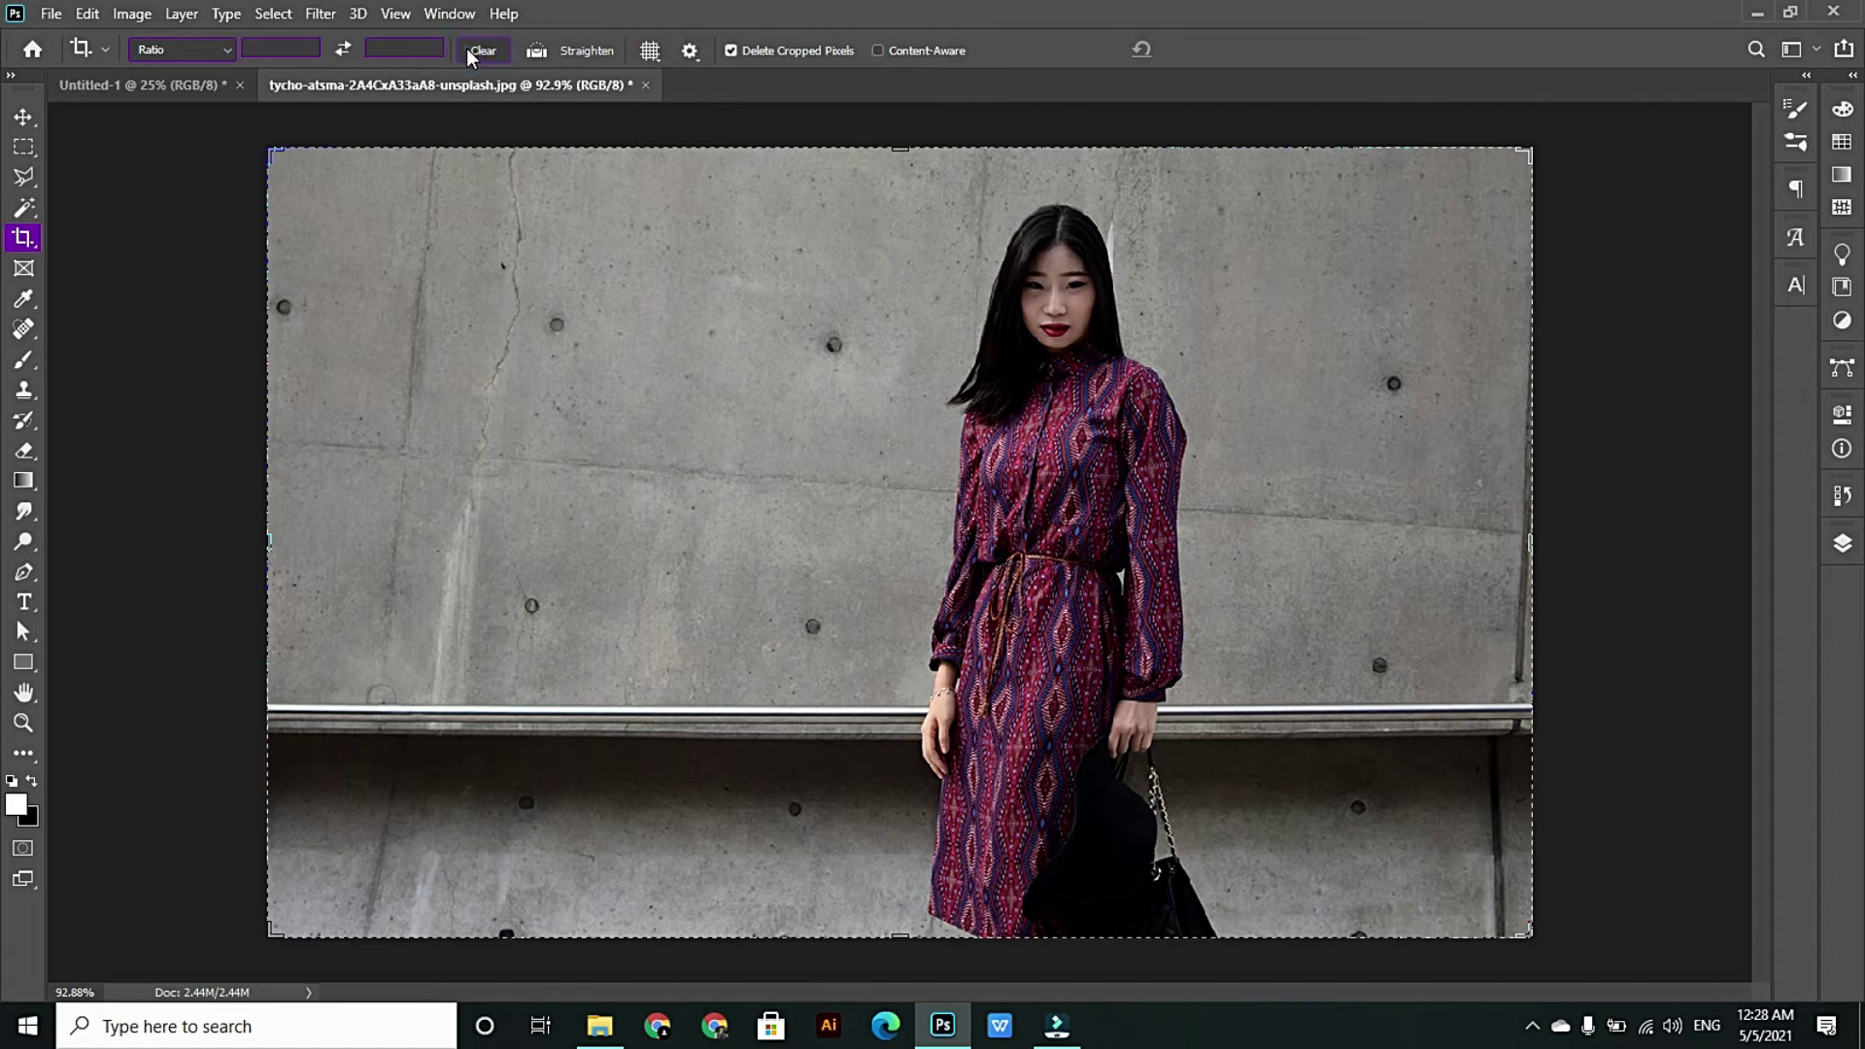
- Draw a crop frame that trims both sides of the photo and set its overlay to Rule of Thirds
left_click(24, 237)
left_click_drag(341, 164, 1407, 947)
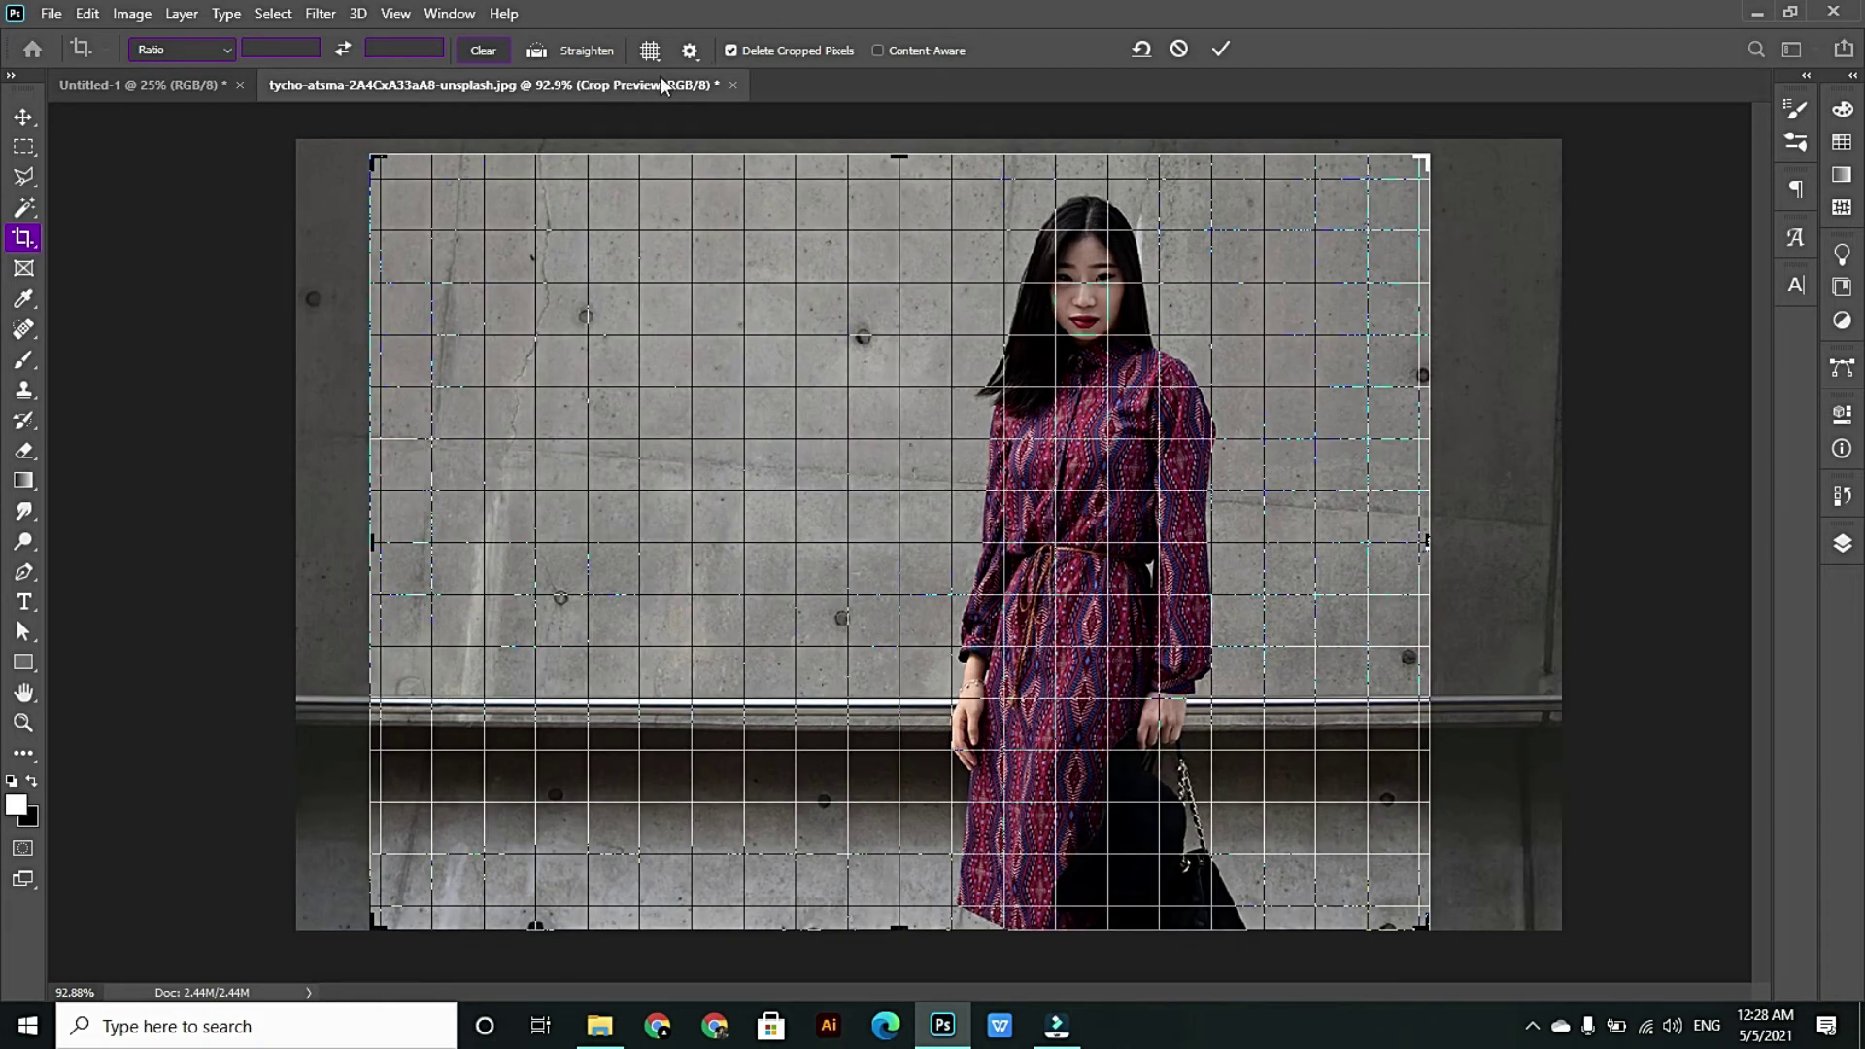
left_click(649, 51)
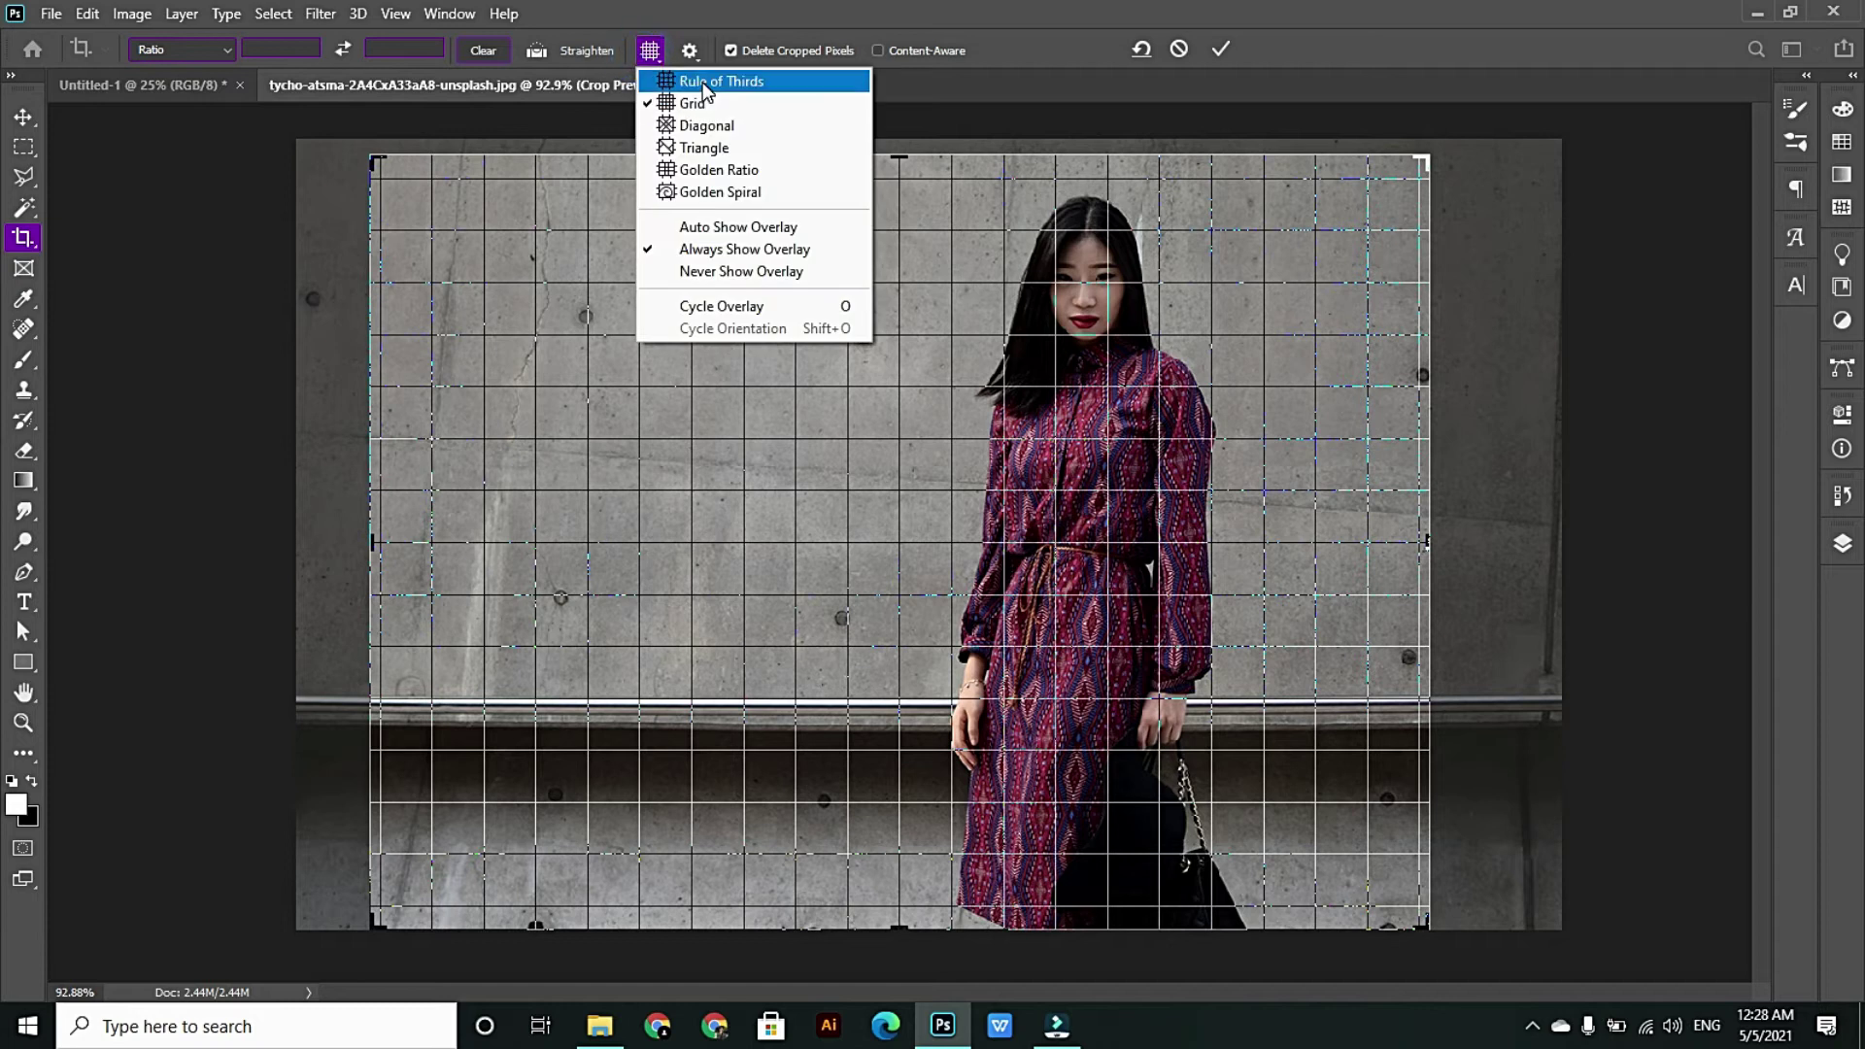
left_click(701, 72)
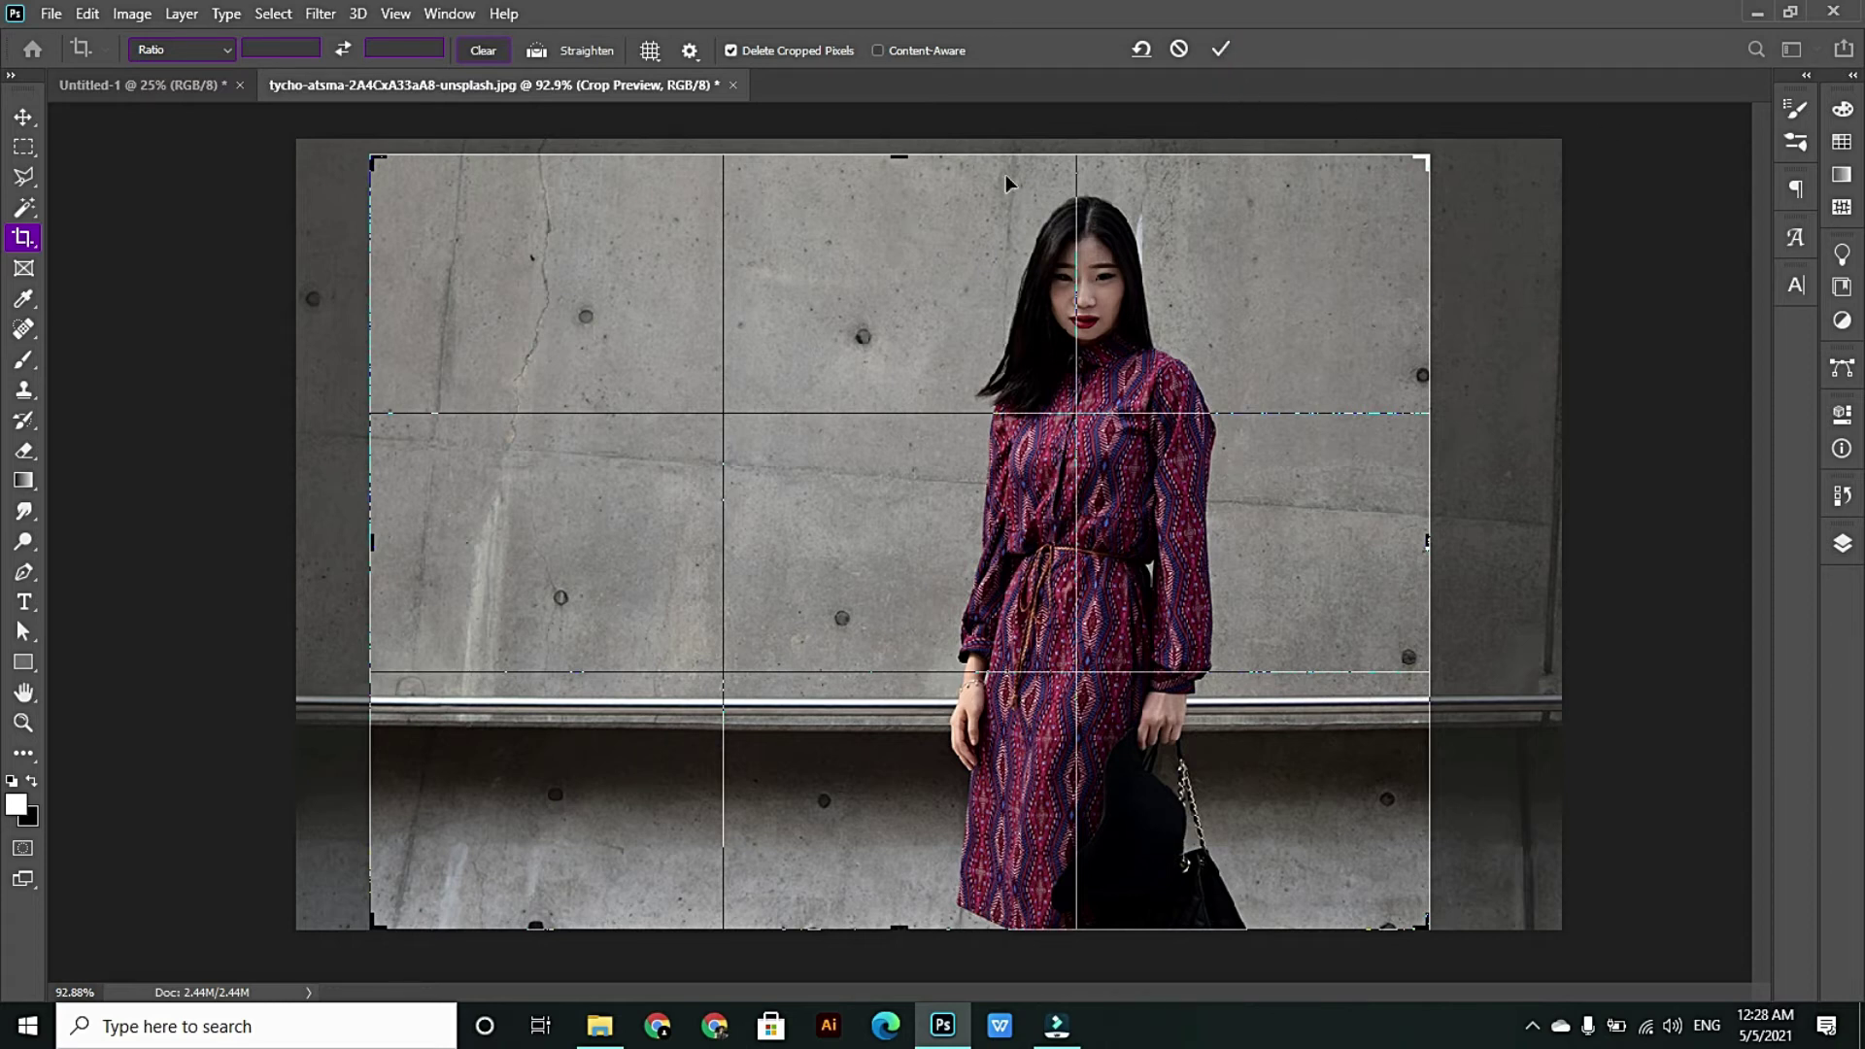
- Preview the Grid, Diagonal, Triangle, Golden Ratio and Golden Spiral overlays on the crop frame
left_click(656, 51)
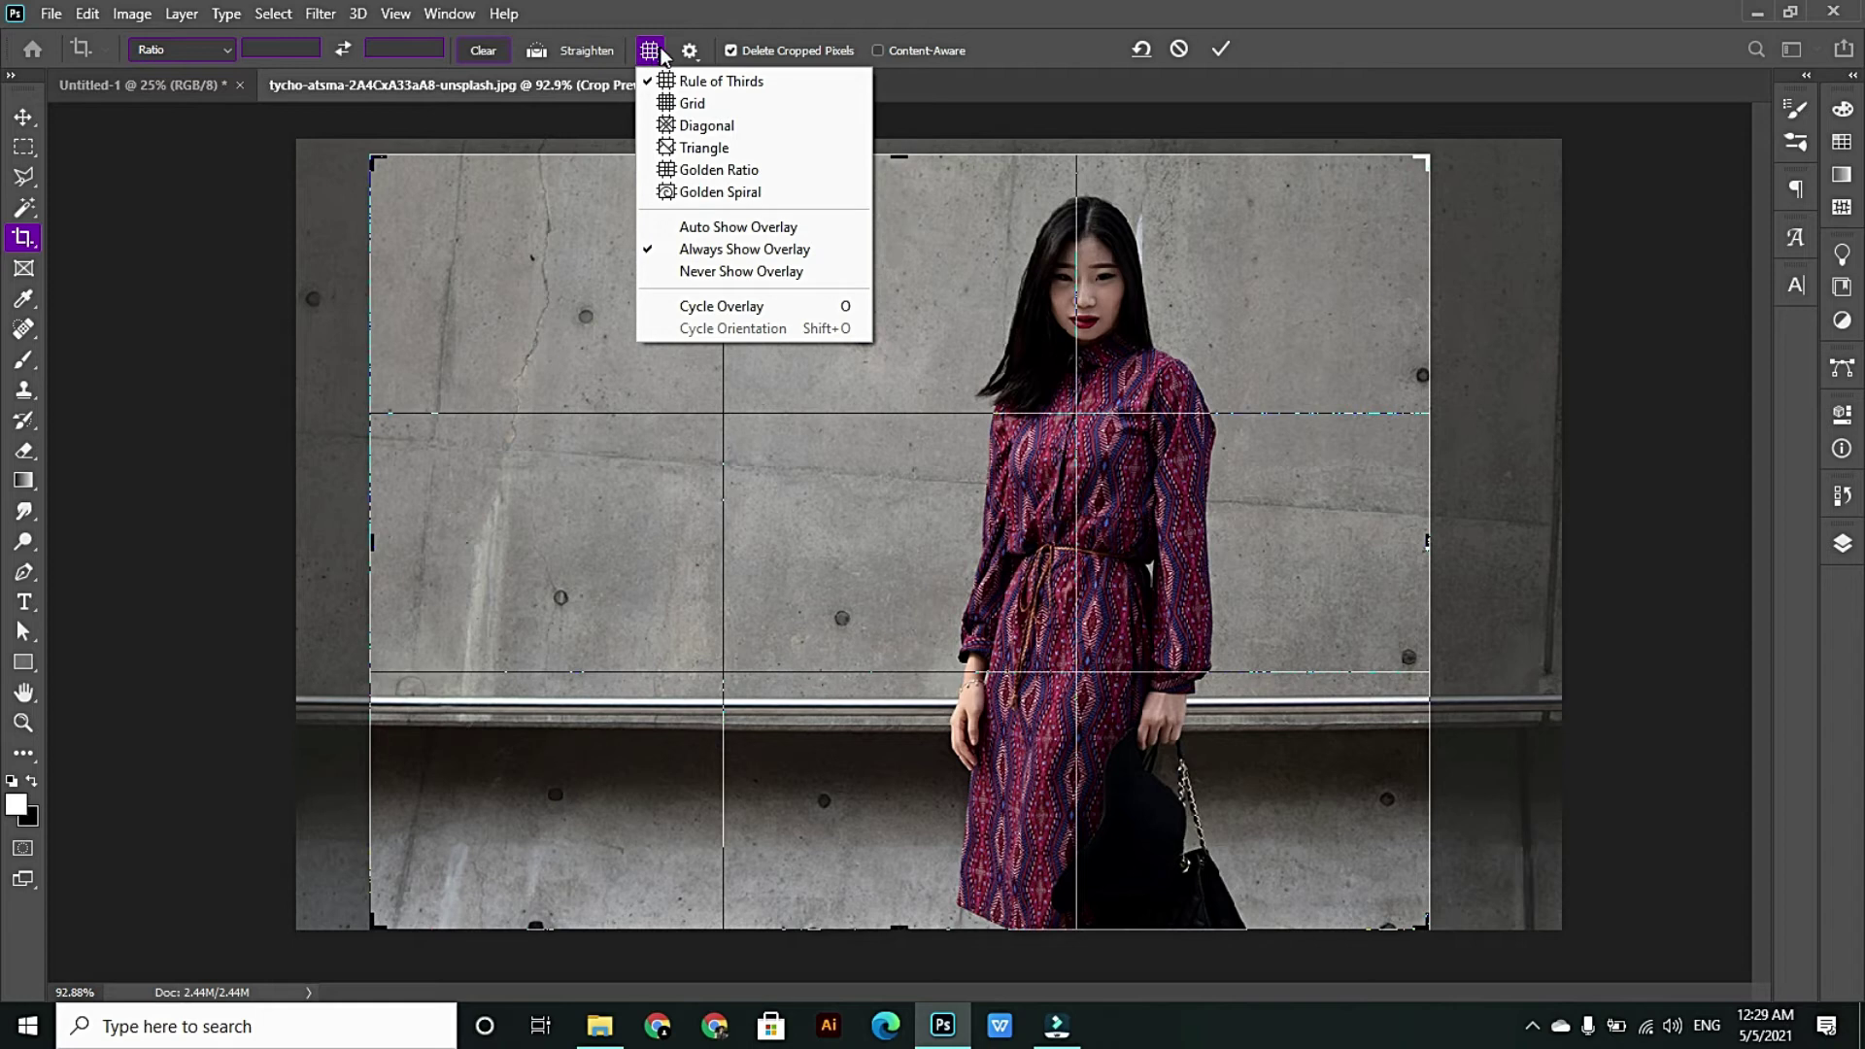
left_click(737, 99)
left_click(653, 52)
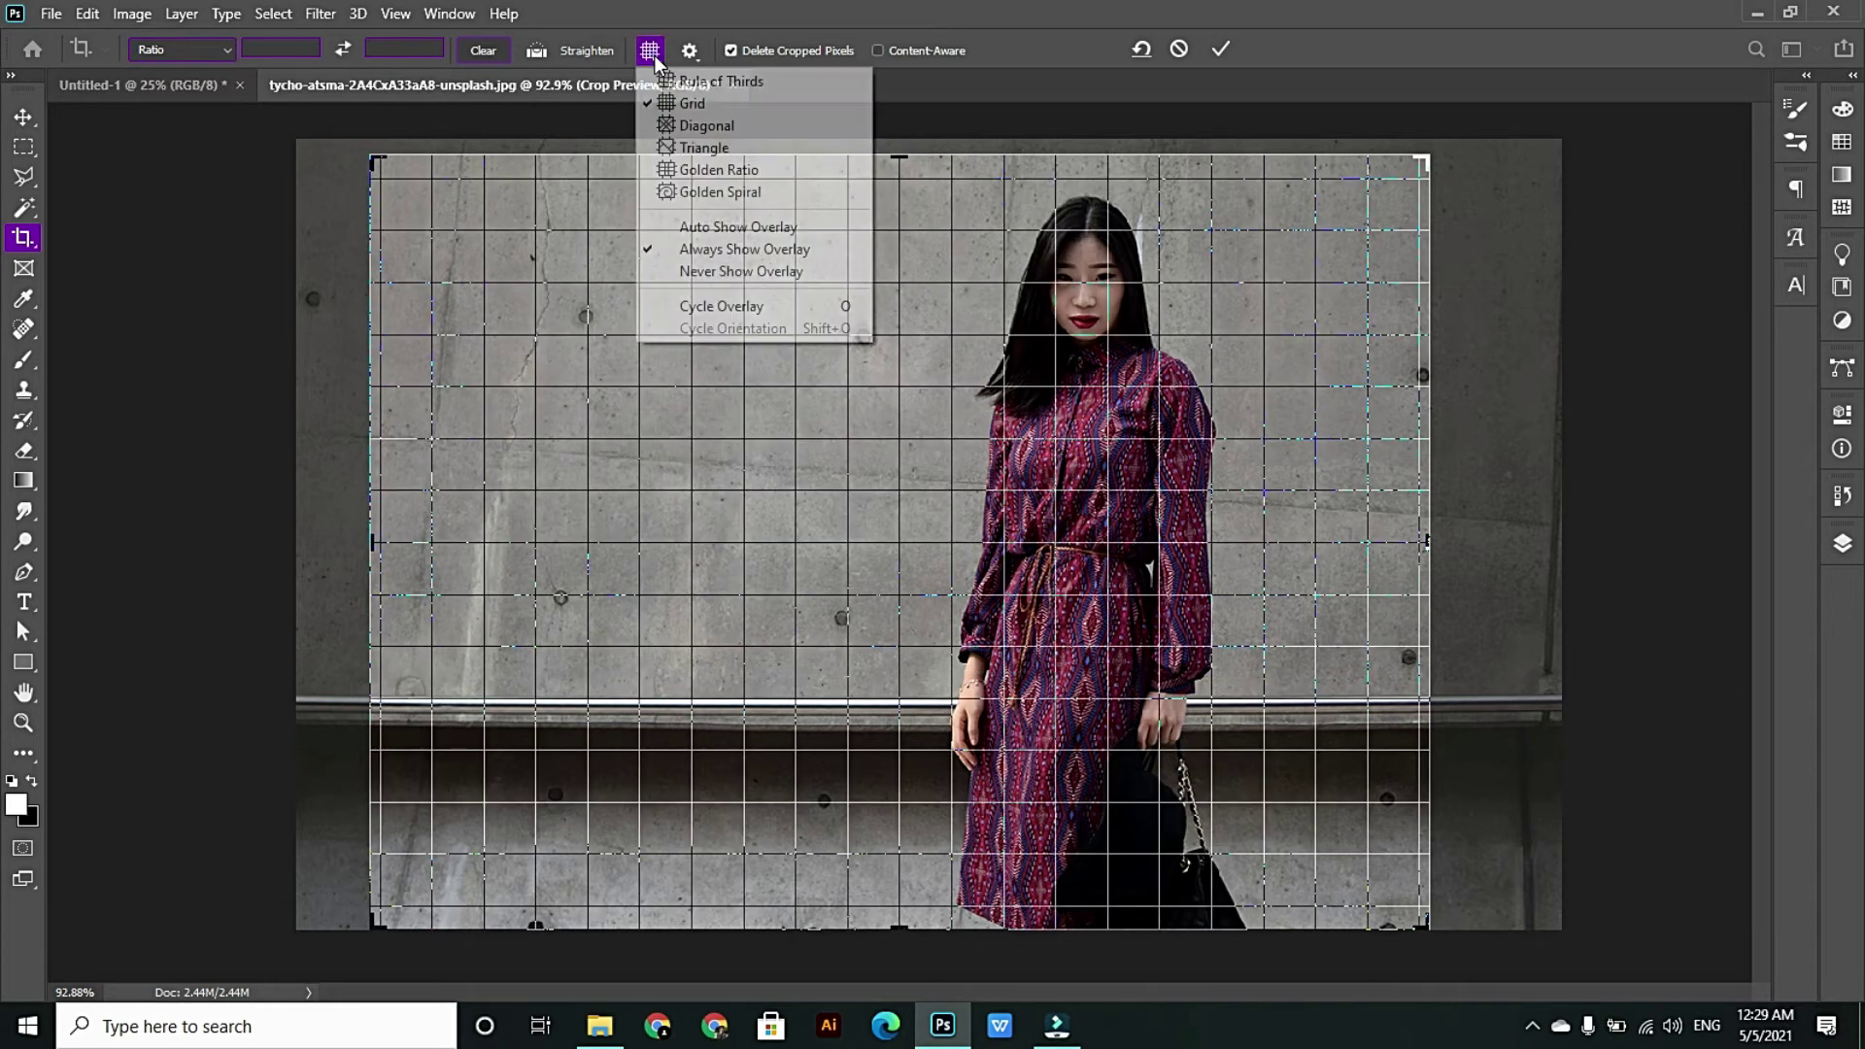
left_click(802, 125)
left_click(652, 51)
left_click(728, 144)
left_click(658, 56)
left_click(729, 169)
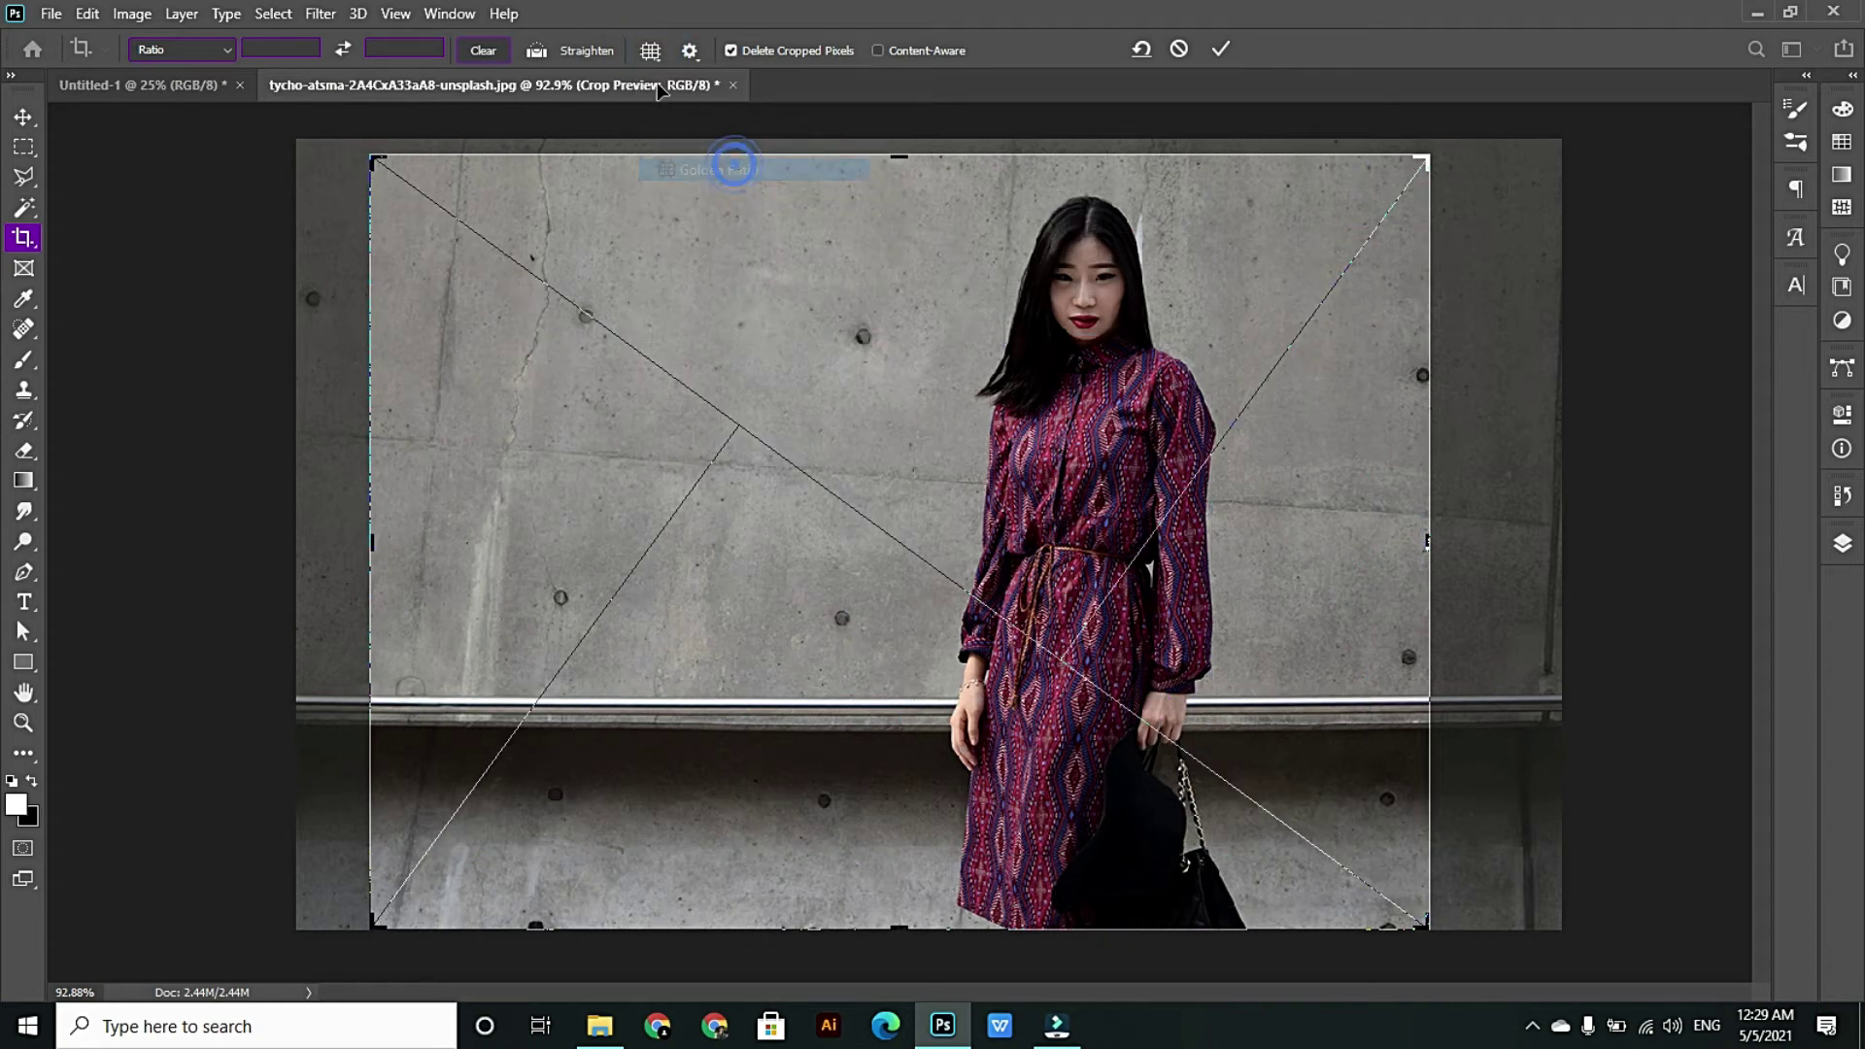
left_click(651, 50)
left_click(745, 194)
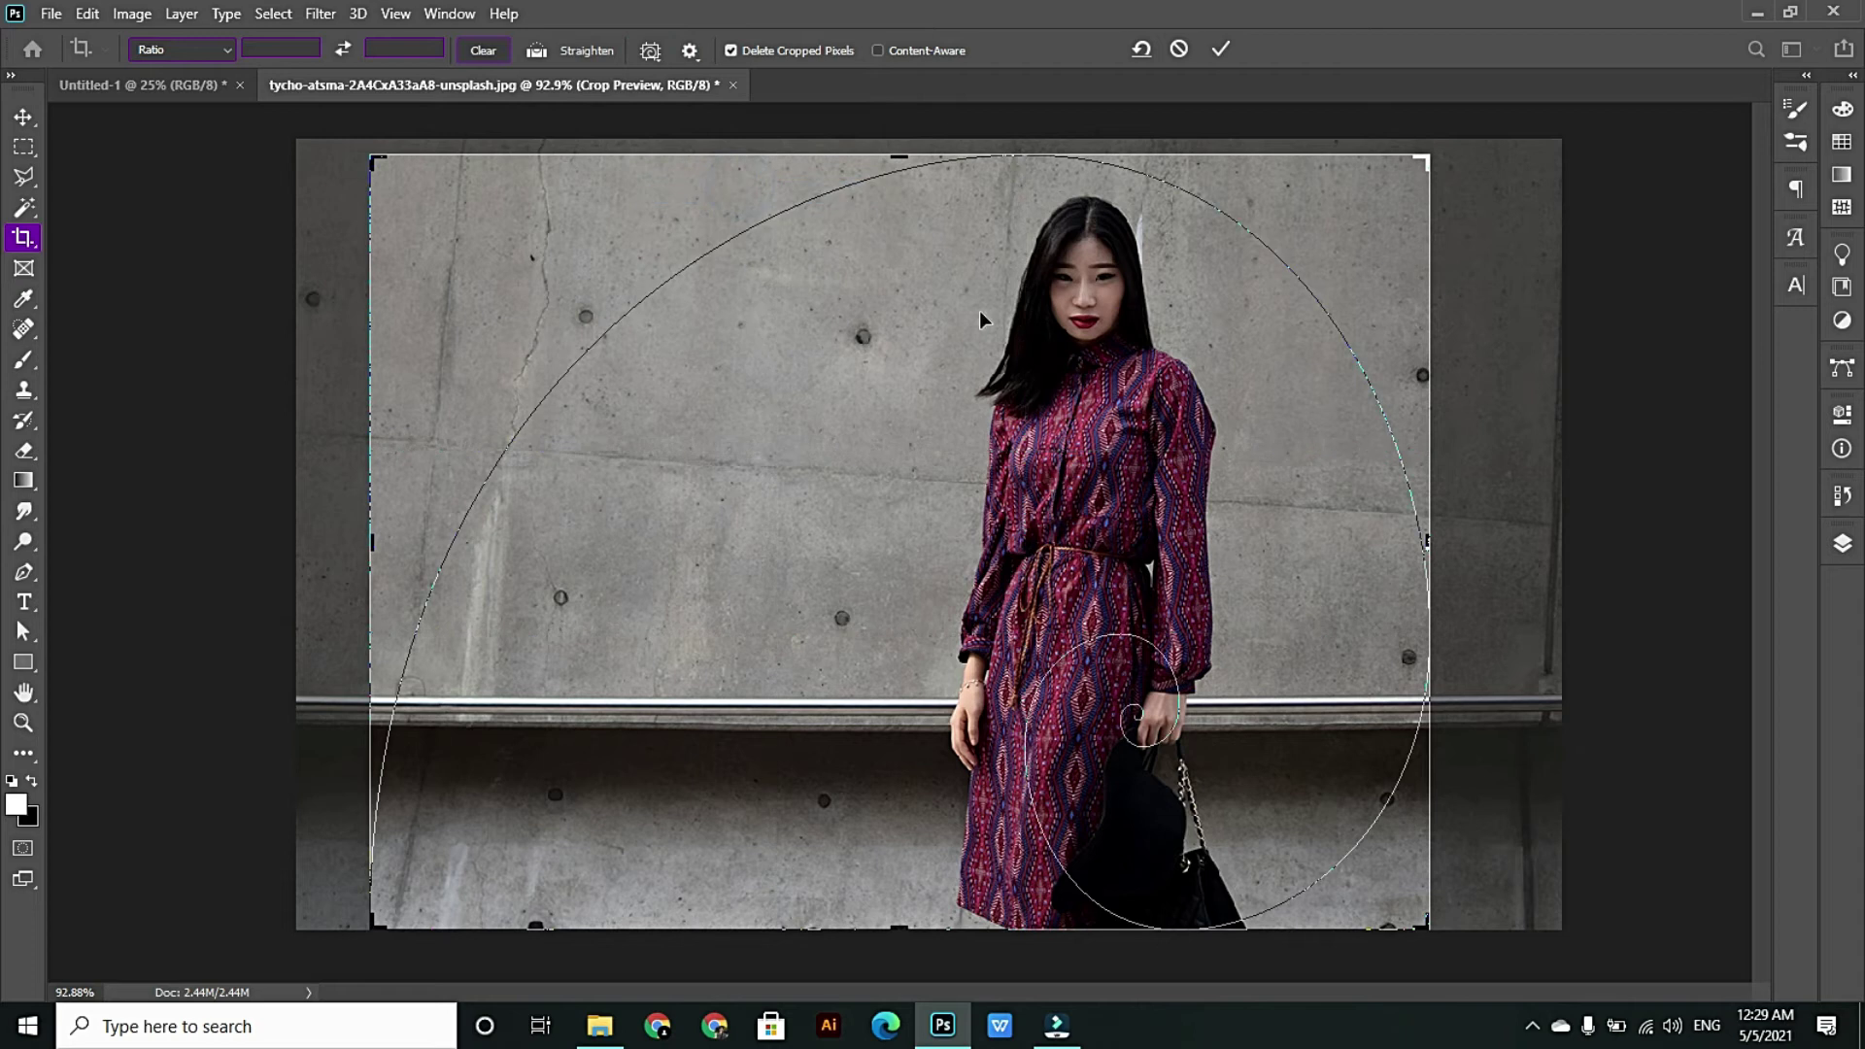
- Set the crop overlay to Rule of Thirds and apply the crop that trims the photo's sides
left_click(655, 55)
left_click(723, 70)
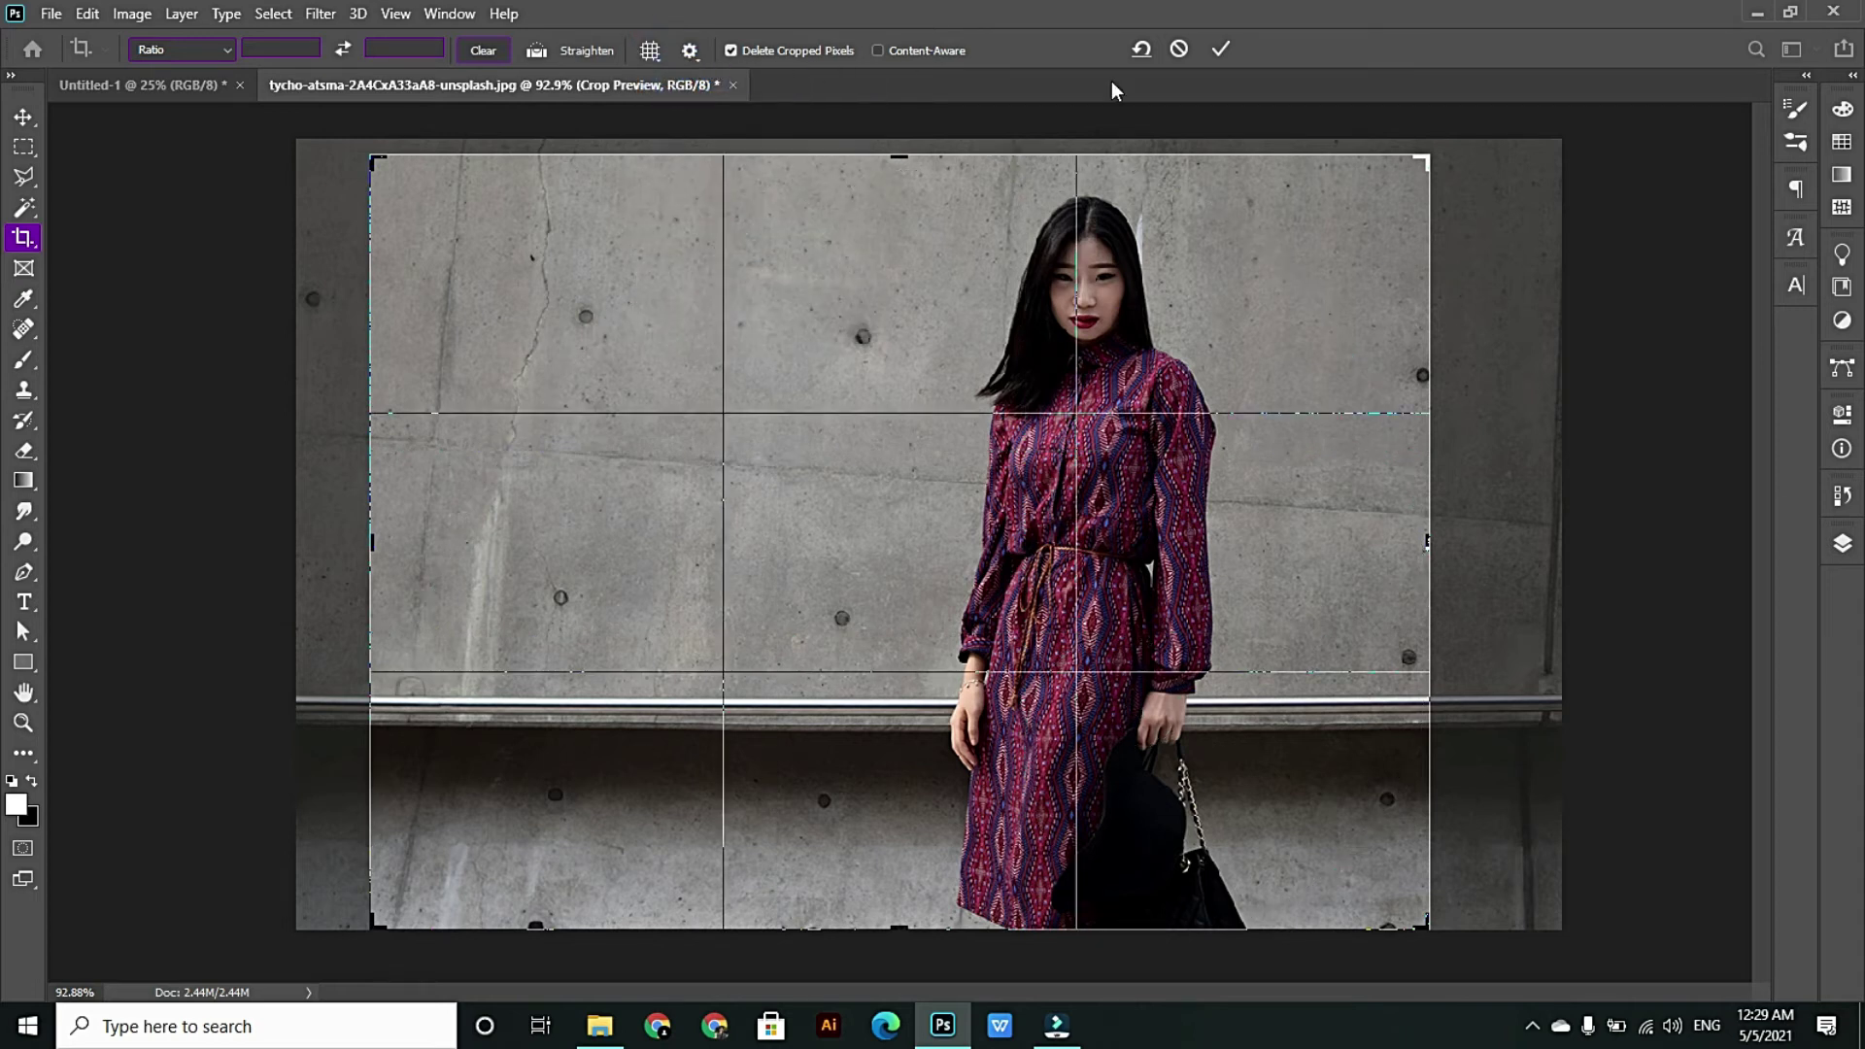
left_click(1219, 49)
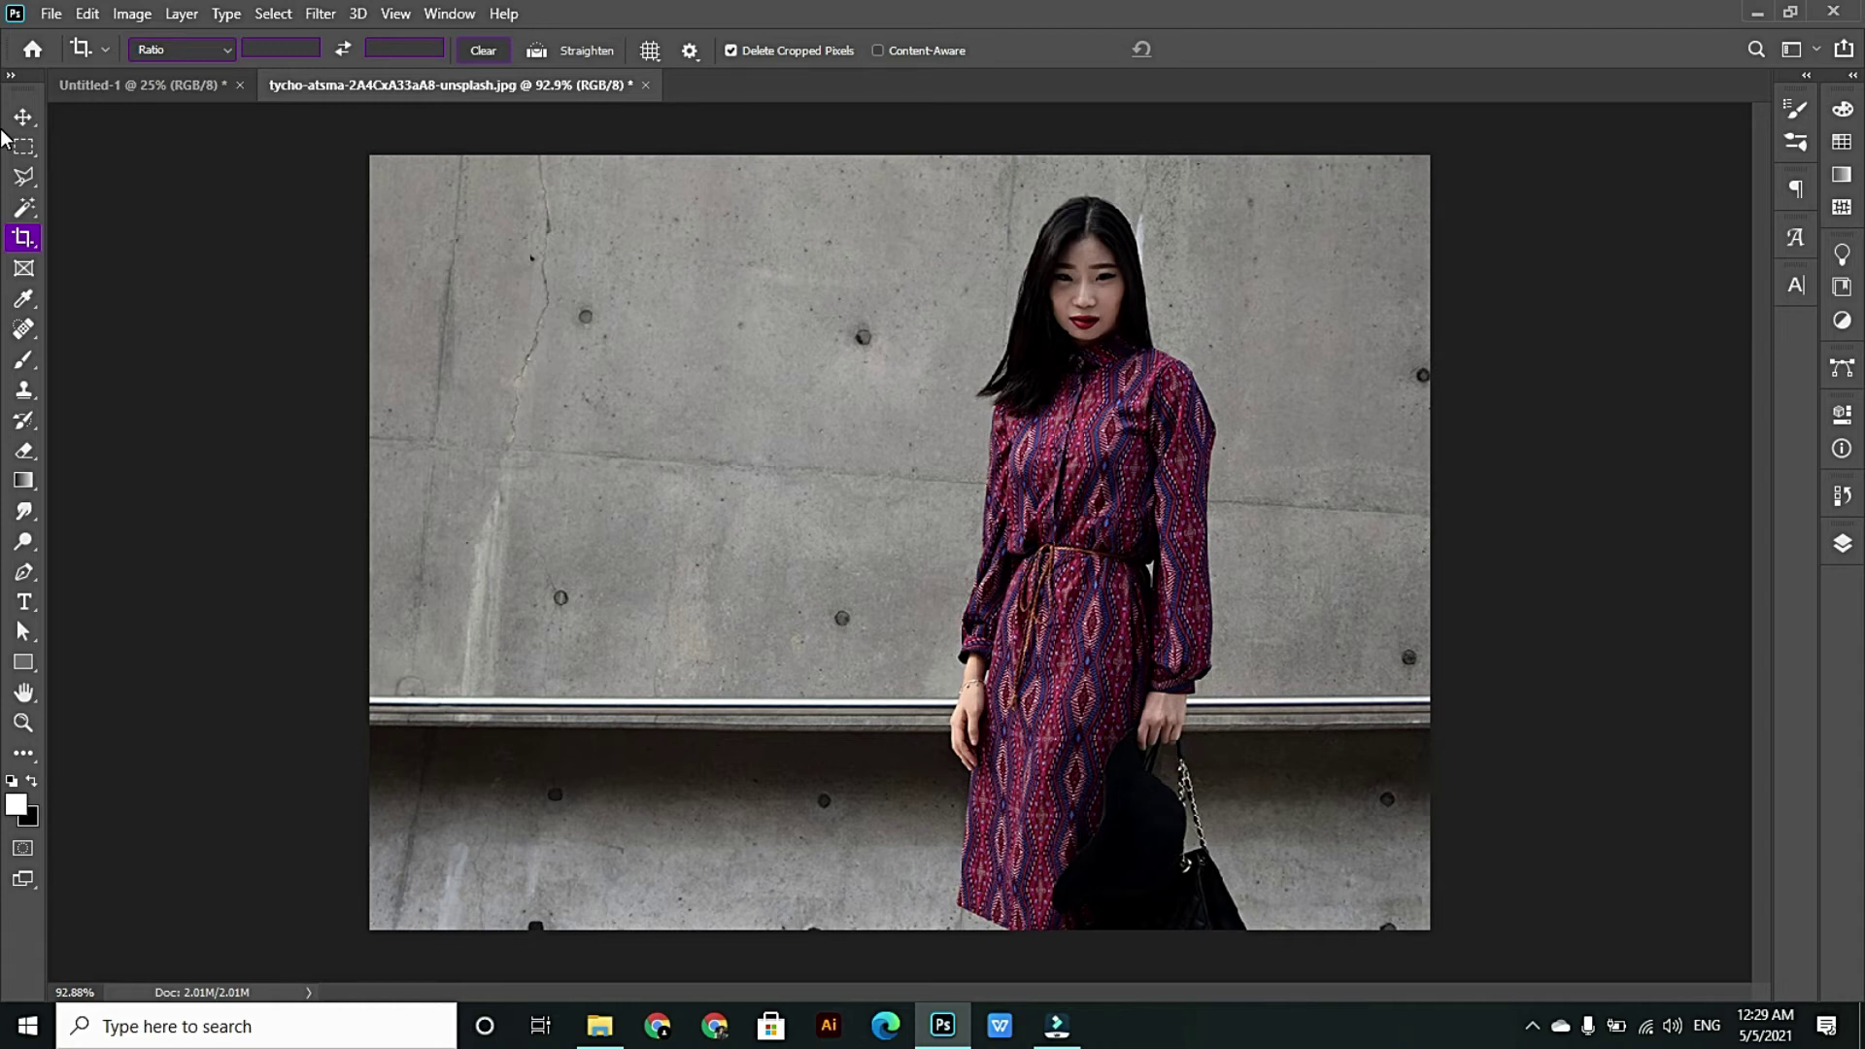
- Examine the additional crop options, including the crop shield's color and opacity
left_click(689, 51)
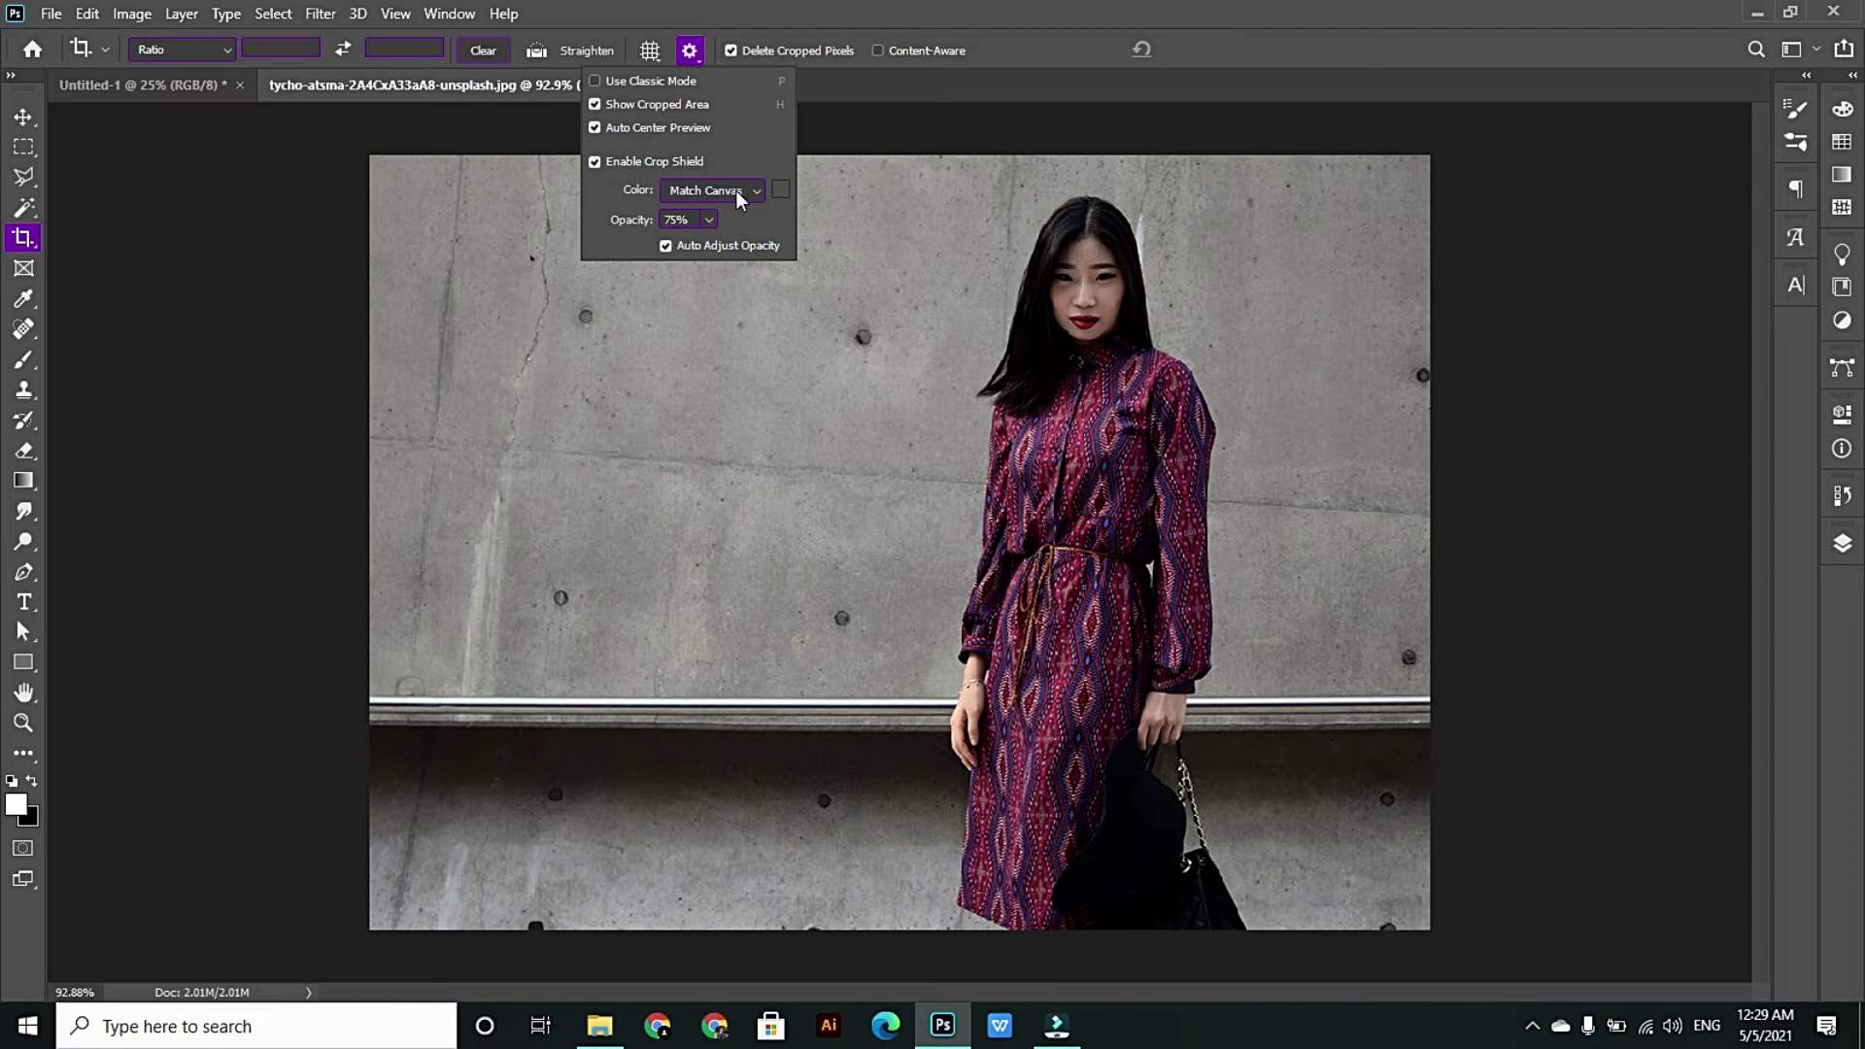
left_click(691, 57)
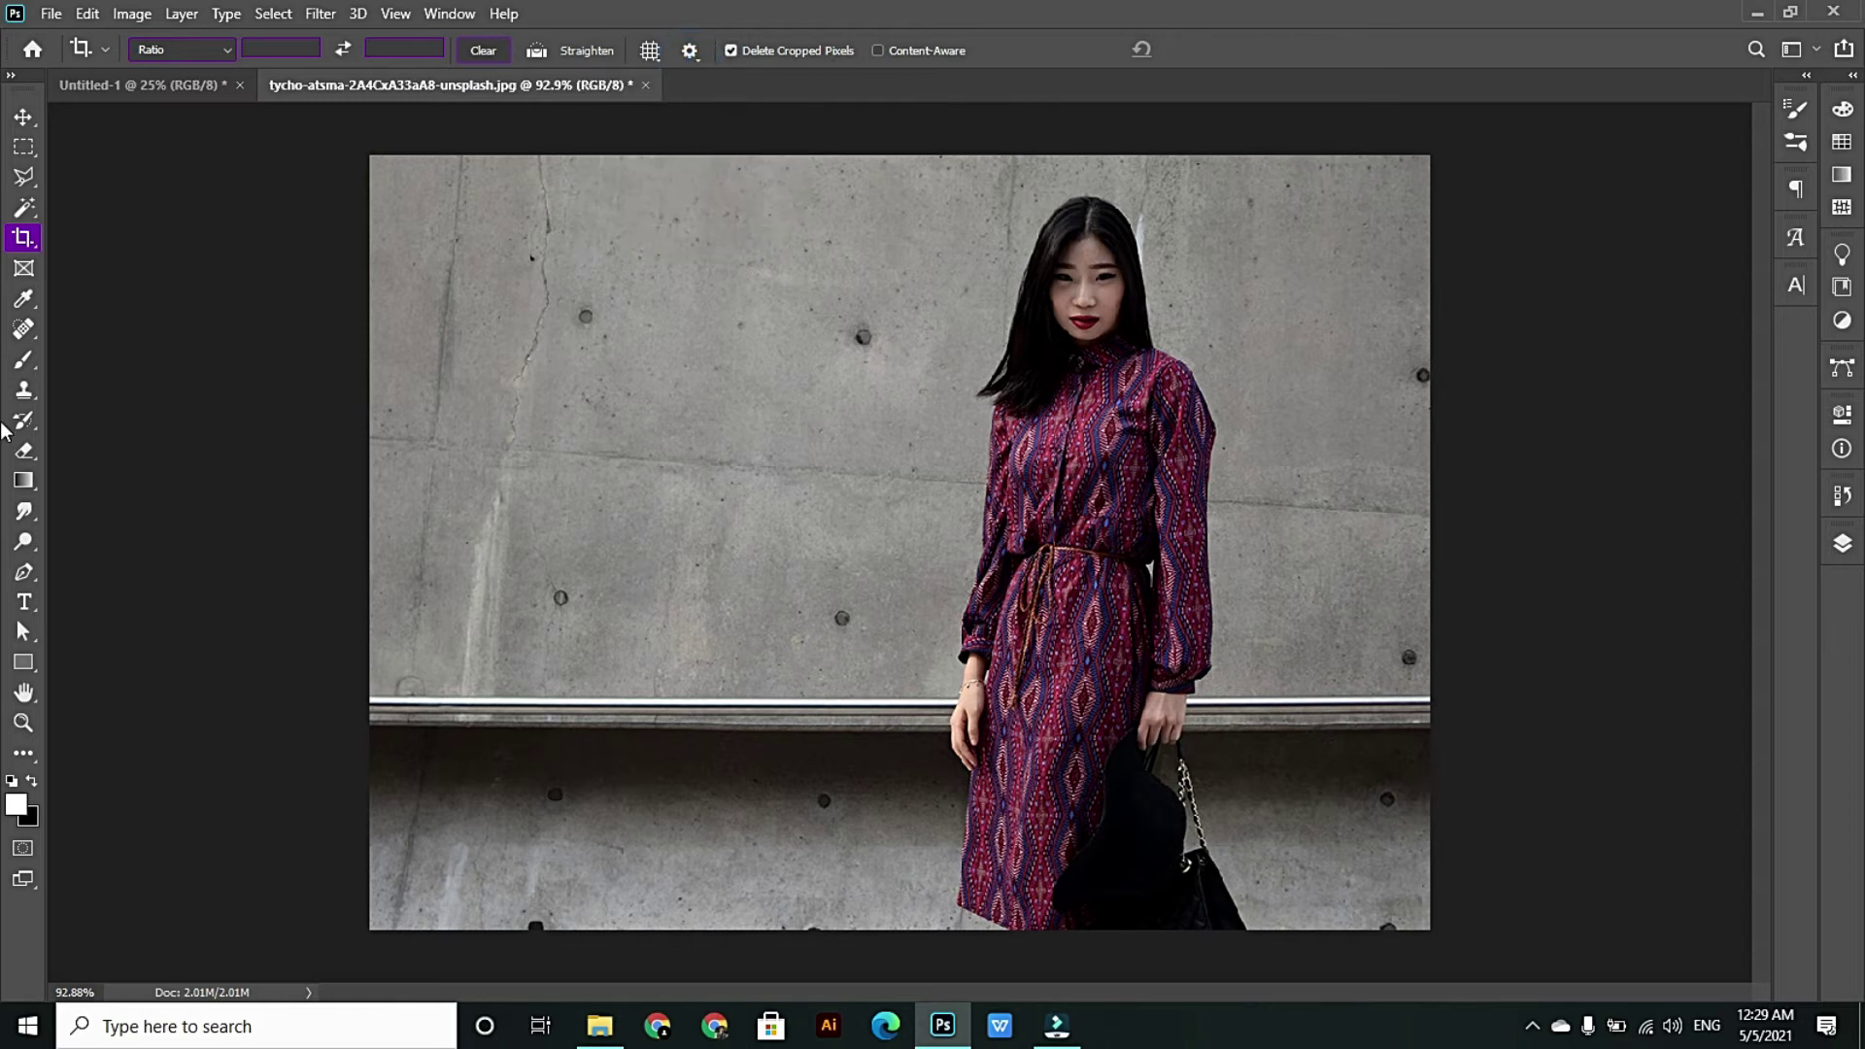
- Extend the crop frame beyond the photo's upper, right and left edges to add empty canvas around it
left_click(29, 236)
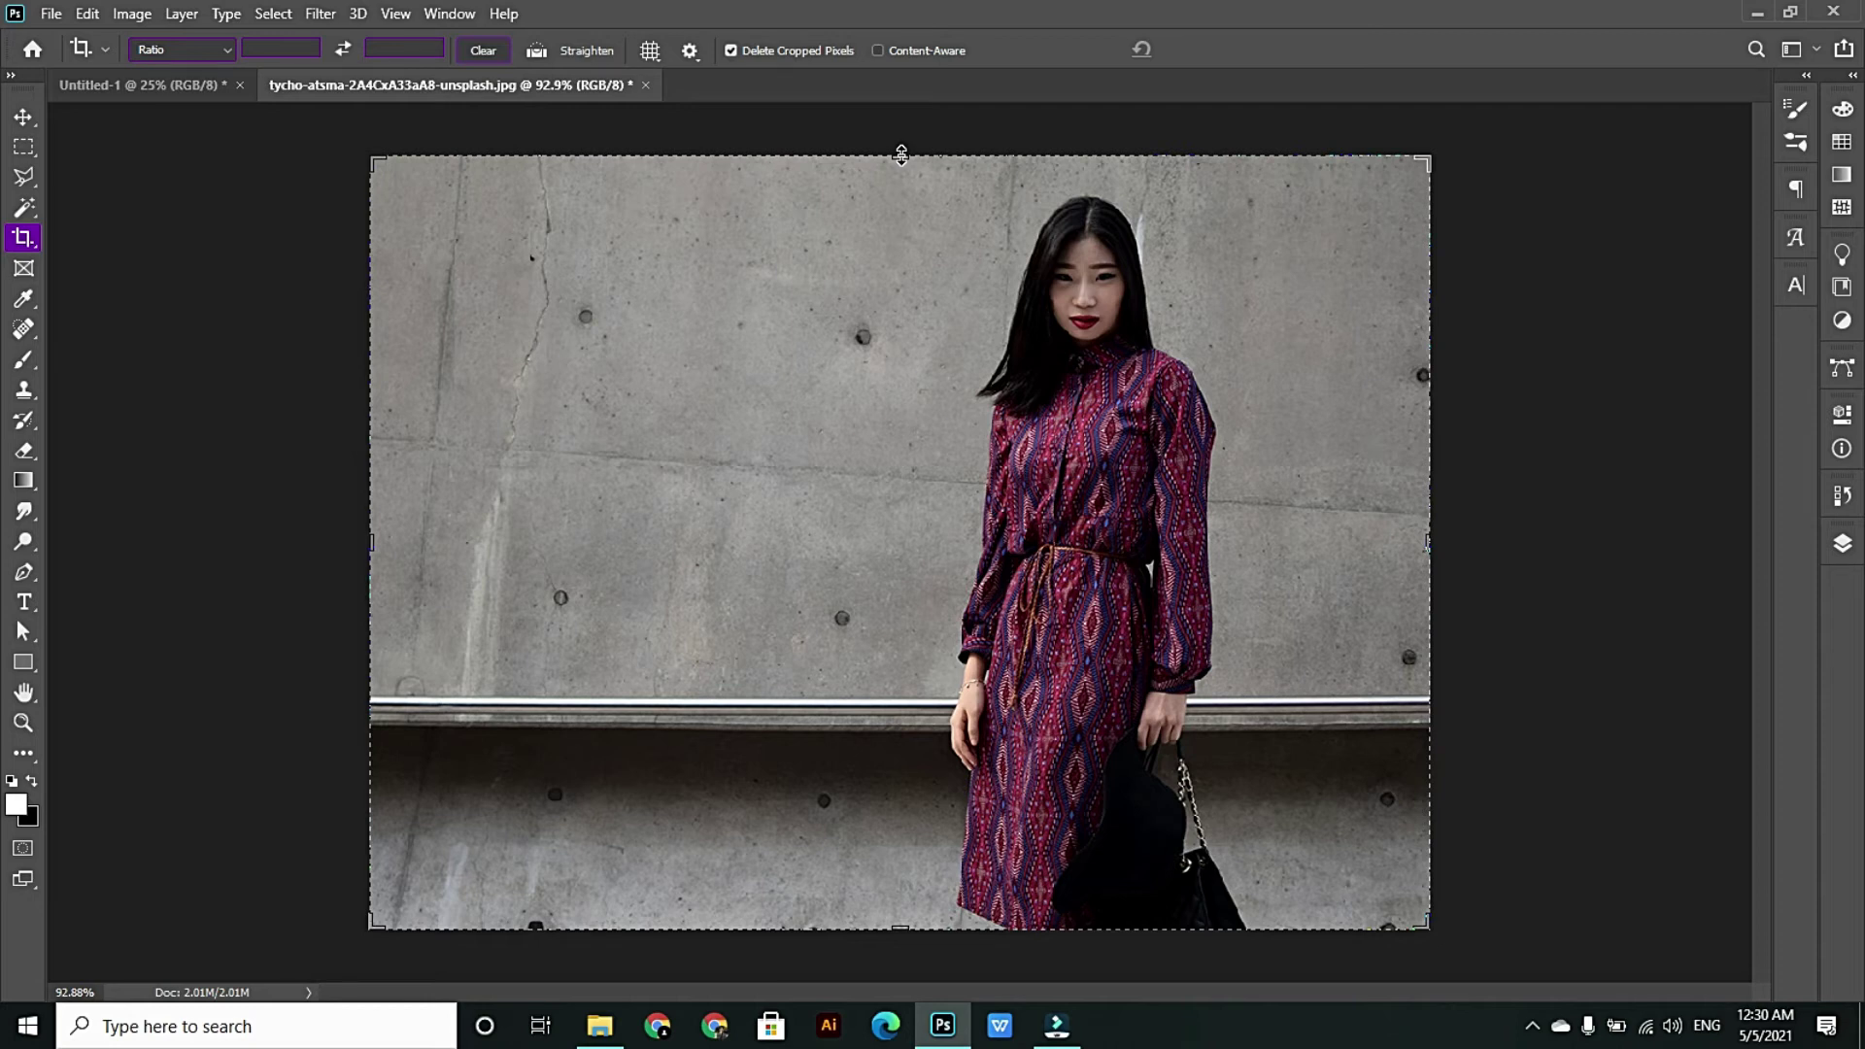
left_click_drag(901, 155, 900, 117)
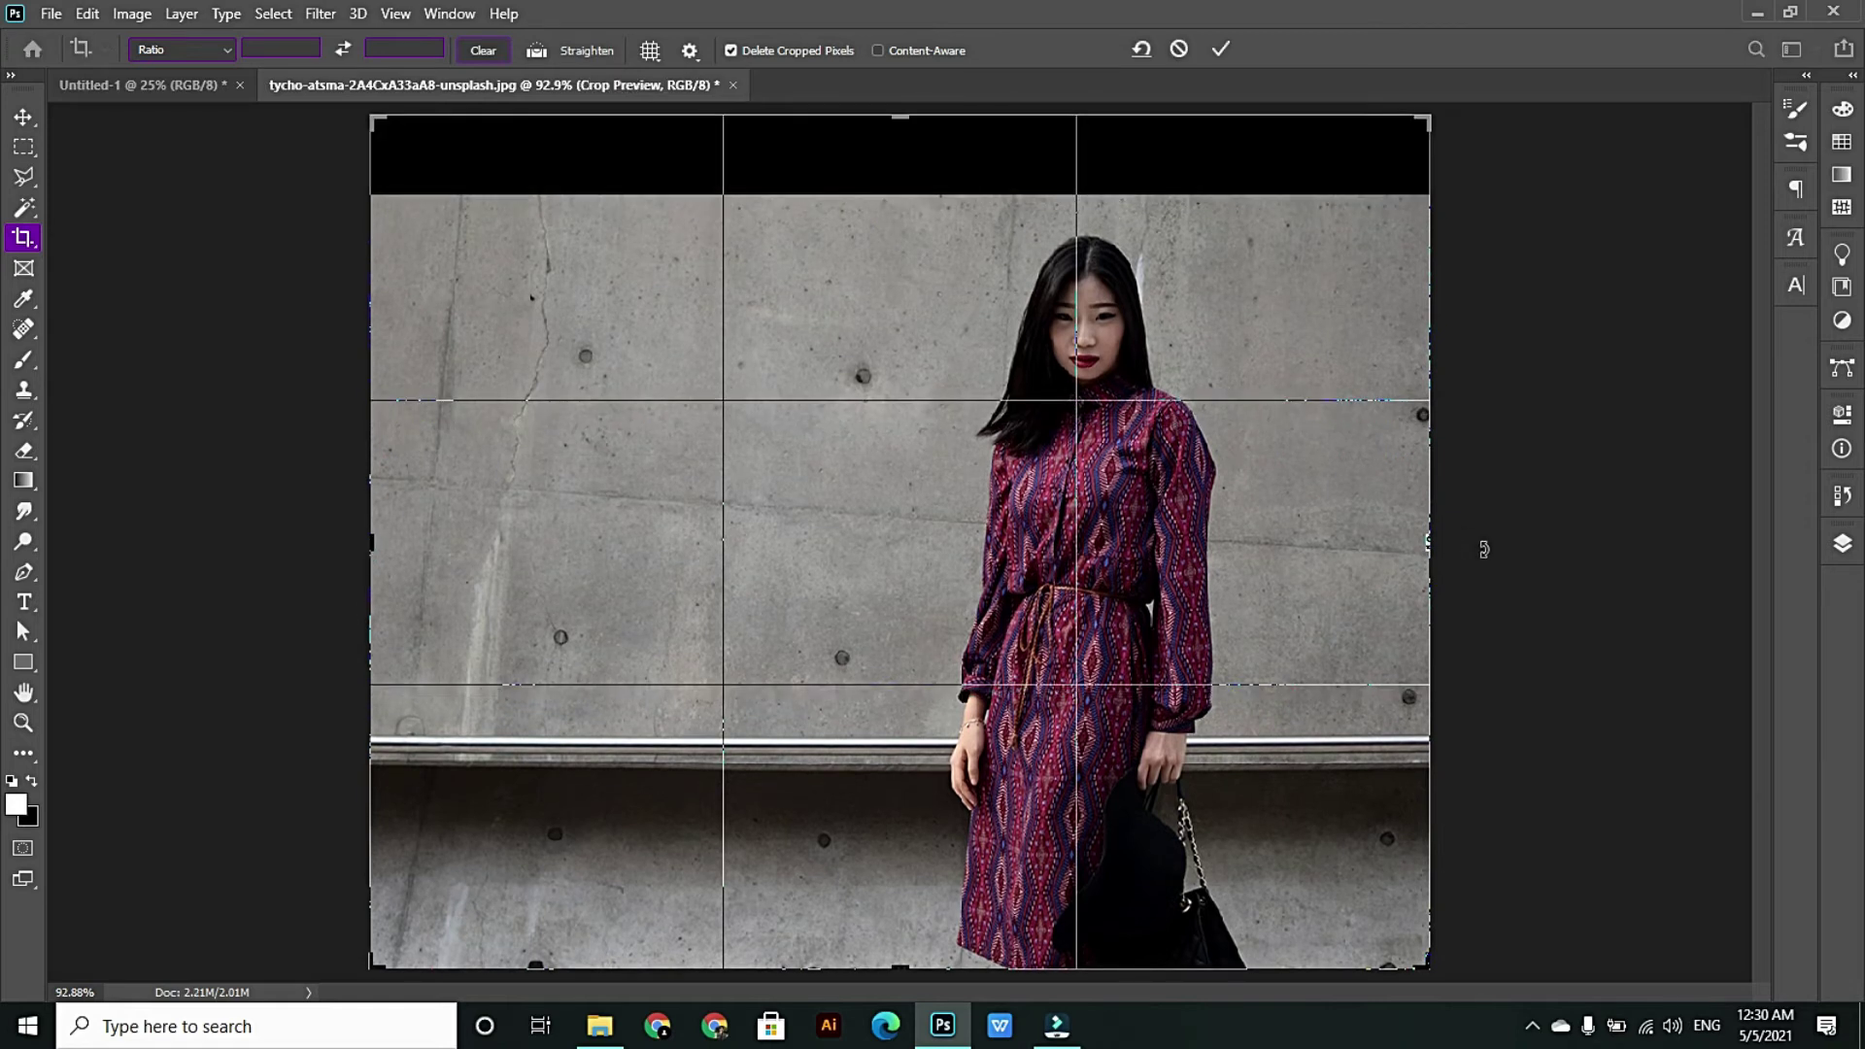
left_click_drag(1437, 542, 1472, 541)
left_click_drag(327, 542, 296, 540)
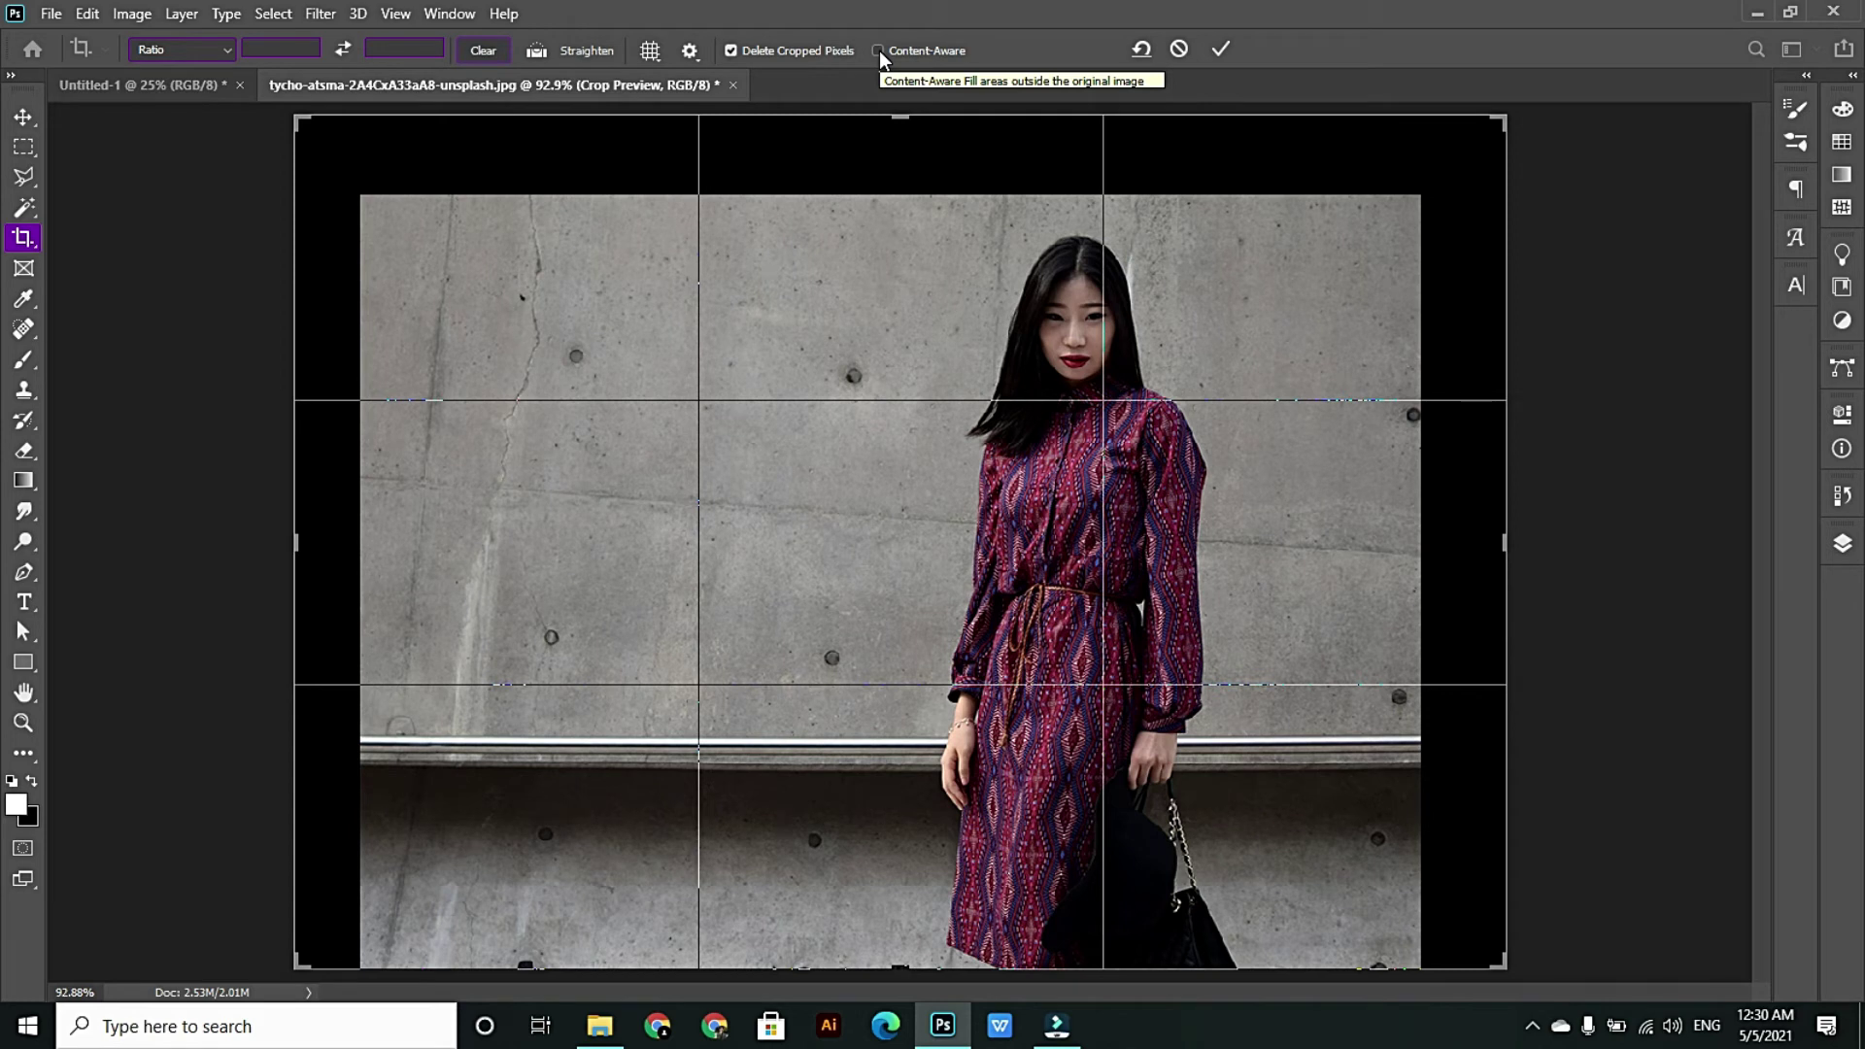
- Enable Content-Aware fill for the extended areas and apply the crop, finishing with the Move tool active
left_click(878, 51)
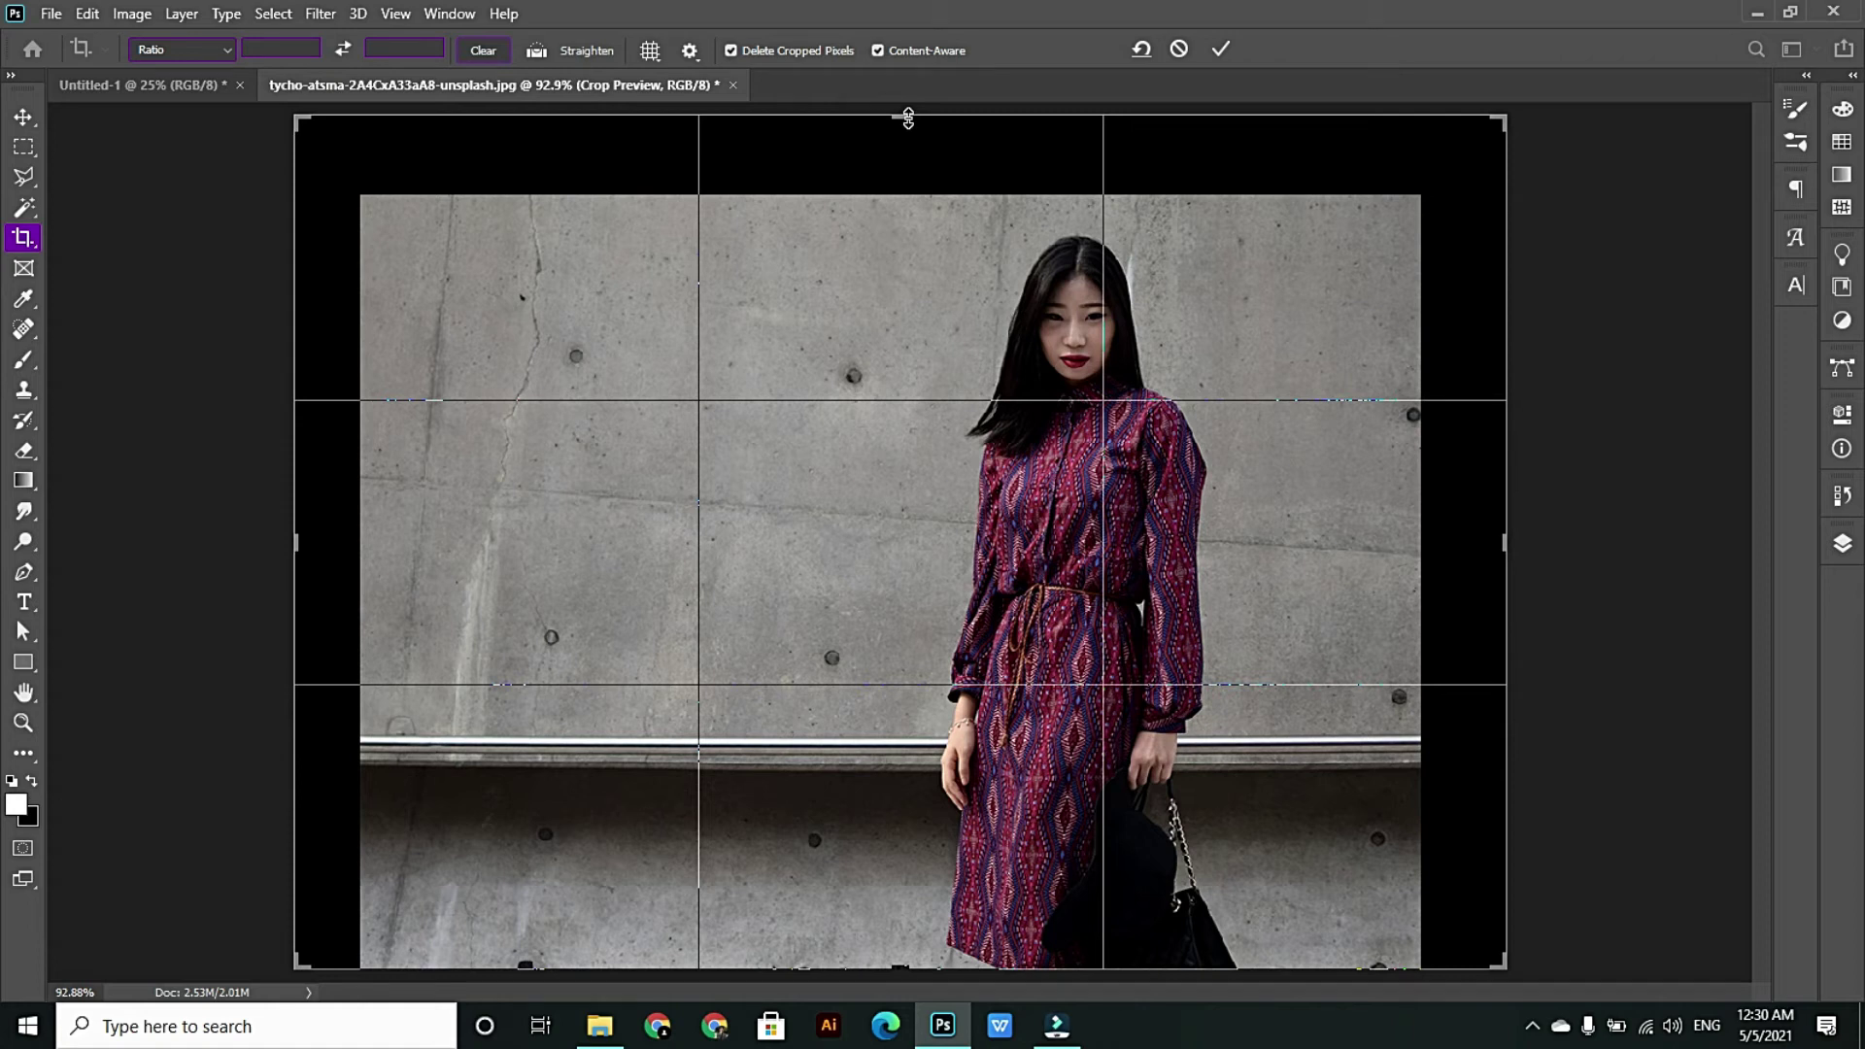
left_click(1222, 50)
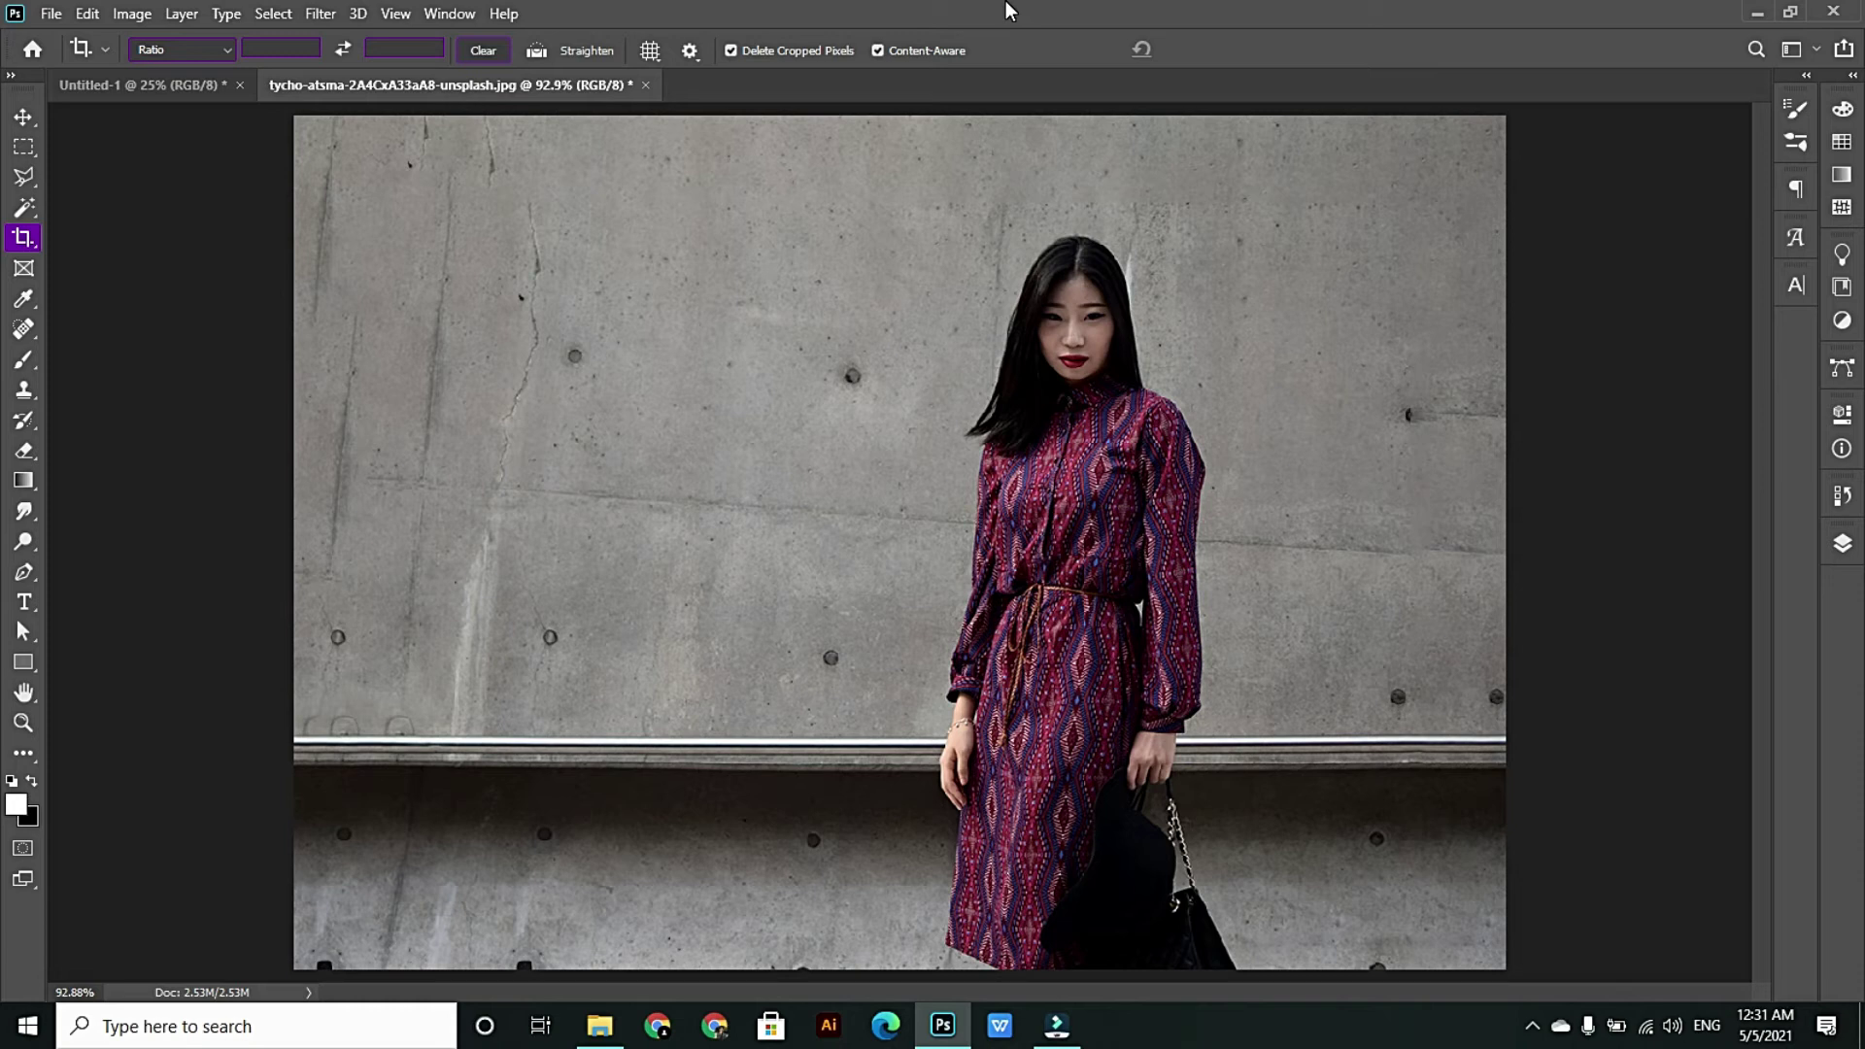
left_click(23, 117)
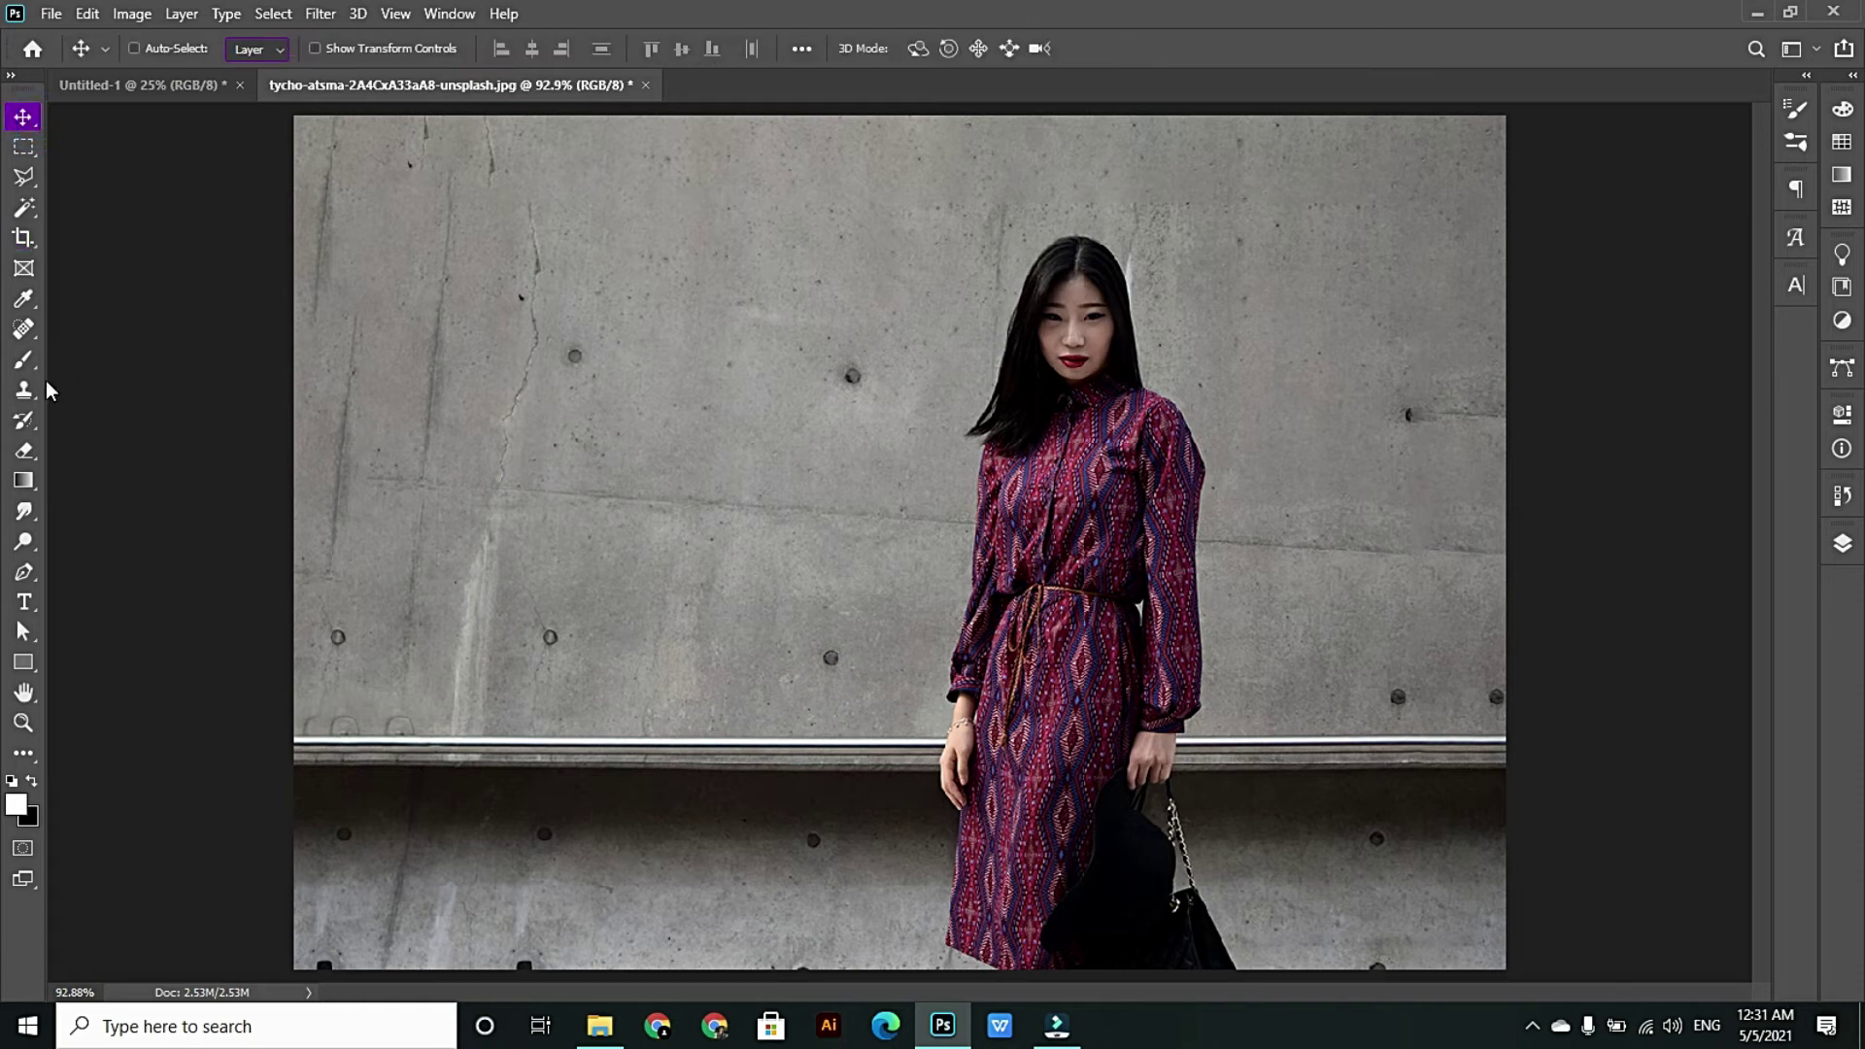
- Set up the Brush tool with foreground color ff0000 and a brush size of 12 px
left_click(23, 359)
left_click(16, 804)
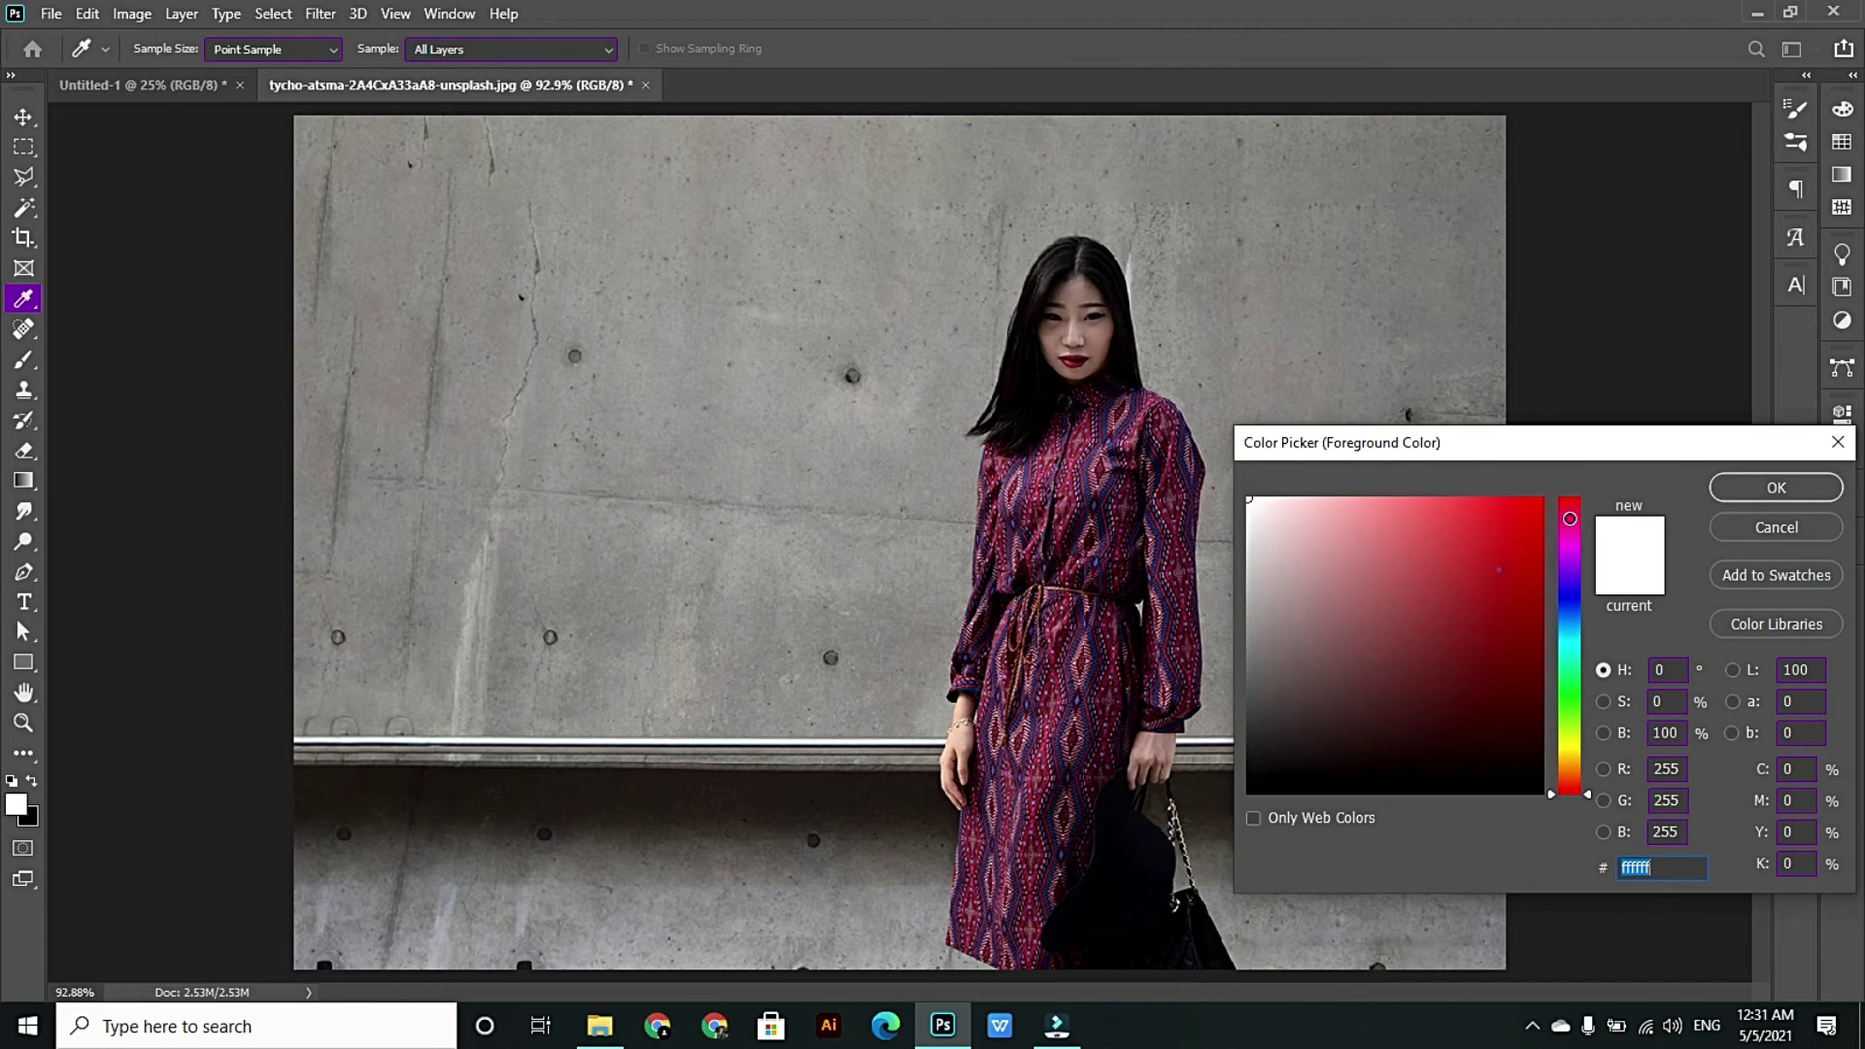
type("ff0000")
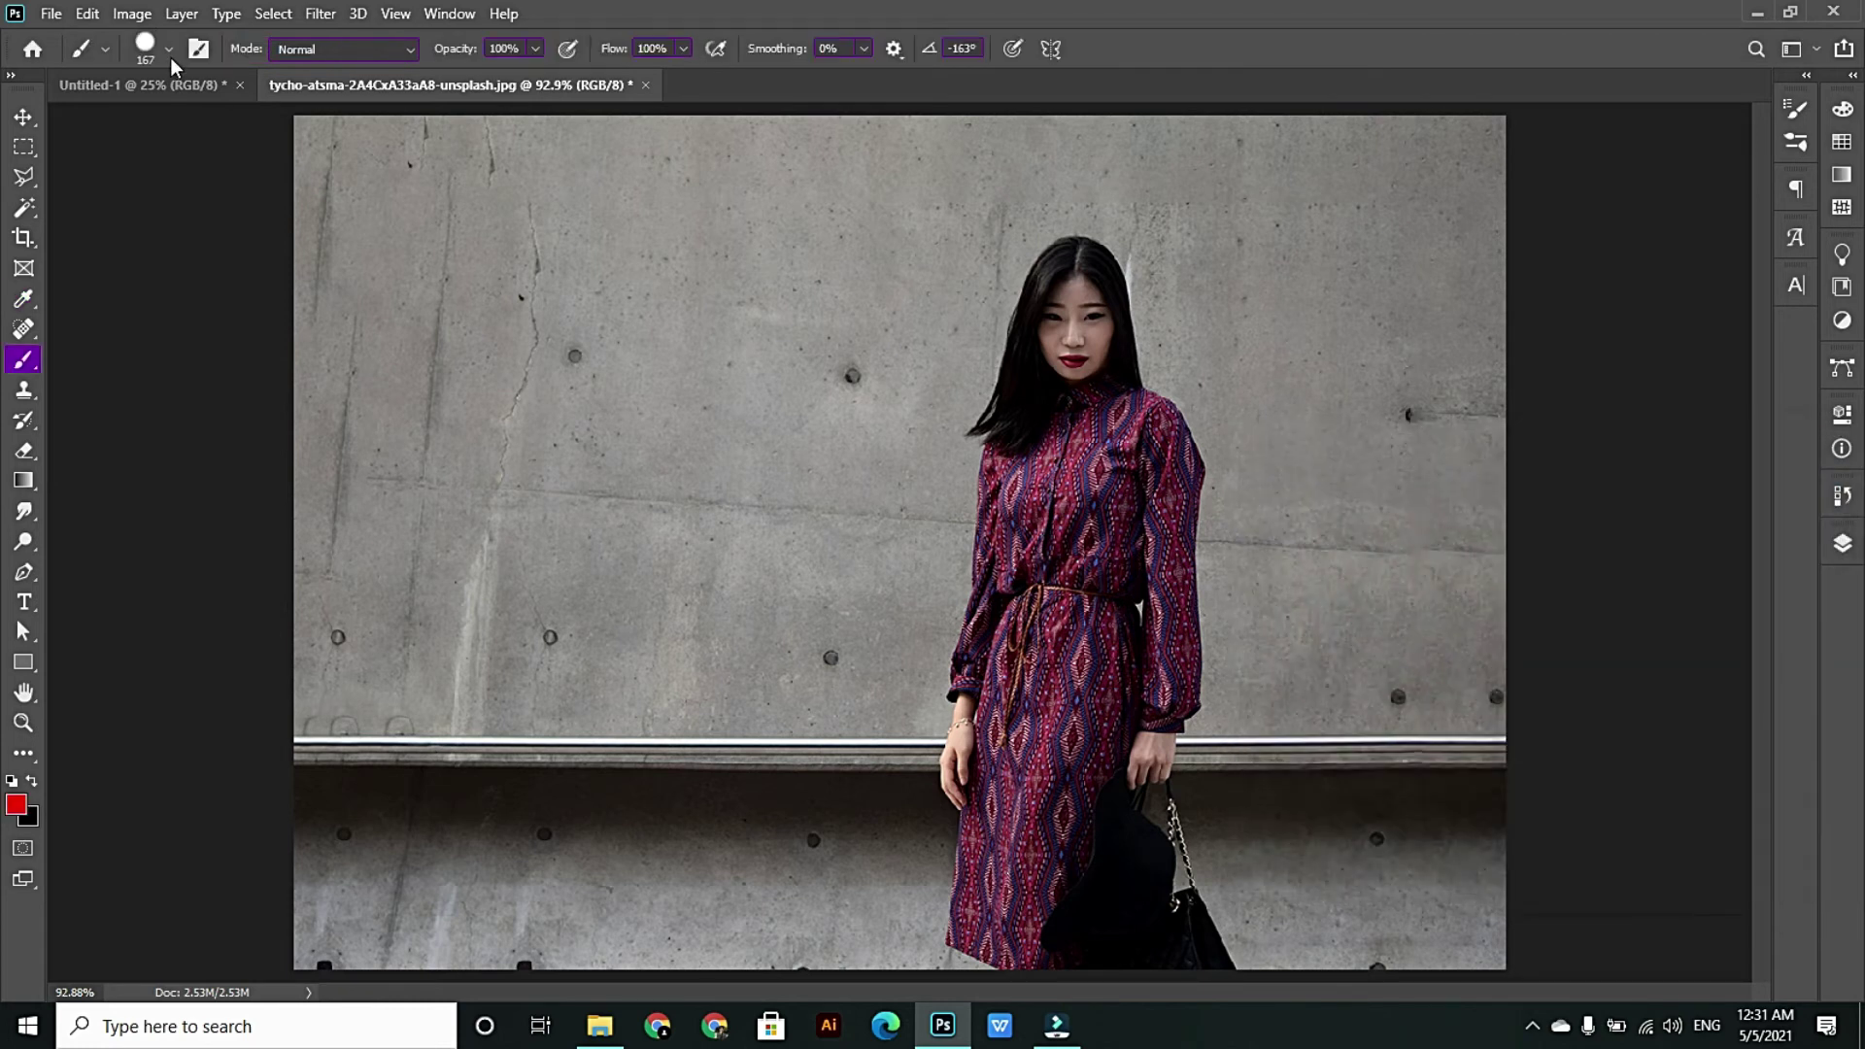
left_click(169, 49)
left_click_drag(153, 126, 137, 124)
left_click(178, 264)
left_click(183, 350)
- Try marking the dark hole in the wall beside the woman with red brush circles, undoing each stroke
mouse_move(1364, 376)
left_mouse_down()
mouse_move(1456, 435)
mouse_move(1397, 458)
mouse_move(1358, 375)
left_mouse_up()
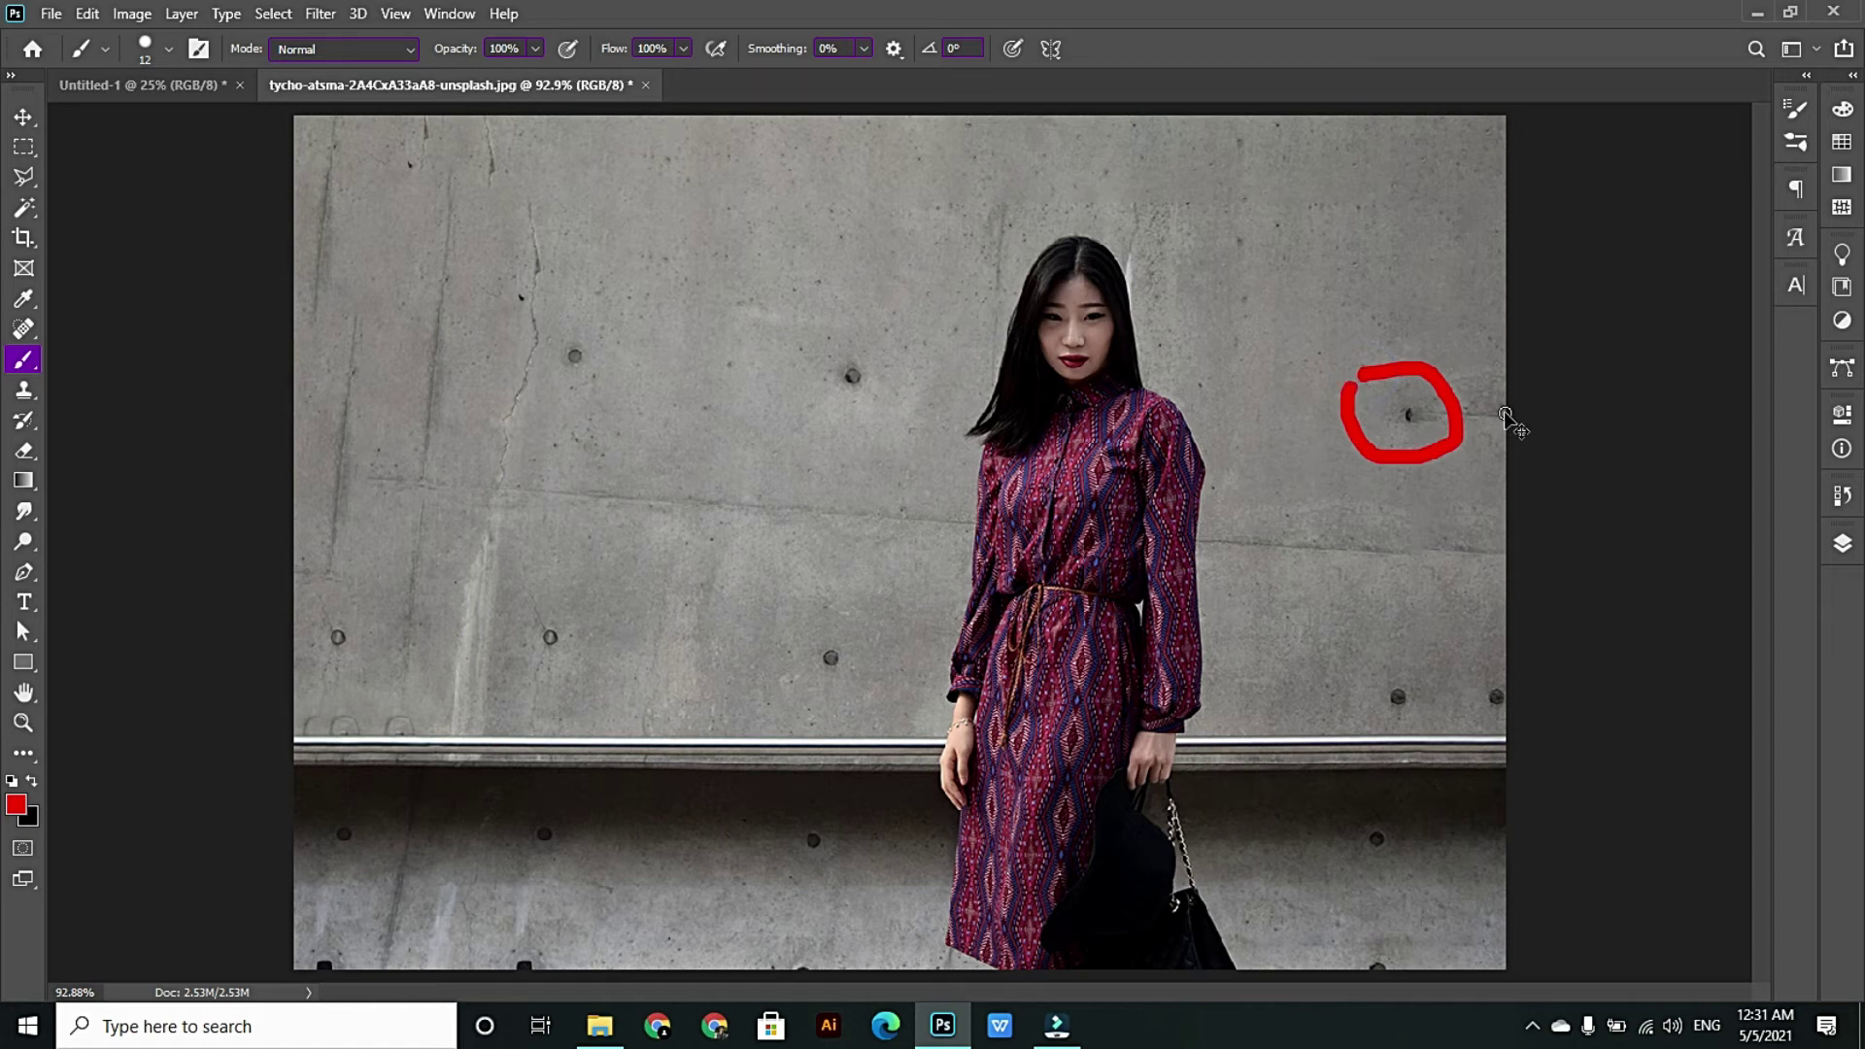
key("ctrl+z")
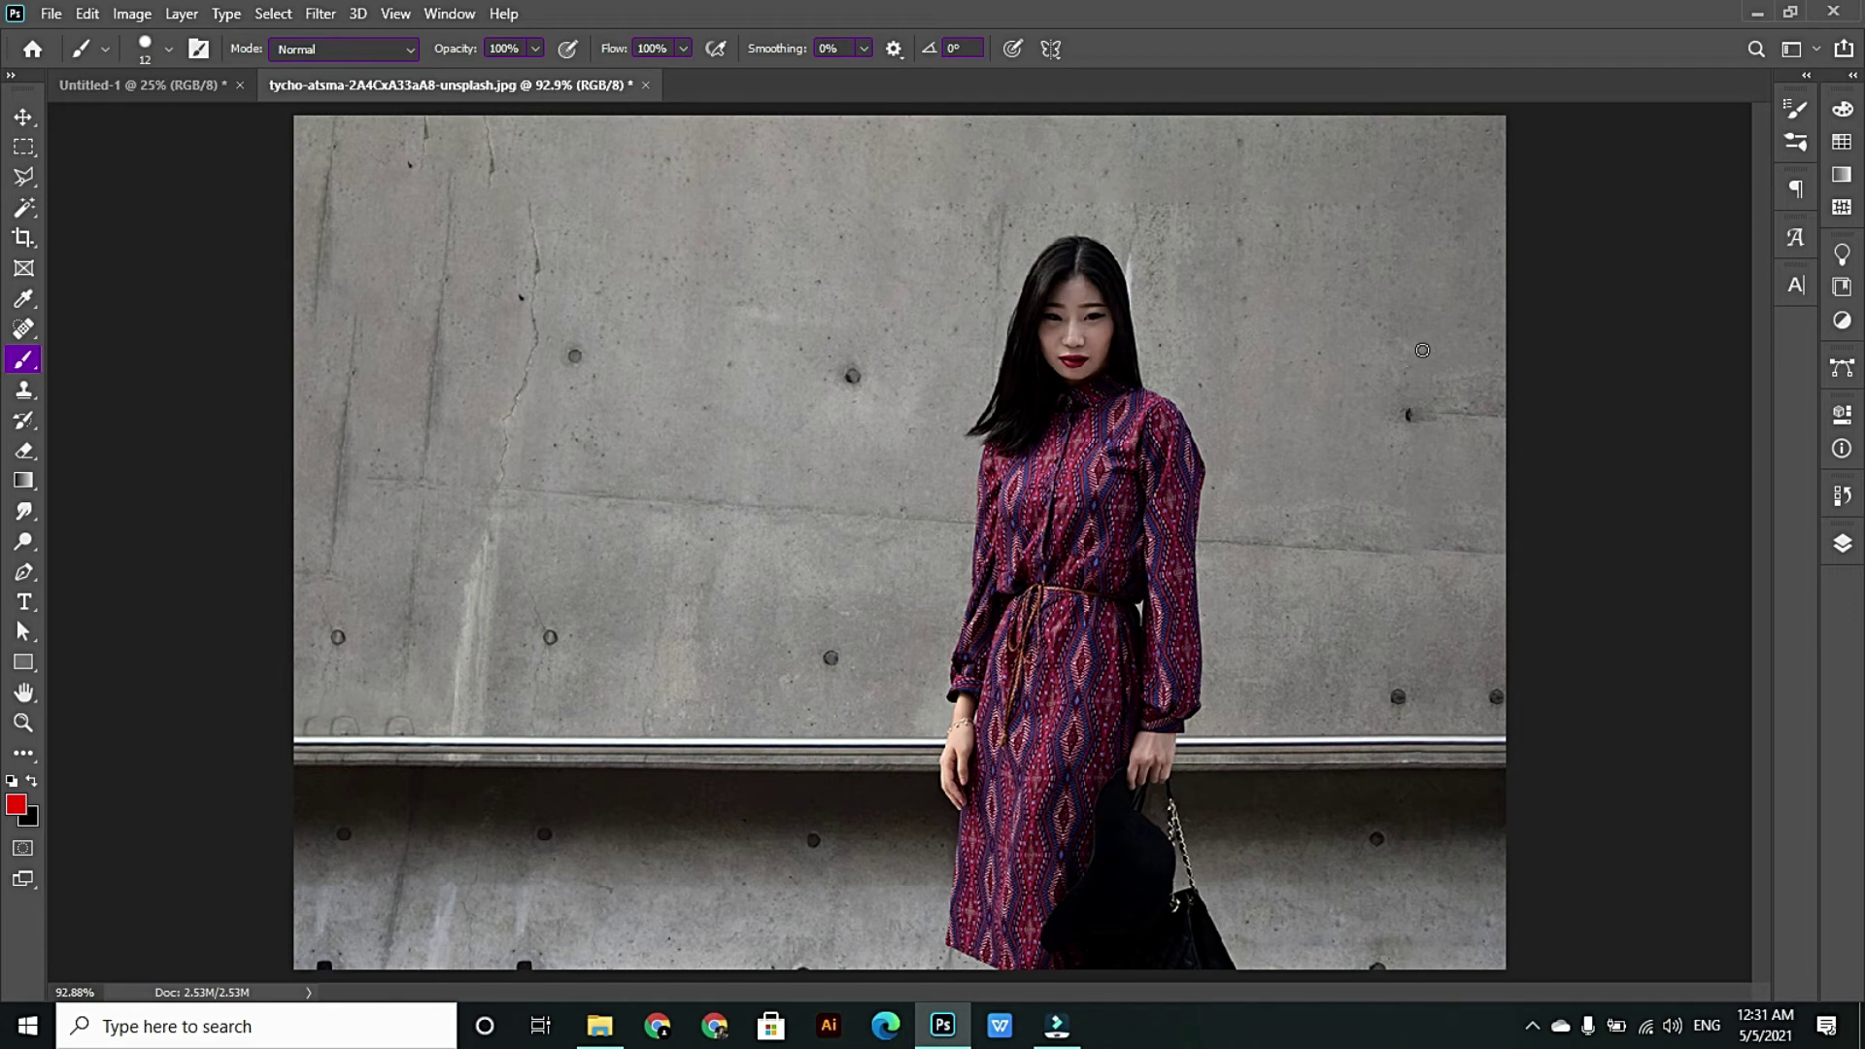
mouse_move(1410, 333)
left_mouse_down()
mouse_move(1499, 331)
mouse_move(1542, 460)
mouse_move(1315, 463)
mouse_move(1355, 364)
mouse_move(1413, 340)
left_mouse_up()
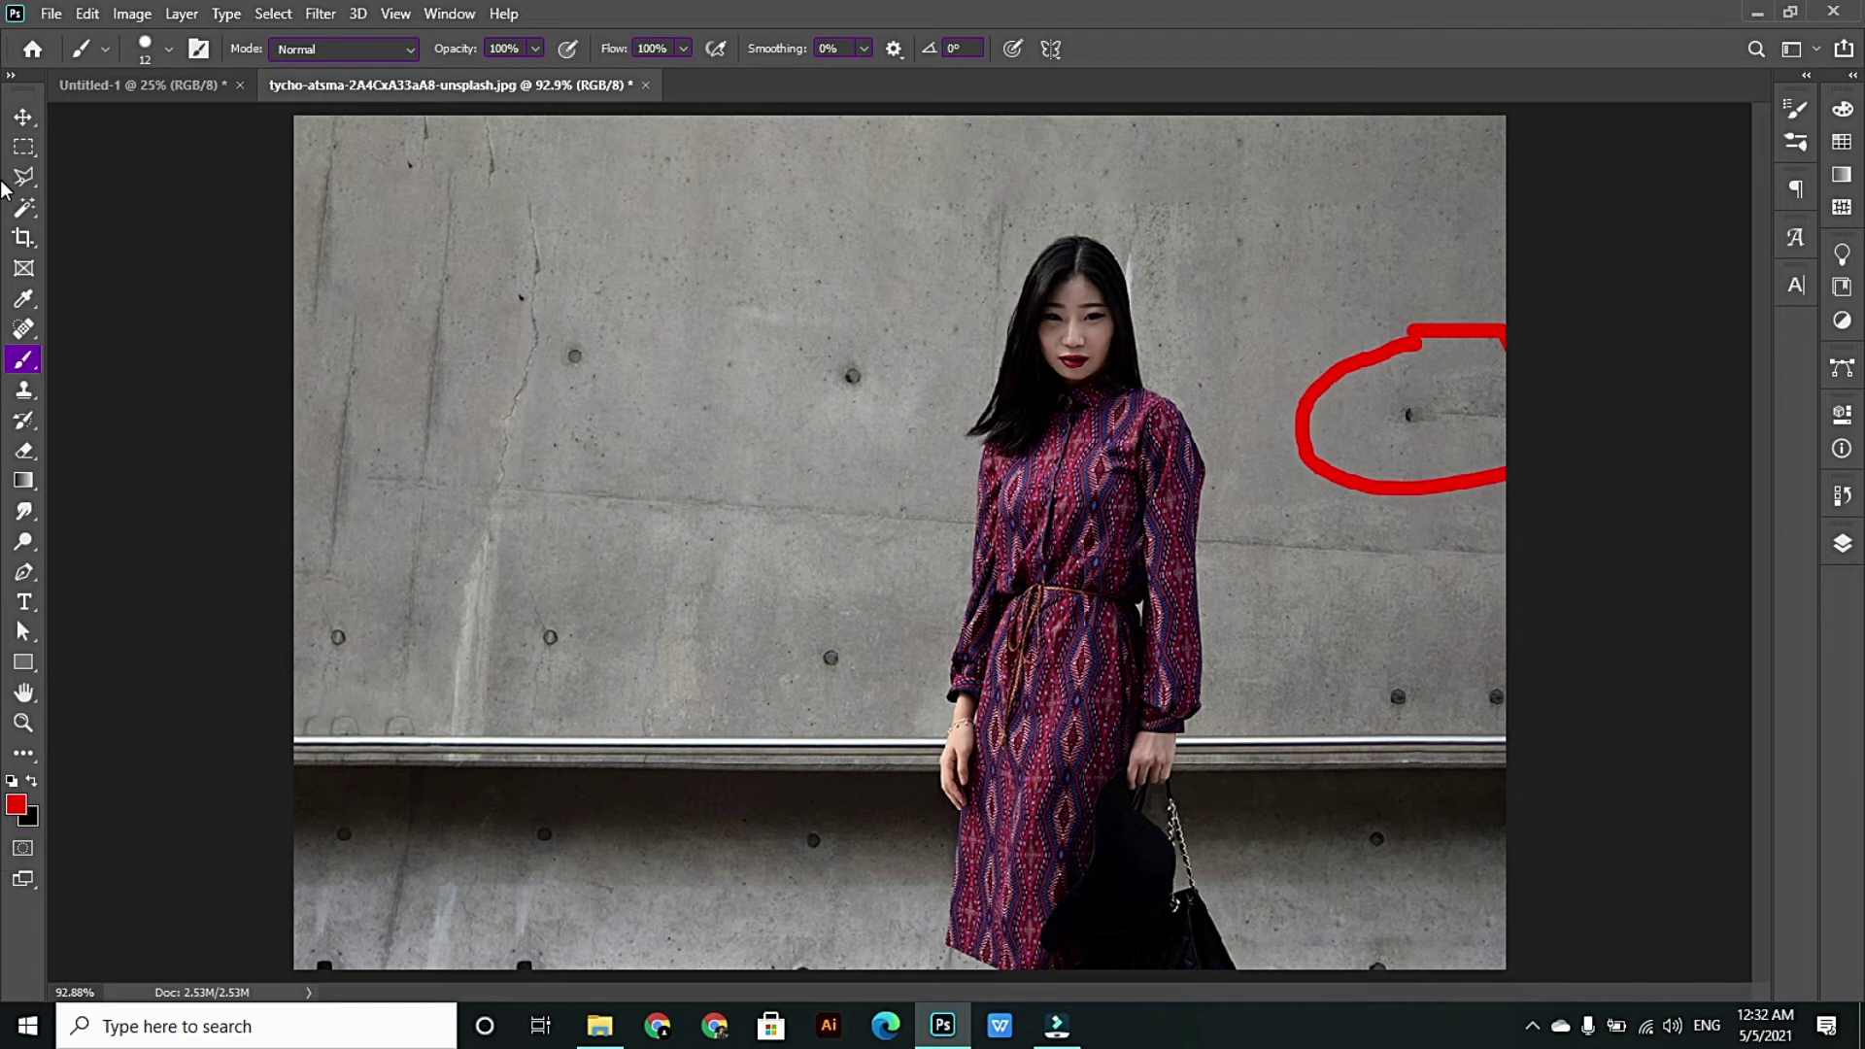
key("ctrl+z")
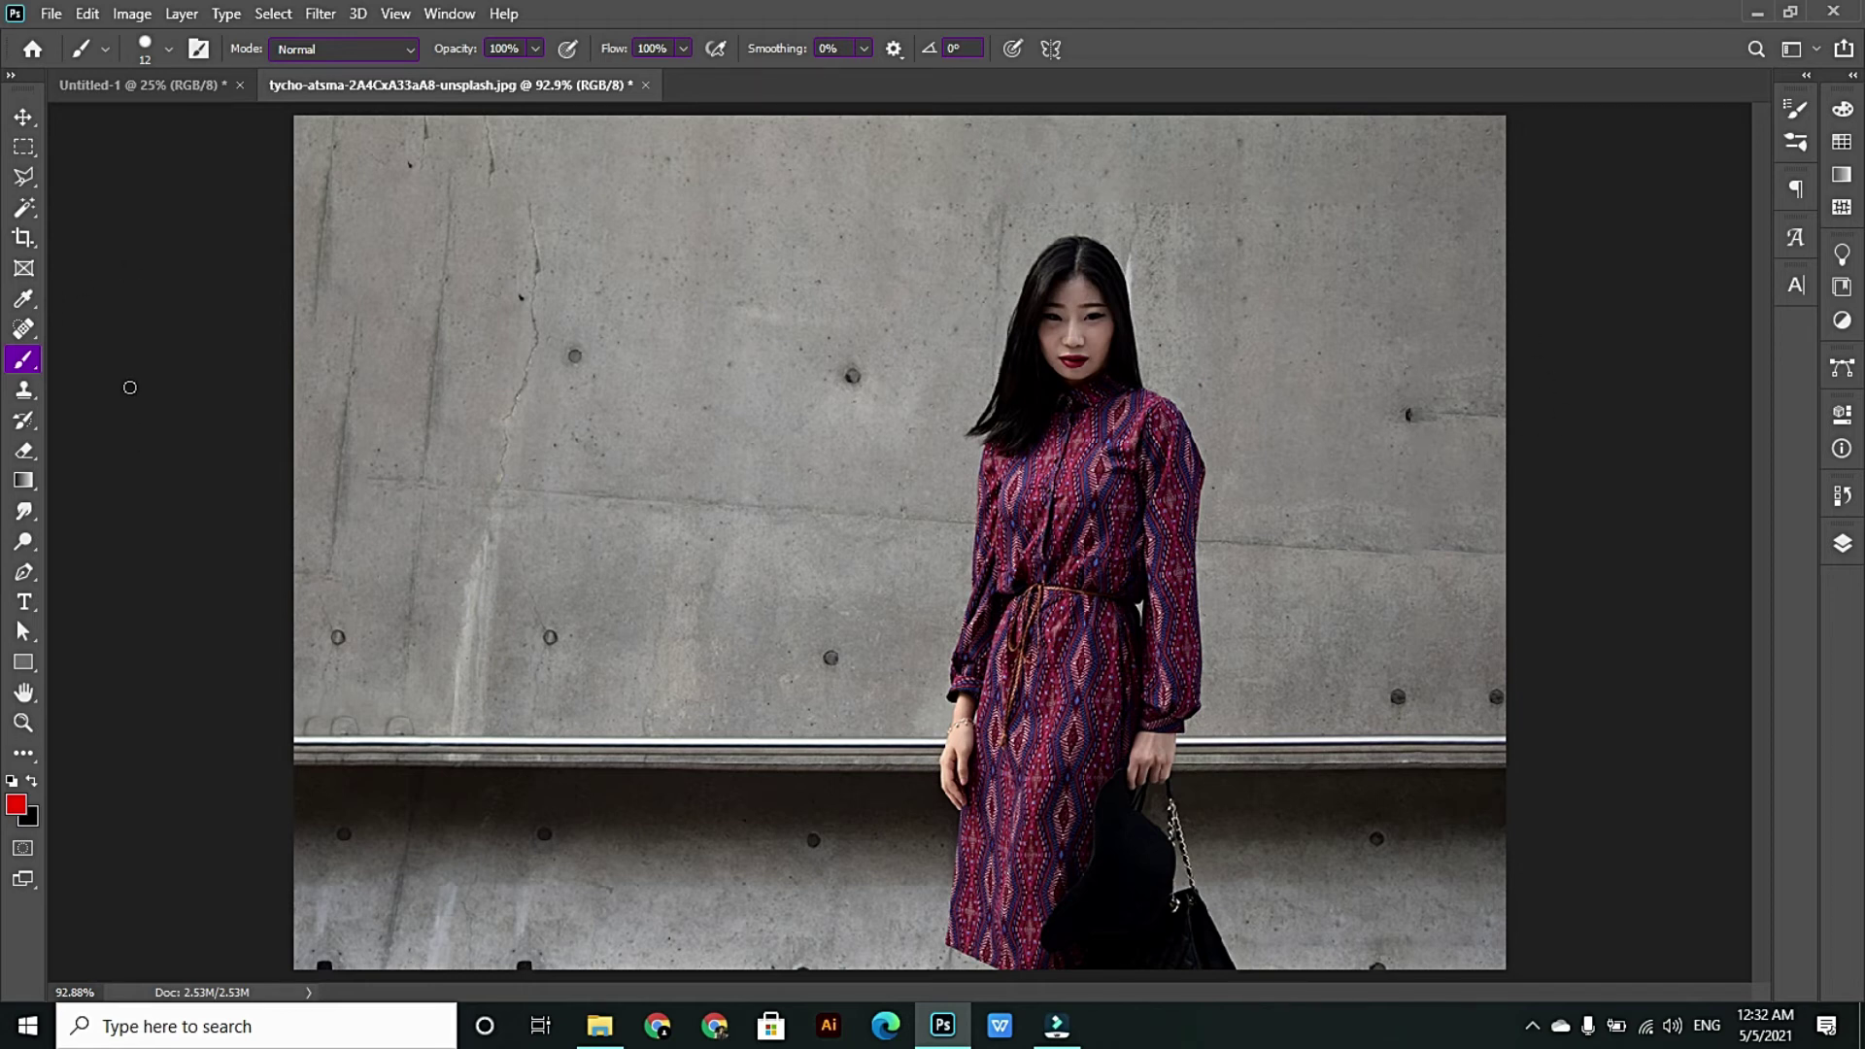
- Remove the three dark holes from the upper wall on both sides of the woman using the Spot Healing Brush in Content-Aware mode
left_click(24, 328)
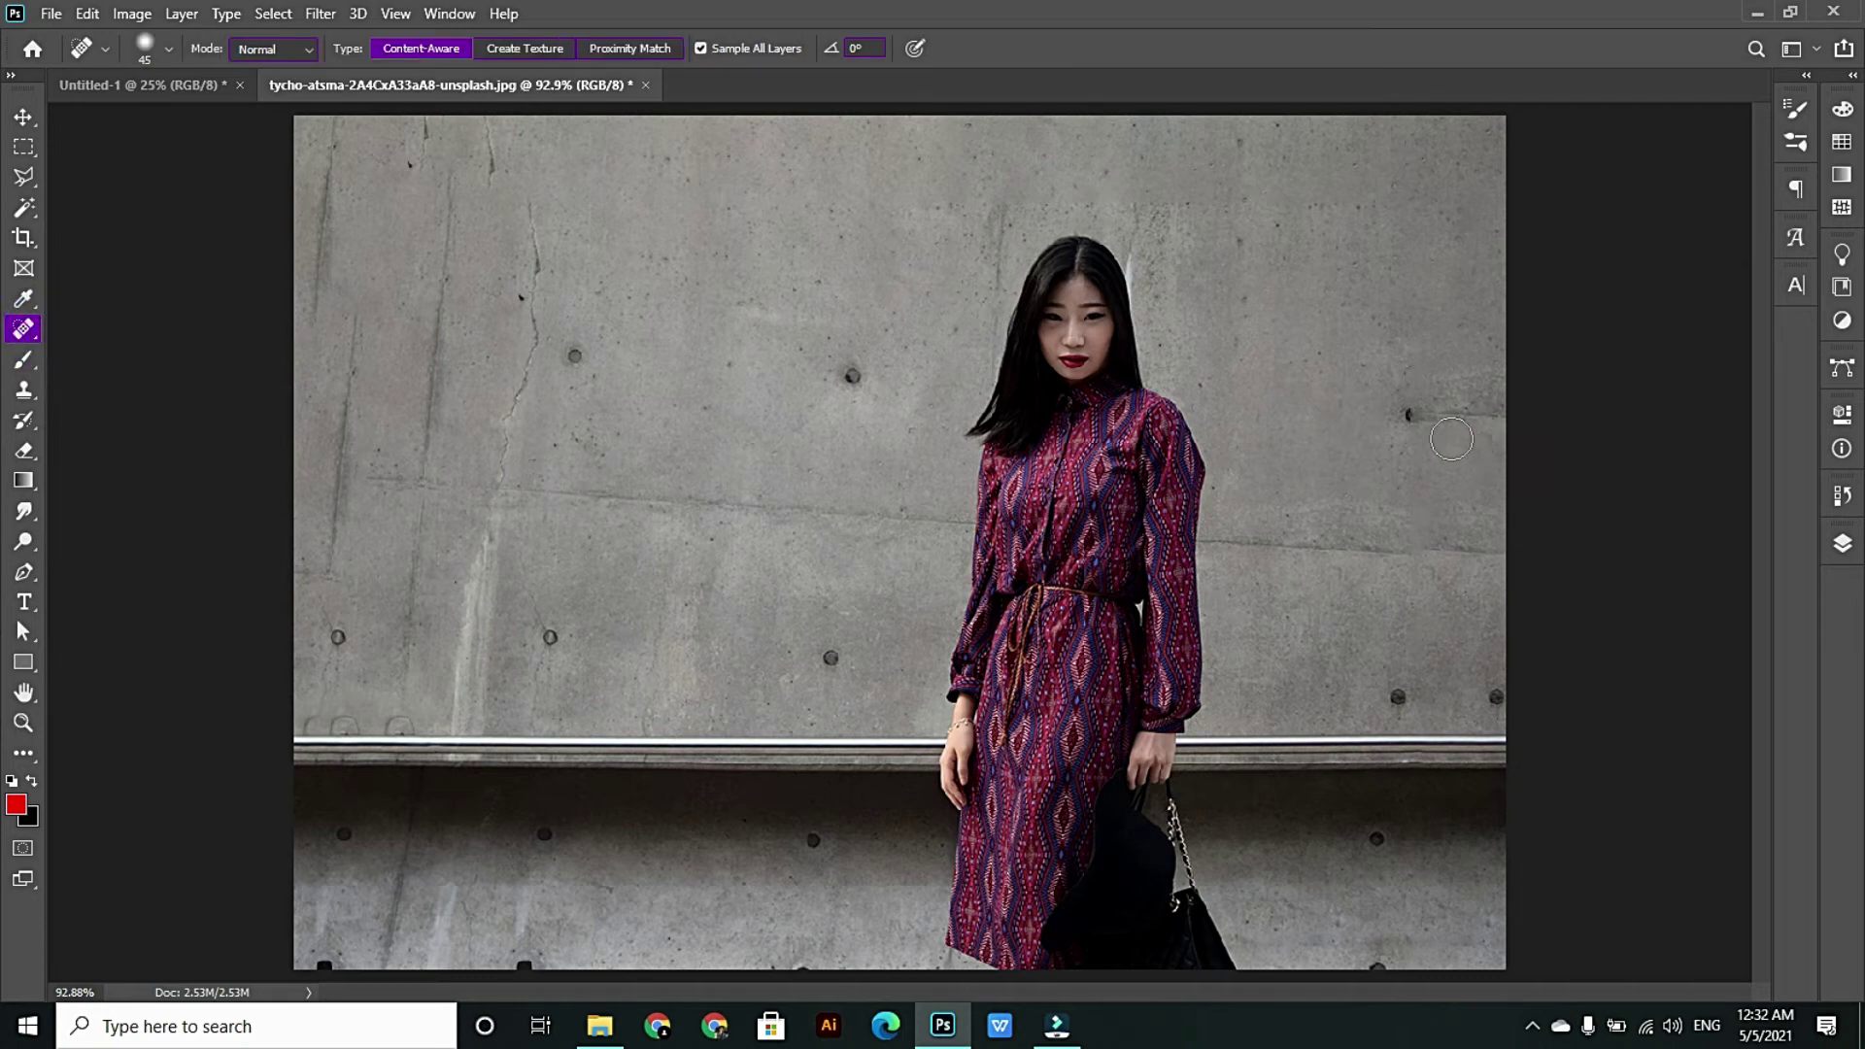
right_click(34, 335)
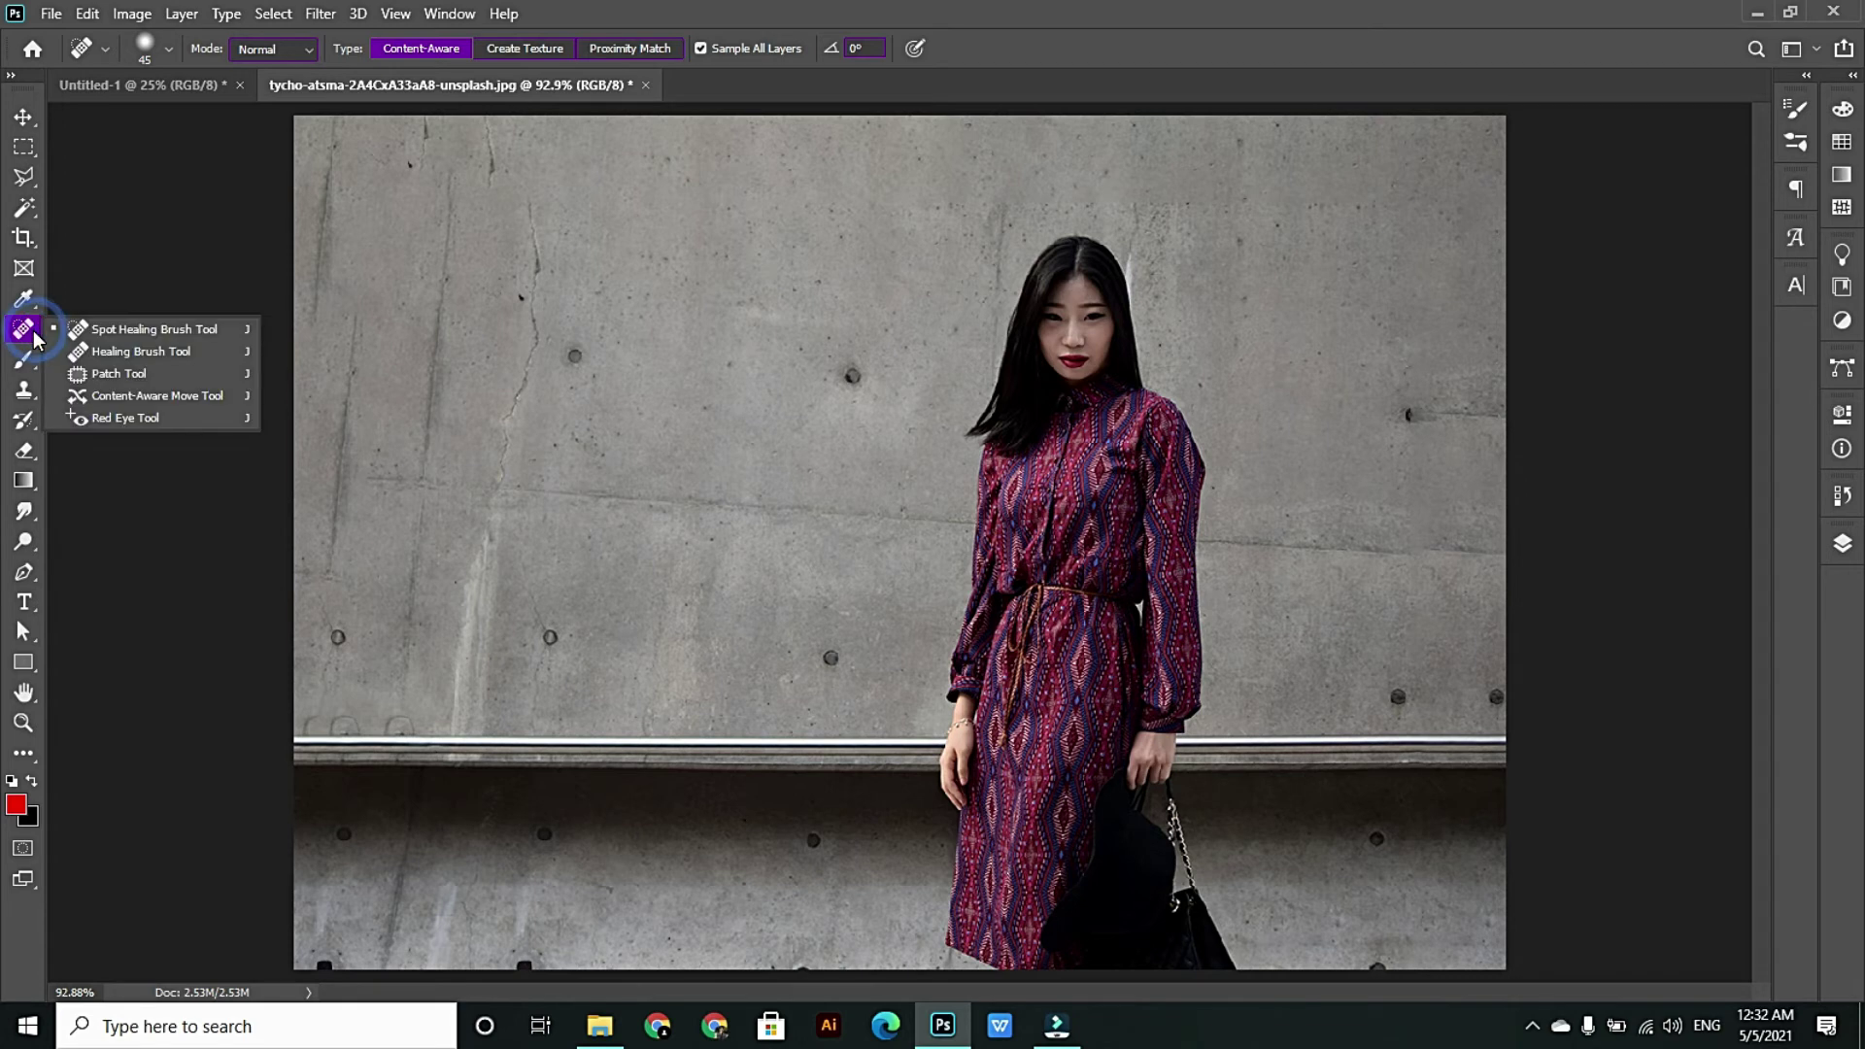
left_click(105, 331)
mouse_move(1402, 415)
left_mouse_down()
mouse_move(1488, 391)
mouse_move(1408, 408)
left_mouse_up()
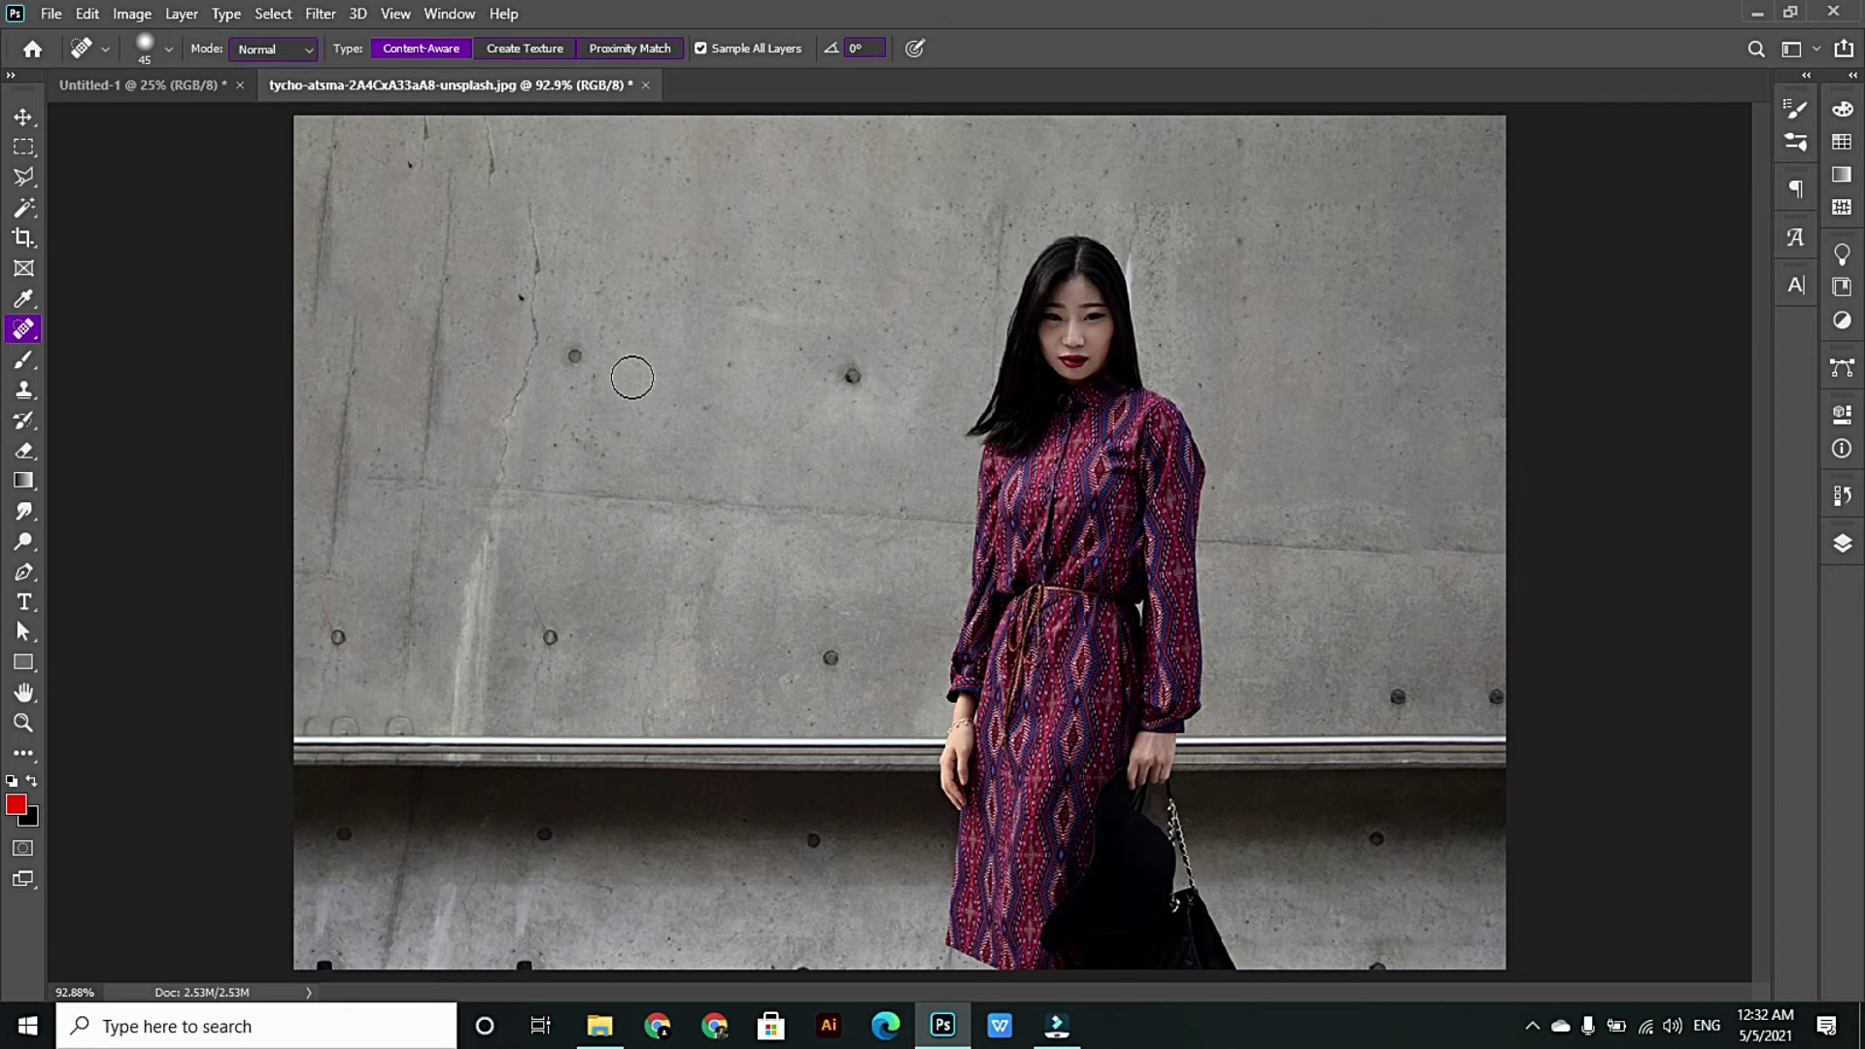
left_click(575, 356)
left_click(852, 376)
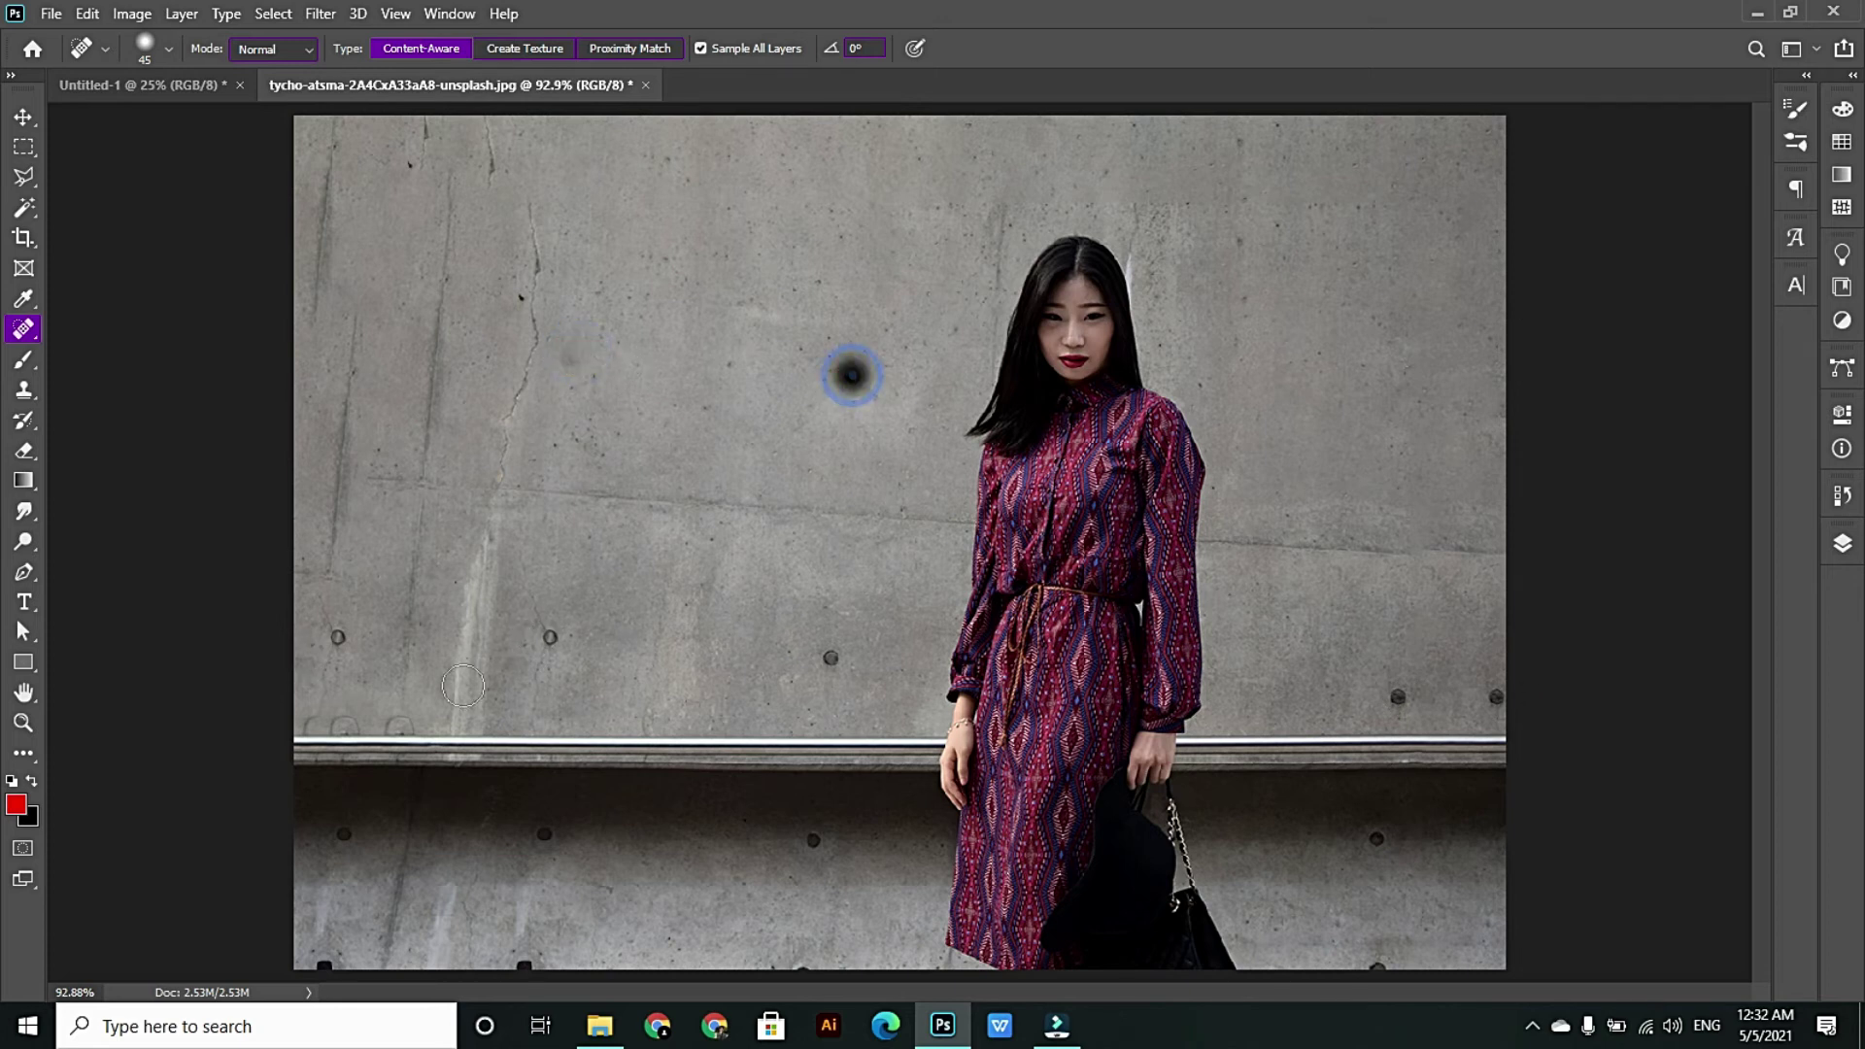
left_click(846, 370)
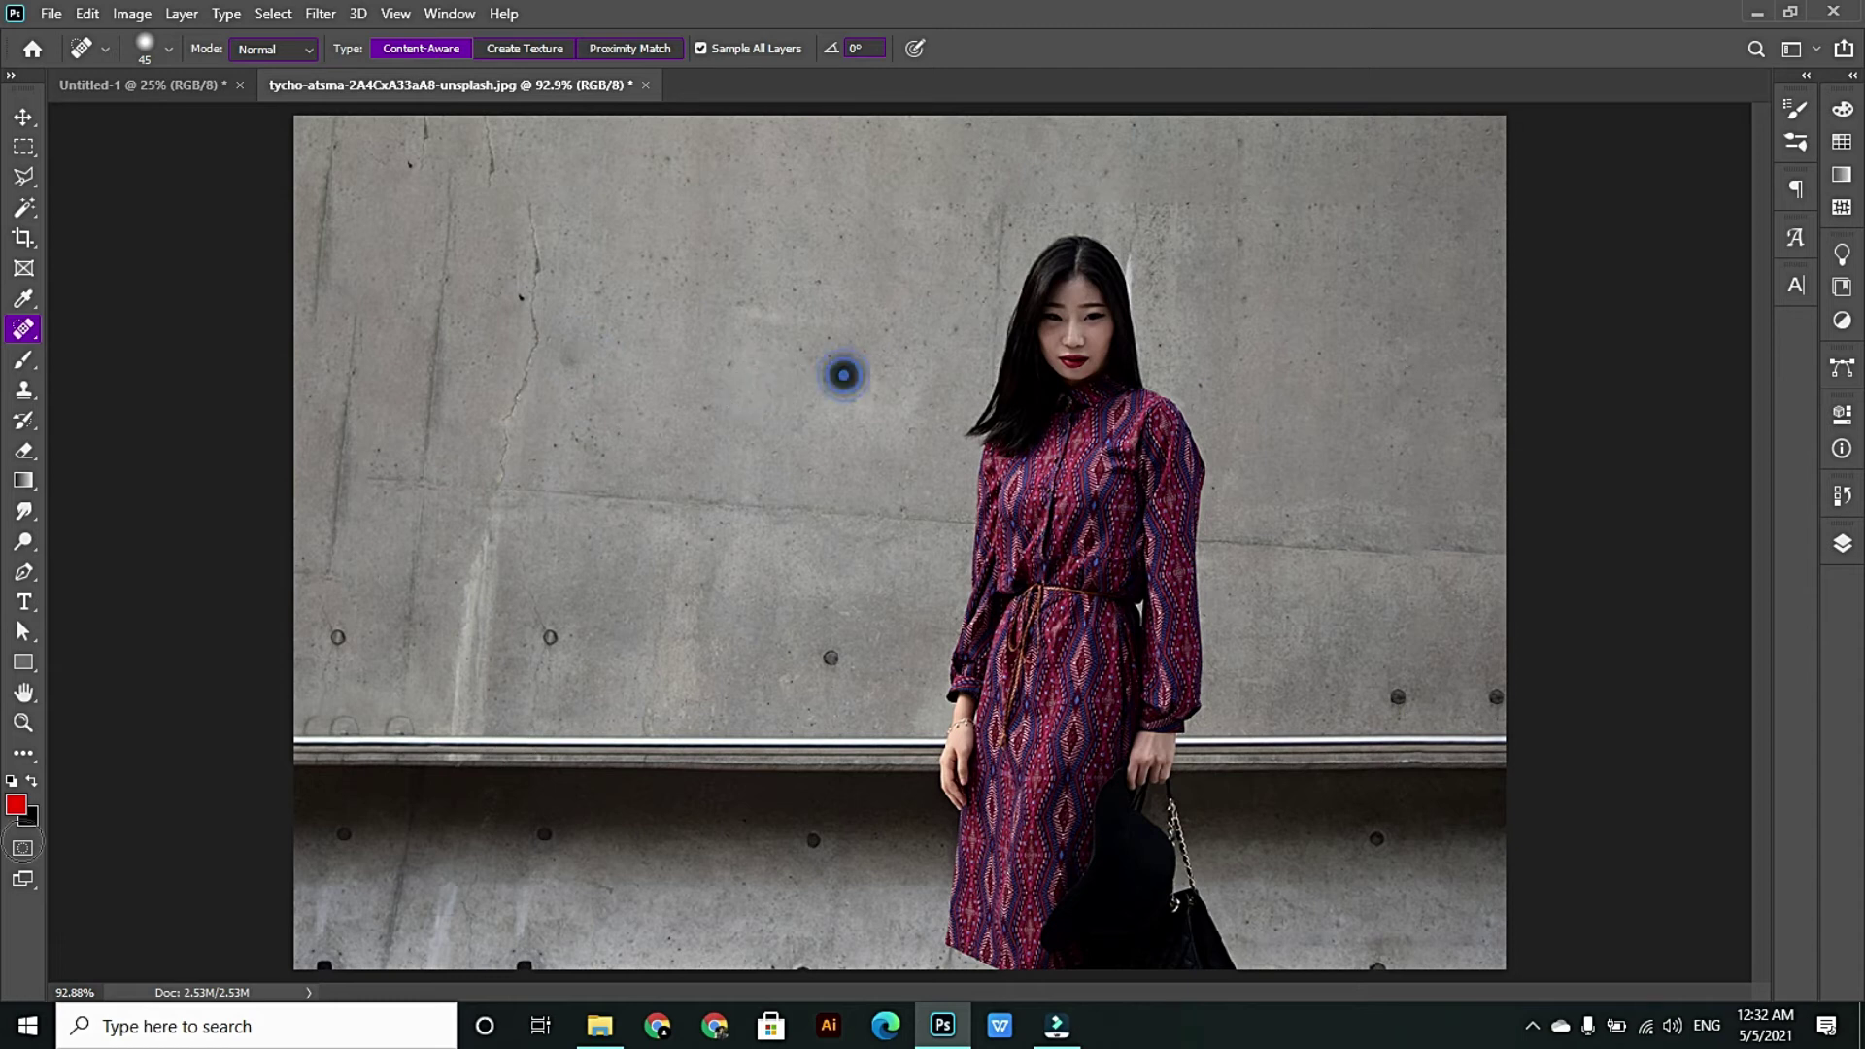
left_click(572, 361)
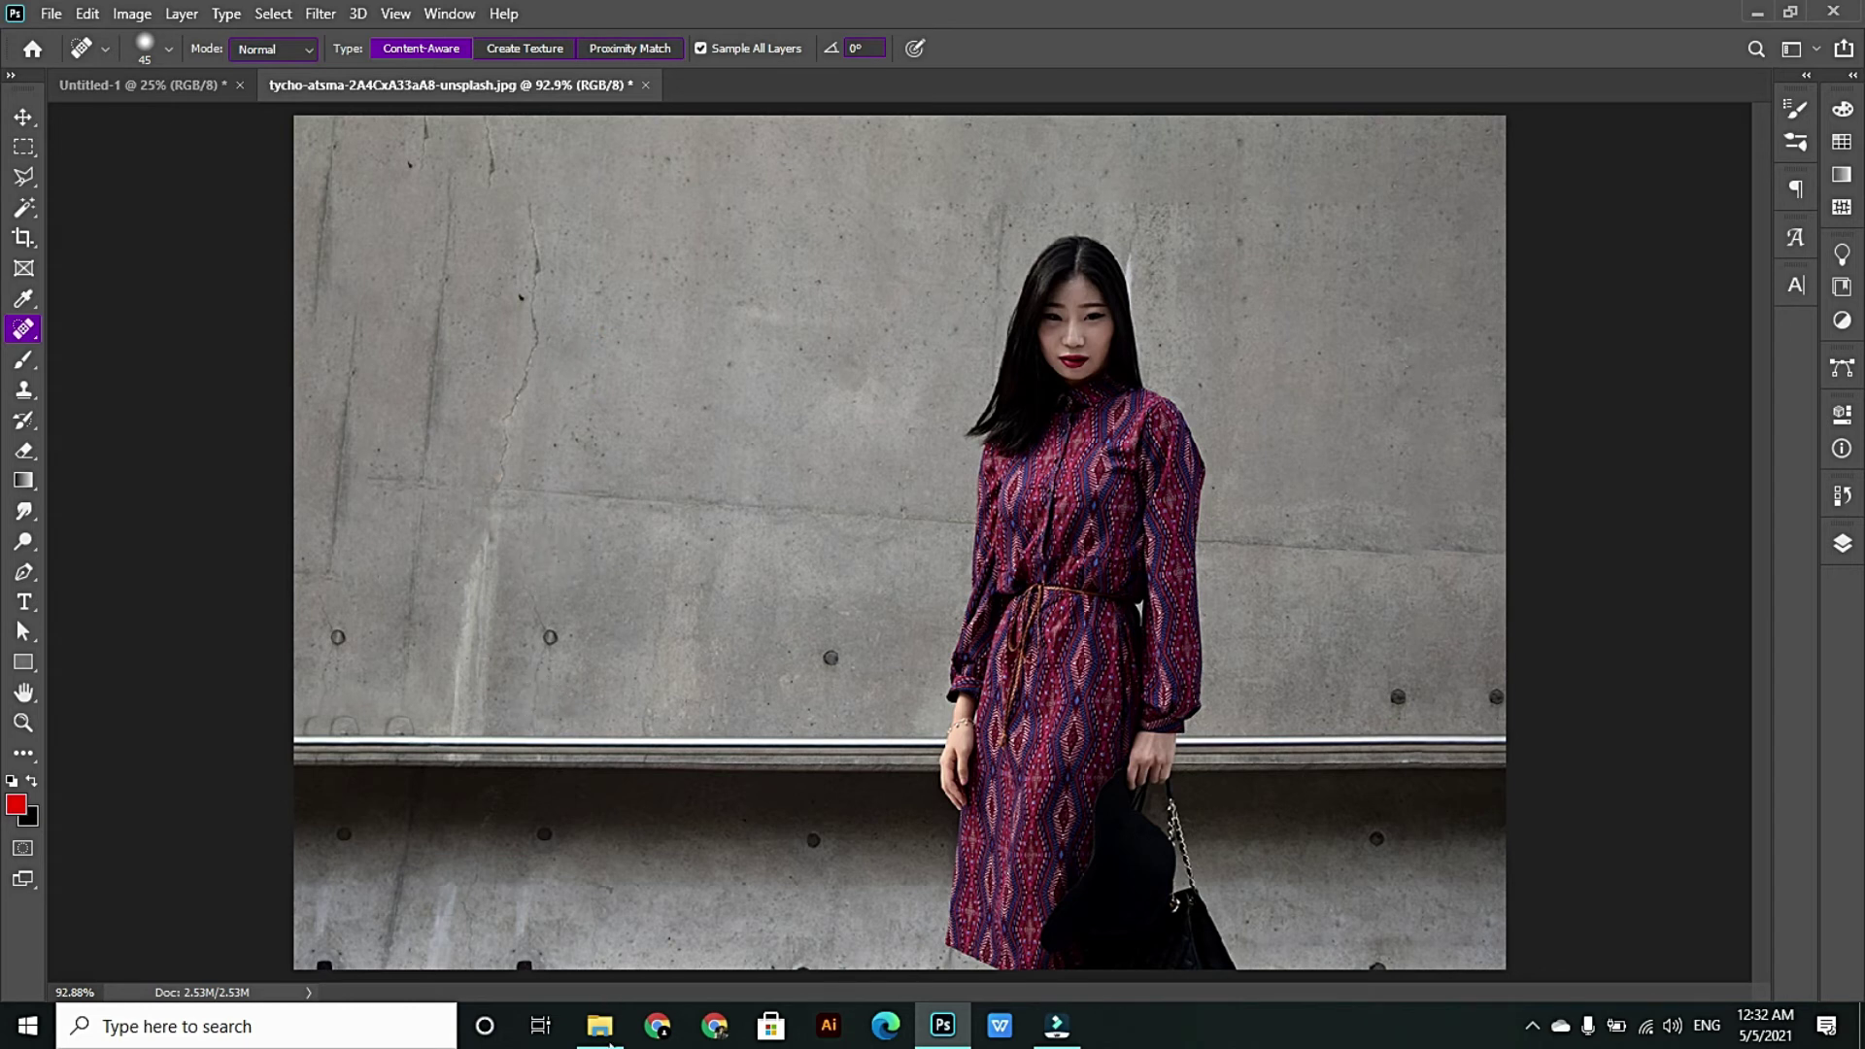
left_click(23, 117)
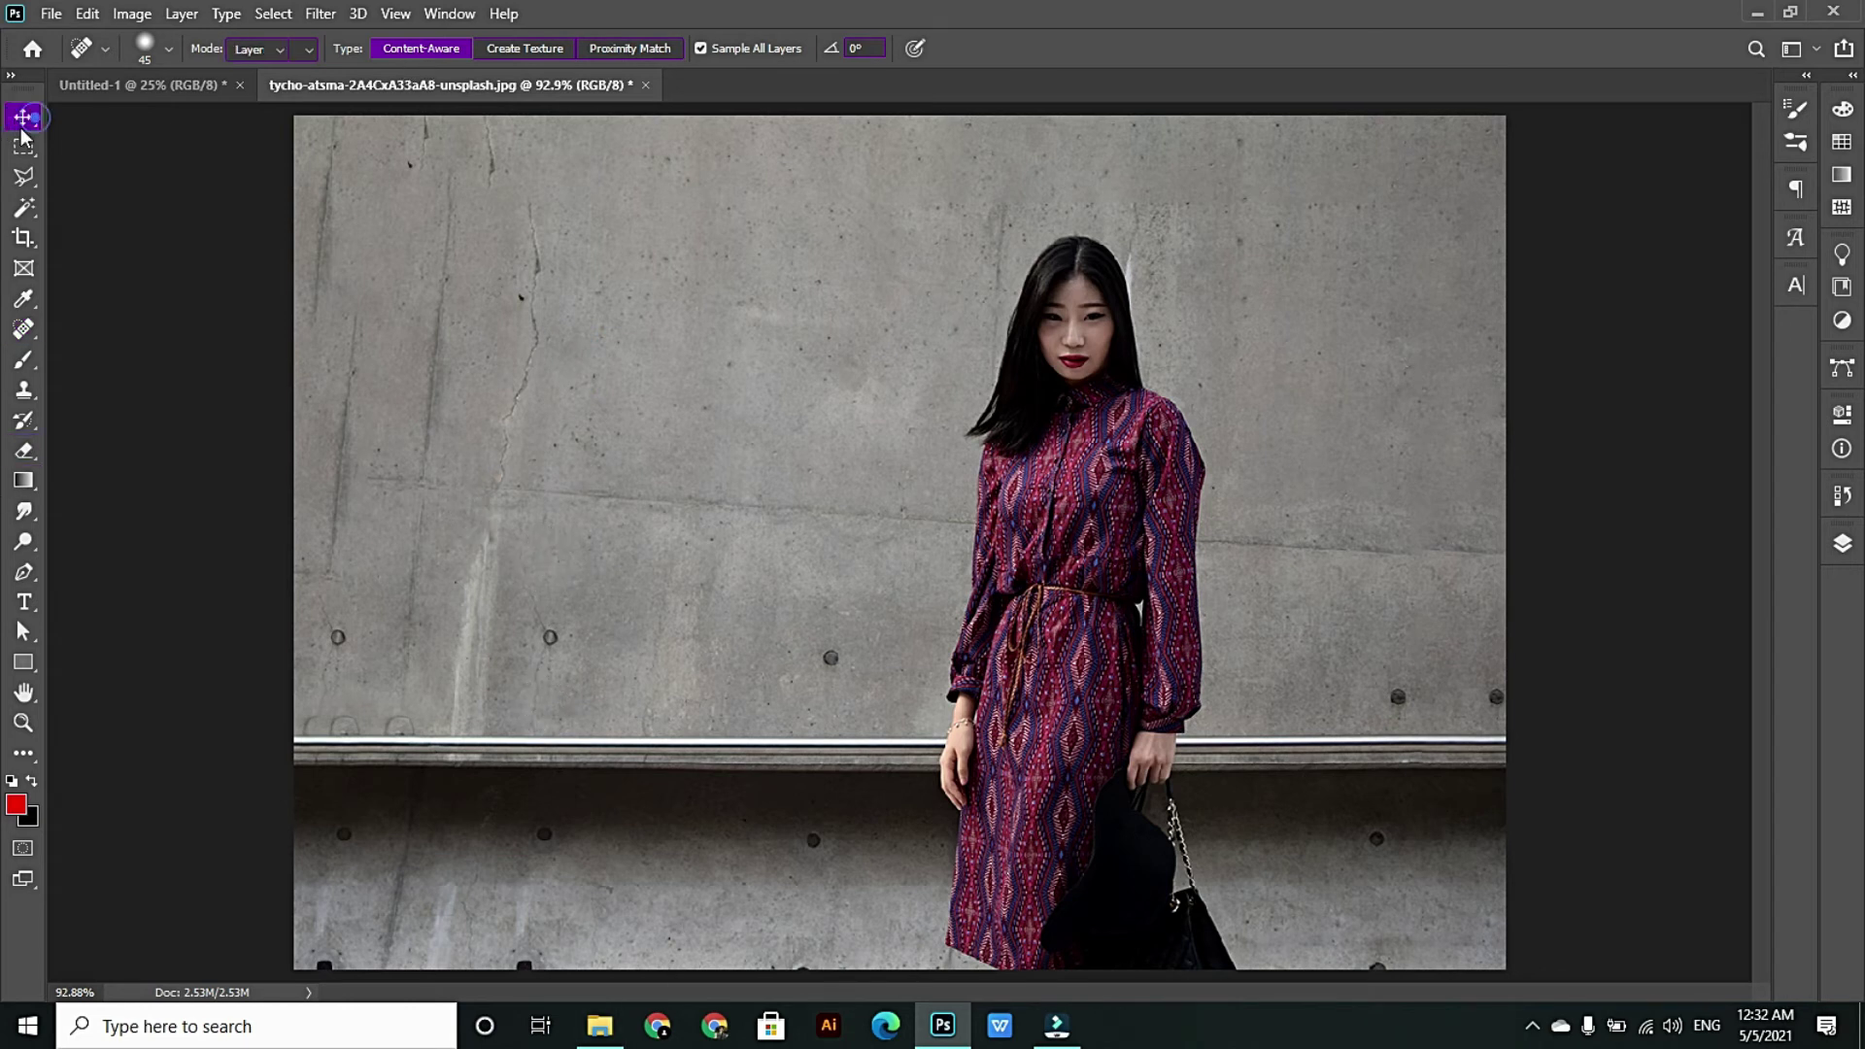
left_click(23, 237)
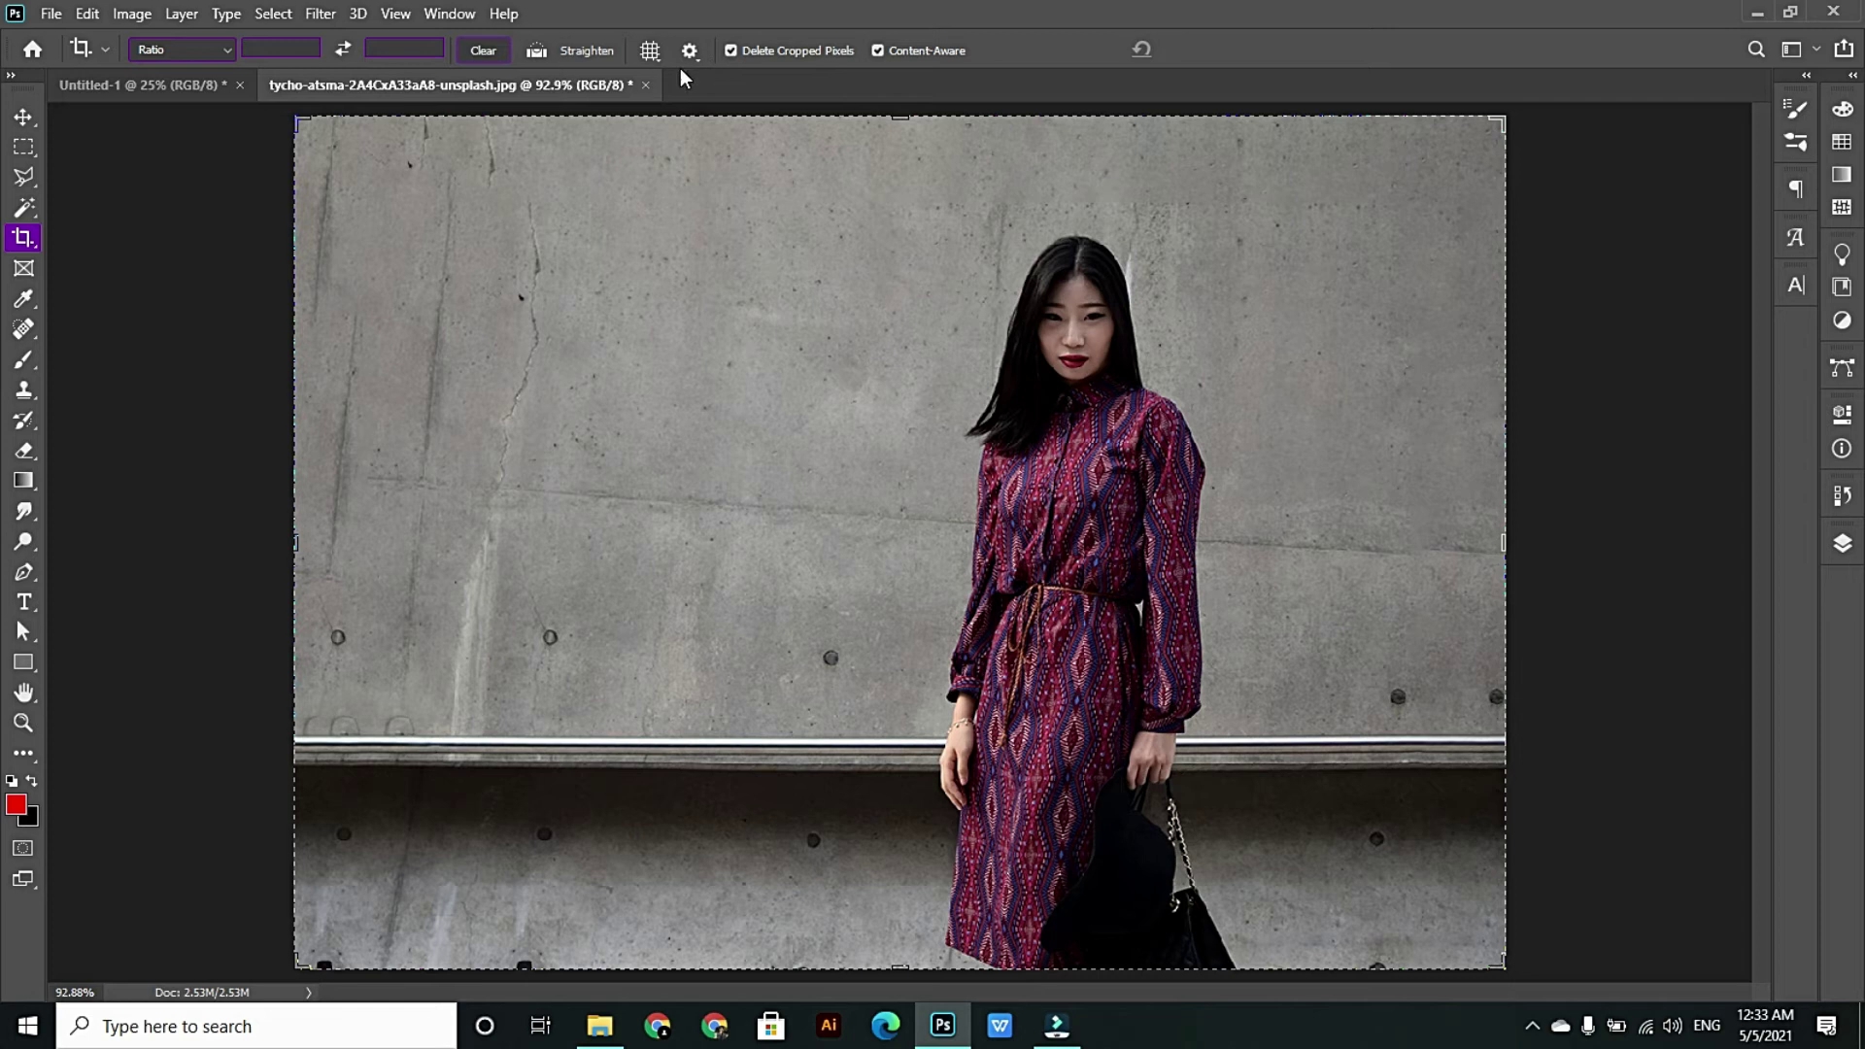
left_click(23, 116)
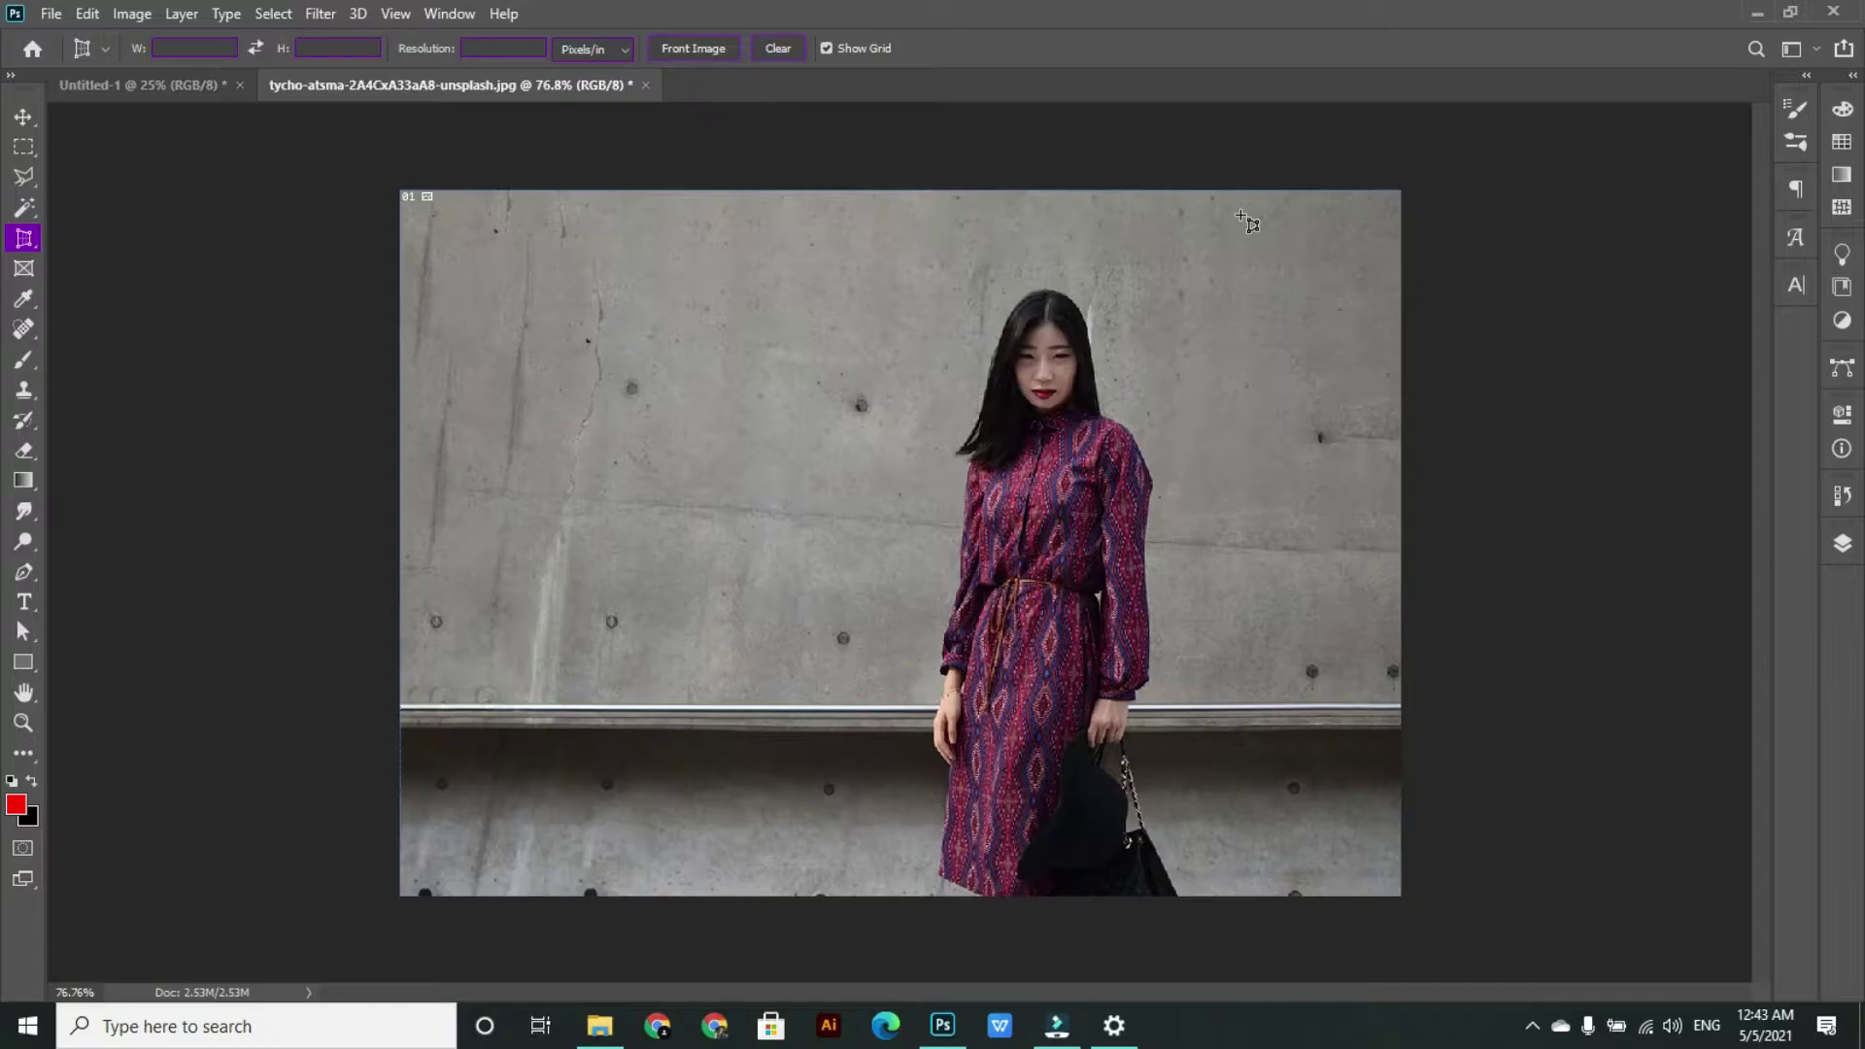
left_click(26, 115)
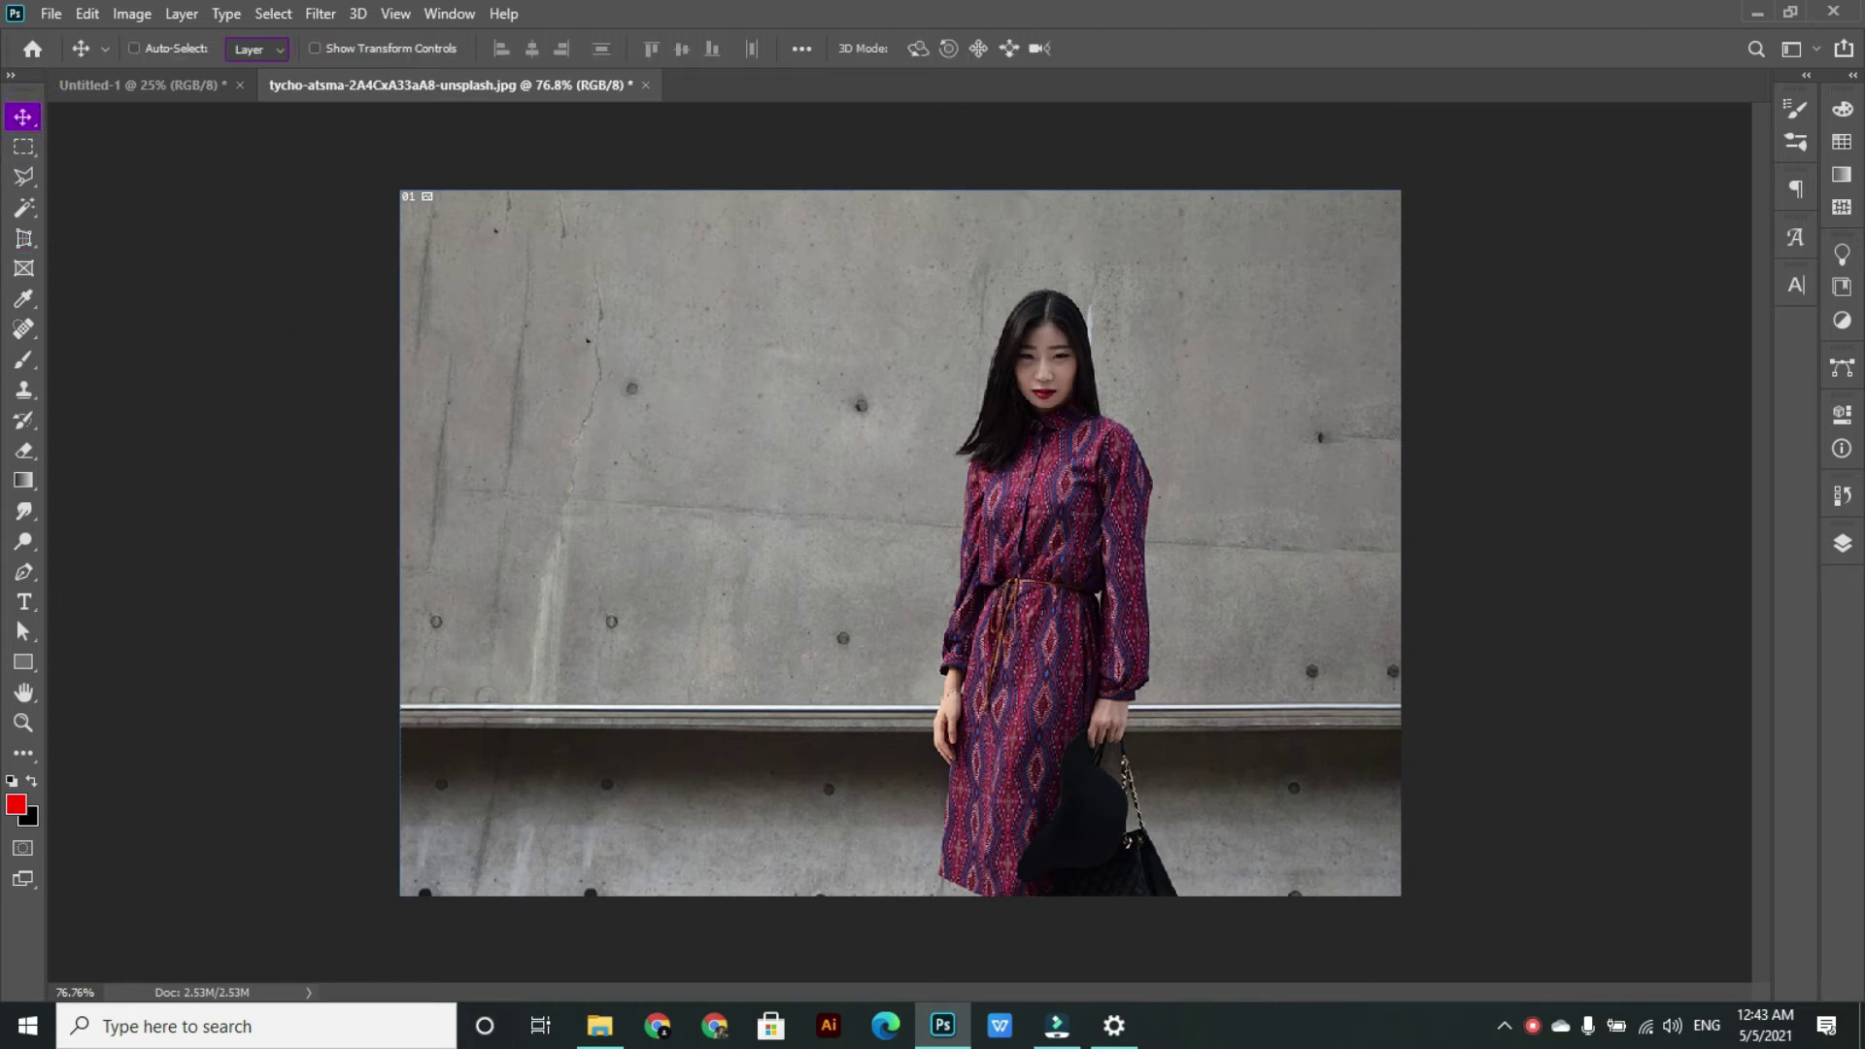
- Switch to File Explorer and open the open-book photo from New folder as a separate document in Photoshop
left_click(600, 1025)
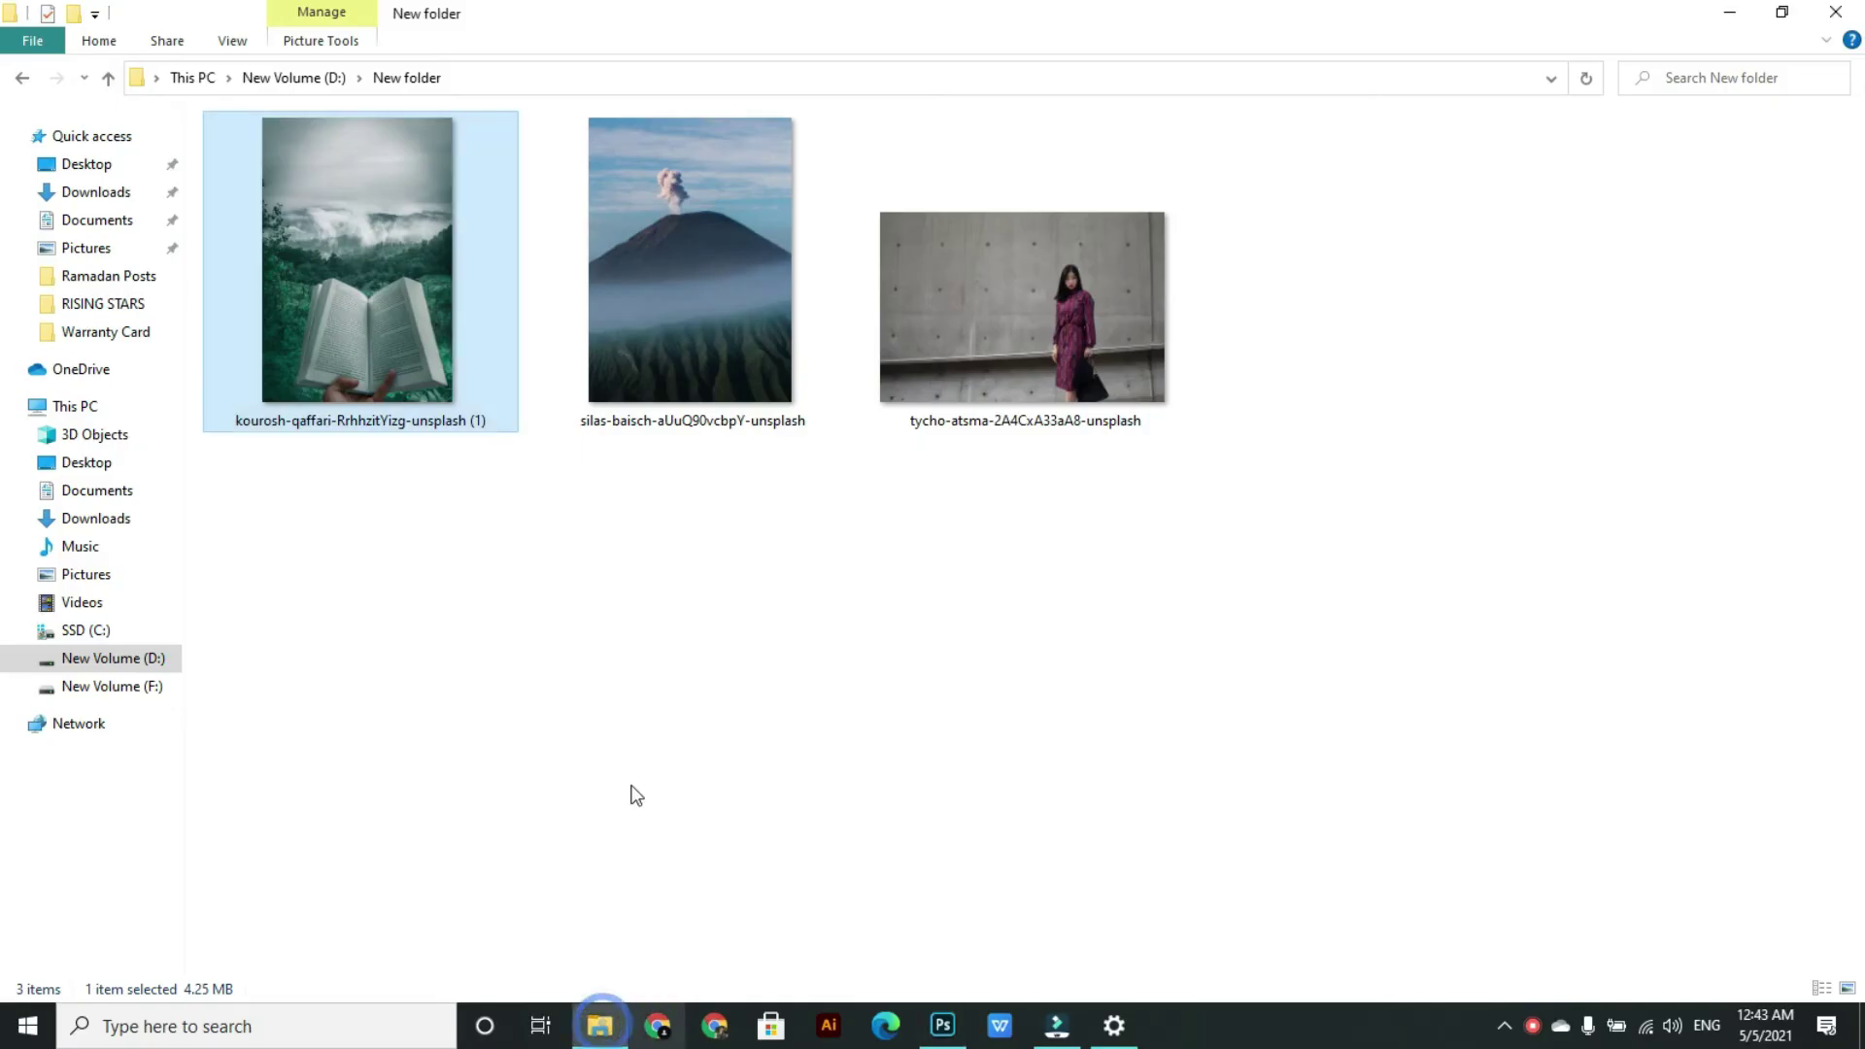
left_click(529, 645)
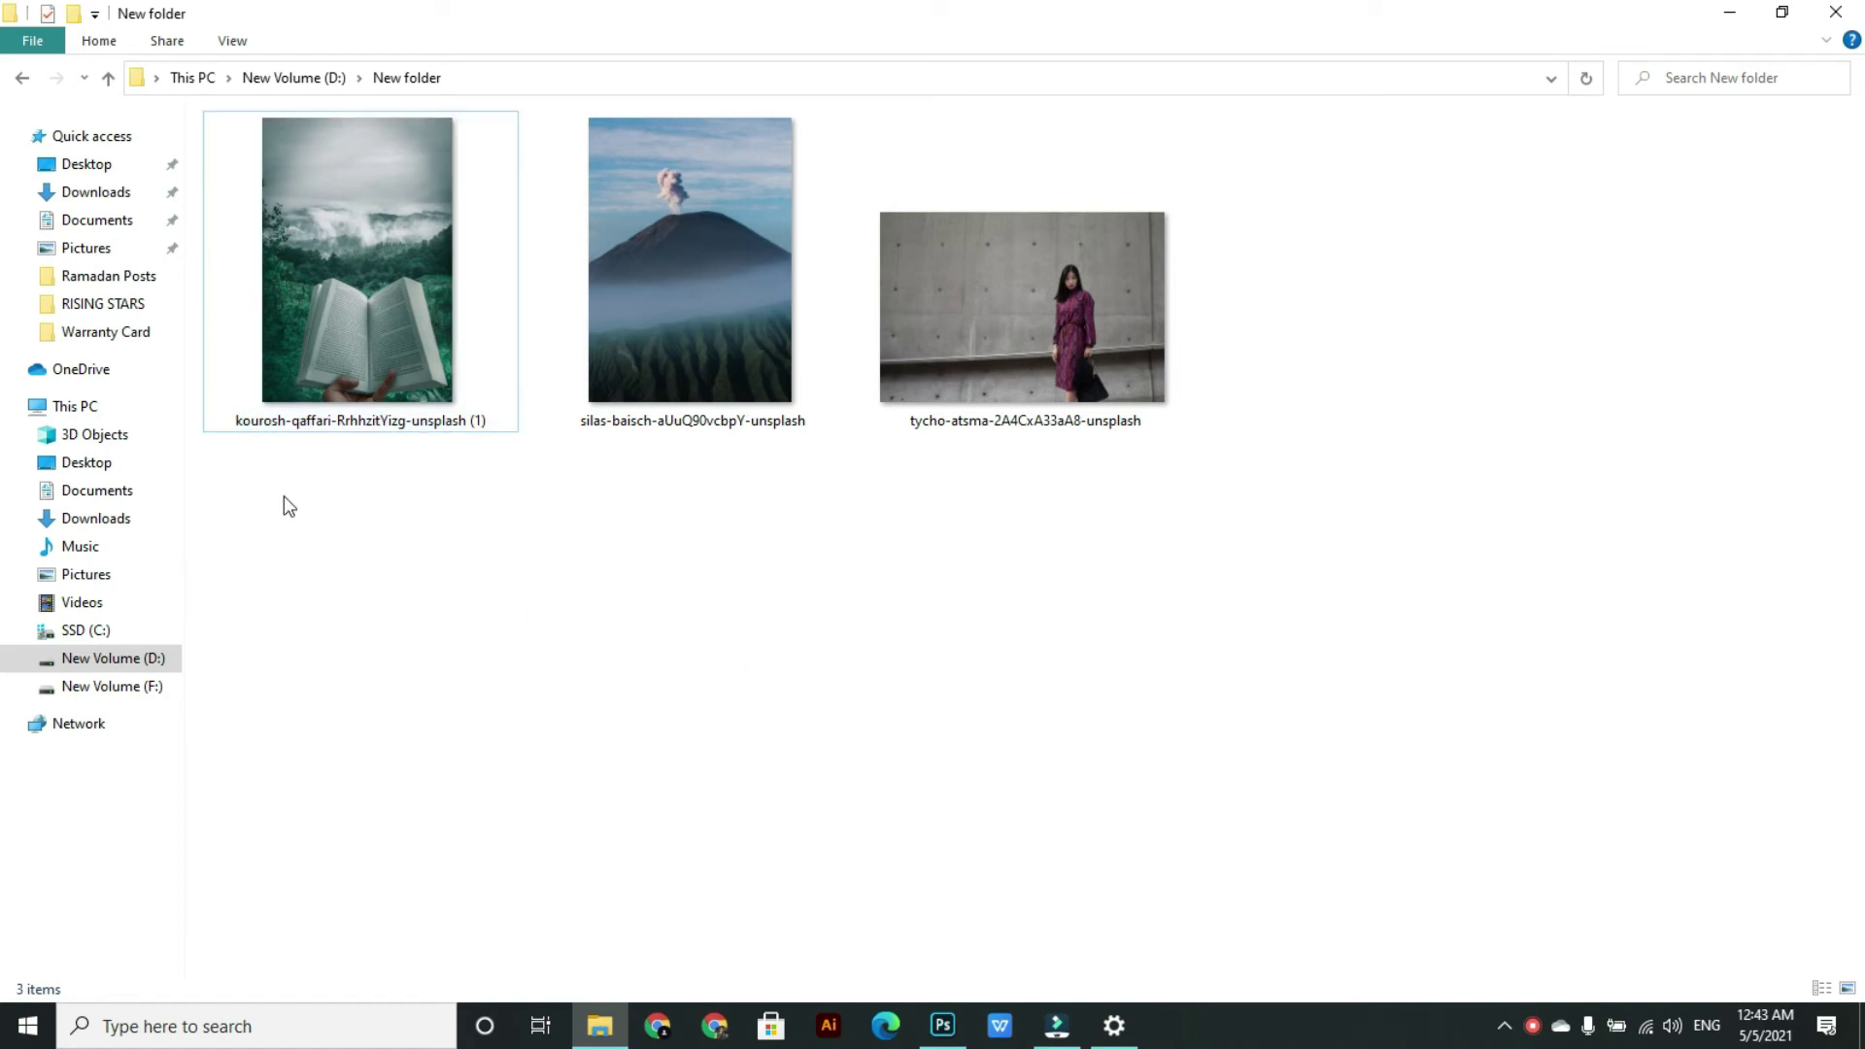
left_click_drag(361, 303, 1538, 87)
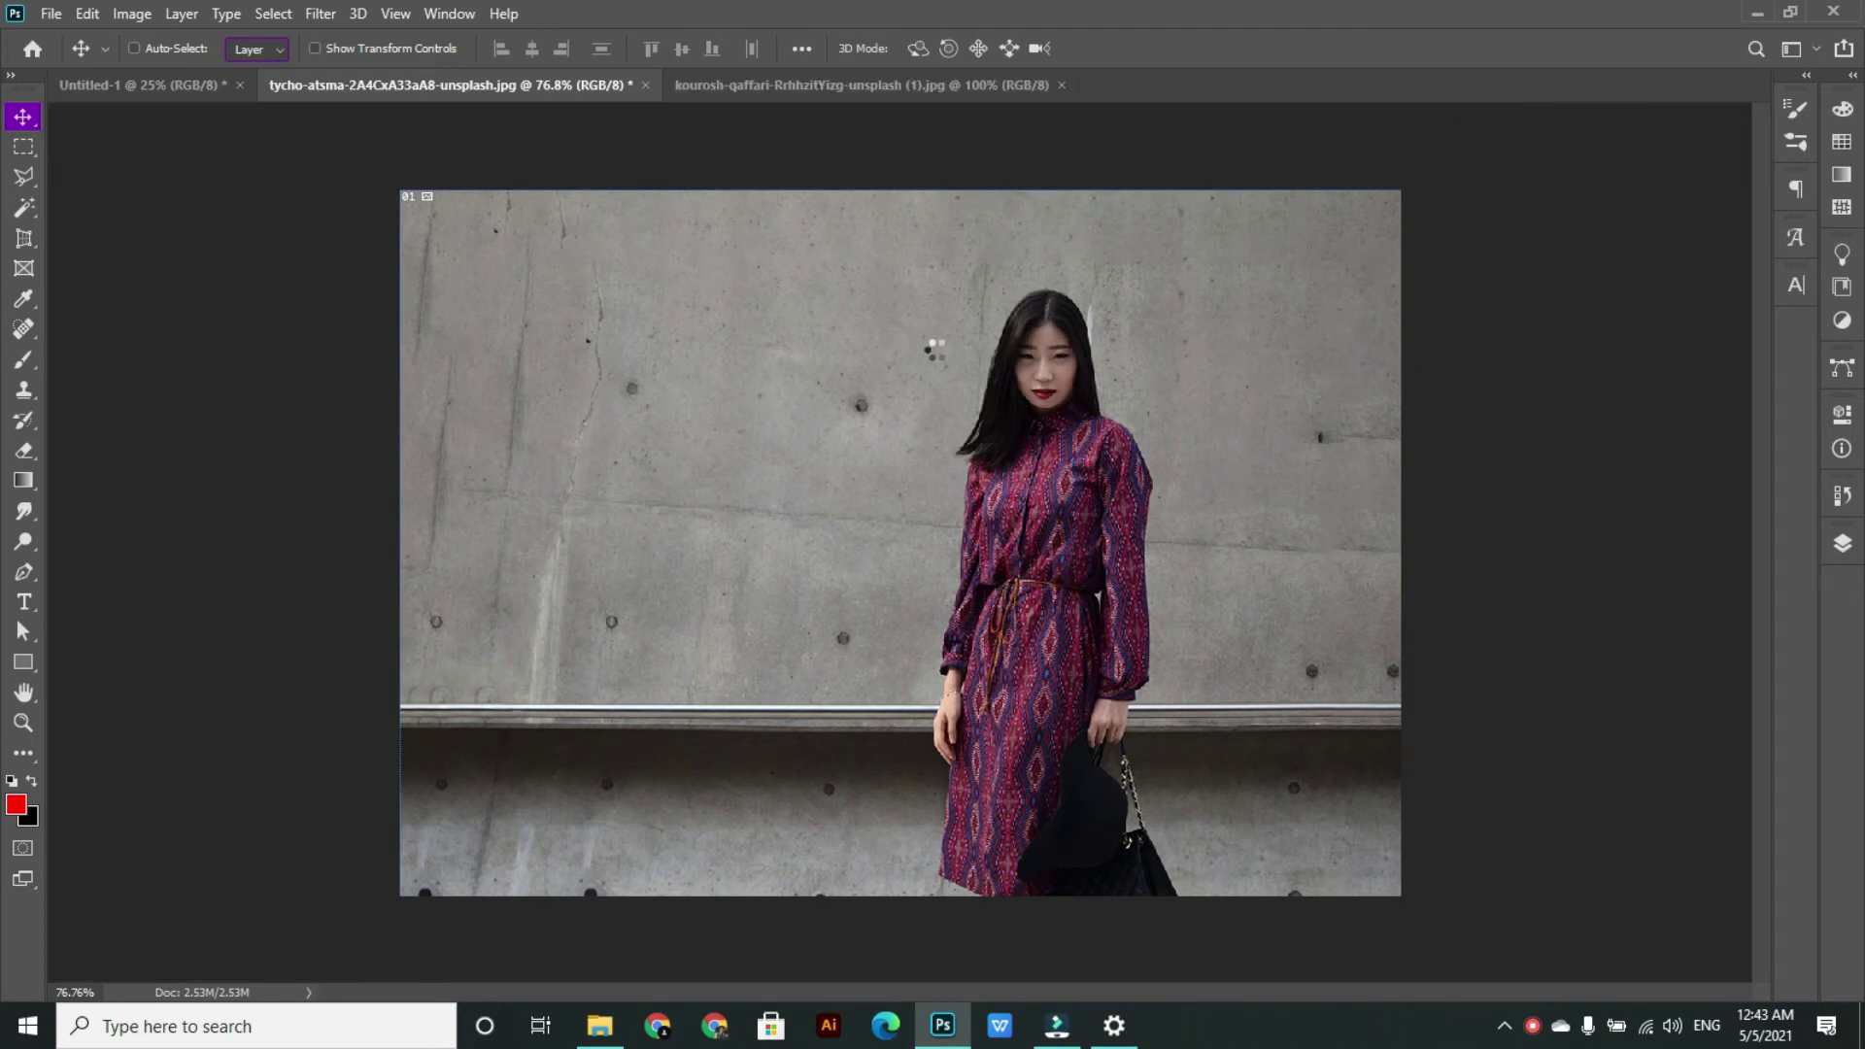
key("ctrl+plus")
scroll(937, 352, "down", 2)
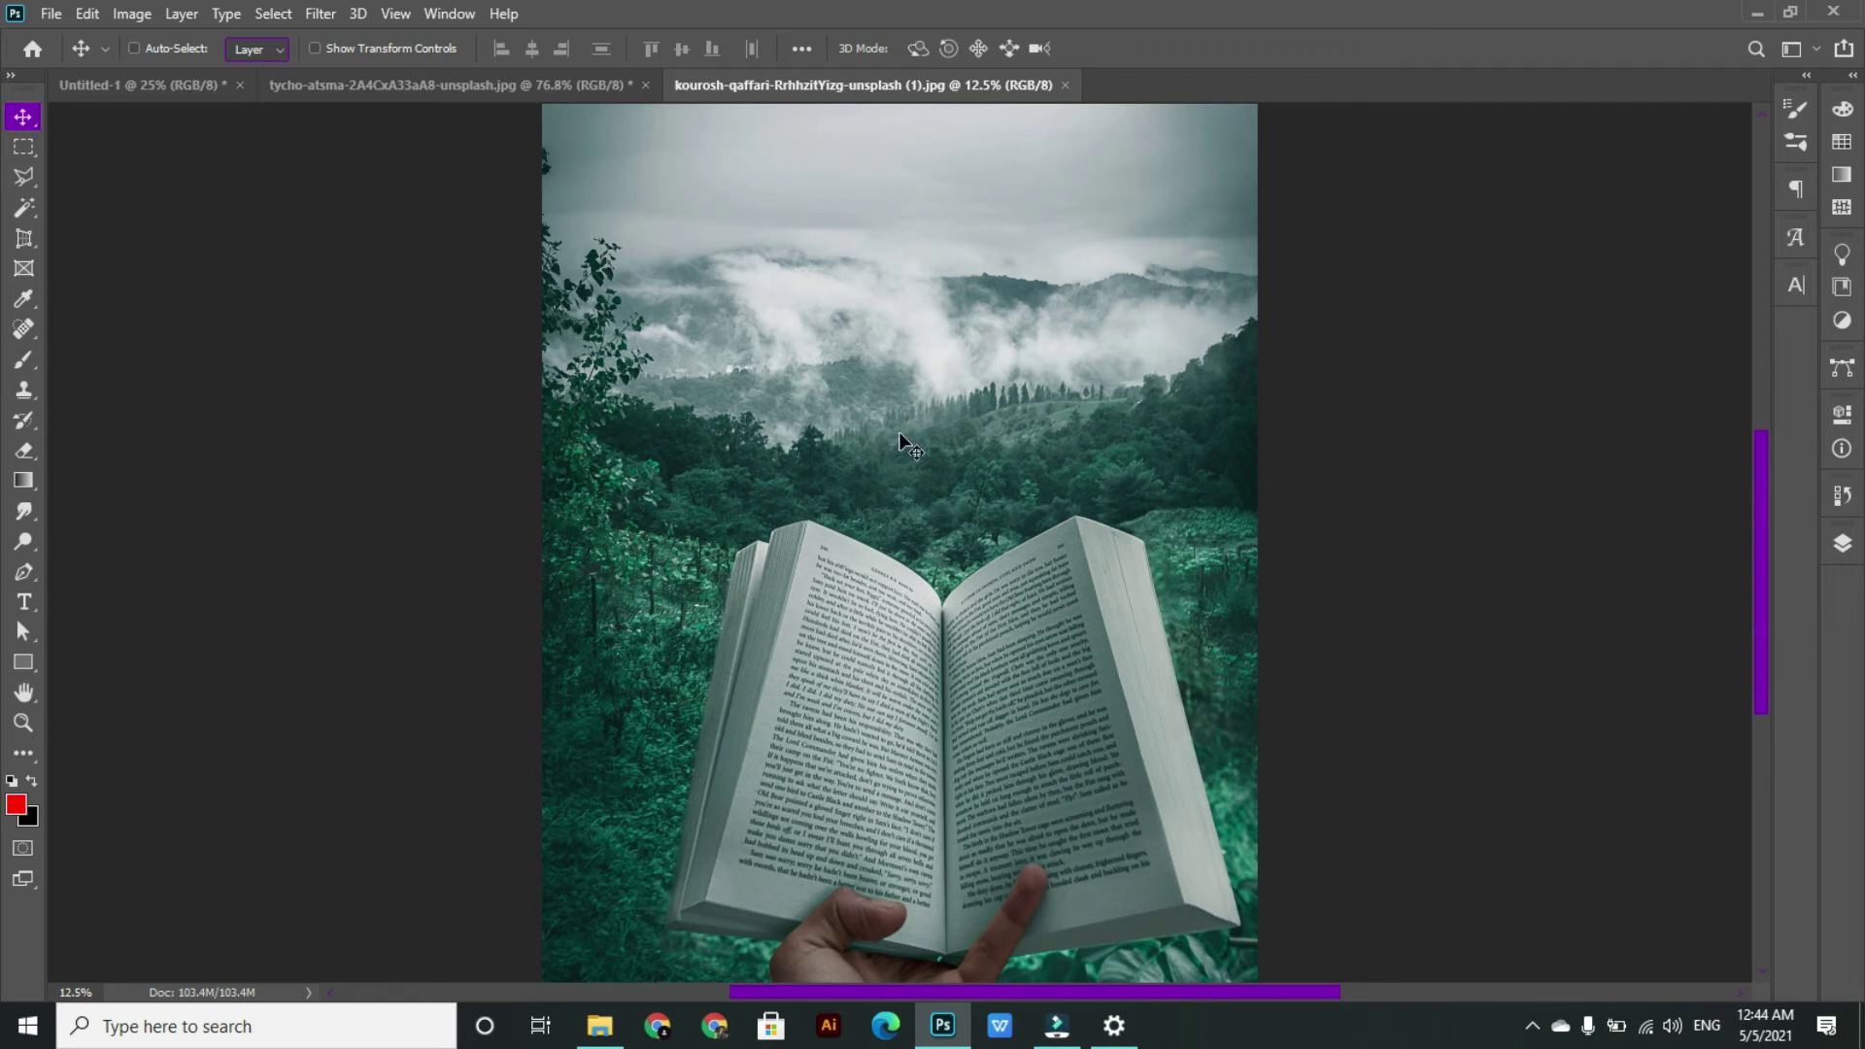
scroll(902, 433, "down", 4)
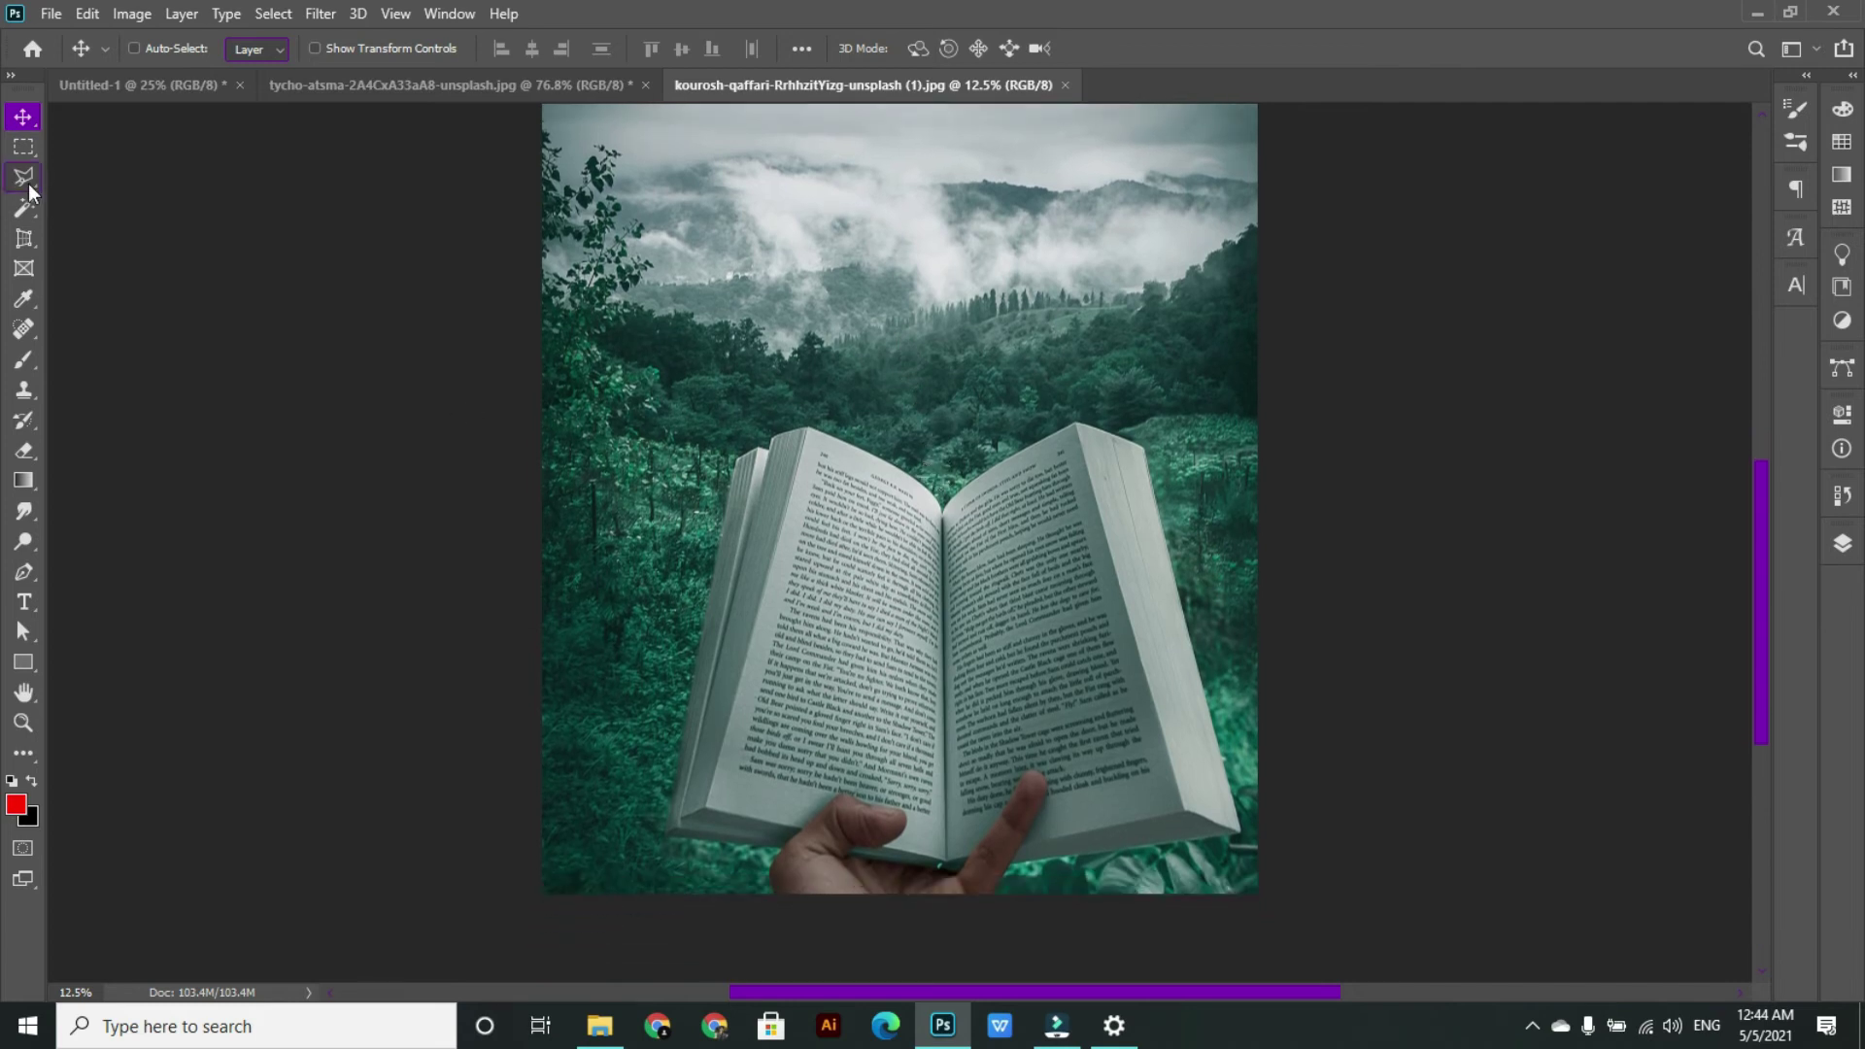
- Check the standard Crop tool and choose the Perspective Crop tool for the book photo
left_click(33, 238)
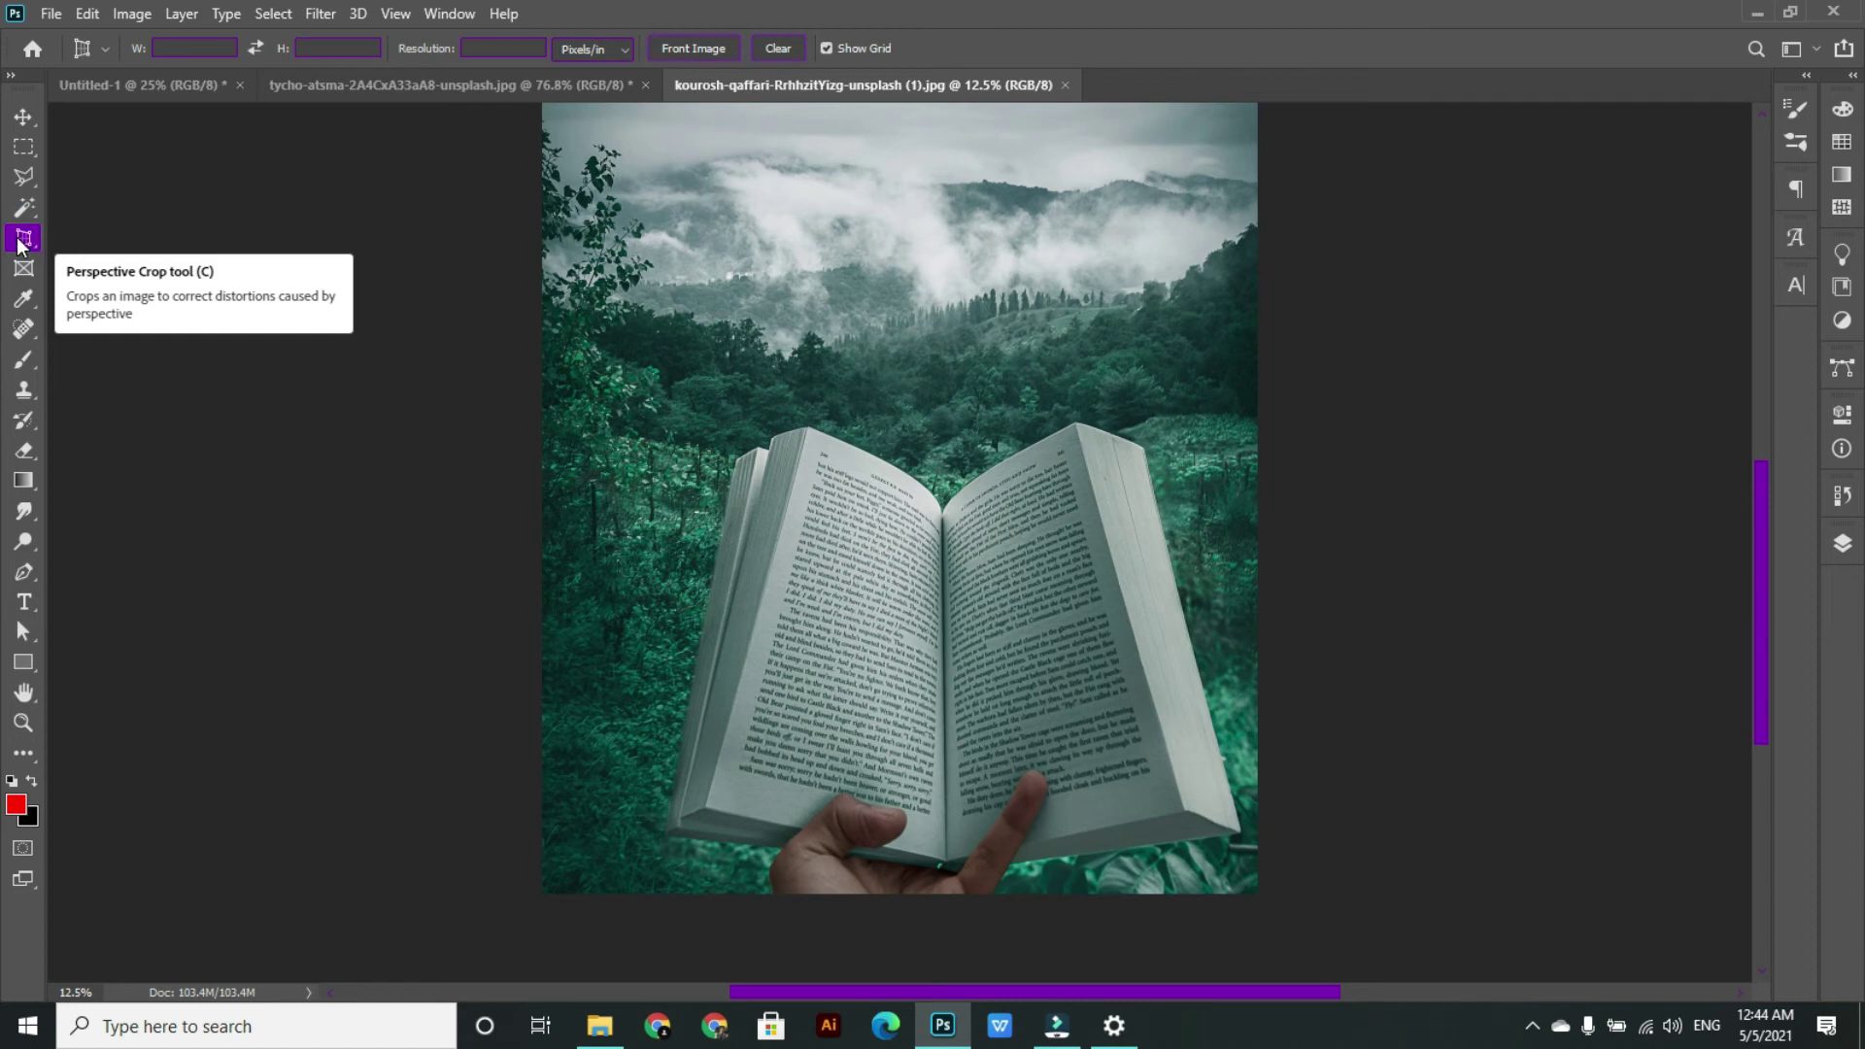
right_click(36, 245)
left_click(97, 241)
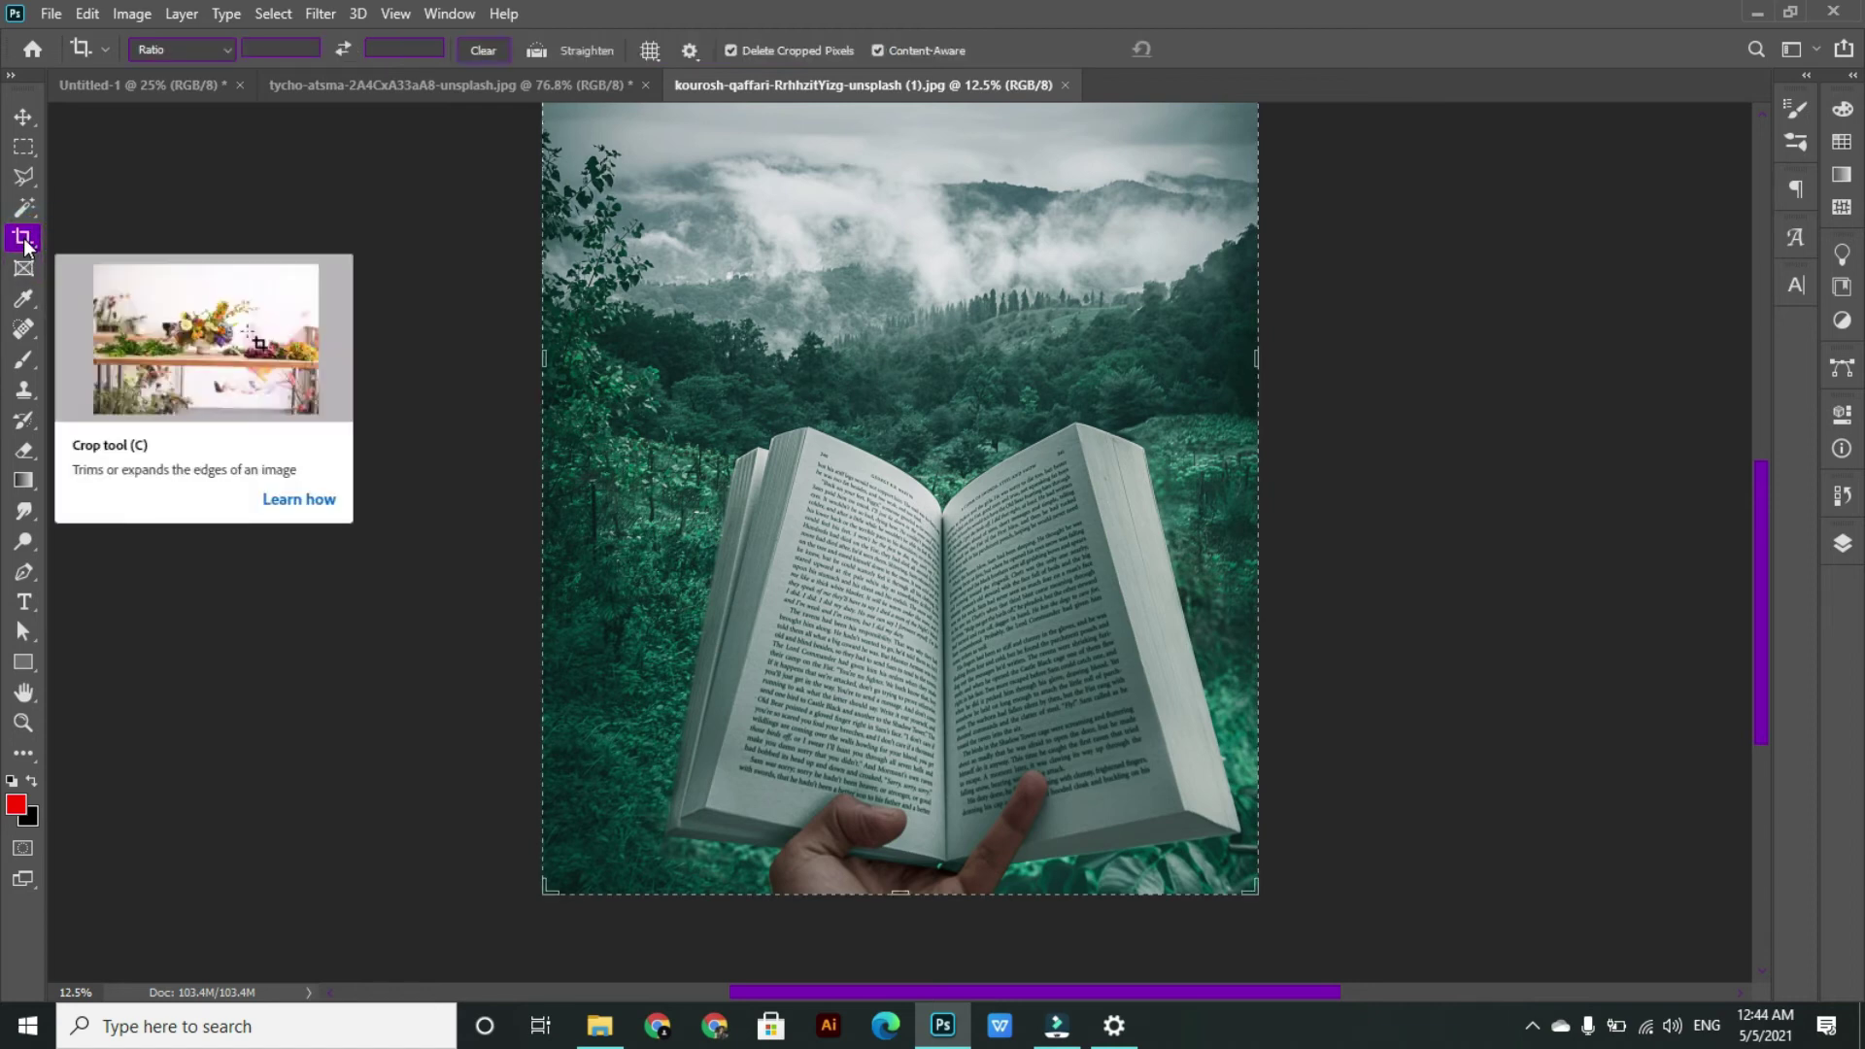
right_click(25, 243)
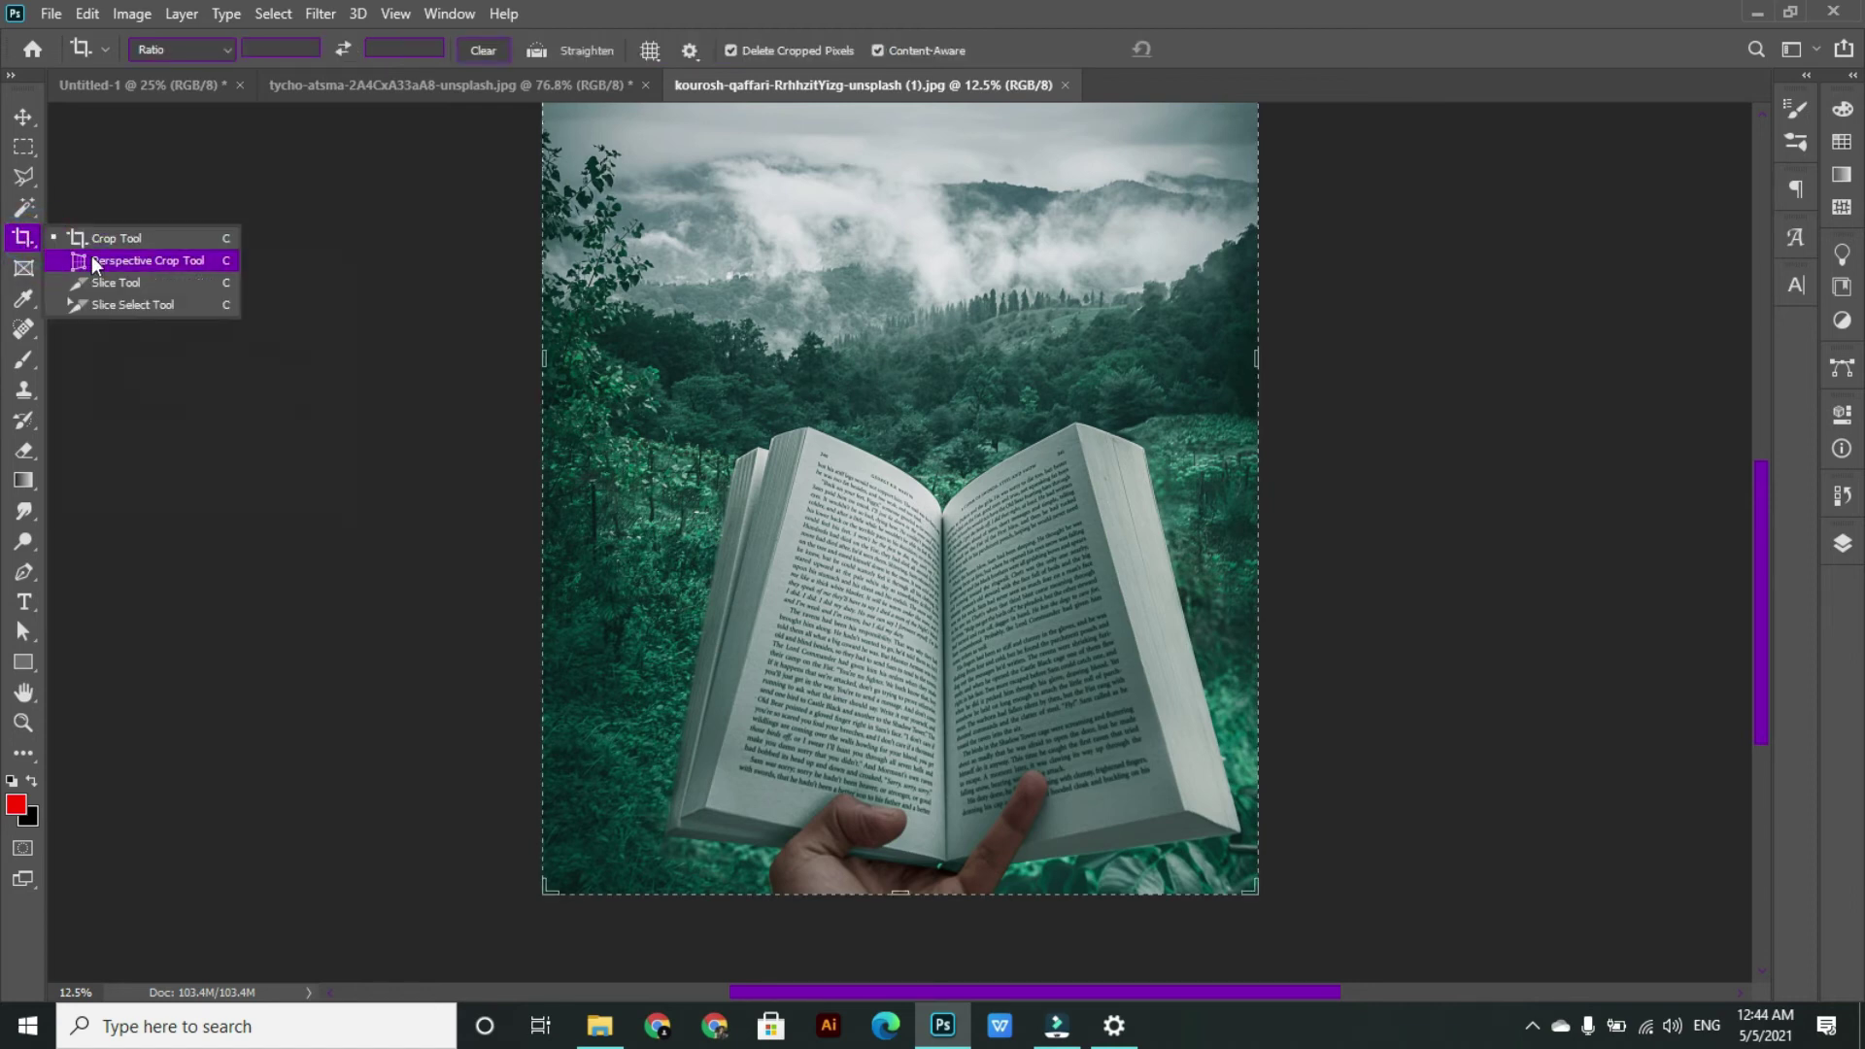
left_click(112, 262)
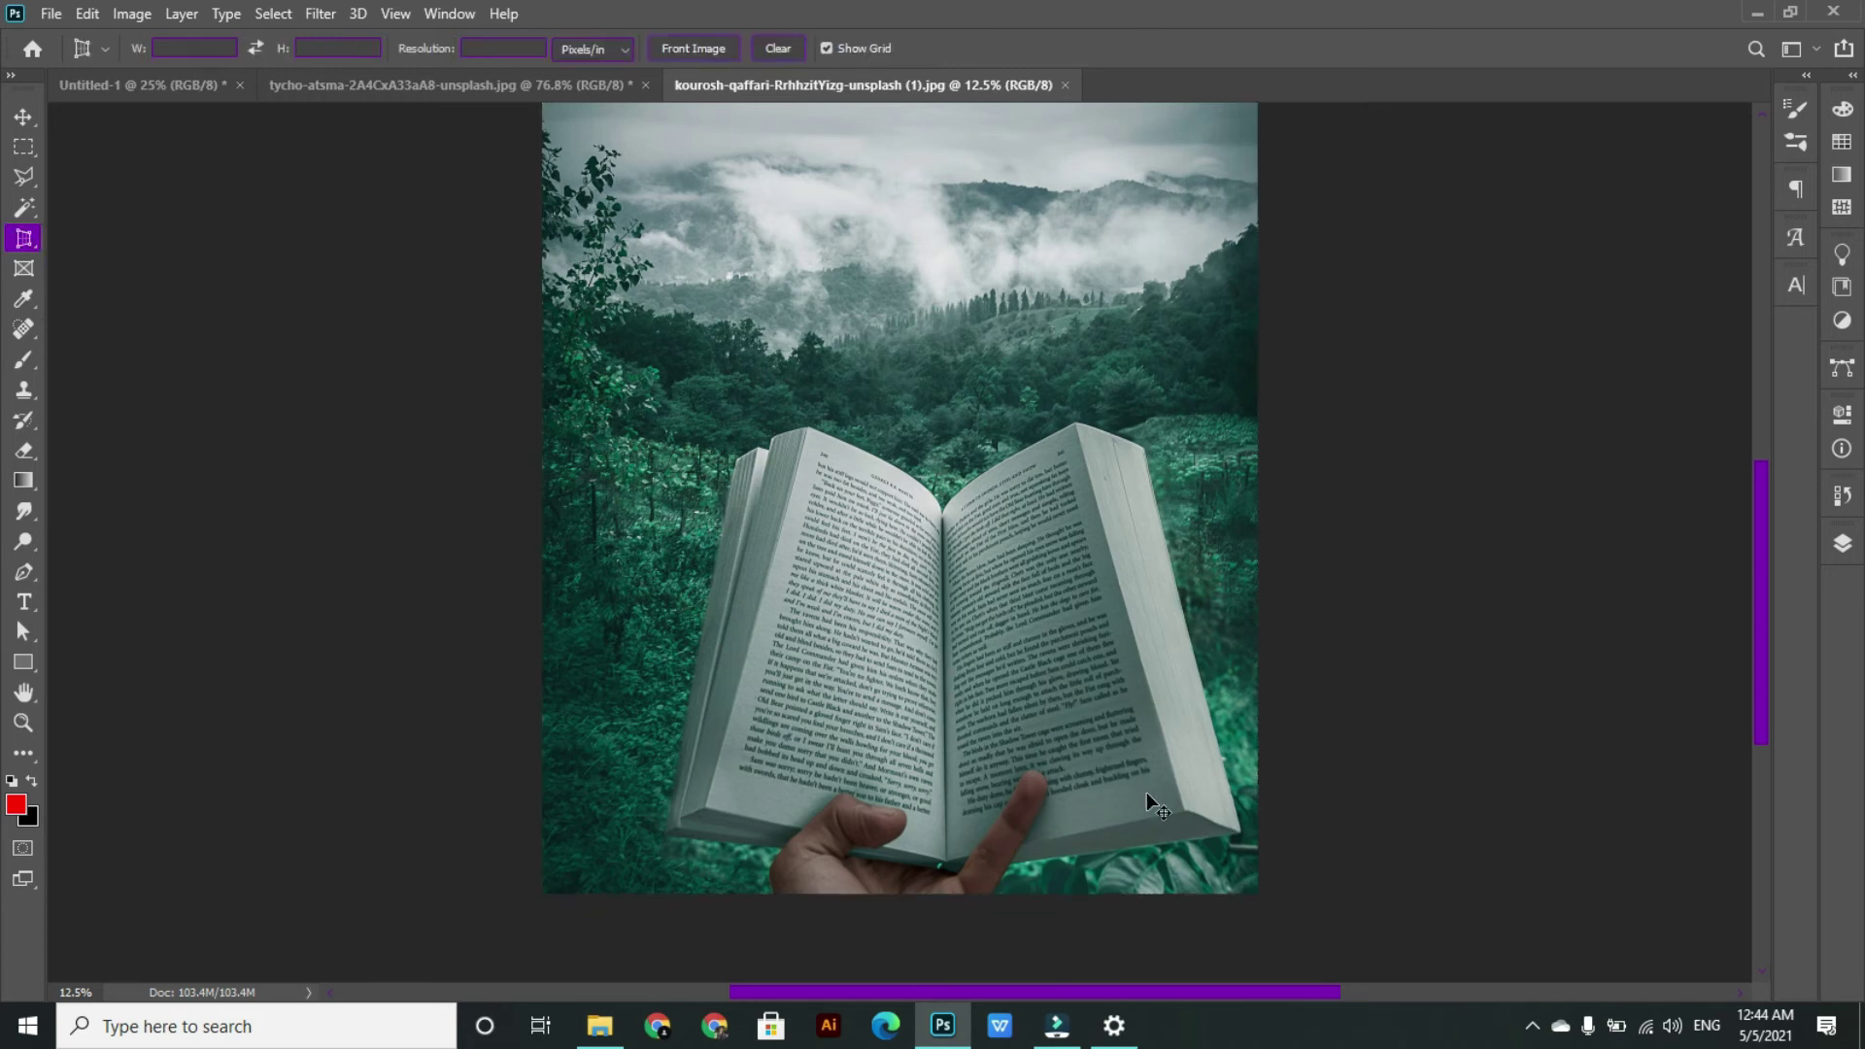
- Outline the book's right-hand page with a four-corner perspective crop grid, from the spine's top around the page to the spine's bottom
key("ctrl+plus")
key("ctrl+plus")
key("ctrl+plus")
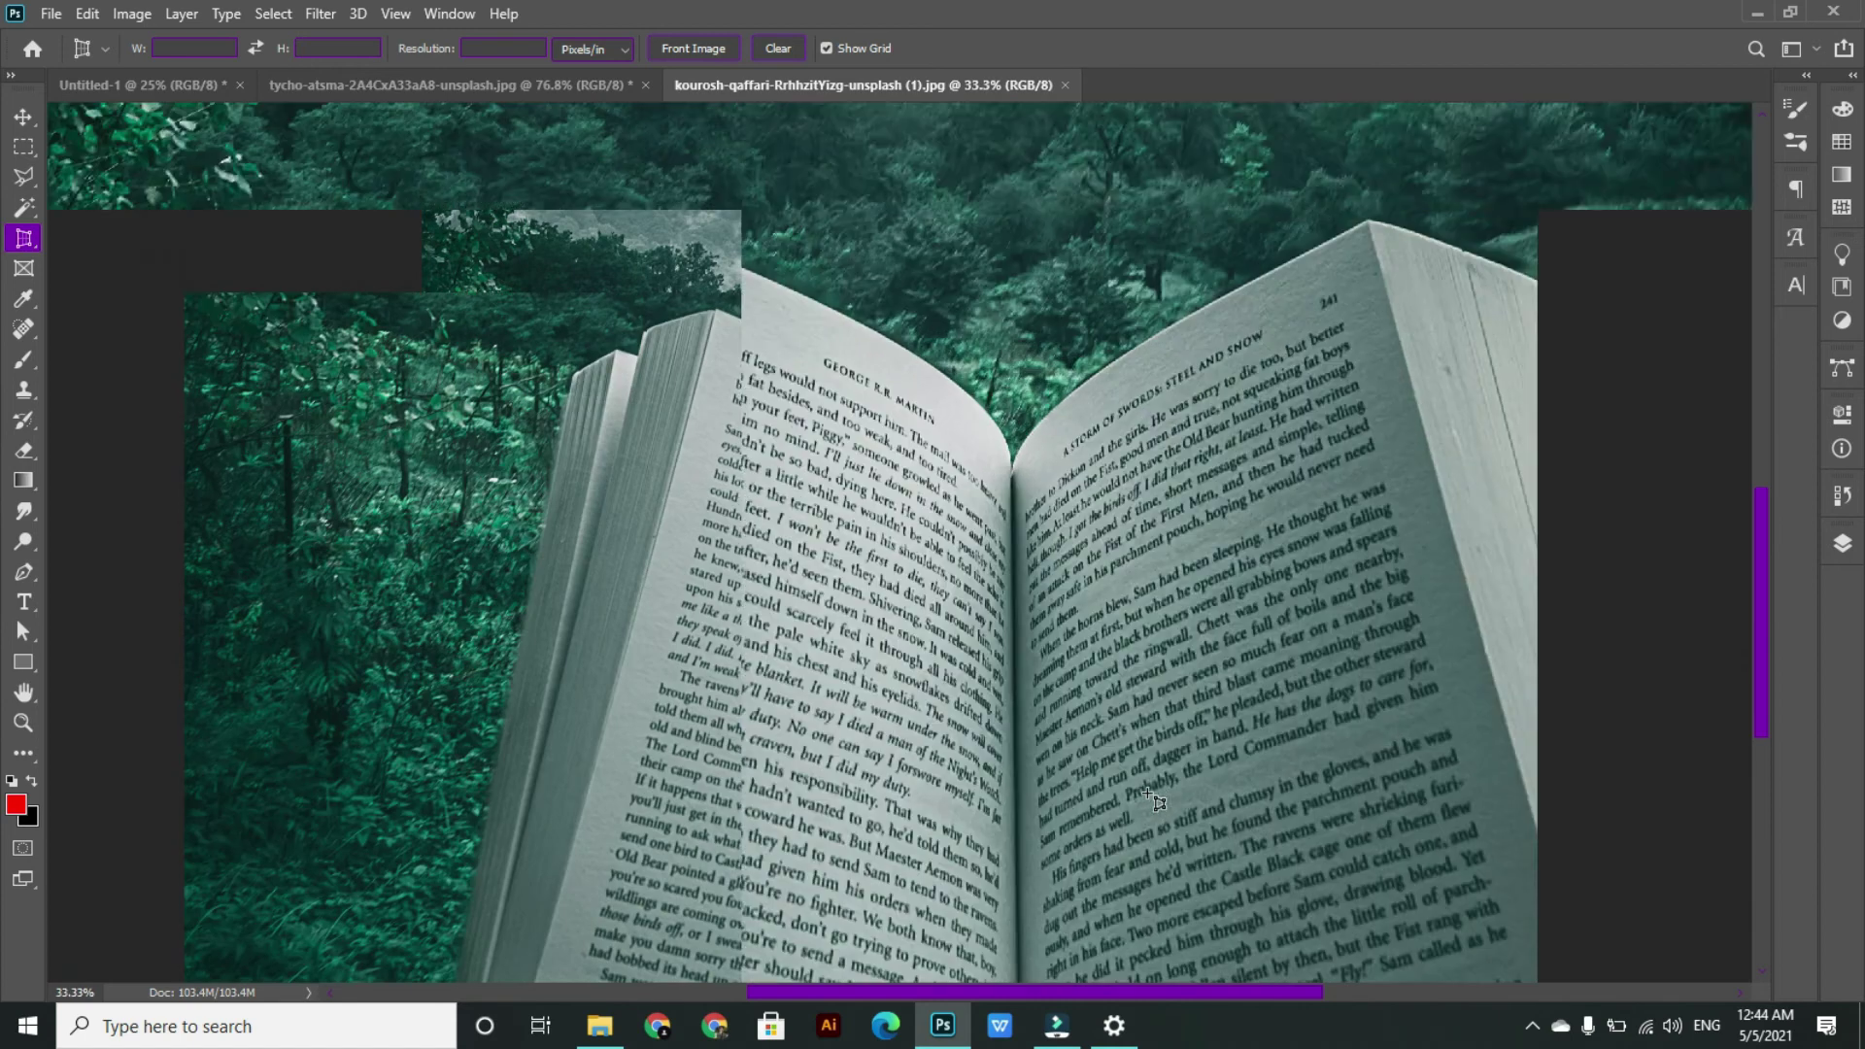
key("ctrl+minus")
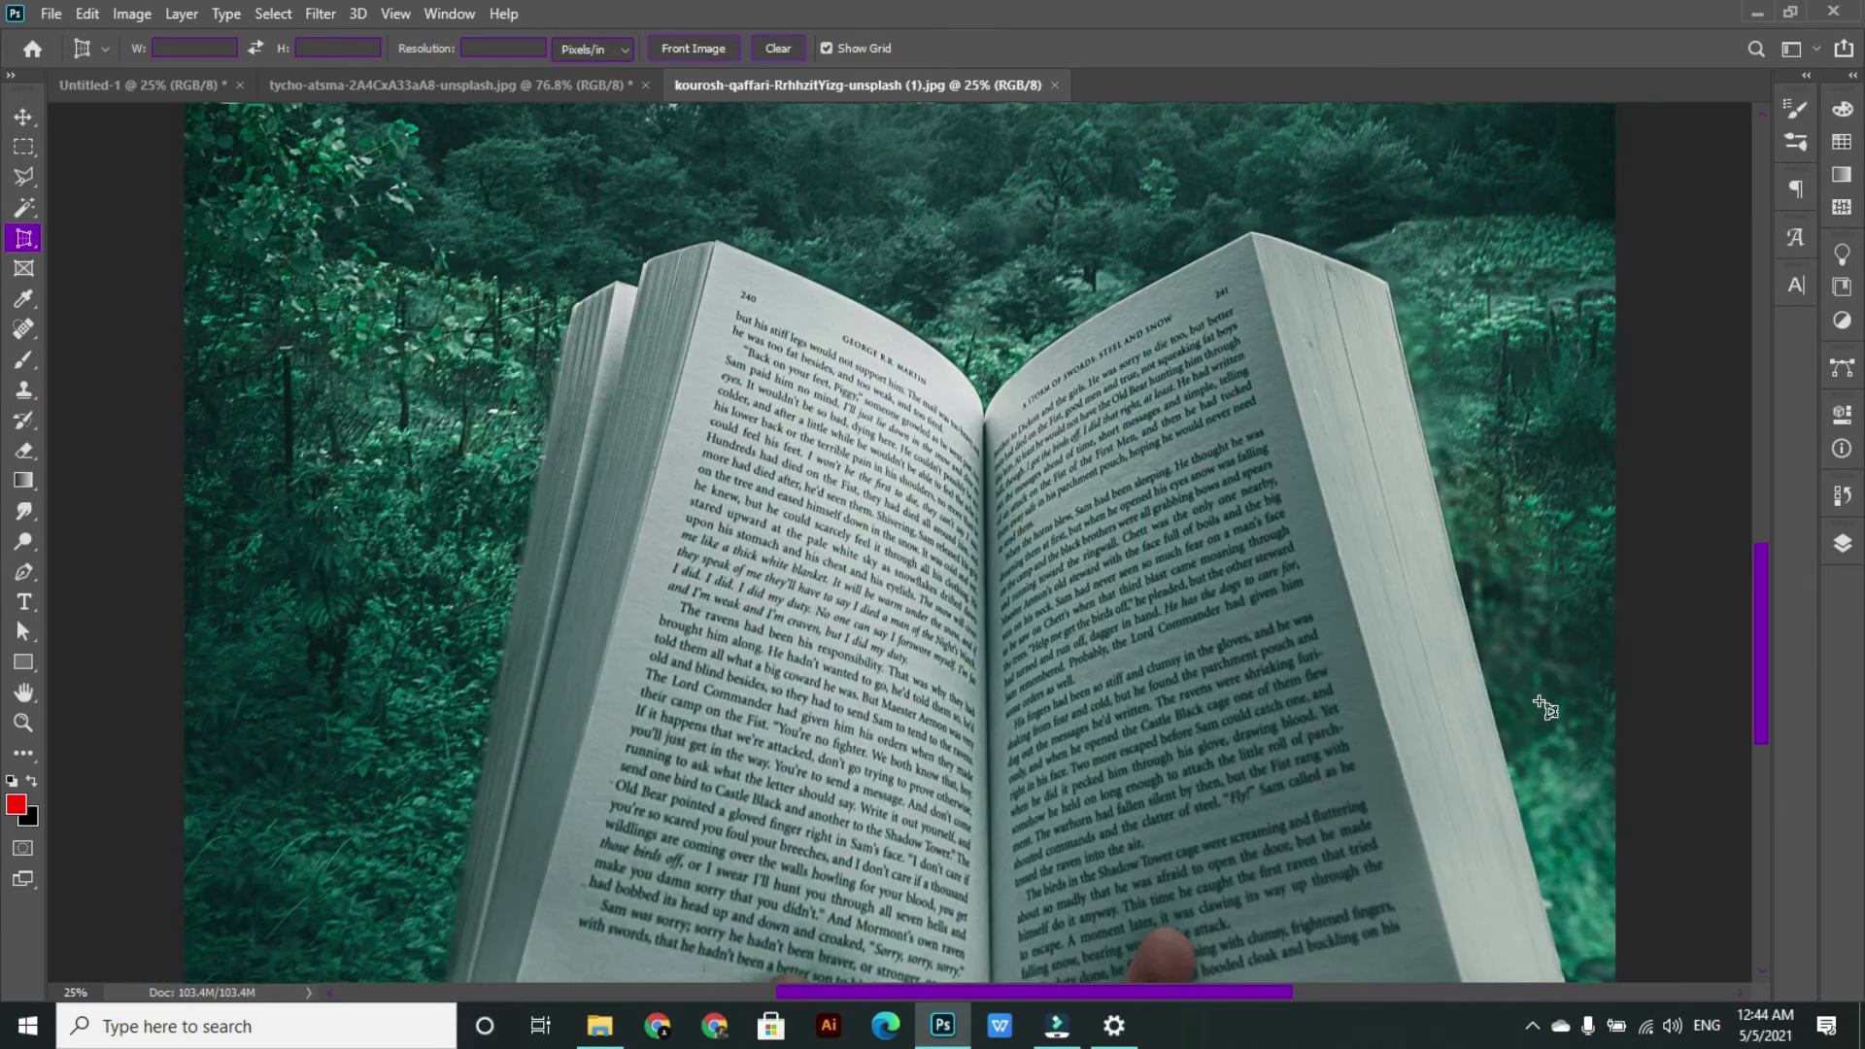
scroll(1161, 602, "down", 2)
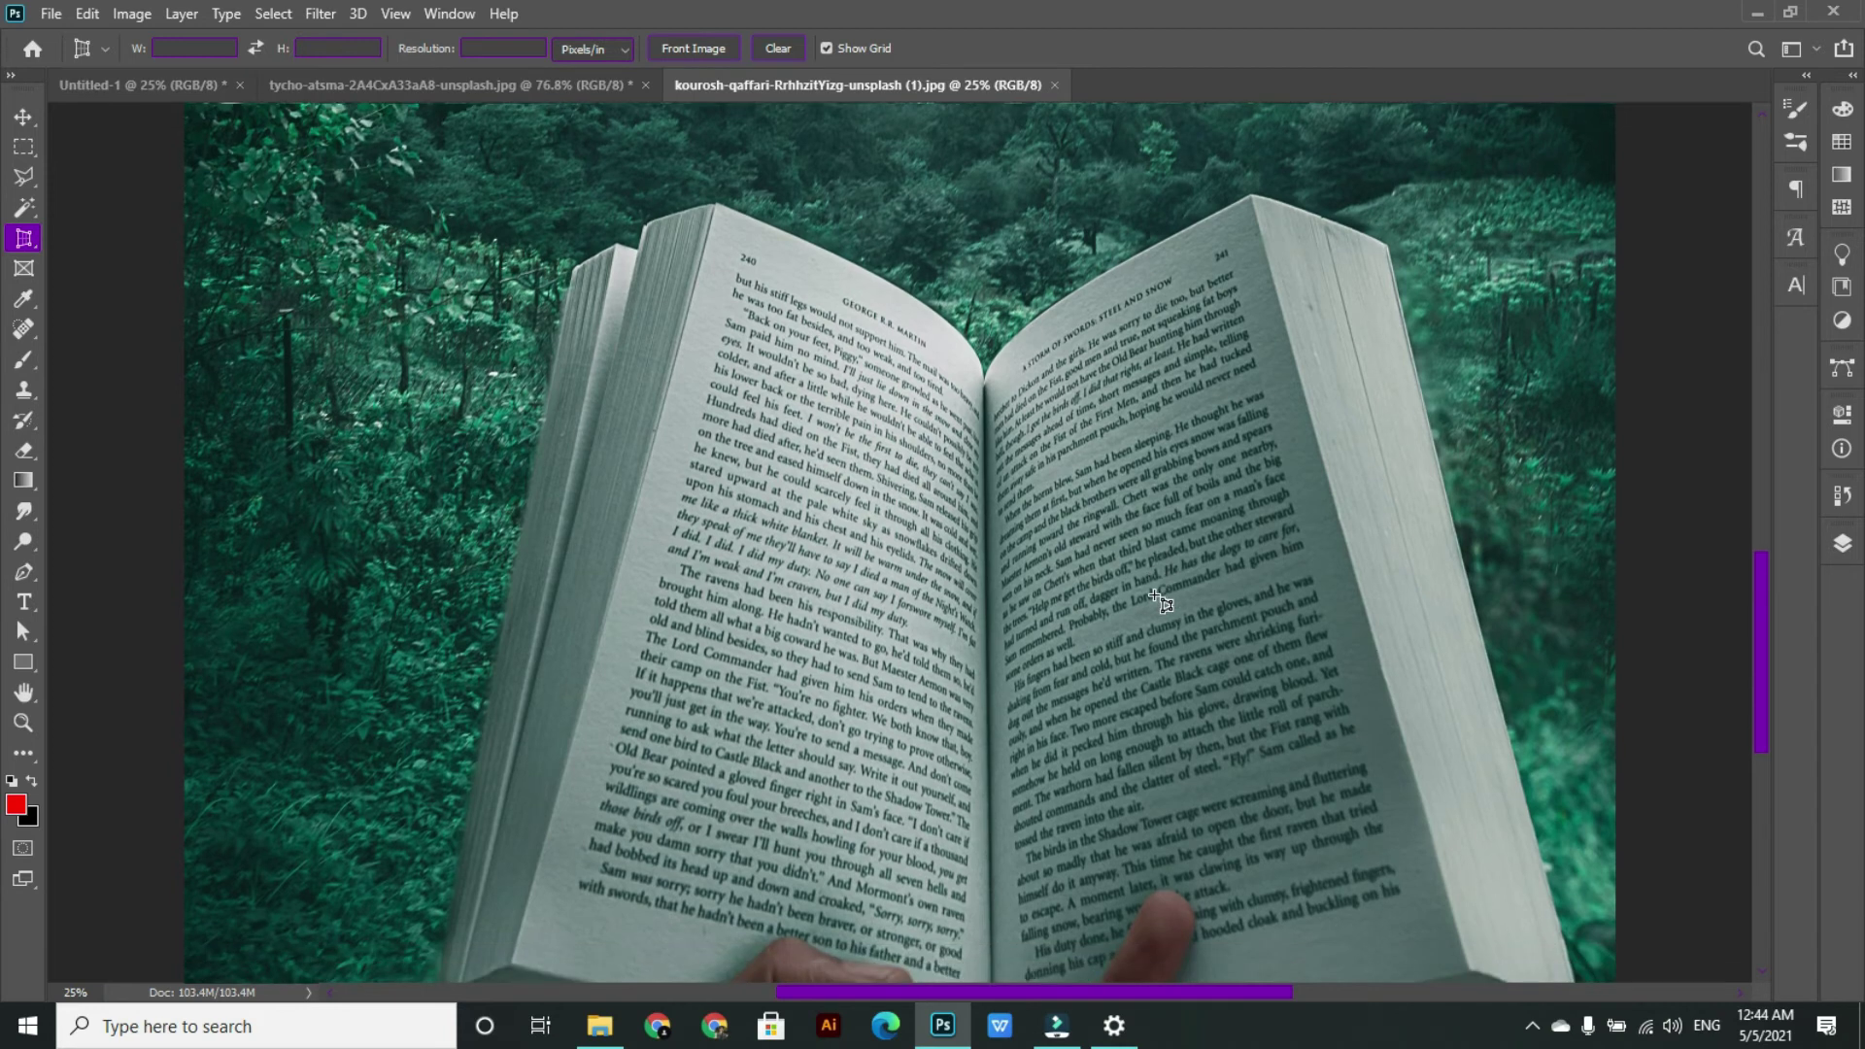
scroll(1161, 603, "down", 3)
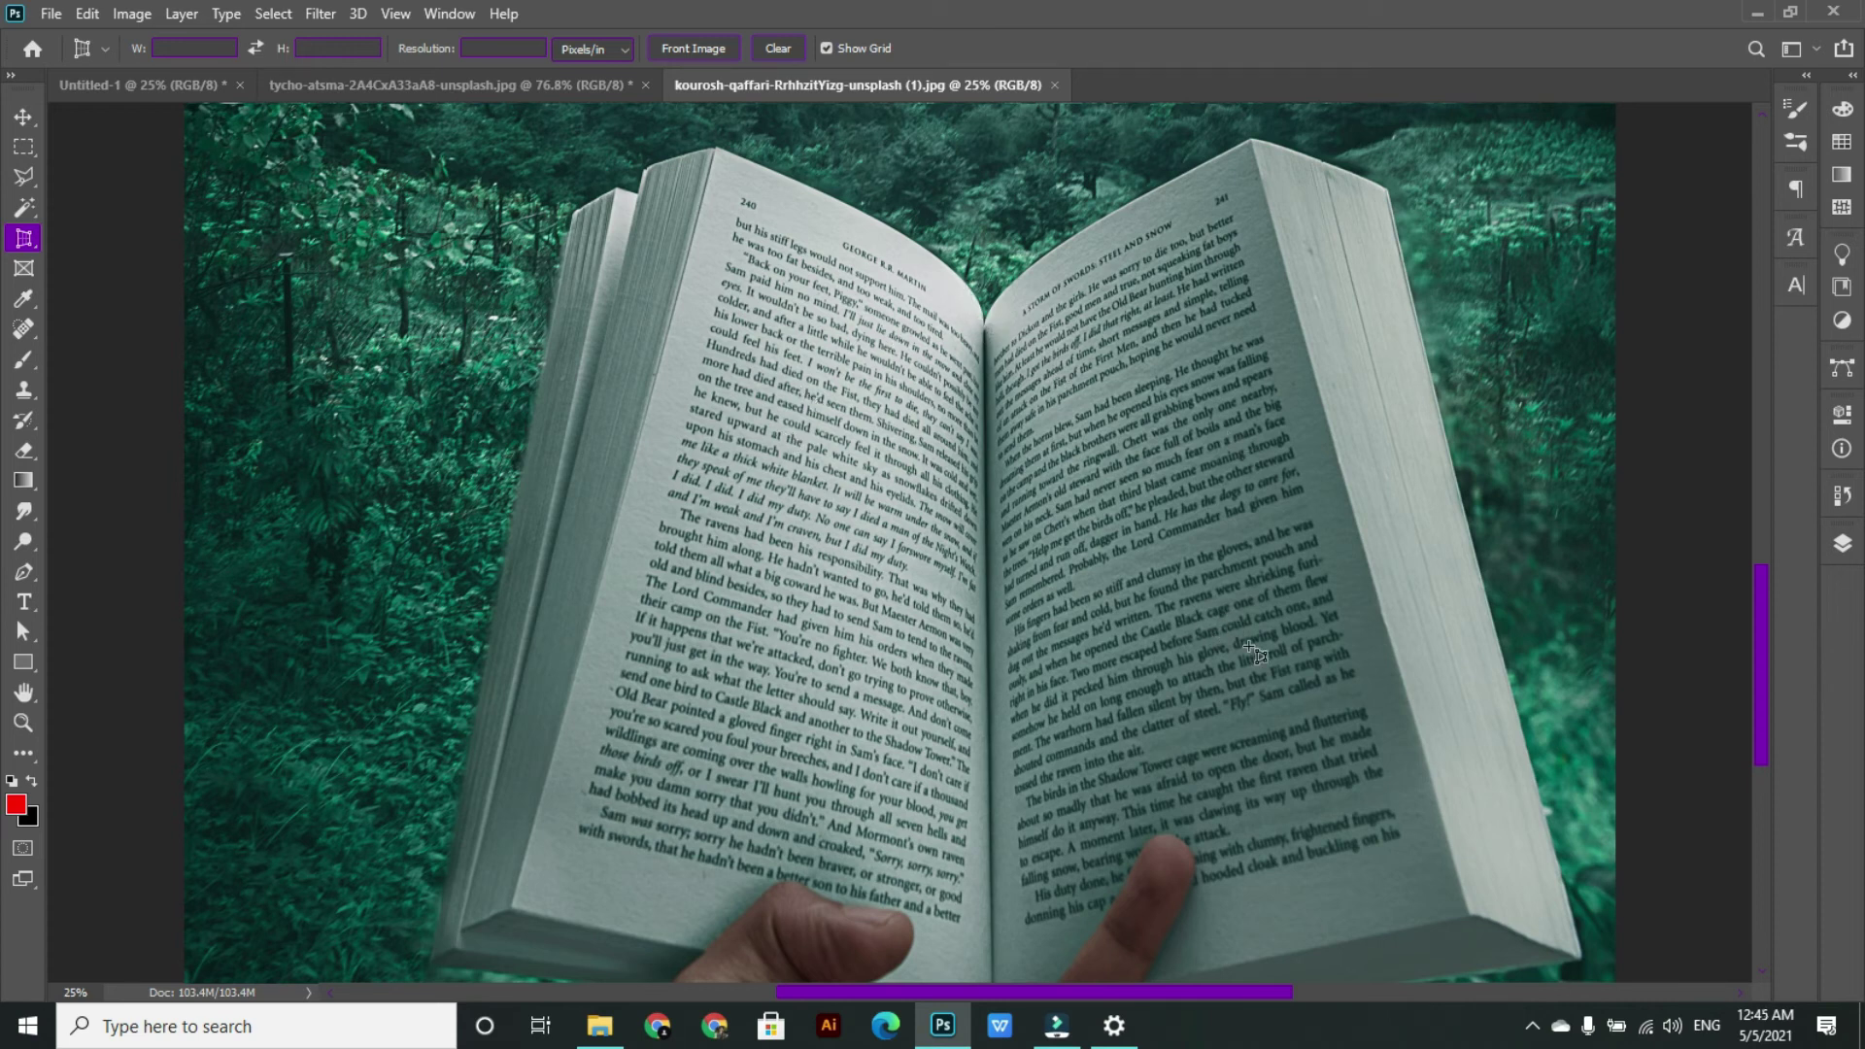
left_click(988, 330)
left_click(1245, 152)
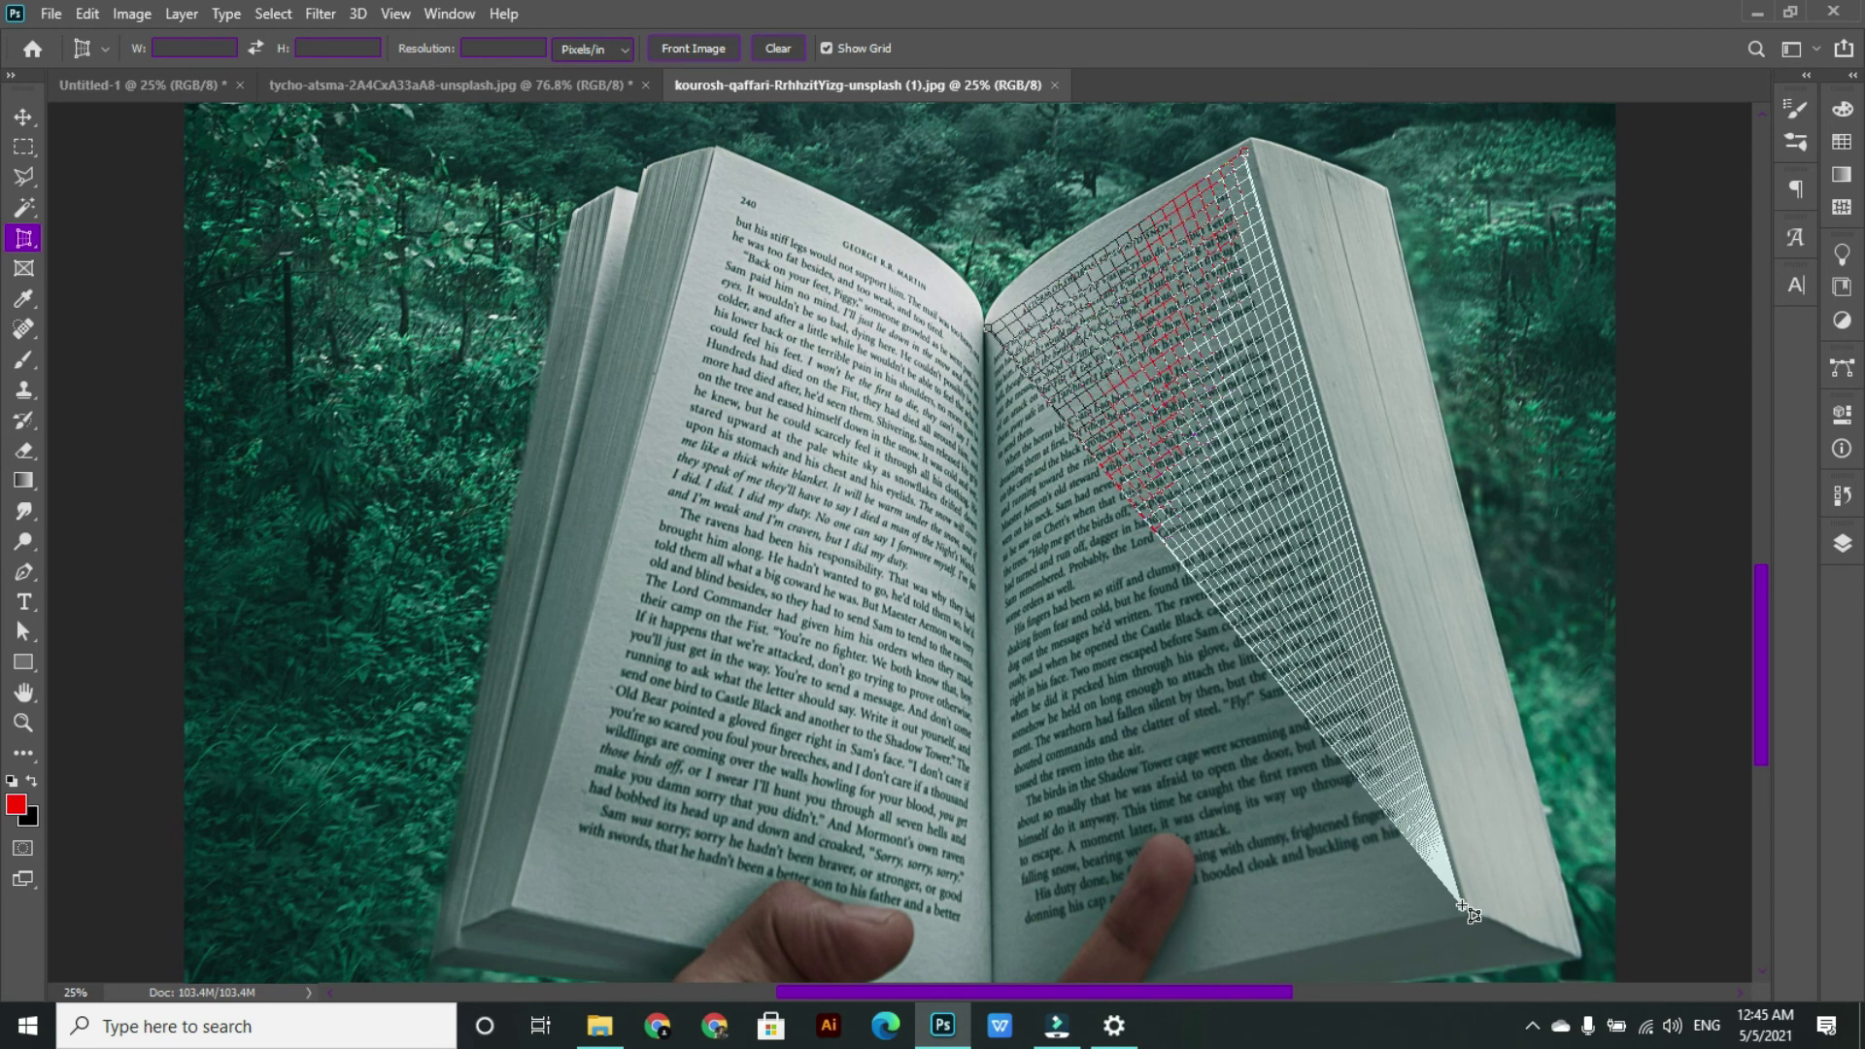
left_click(1463, 901)
scroll(1117, 962, "down", 1)
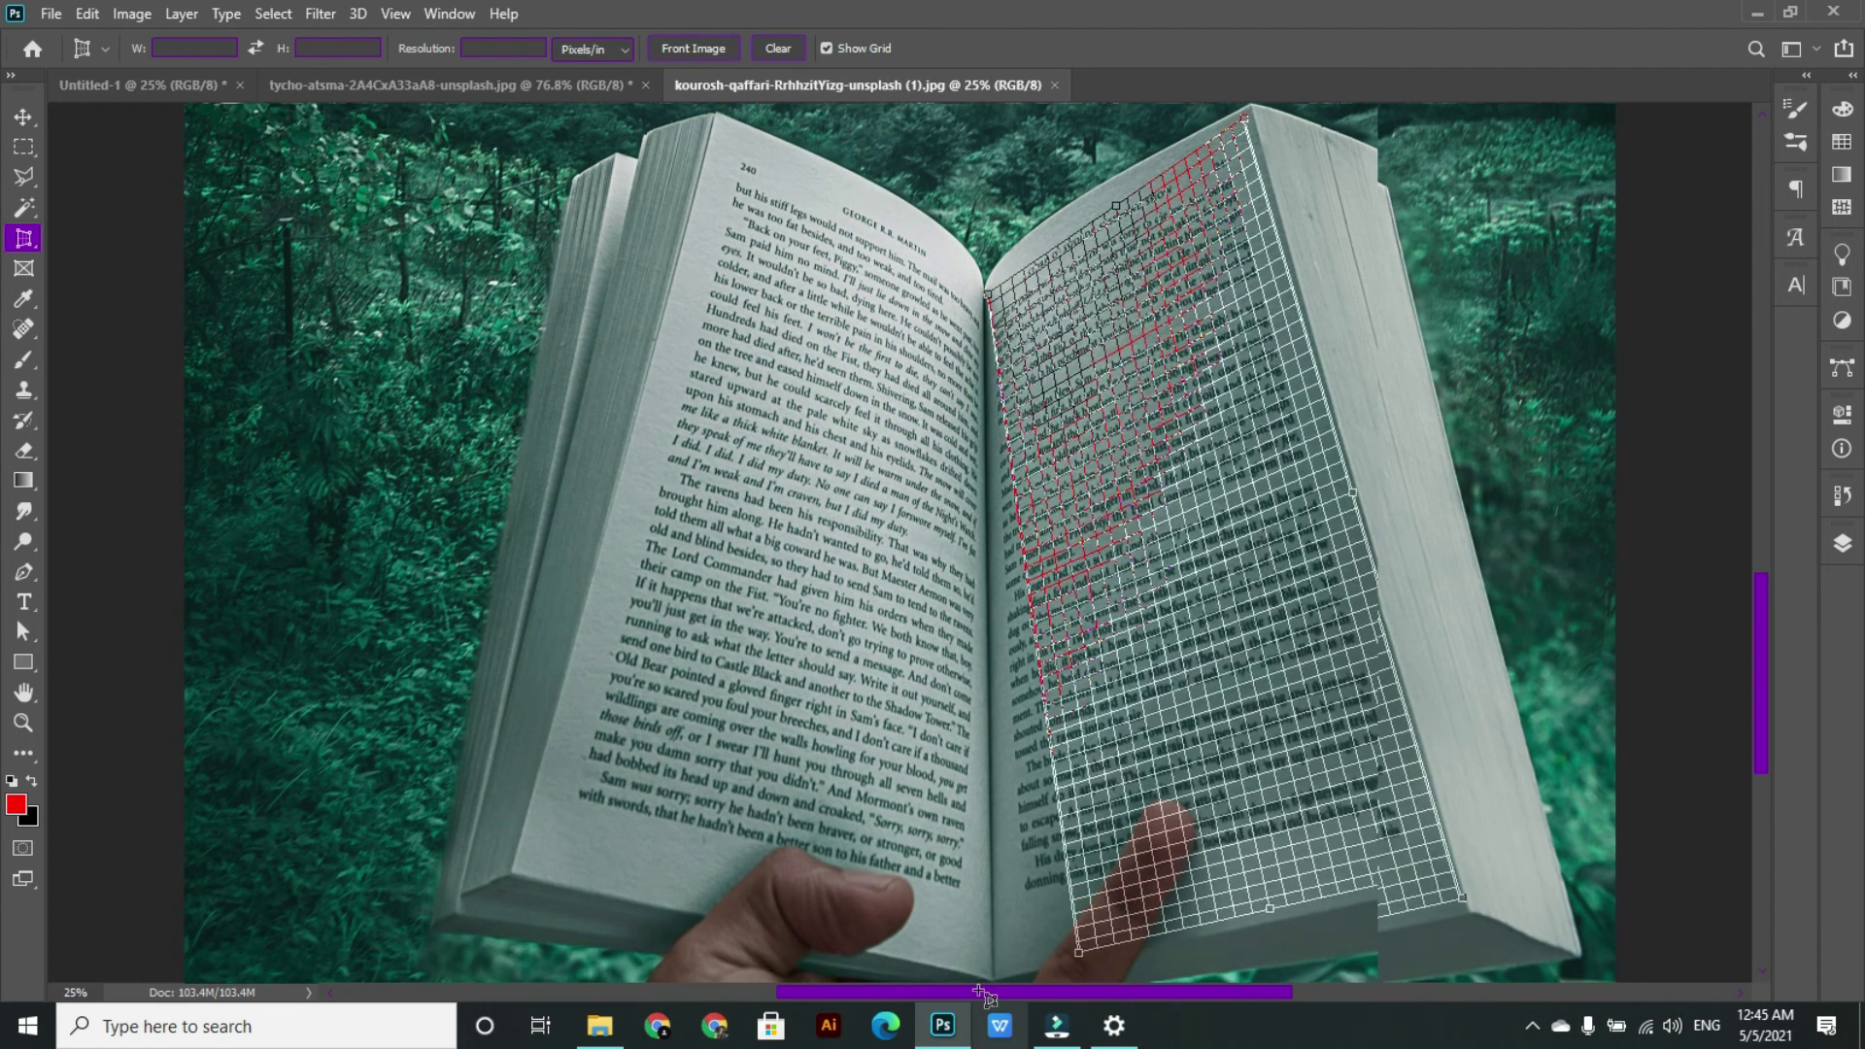
left_click(1001, 976)
scroll(1001, 977, "down", 1)
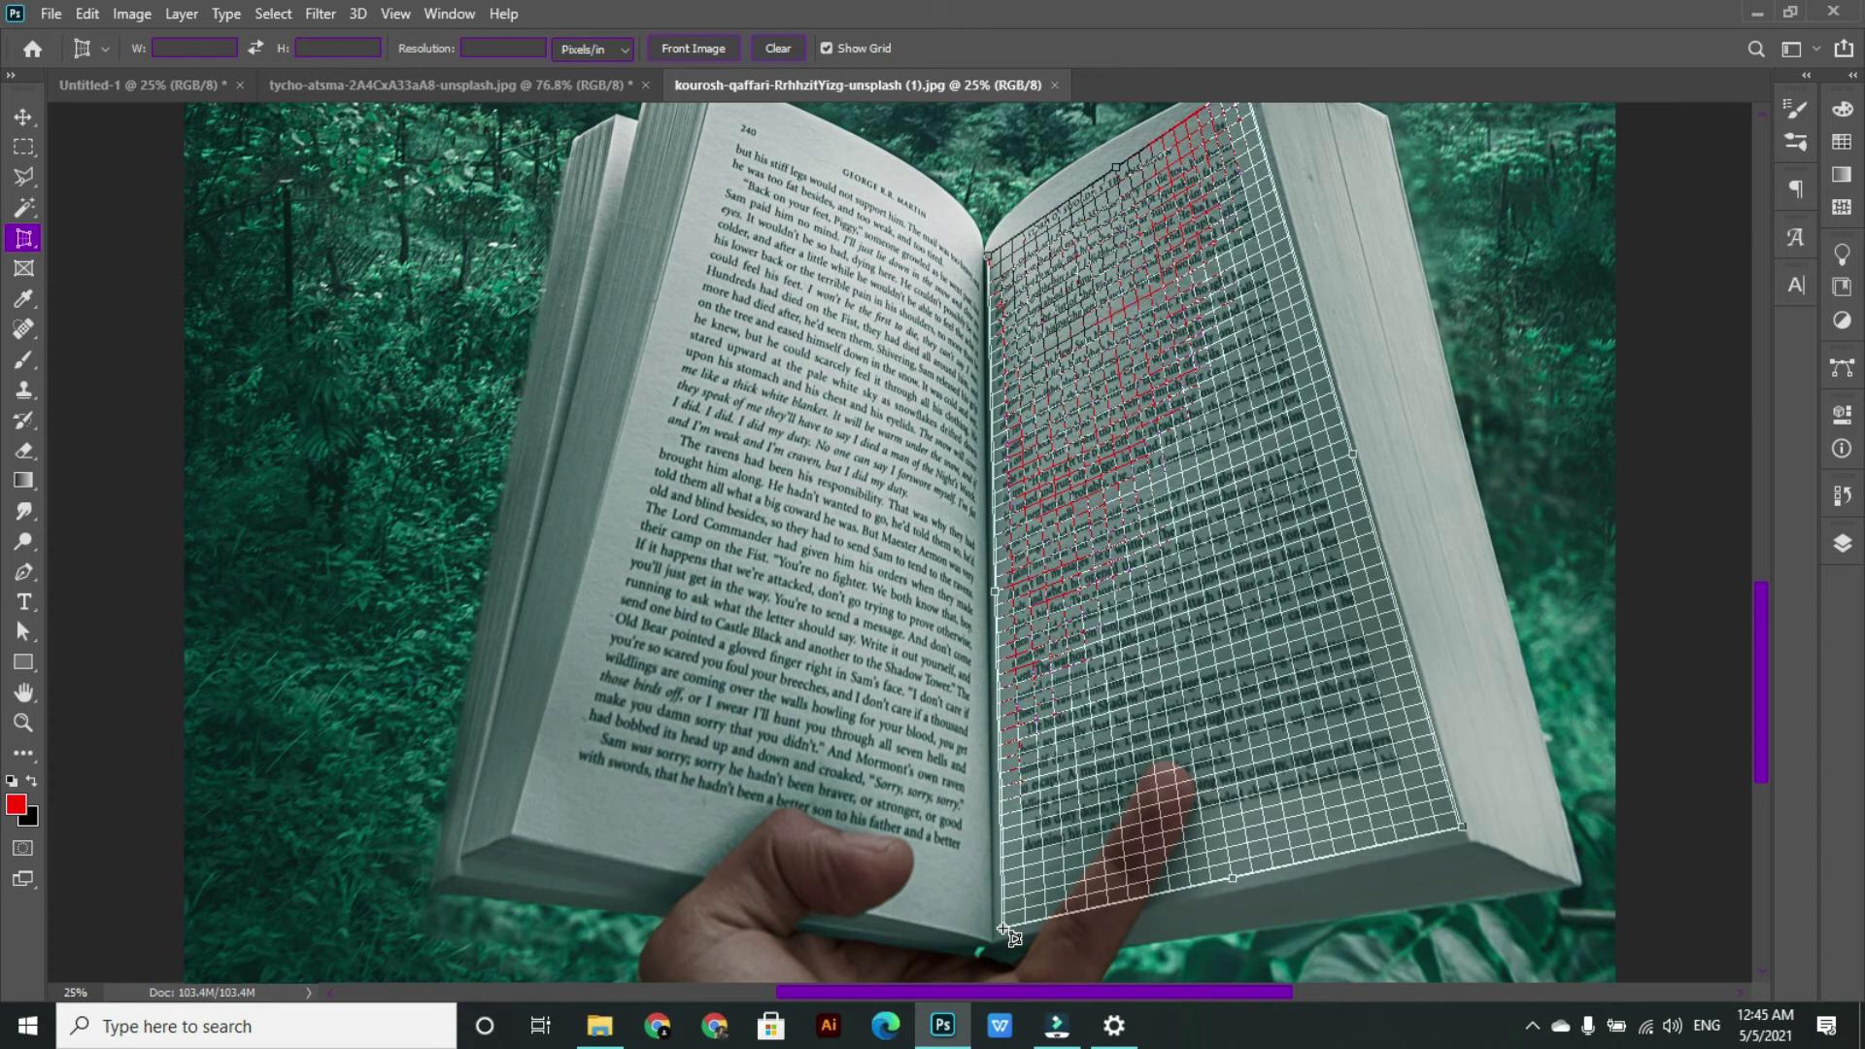
left_click(1005, 931)
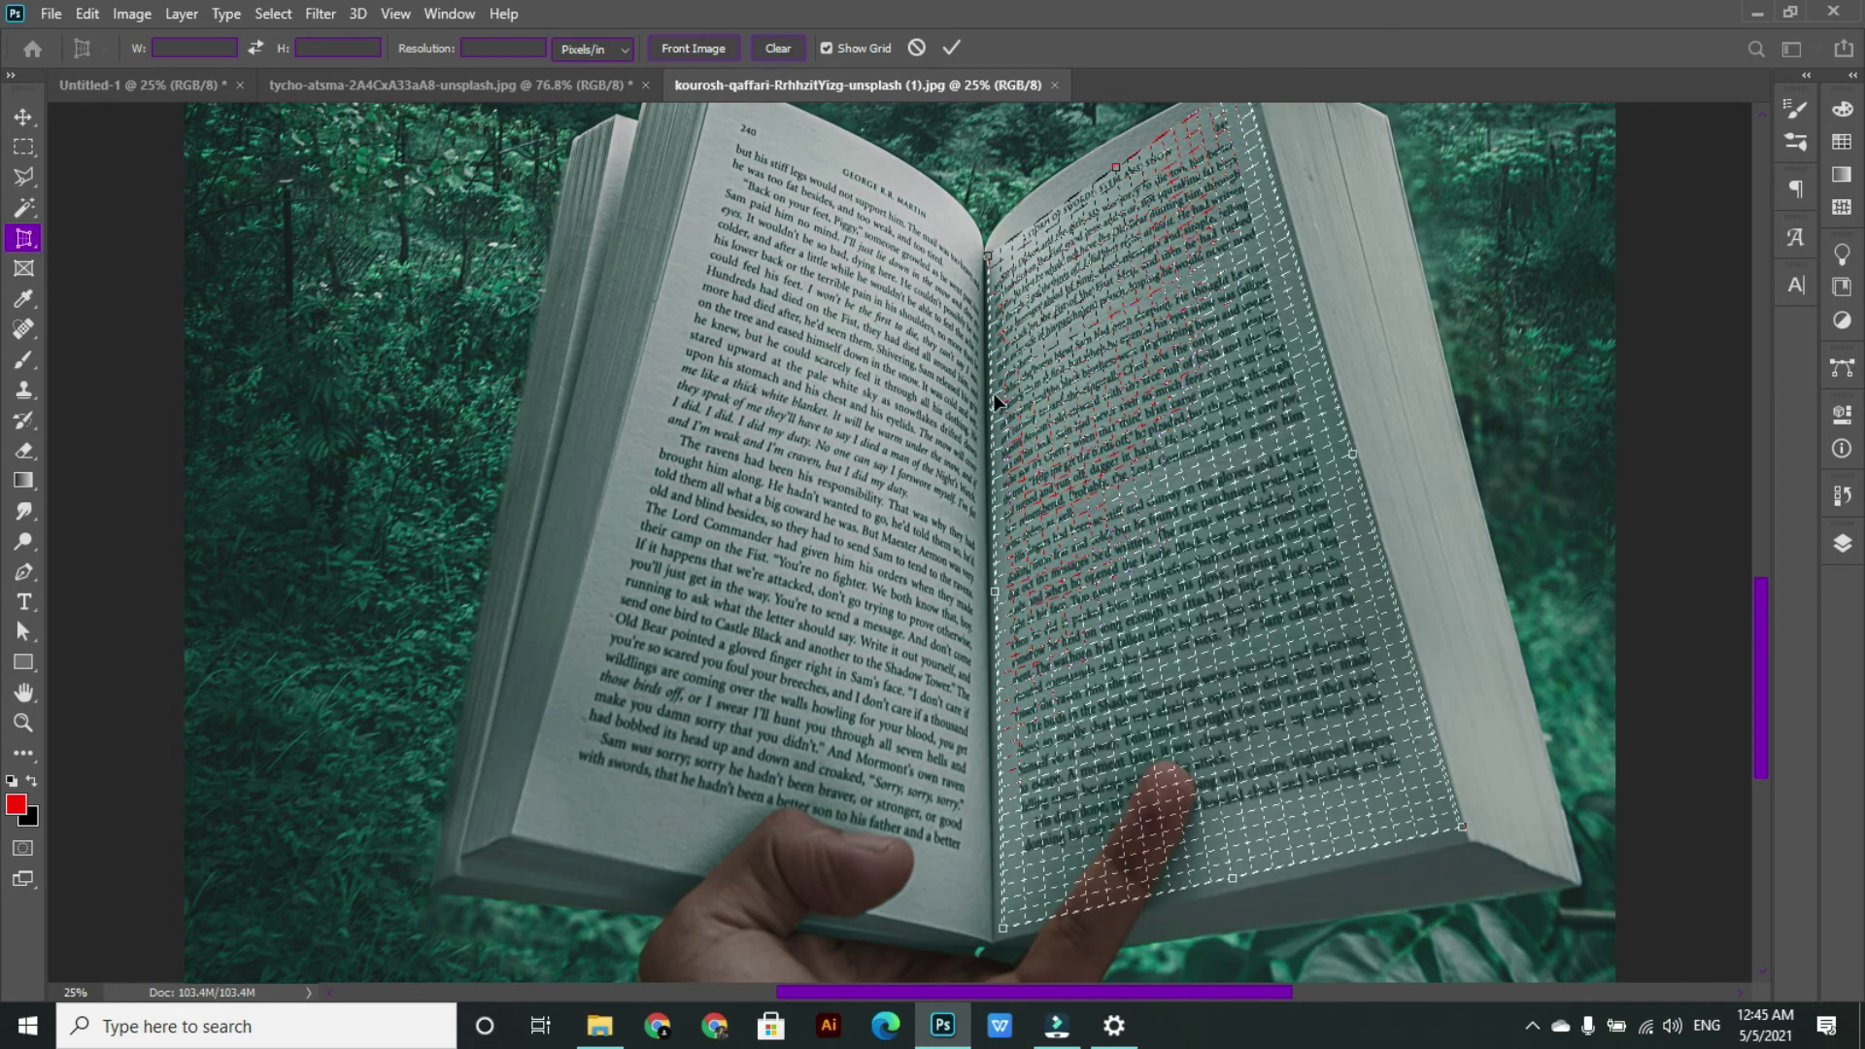
- Apply the perspective crop to flatten the outlined right-hand page
scroll(995, 398, "up", 4)
scroll(1100, 194, "down", 2)
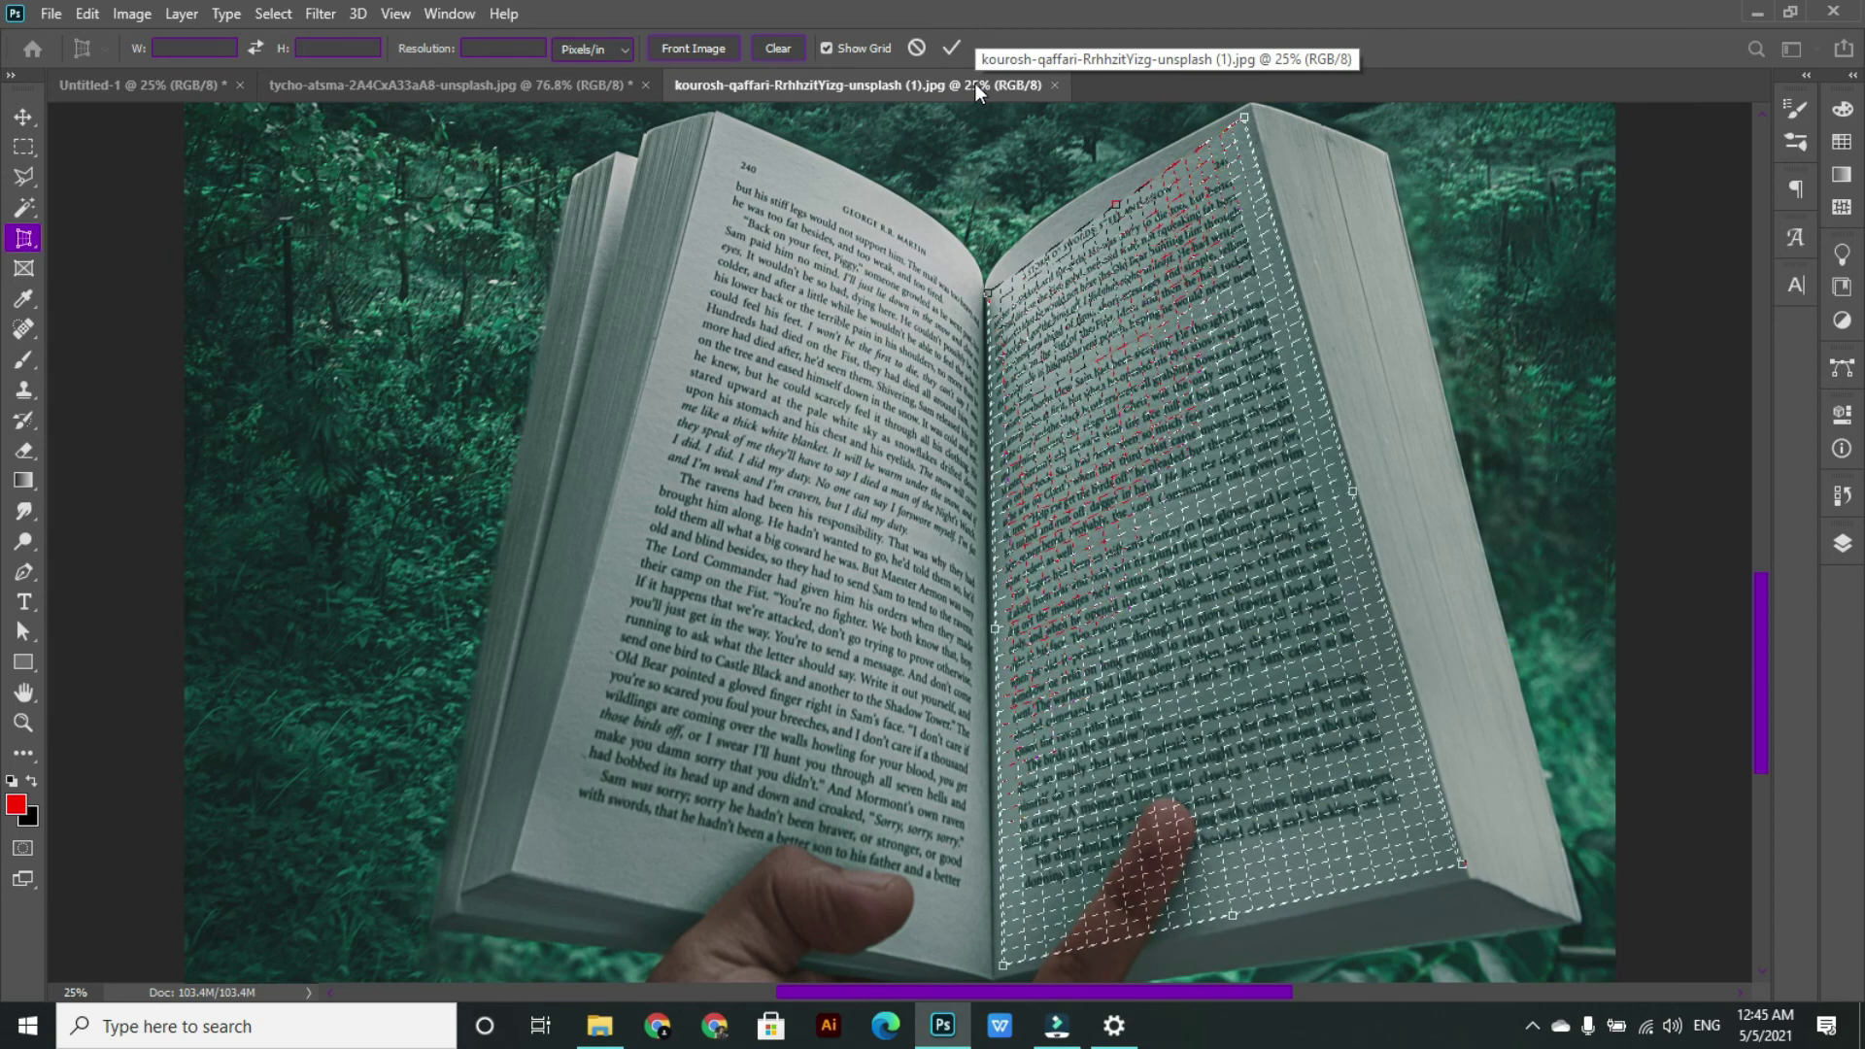
key("Return")
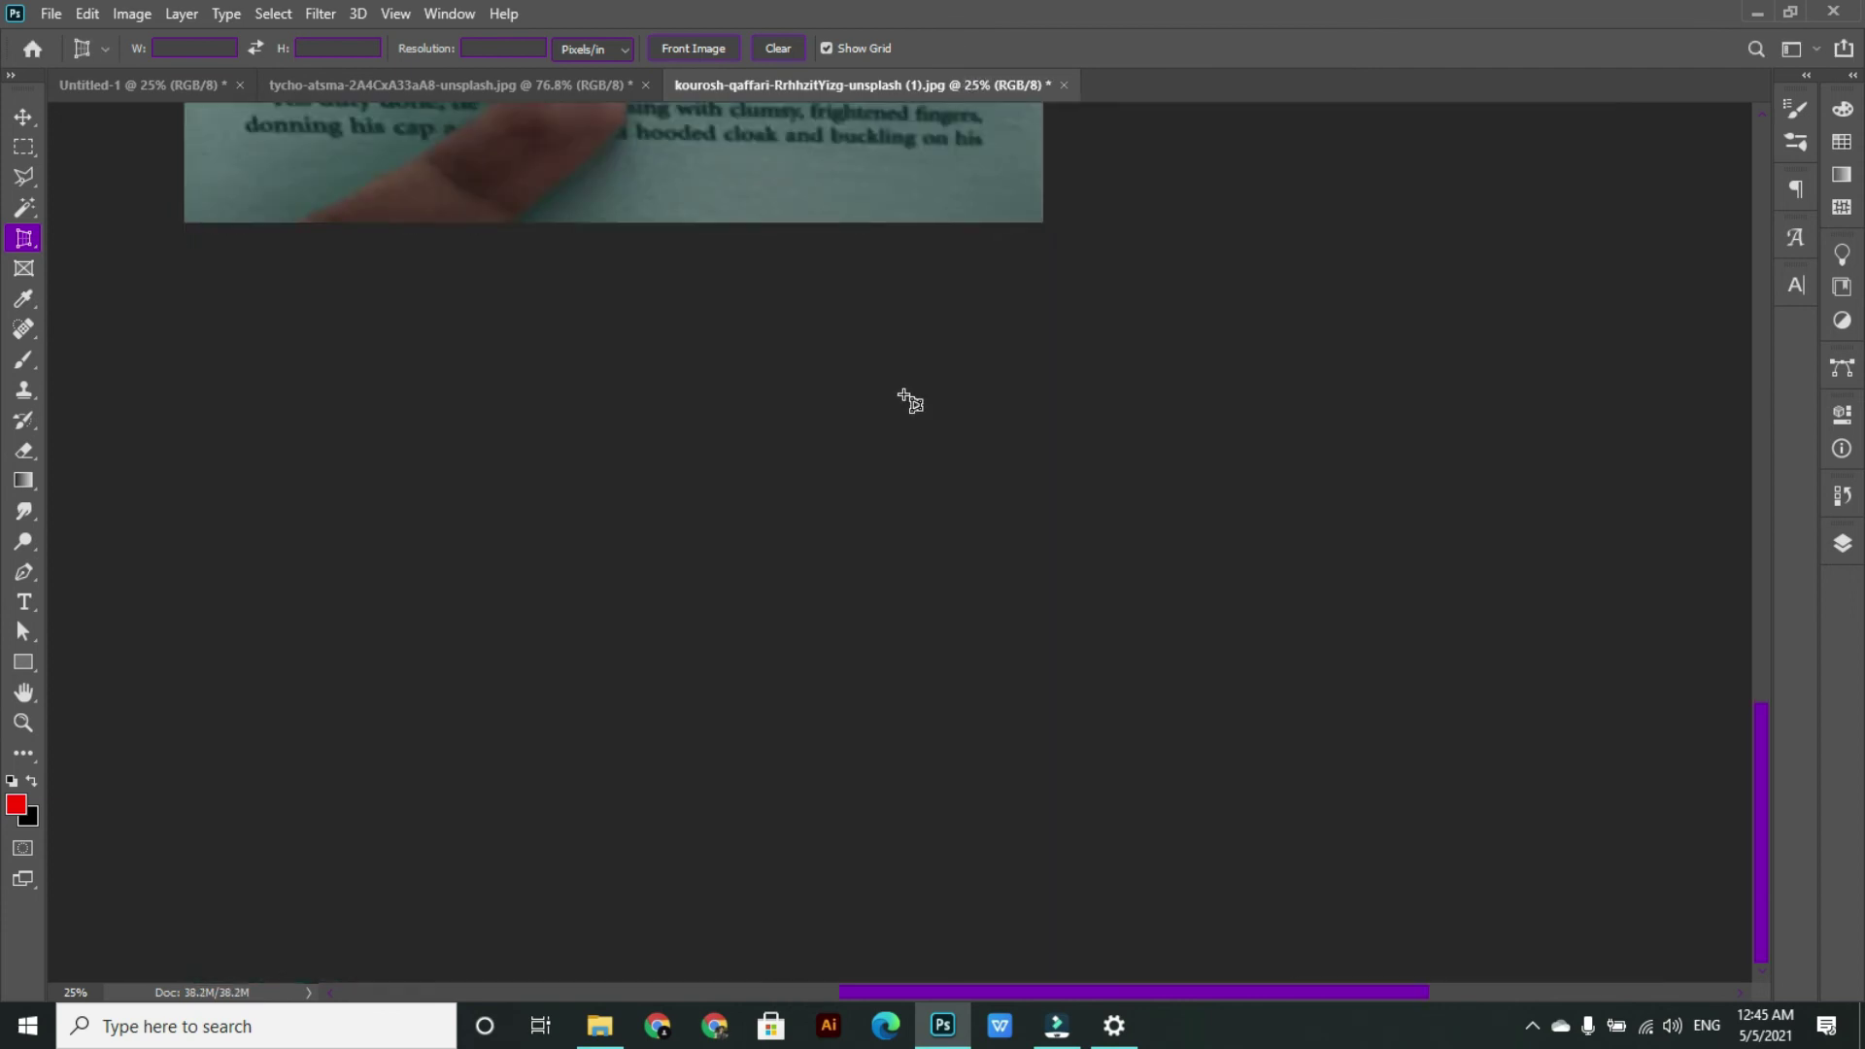
- Fit the flattened book page in the window and check the standard Crop tool's options
key("ctrl+0")
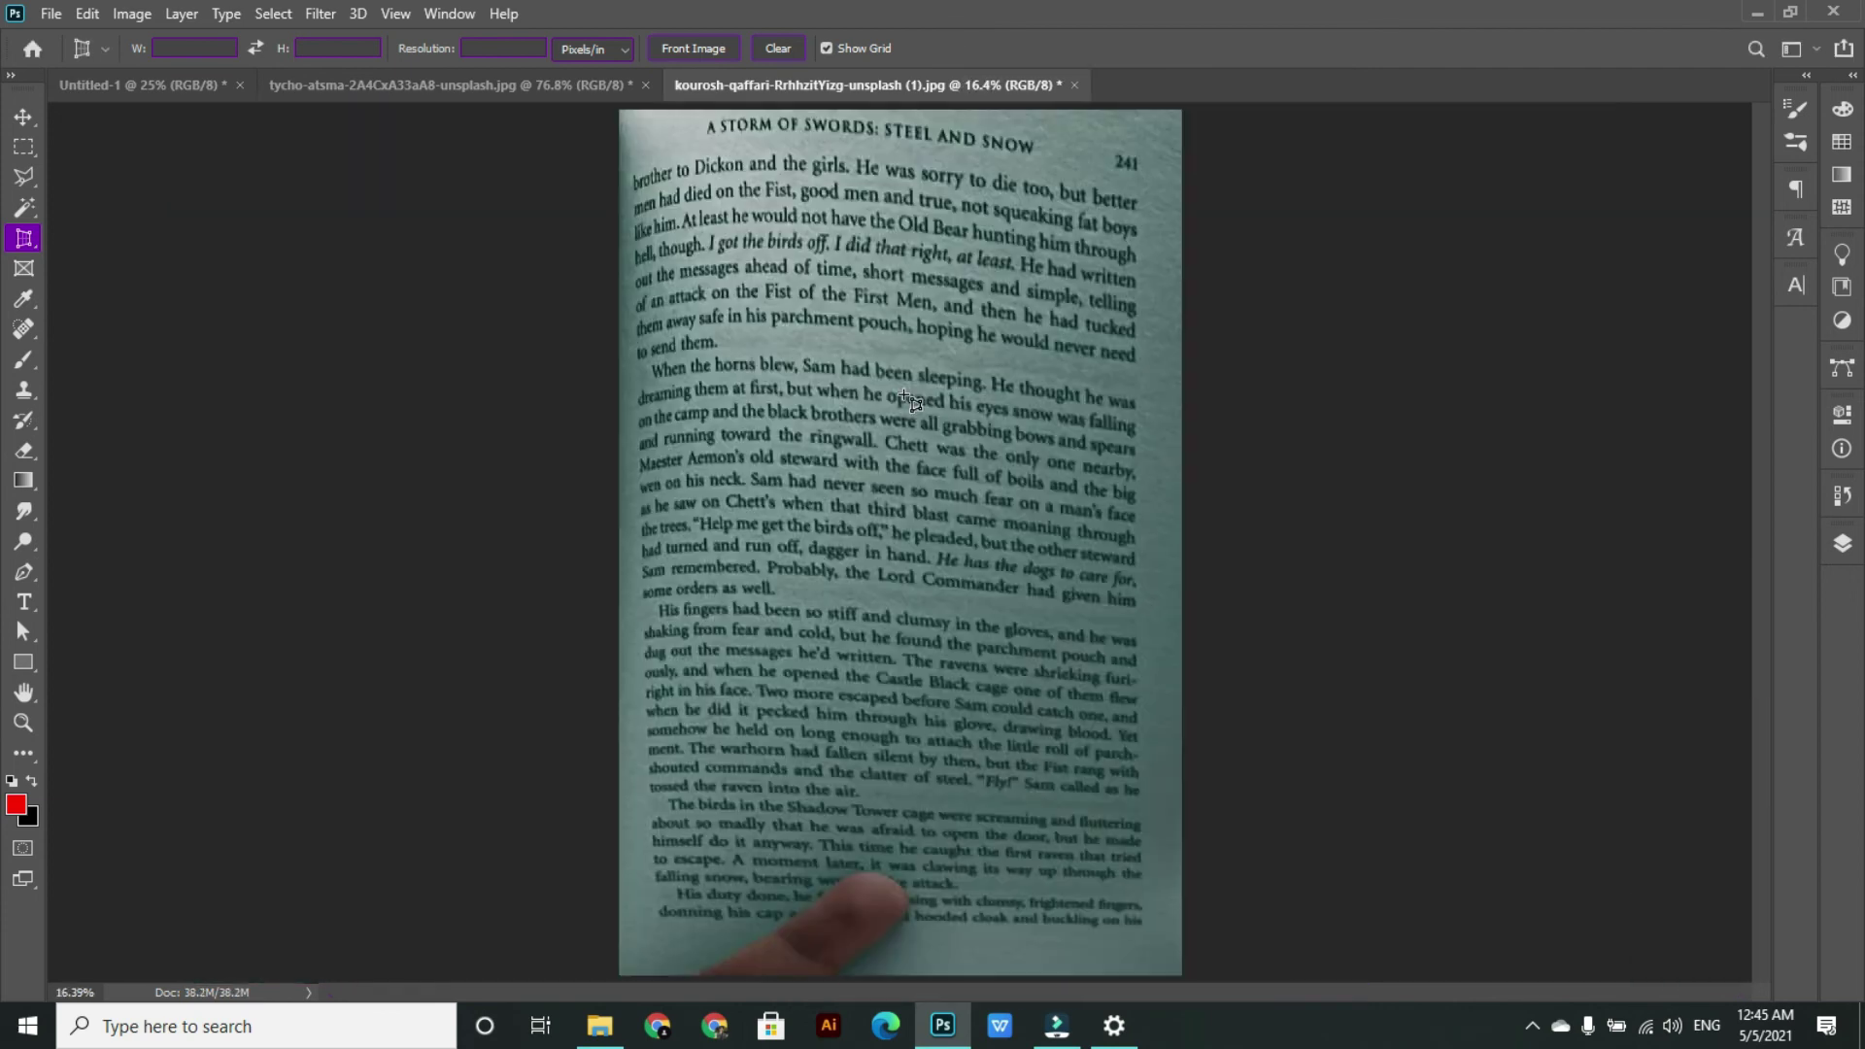
key("v")
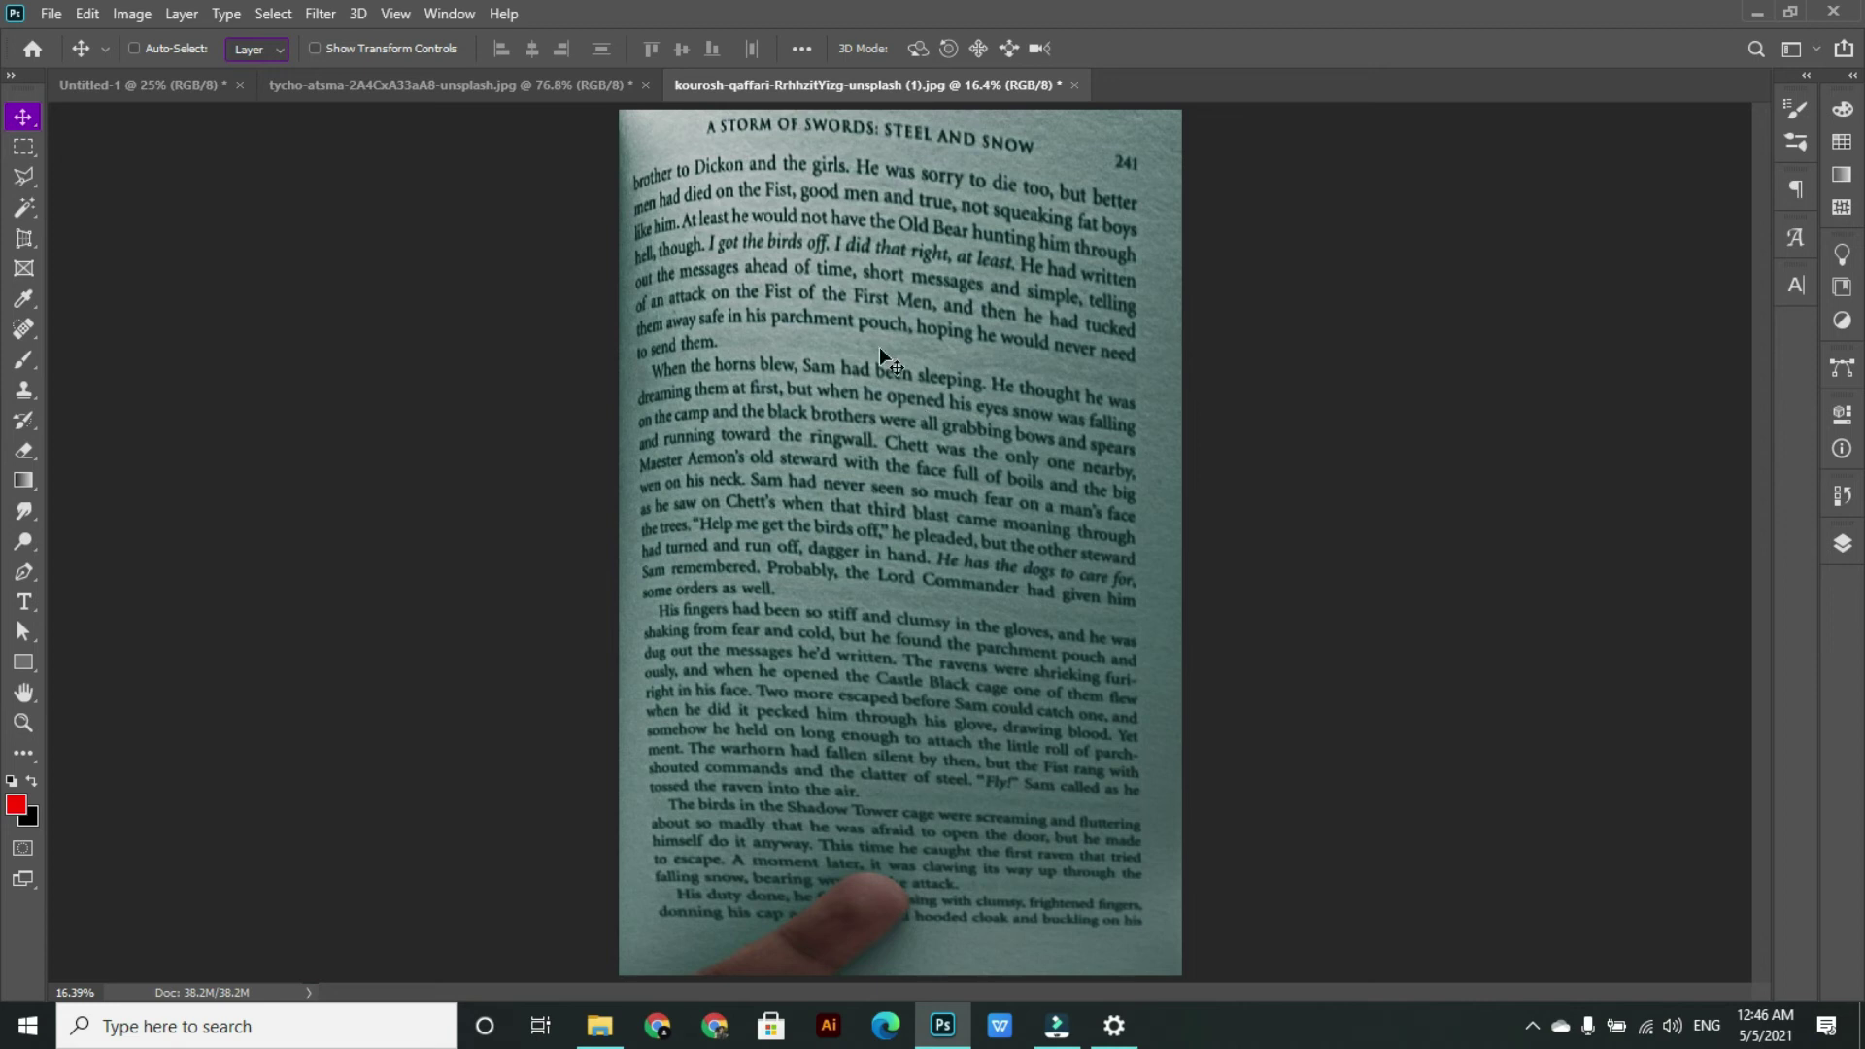
left_click(24, 236)
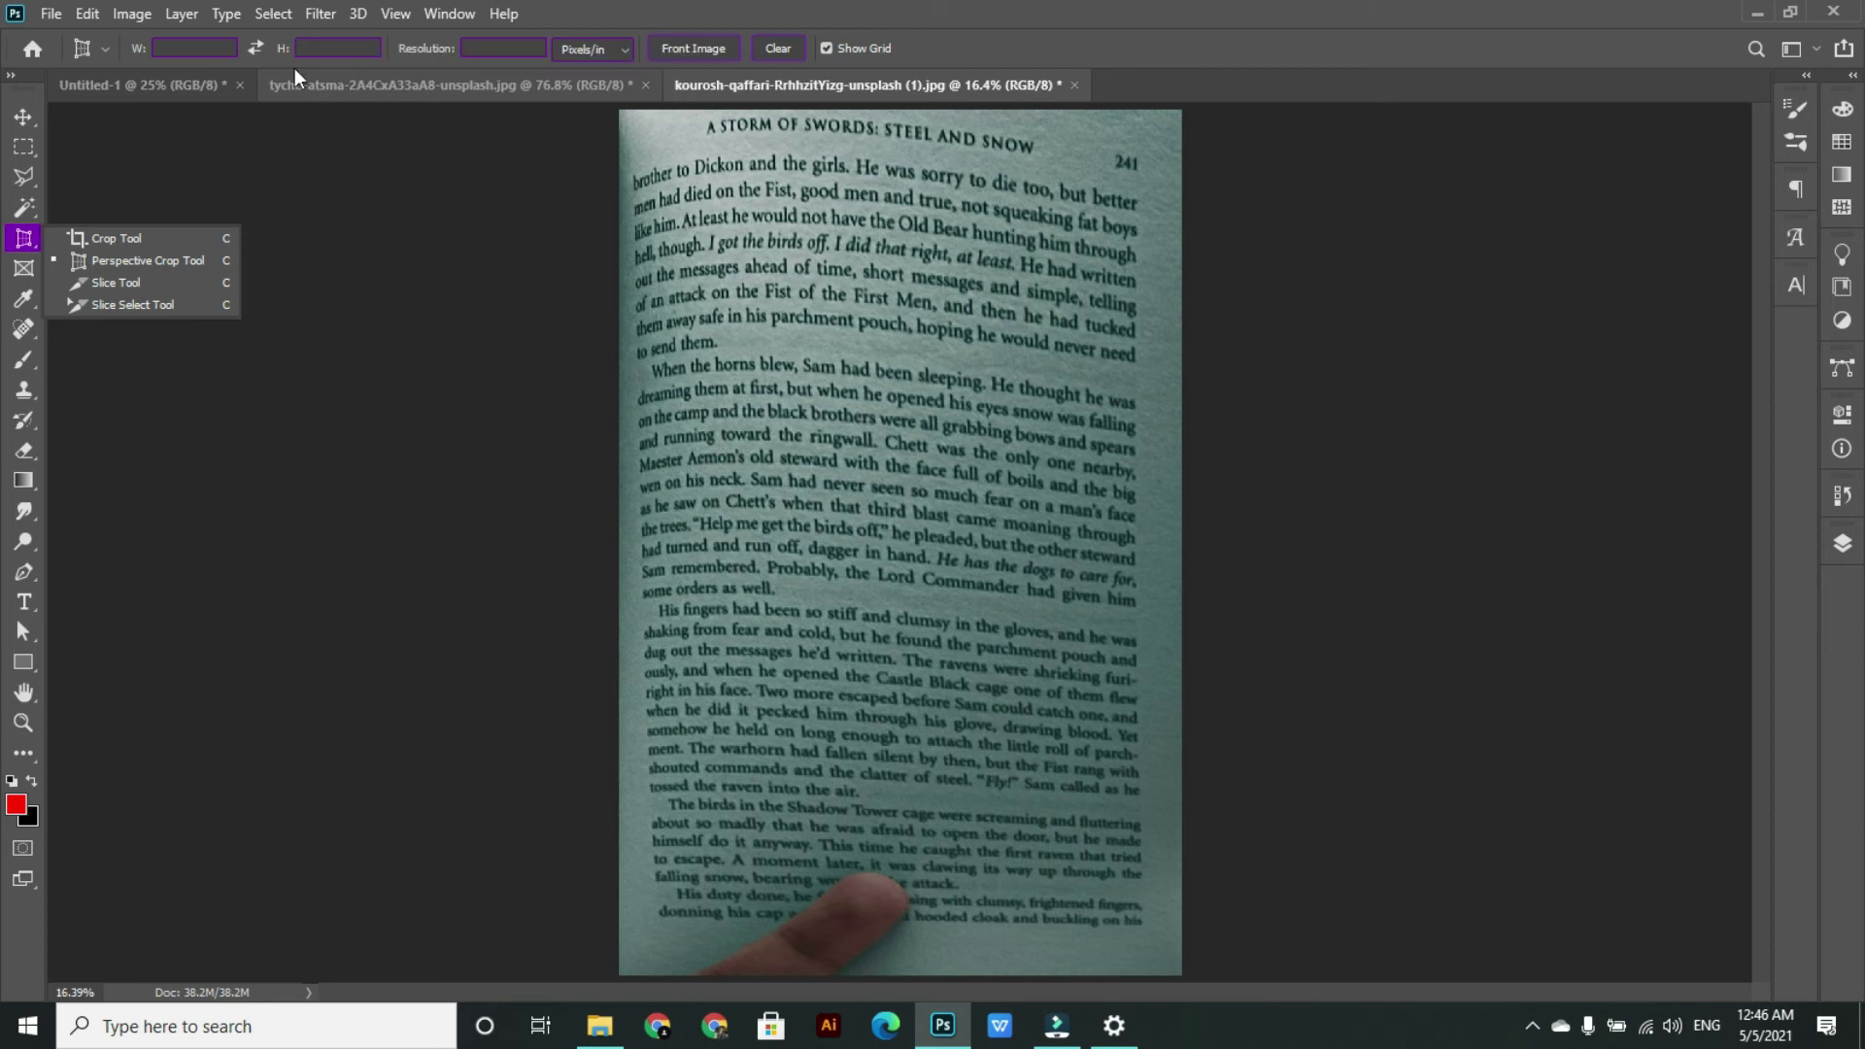
left_click(101, 235)
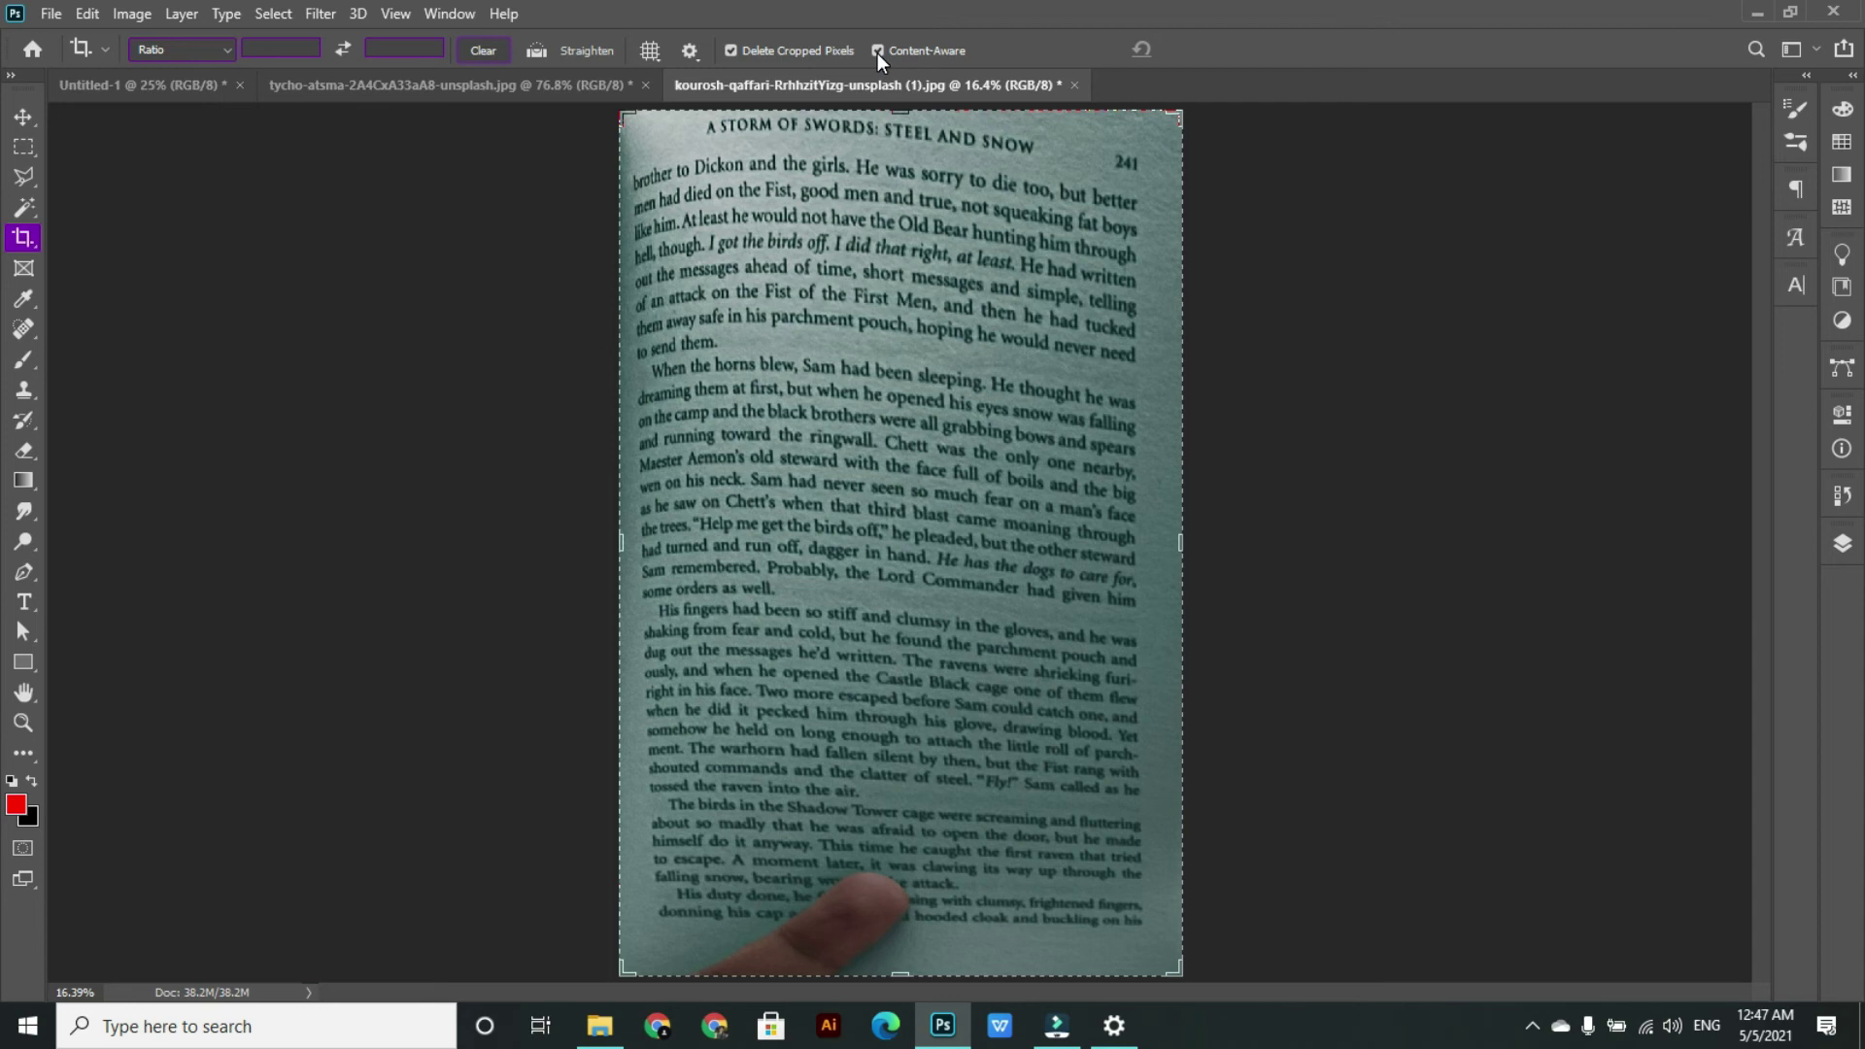
- Mark the page's spine-side margin with a red brush stroke from top to bottom and undo it
left_click(30, 119)
left_click(23, 360)
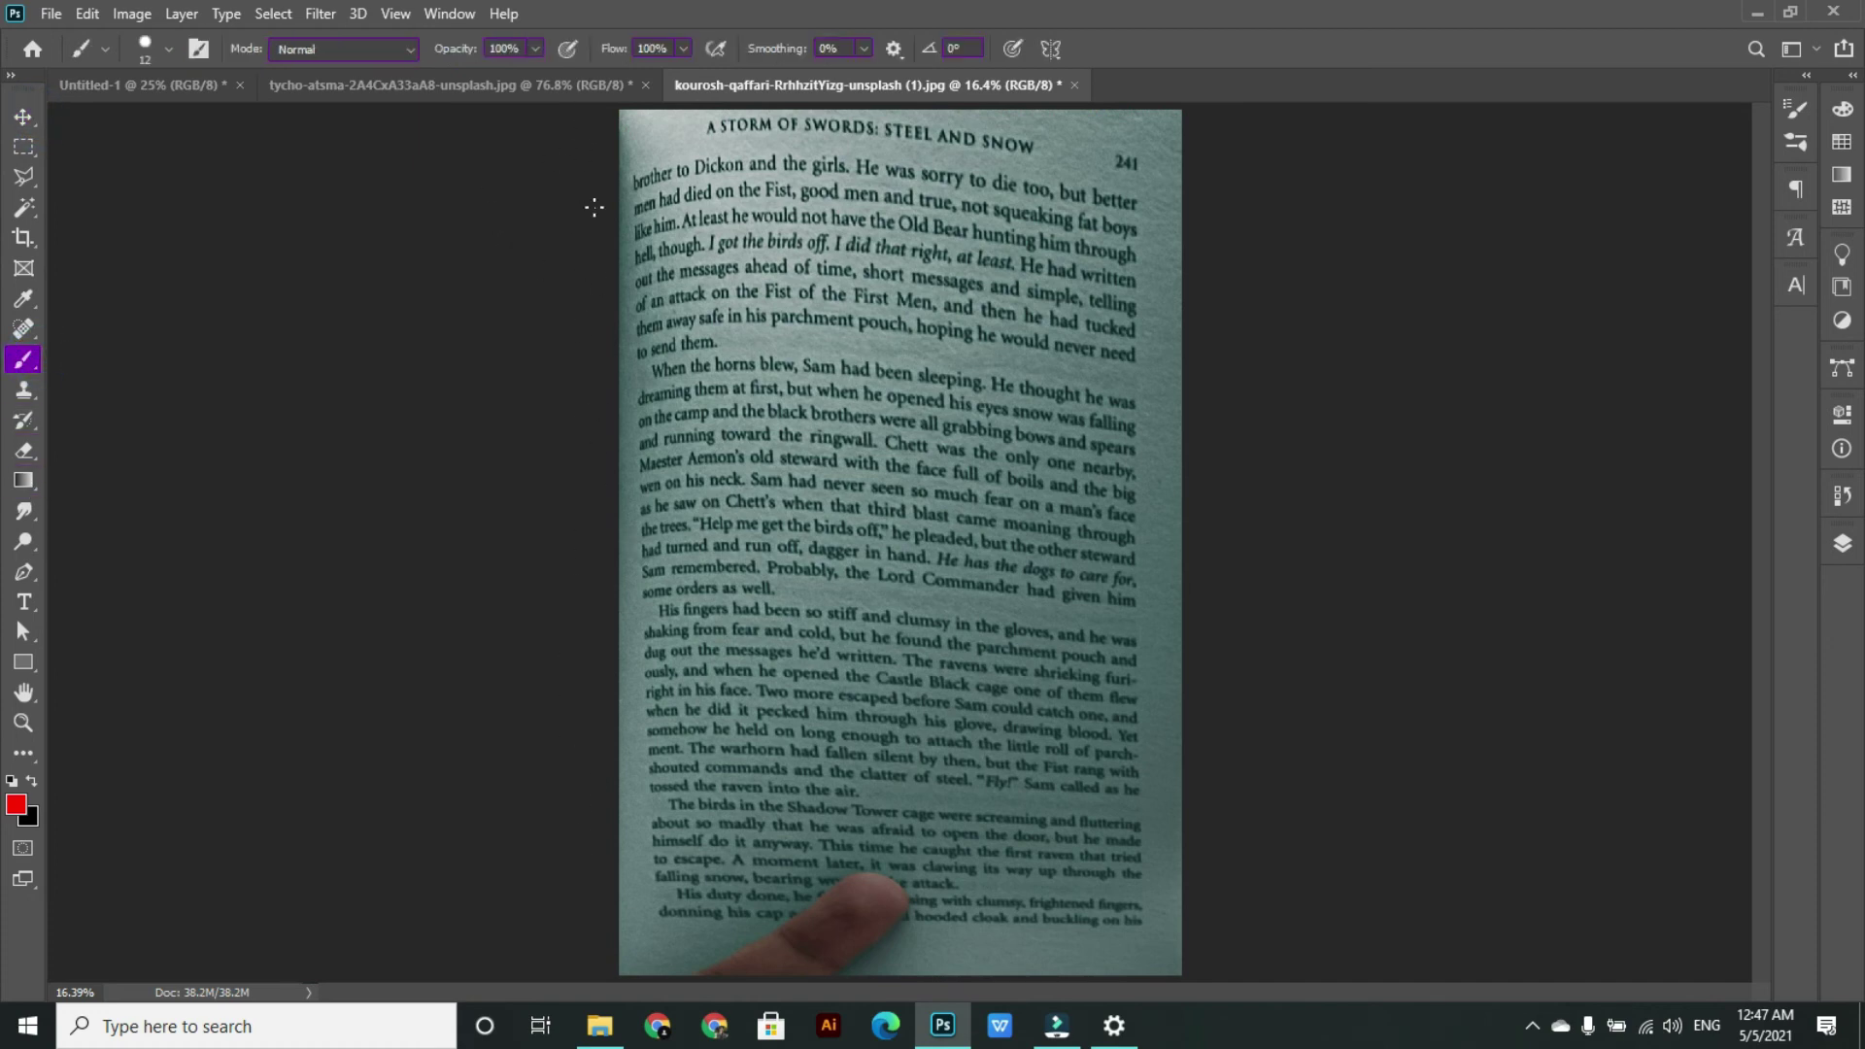
mouse_move(631, 111)
left_mouse_down()
mouse_move(649, 131)
mouse_move(630, 400)
mouse_move(644, 758)
mouse_move(620, 950)
left_mouse_up()
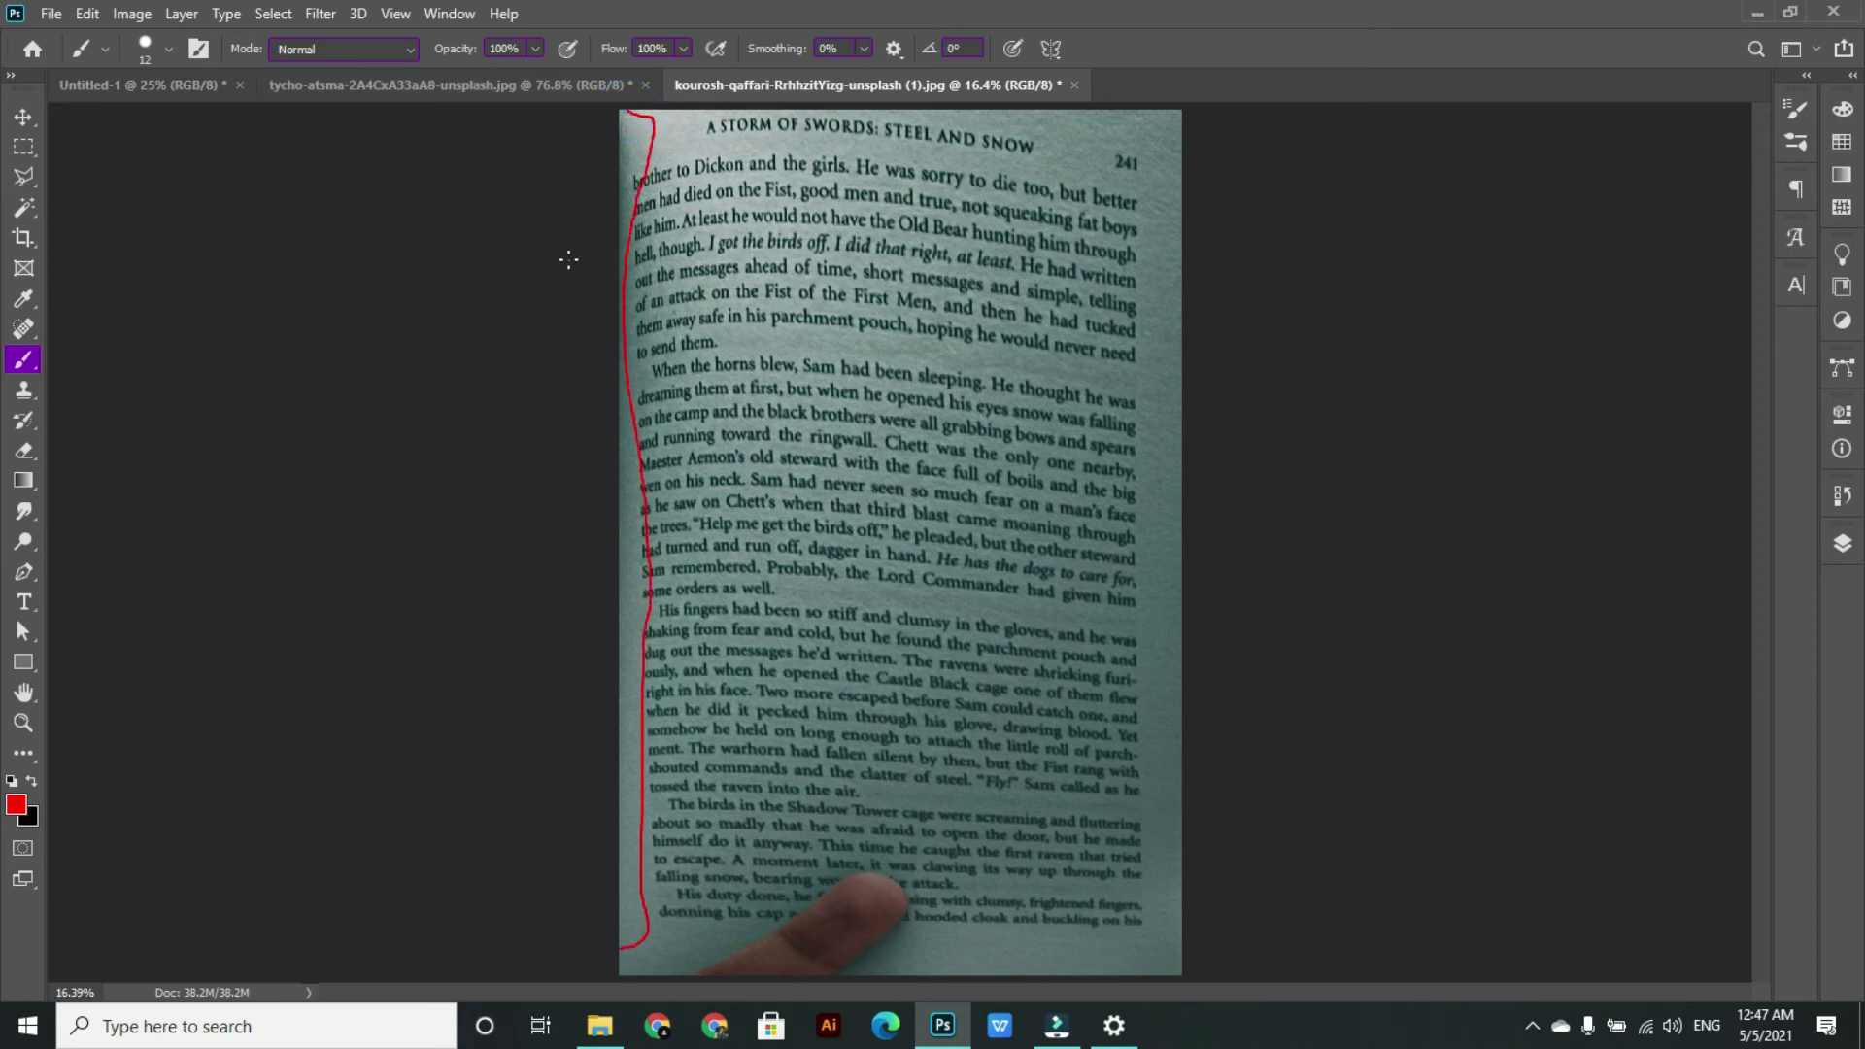
key("ctrl+z")
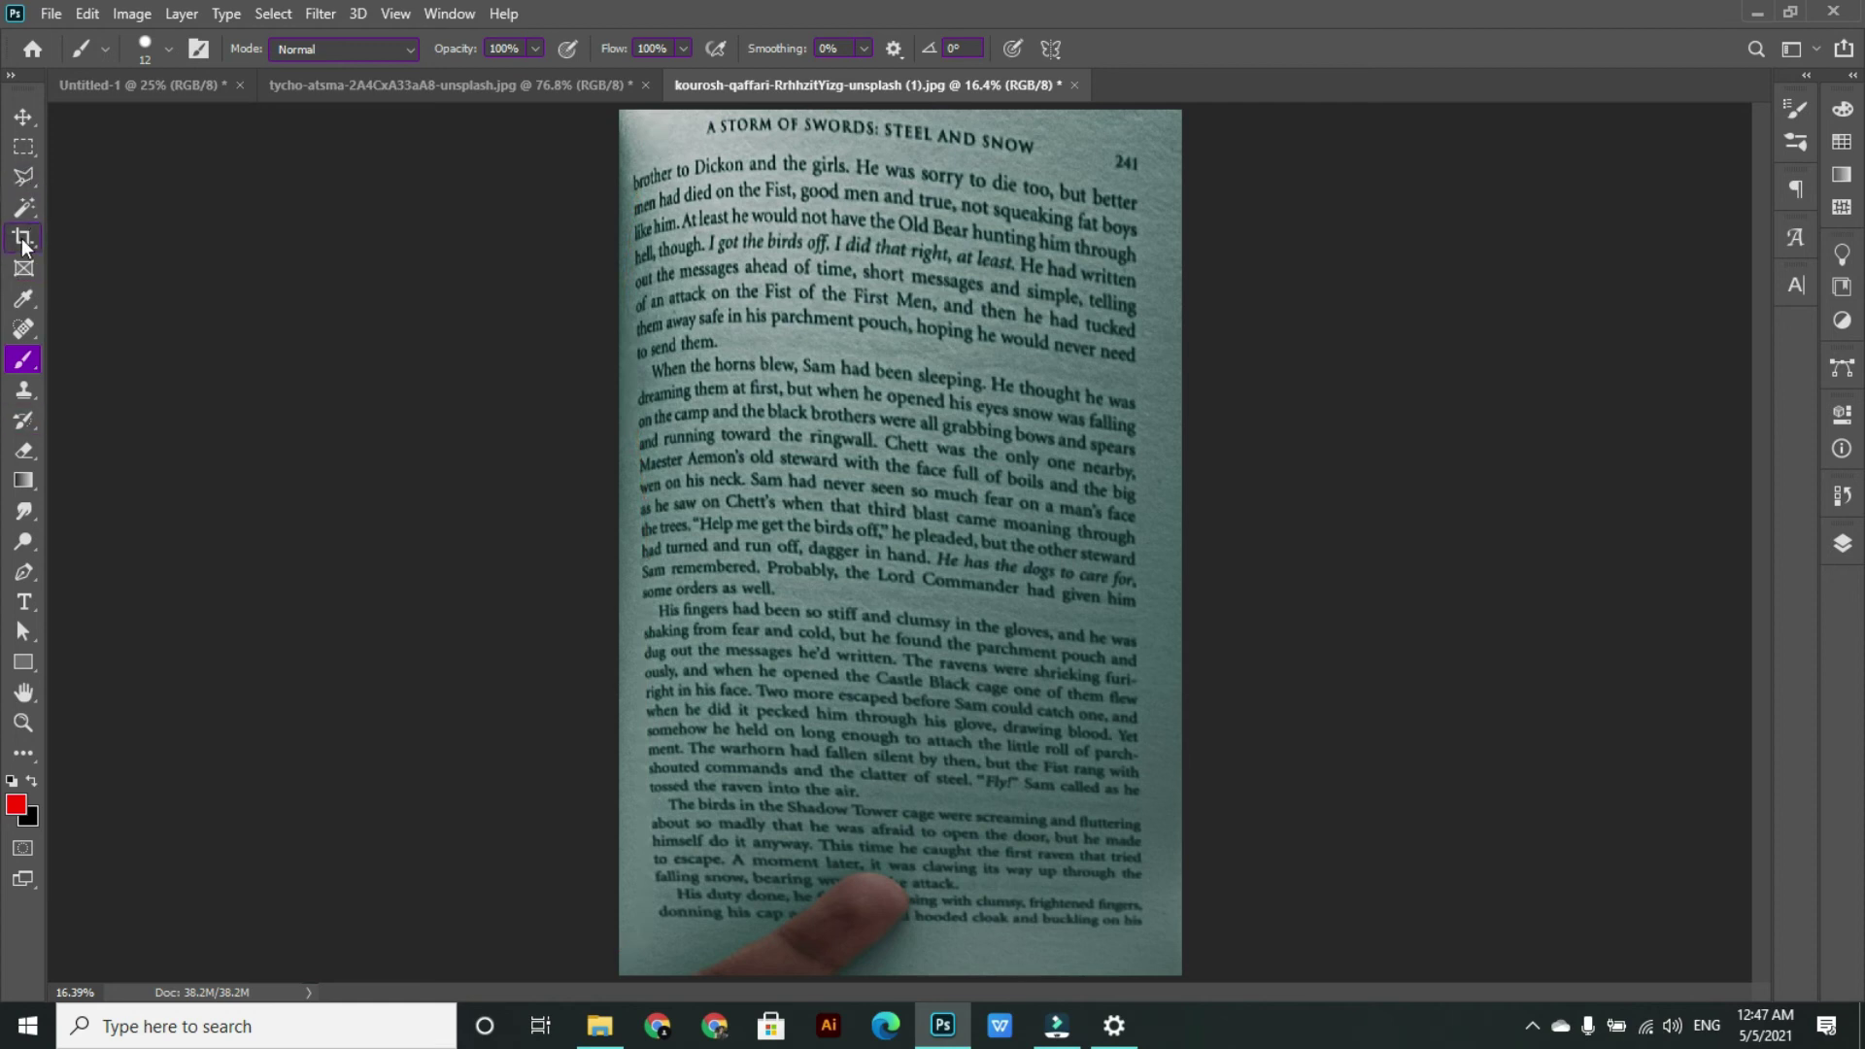
- Crop the page with Content-Aware enabled, extending the canvas slightly beyond its spine-side edge
left_click_drag(23, 237, 76, 236)
left_click(77, 236)
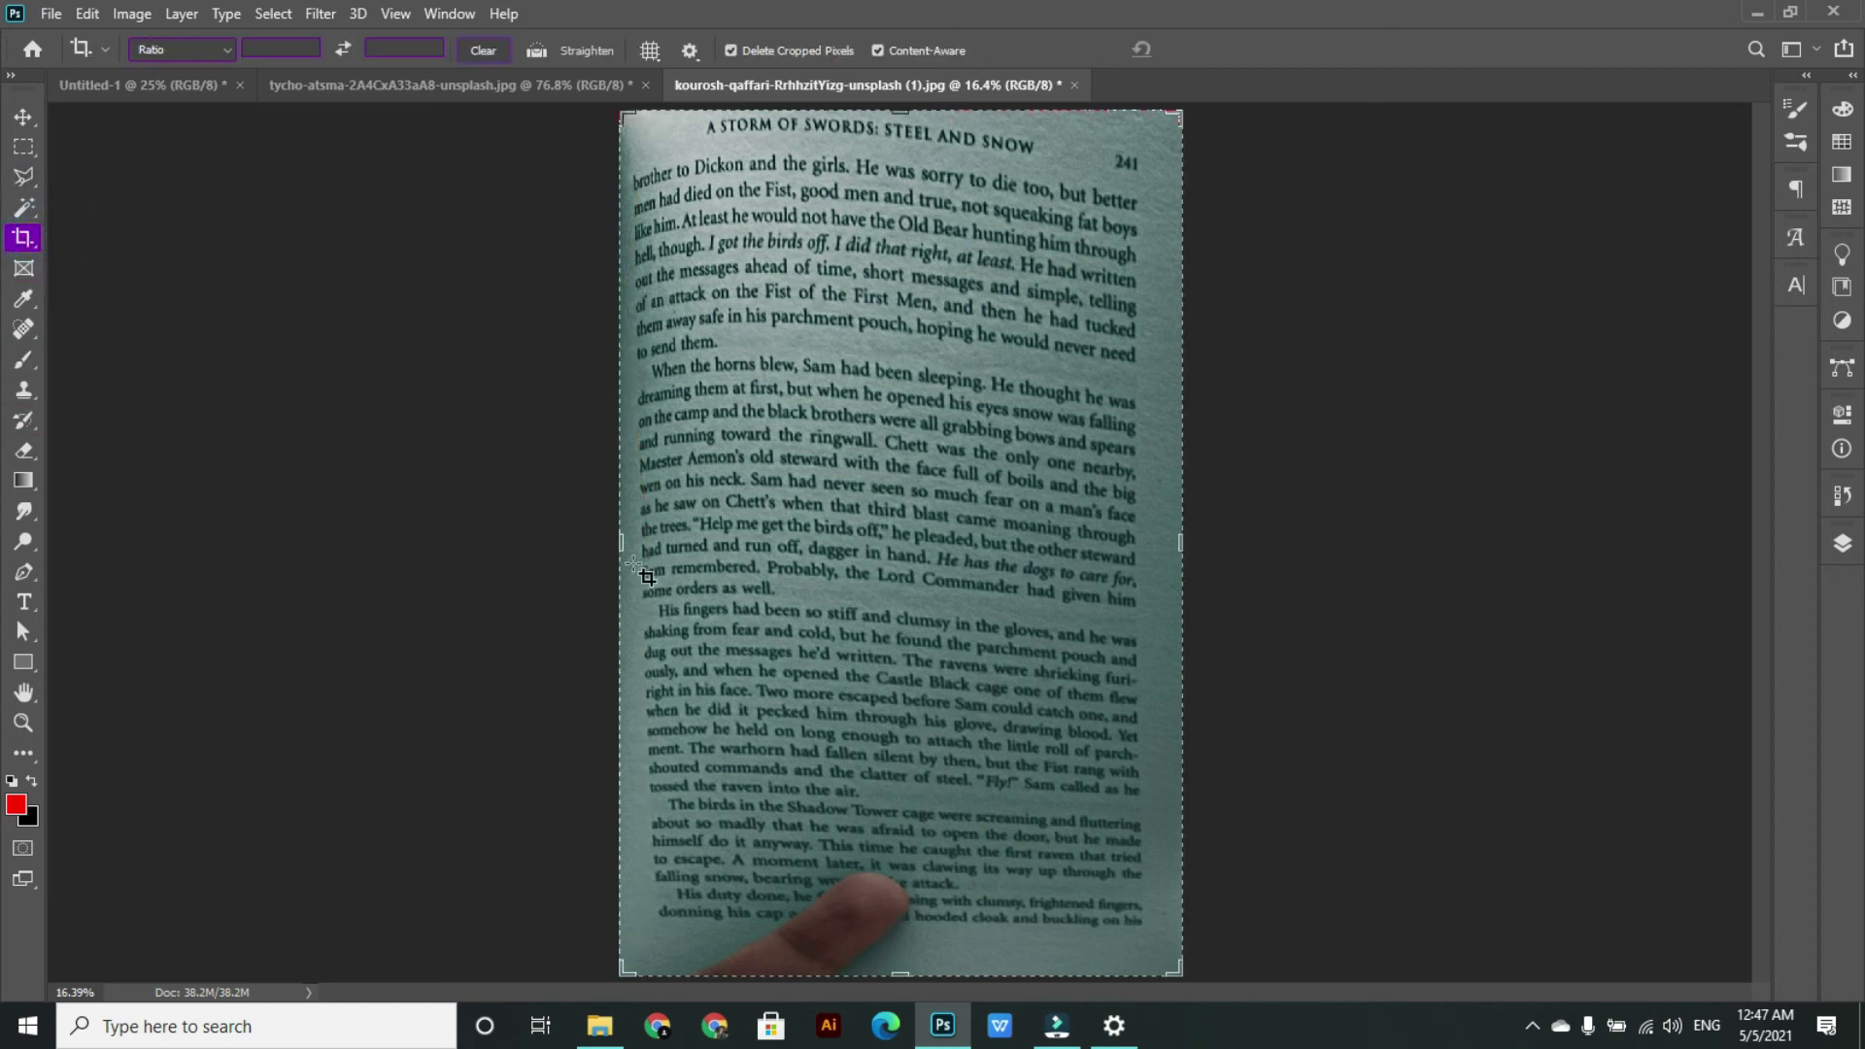
left_click_drag(622, 544, 610, 544)
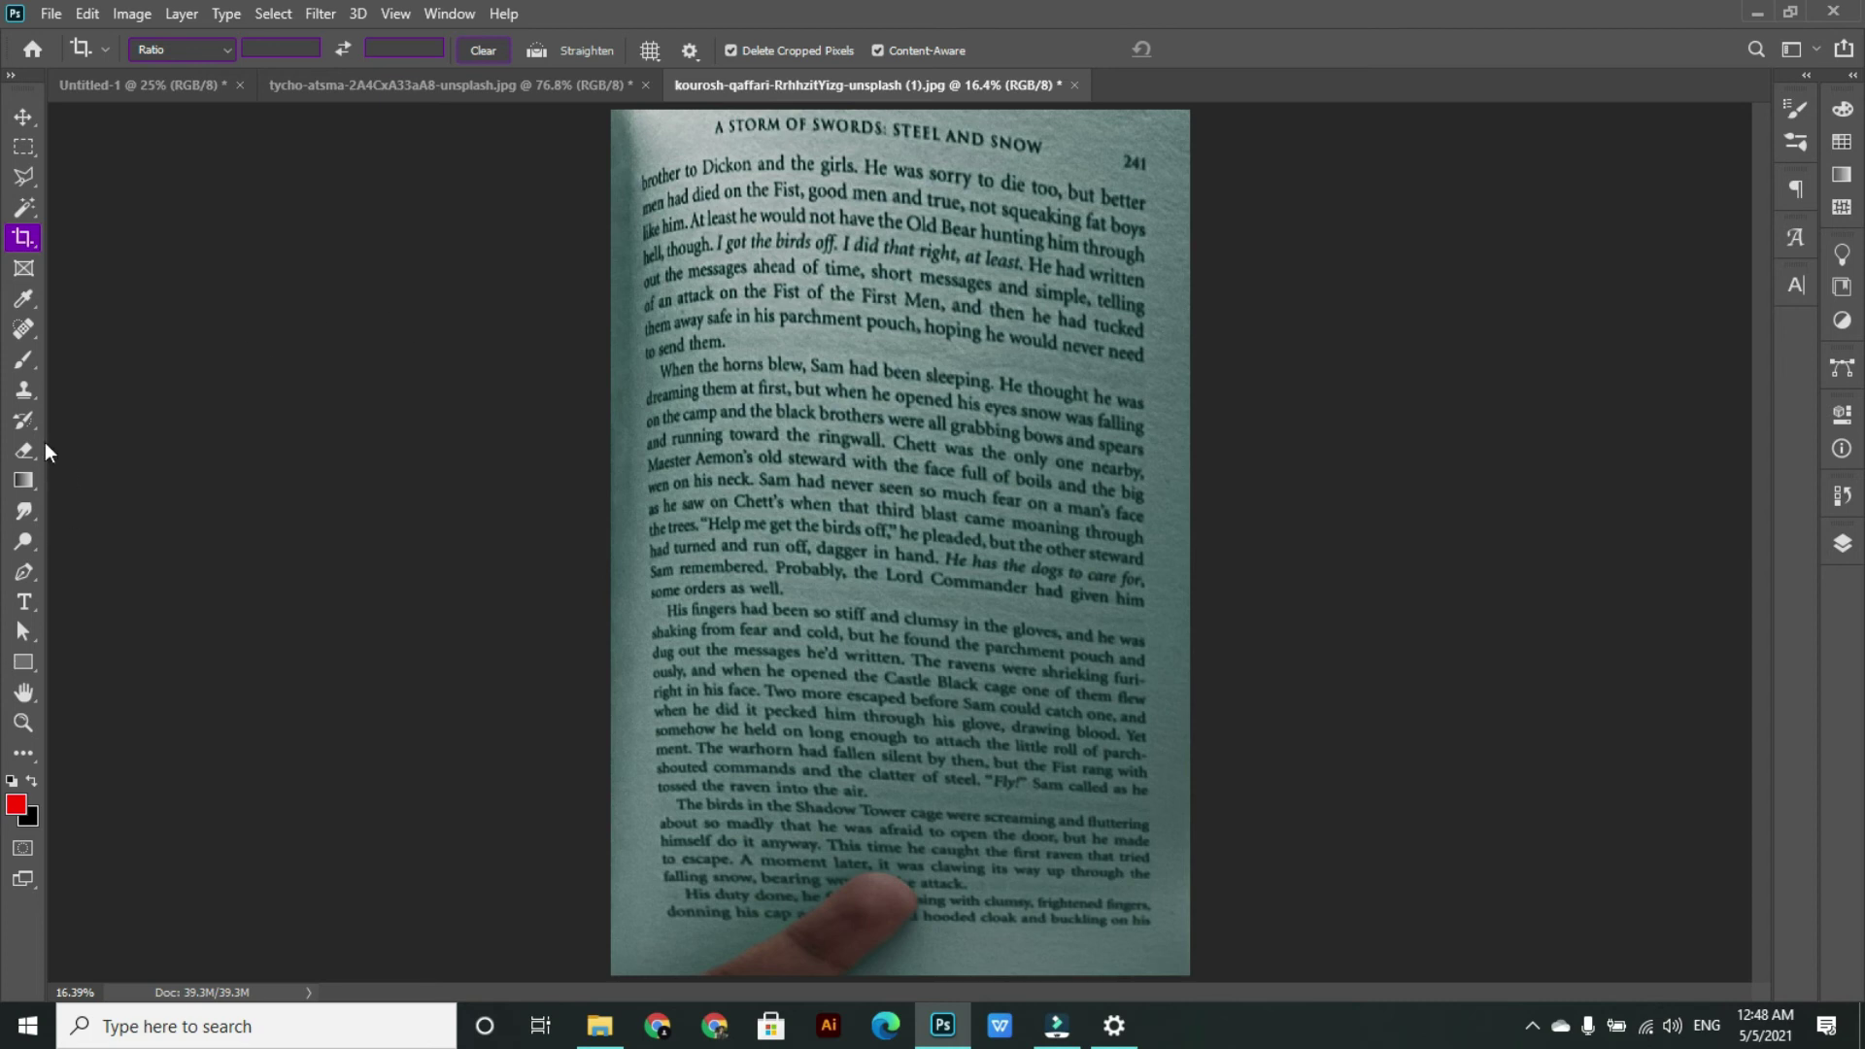
- Outline the filled strip along the page's spine-side edge with red brush strokes and undo all the marks
left_click(22, 363)
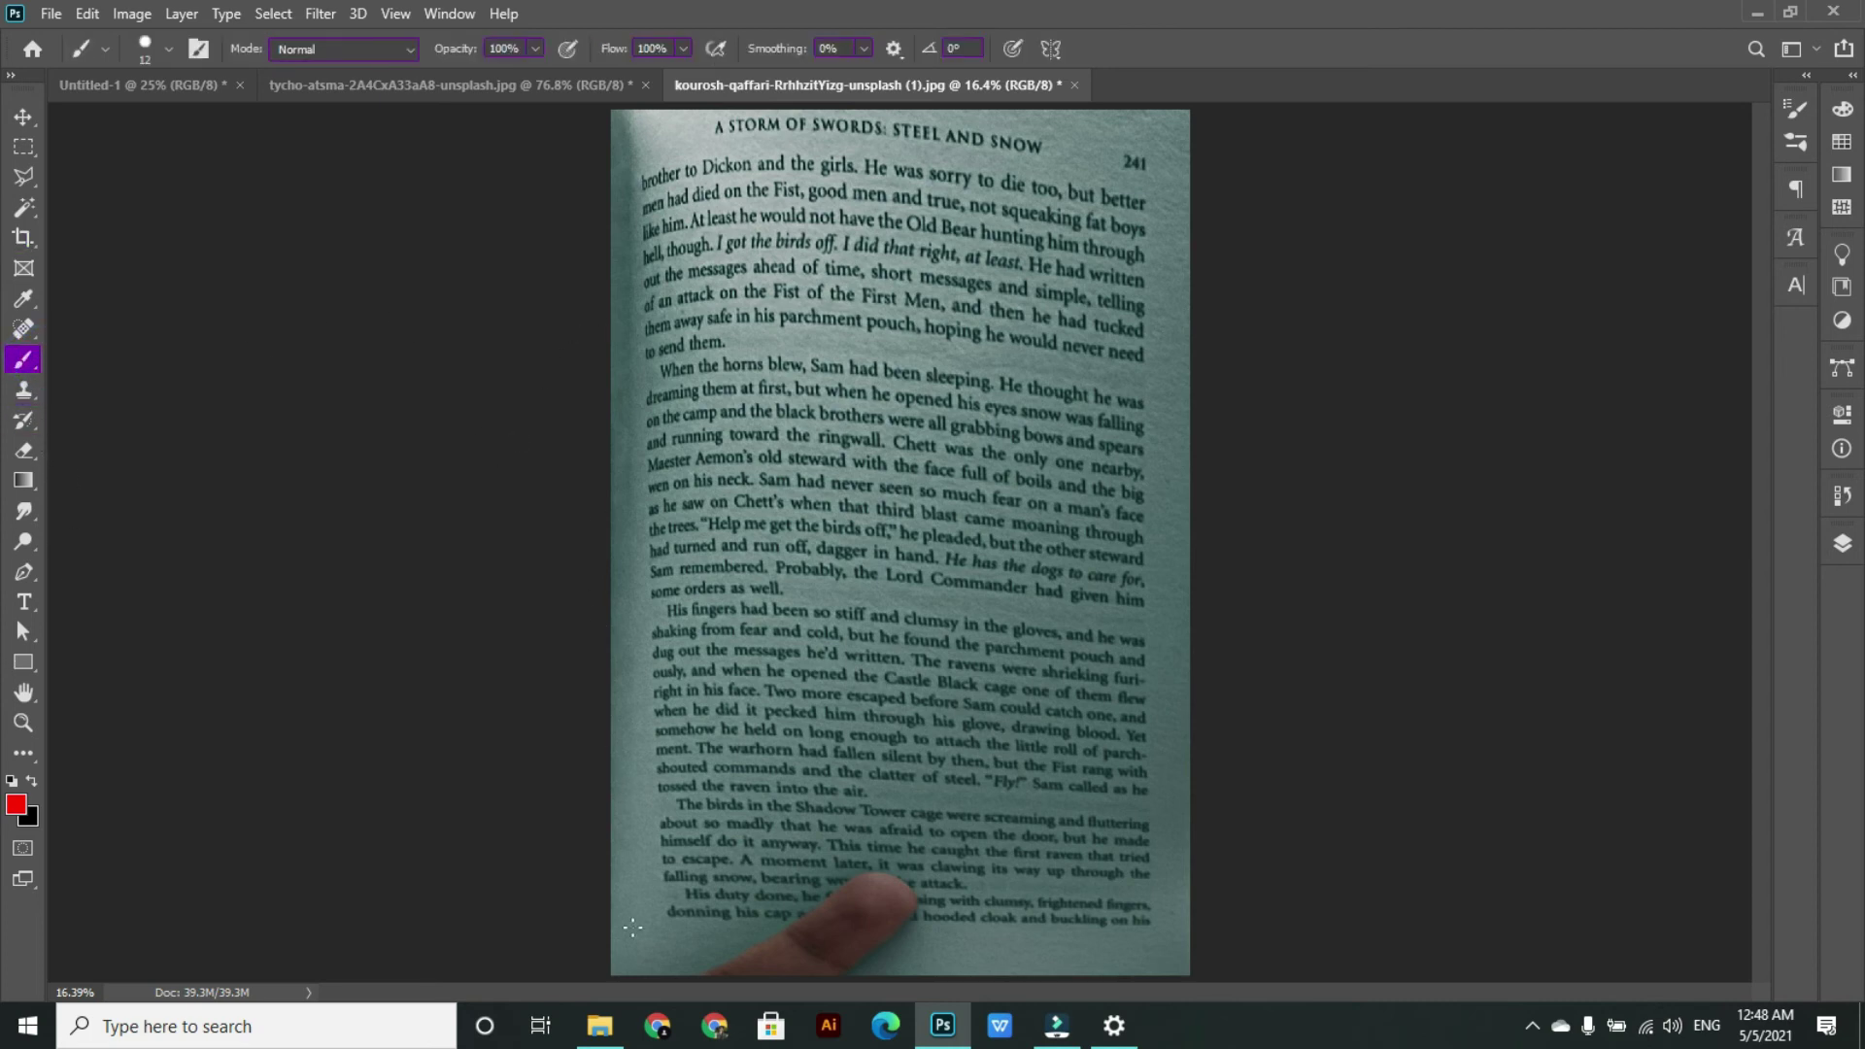
mouse_move(641, 966)
left_mouse_down()
mouse_move(657, 694)
mouse_move(631, 118)
mouse_move(643, 965)
left_mouse_up()
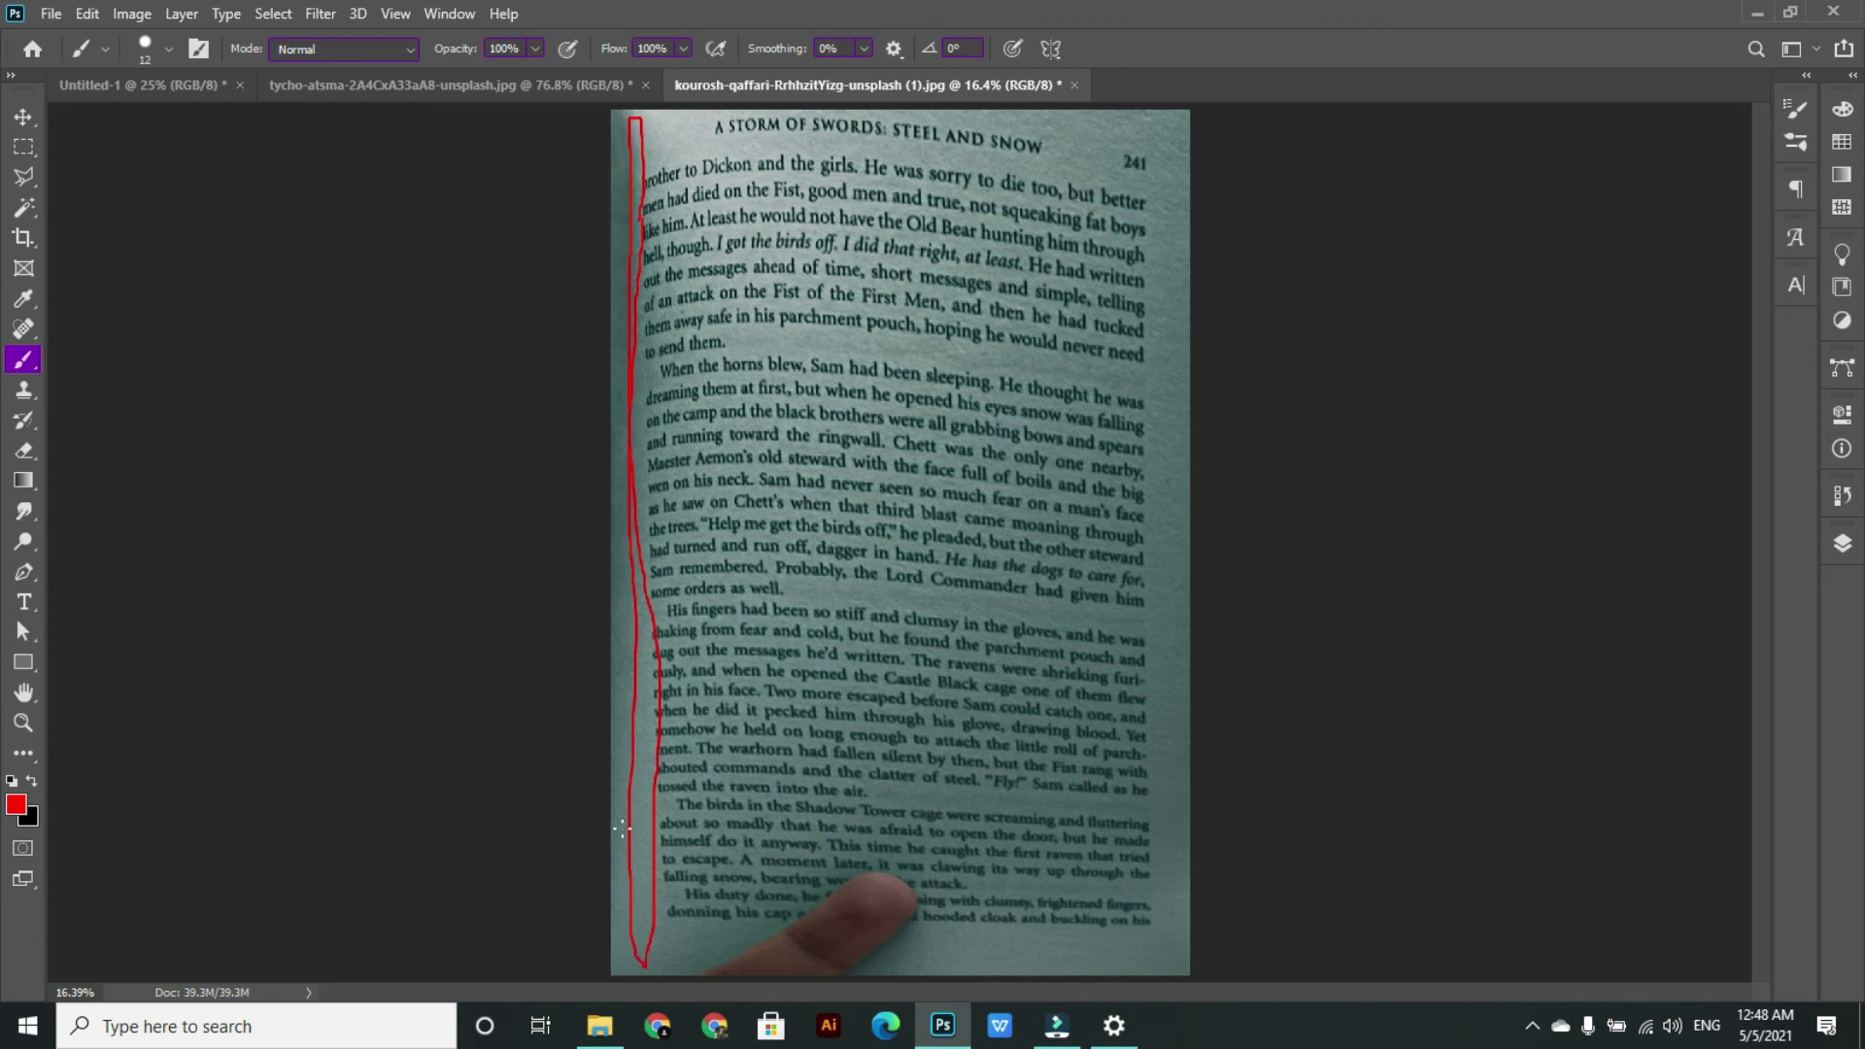
left_click_drag(620, 564, 627, 581)
left_click_drag(620, 570, 641, 570)
mouse_move(604, 166)
left_mouse_down()
mouse_move(623, 295)
mouse_move(614, 408)
left_mouse_up()
mouse_move(622, 503)
left_mouse_down()
mouse_move(598, 594)
mouse_move(646, 653)
mouse_move(613, 688)
mouse_move(621, 790)
left_mouse_up()
key("ctrl+z")
key("ctrl+z")
key("ctrl+z")
key("ctrl+z")
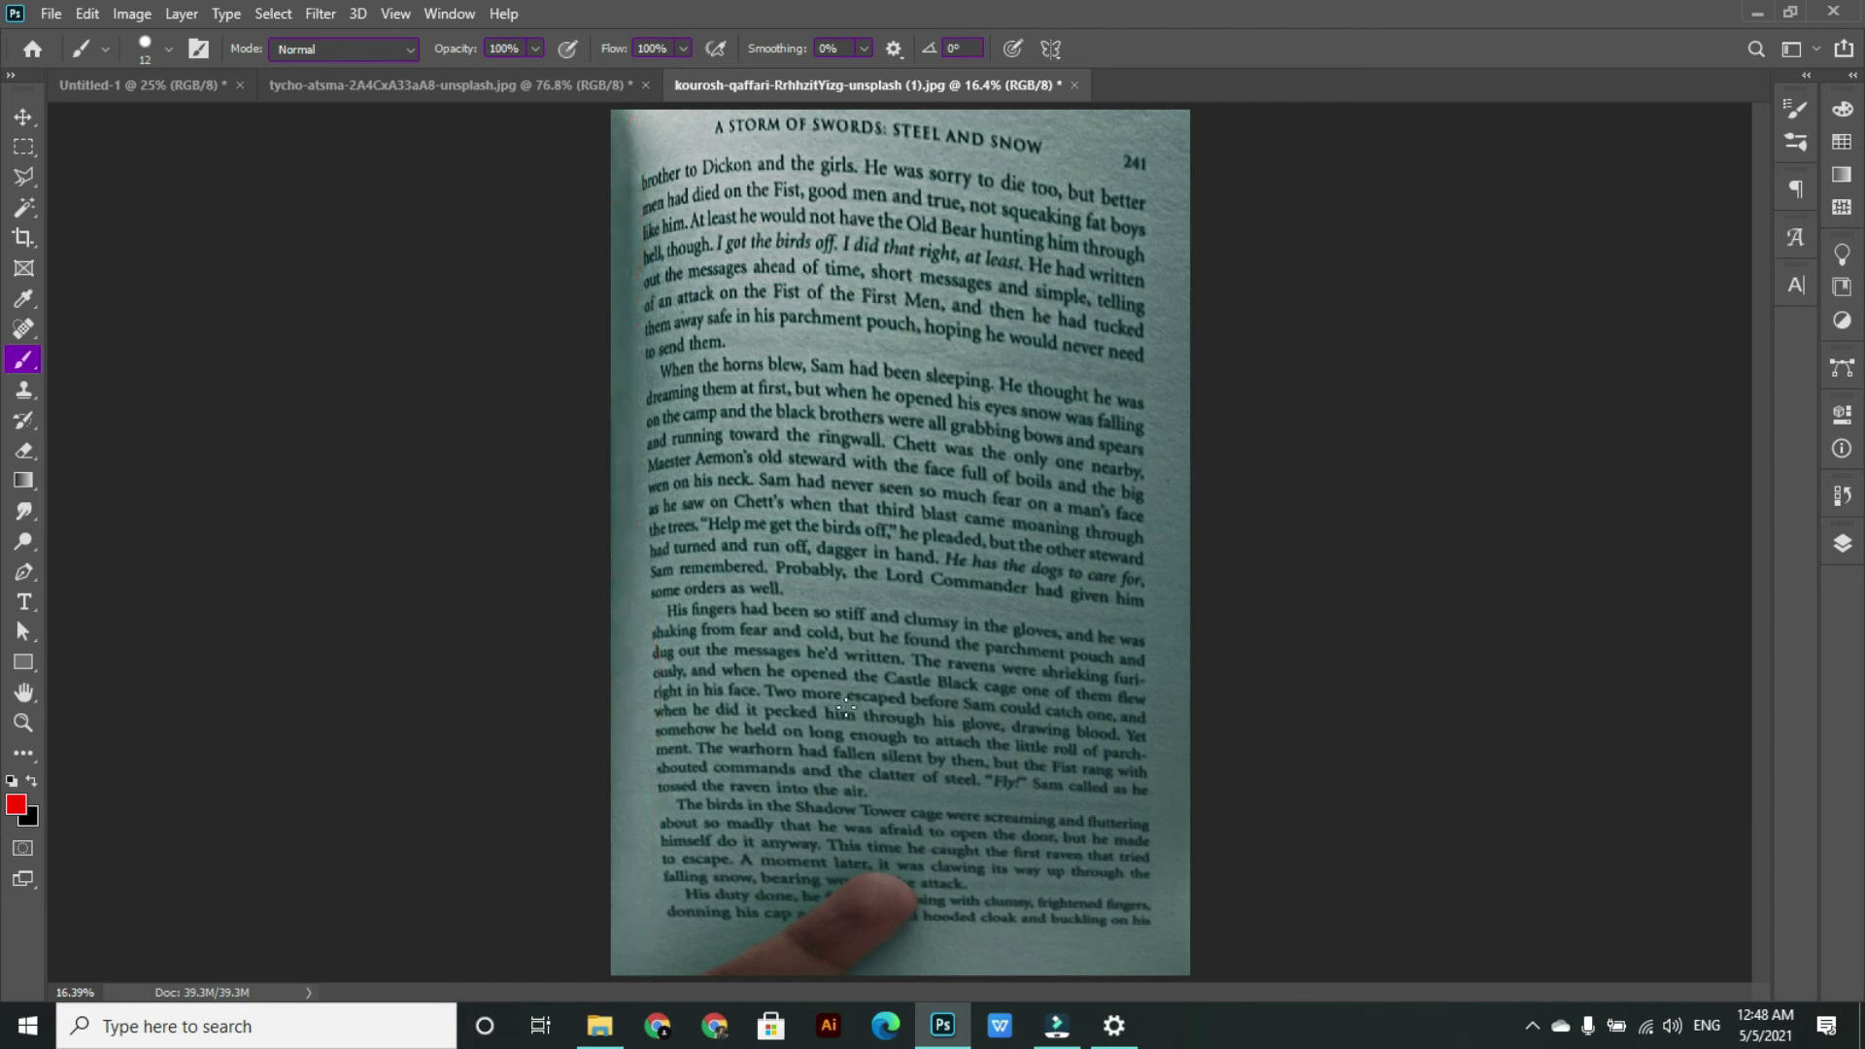
- Draw a slice across the full width of the page's upper half with the Slice tool
left_click(24, 237)
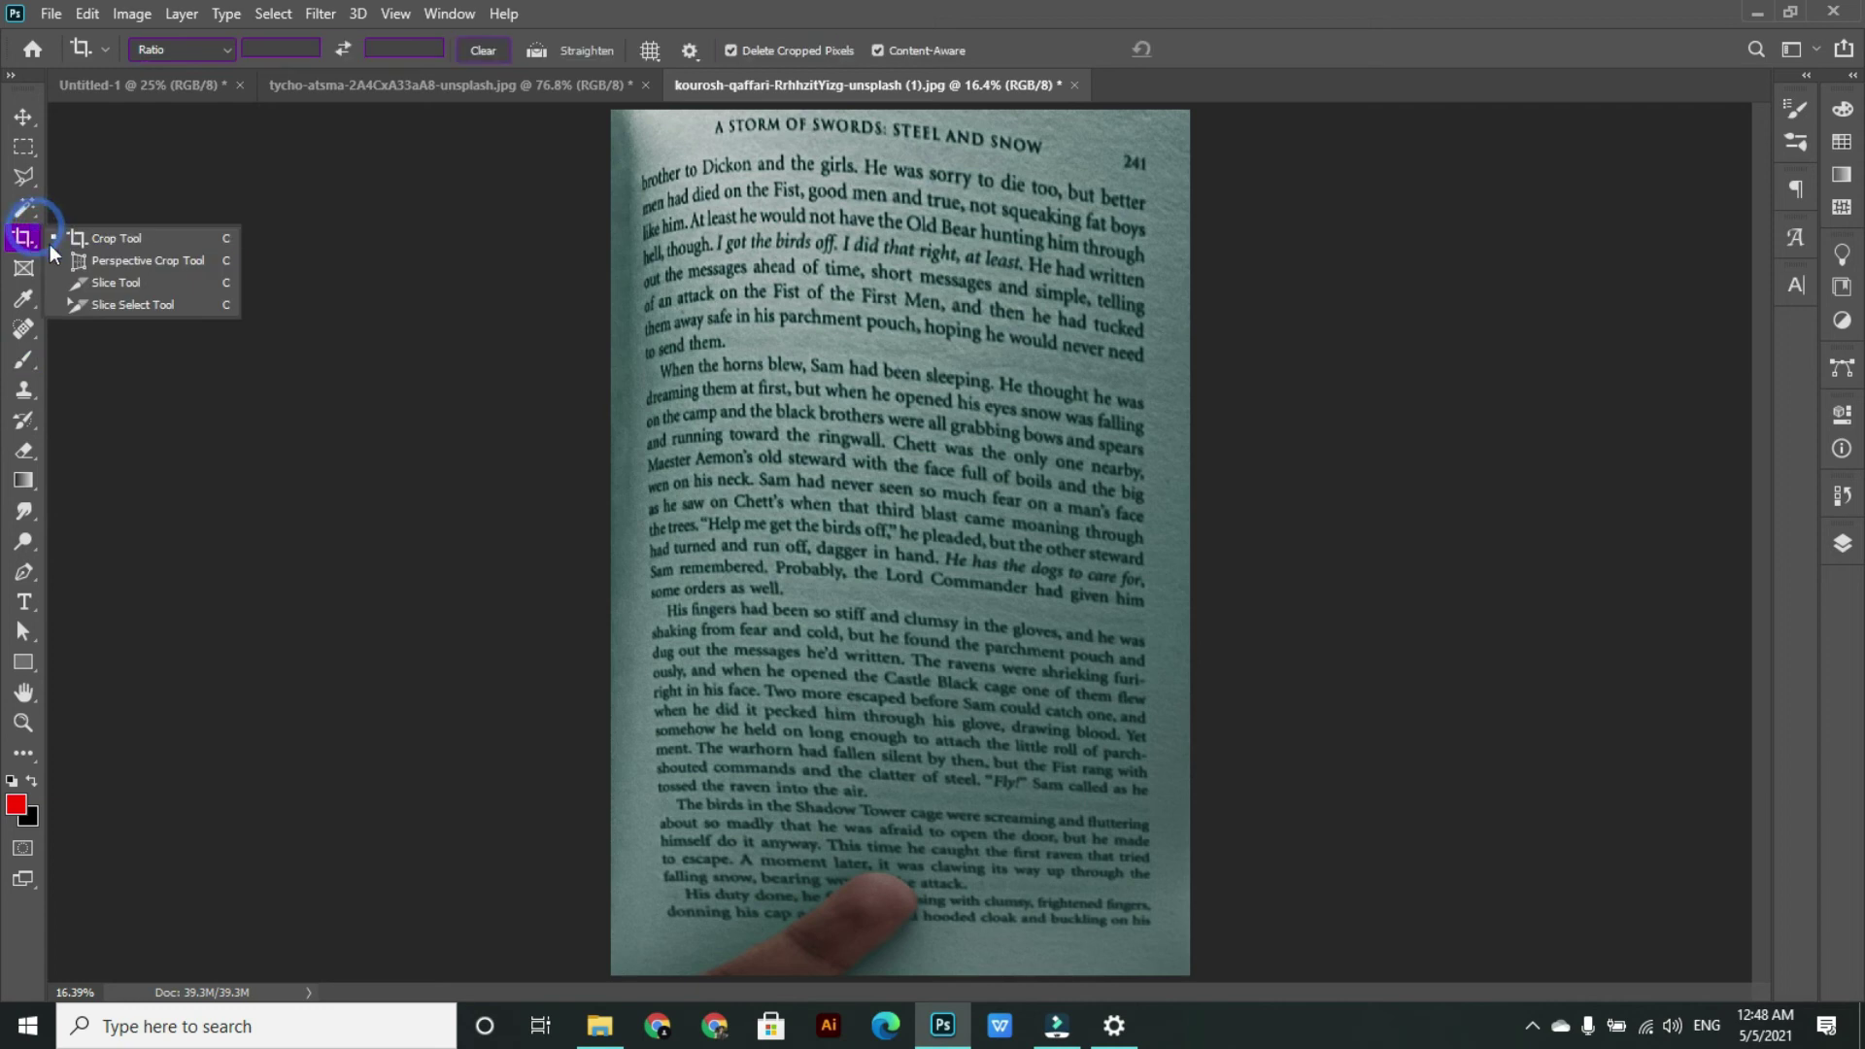
left_click(75, 282)
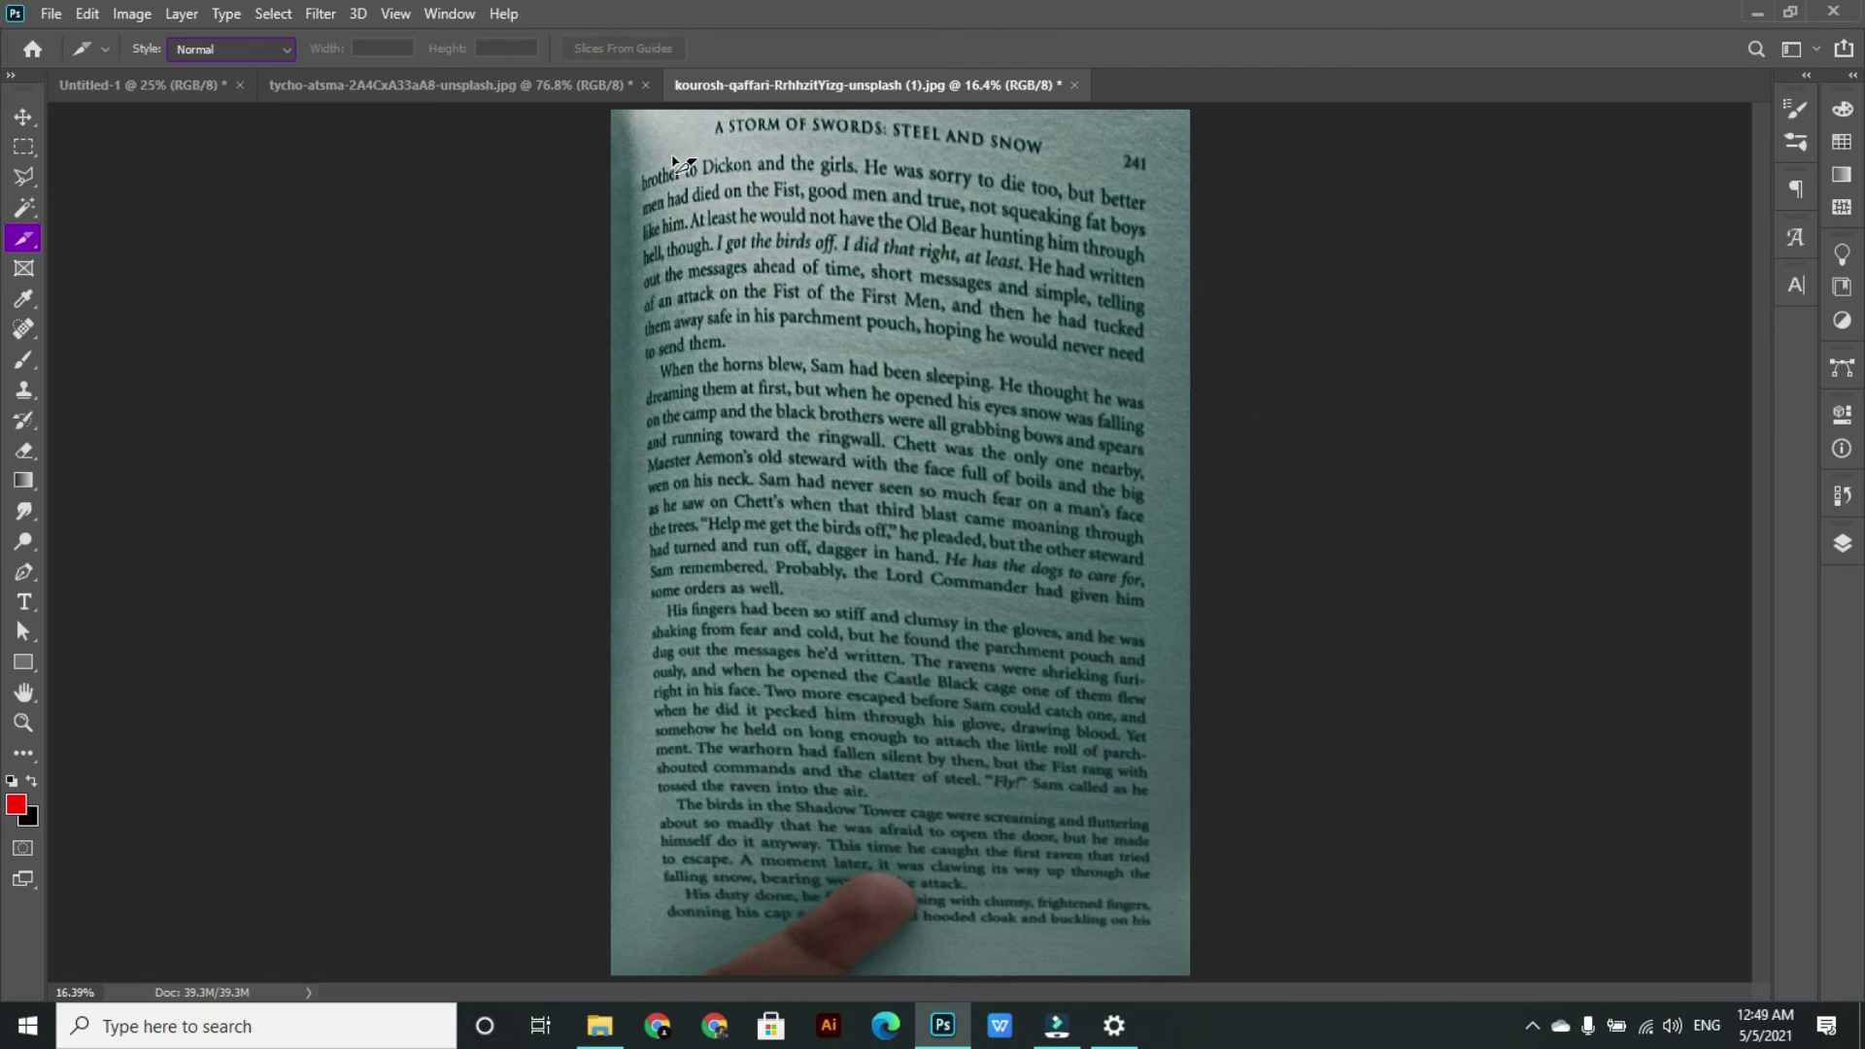
key("ctrl+minus")
key("ctrl+plus")
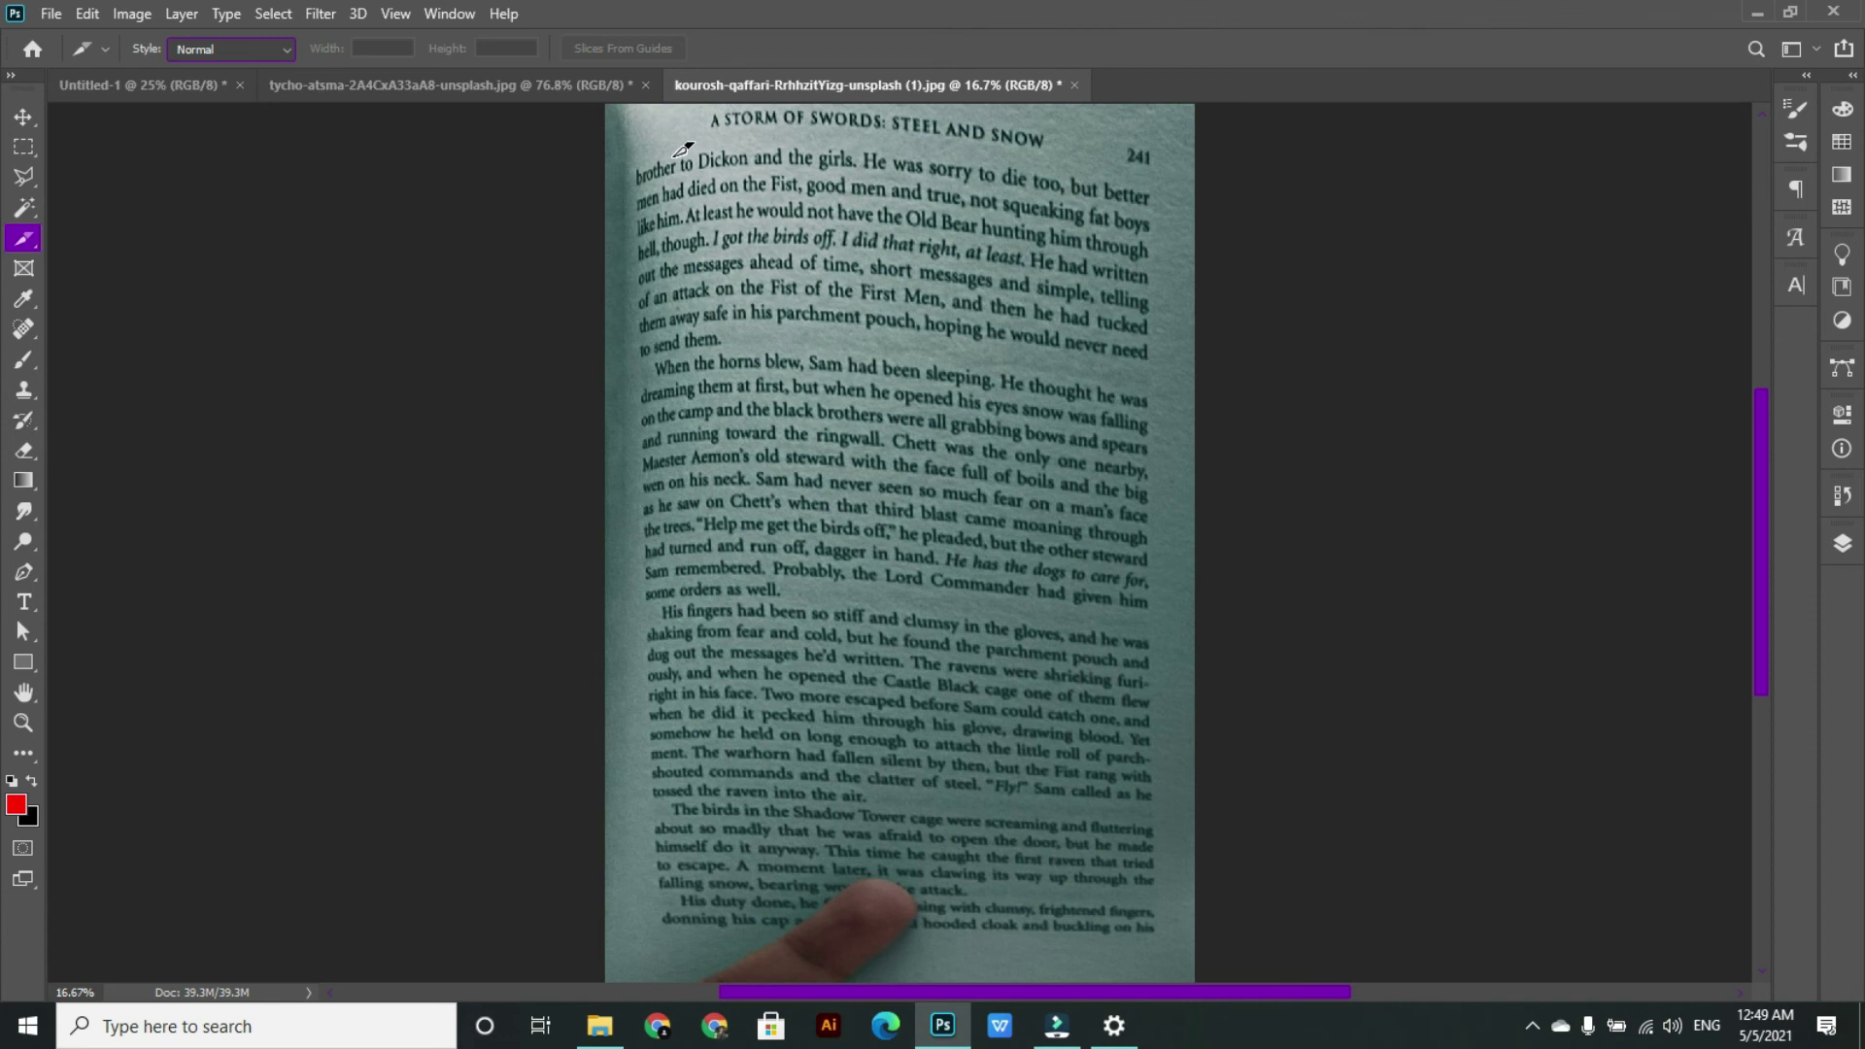
key("ctrl+minus")
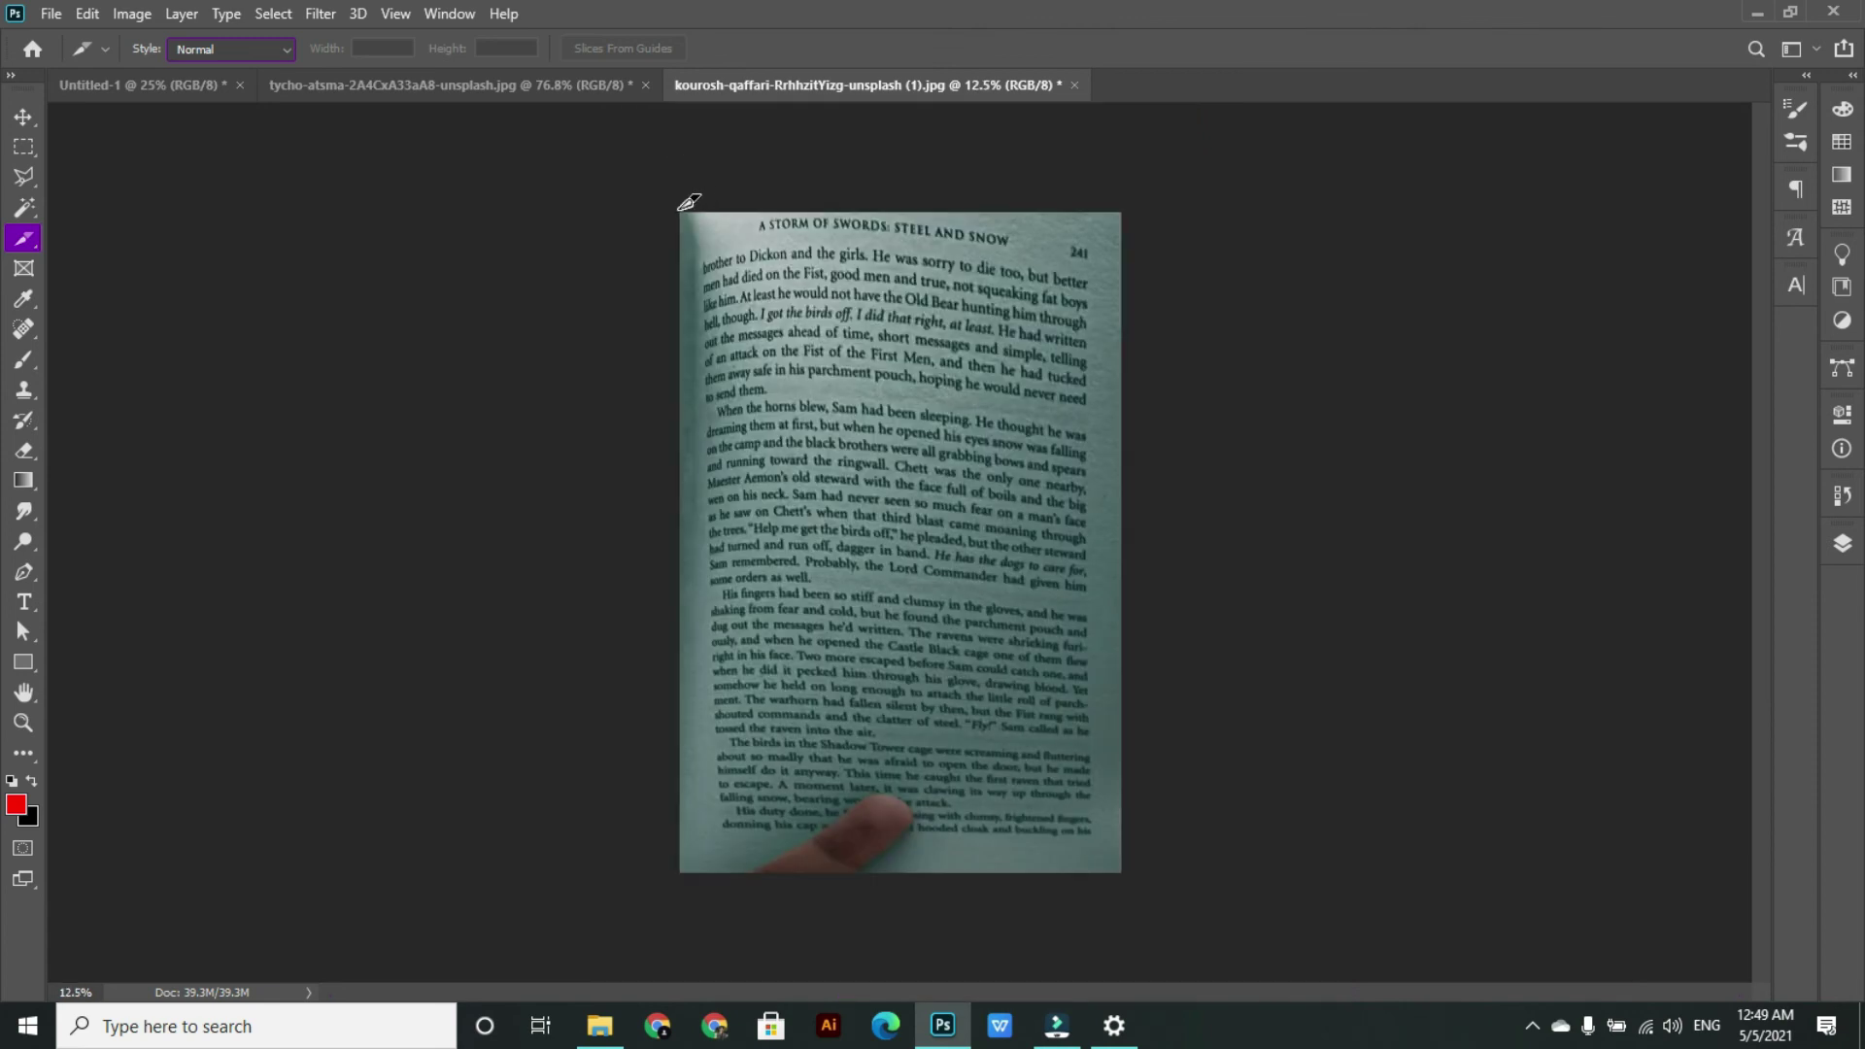
left_click_drag(681, 209, 1127, 536)
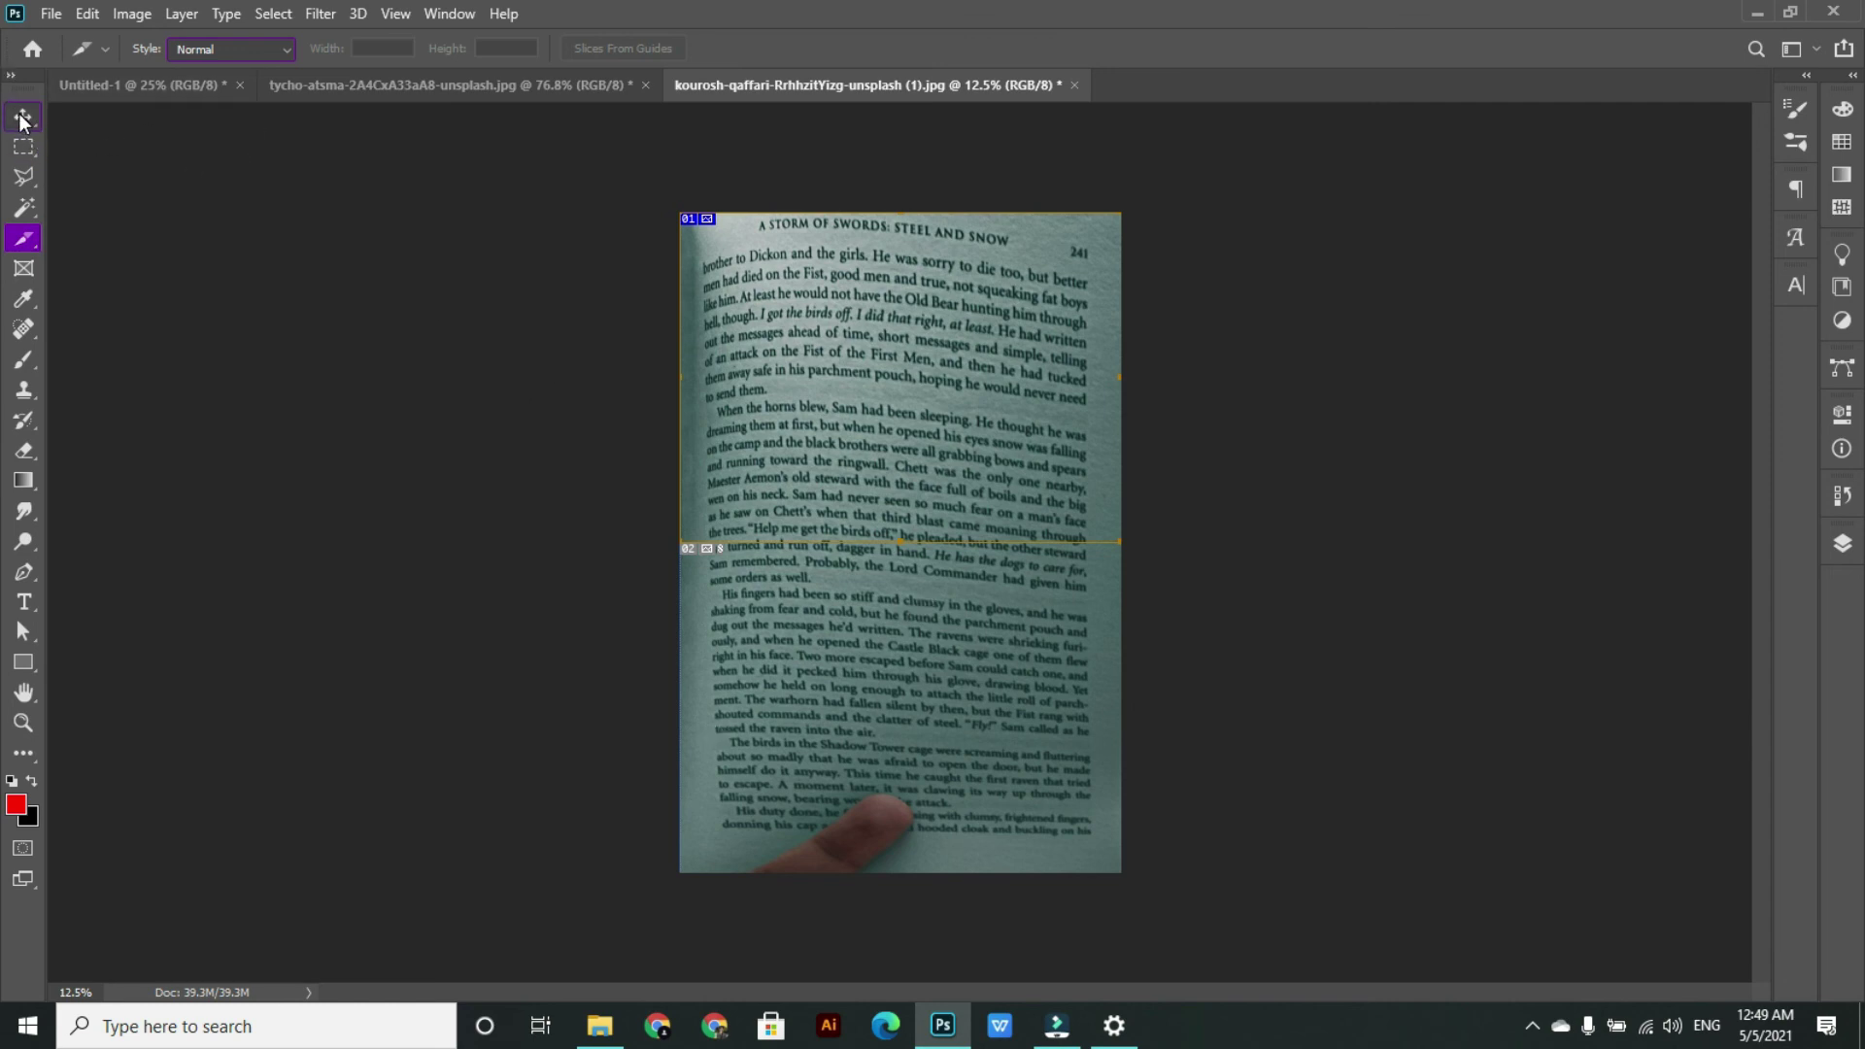
- Return to the Move tool, switch to File Explorer and open the volcano photo as a separate document in Photoshop
right_click(24, 238)
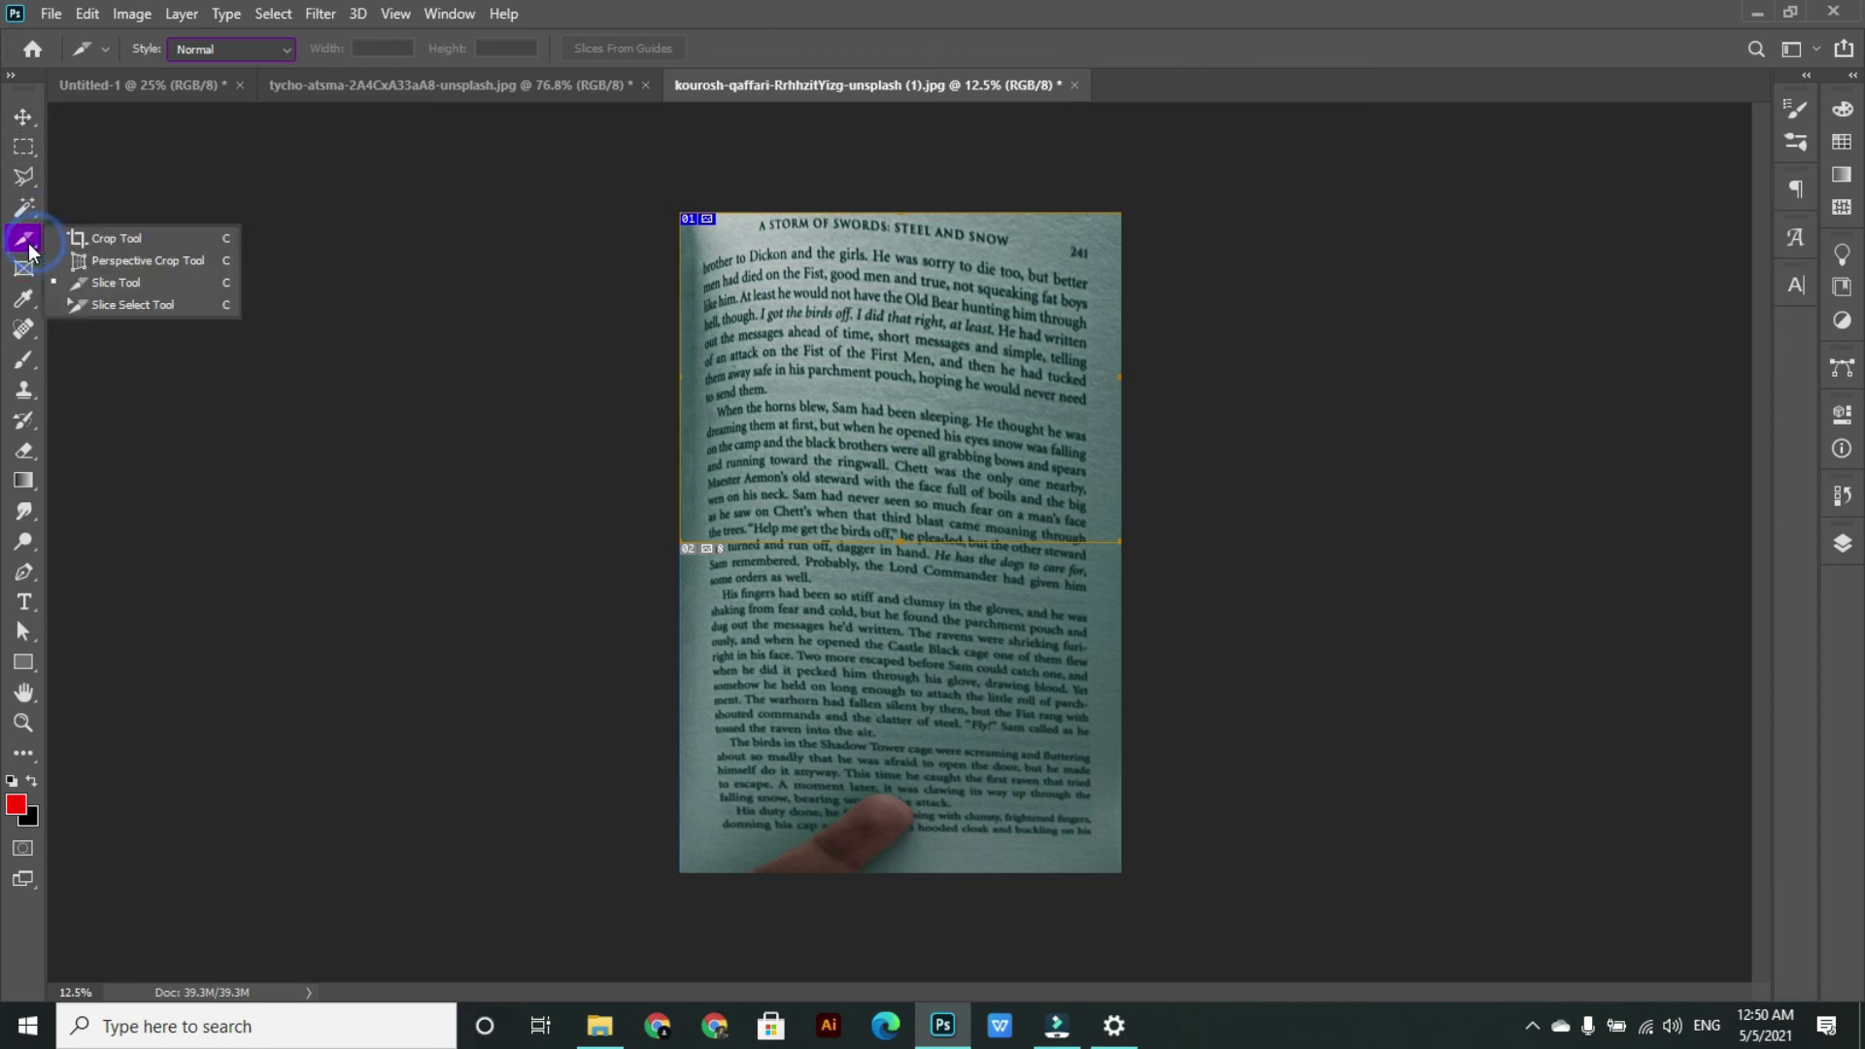
left_click(99, 239)
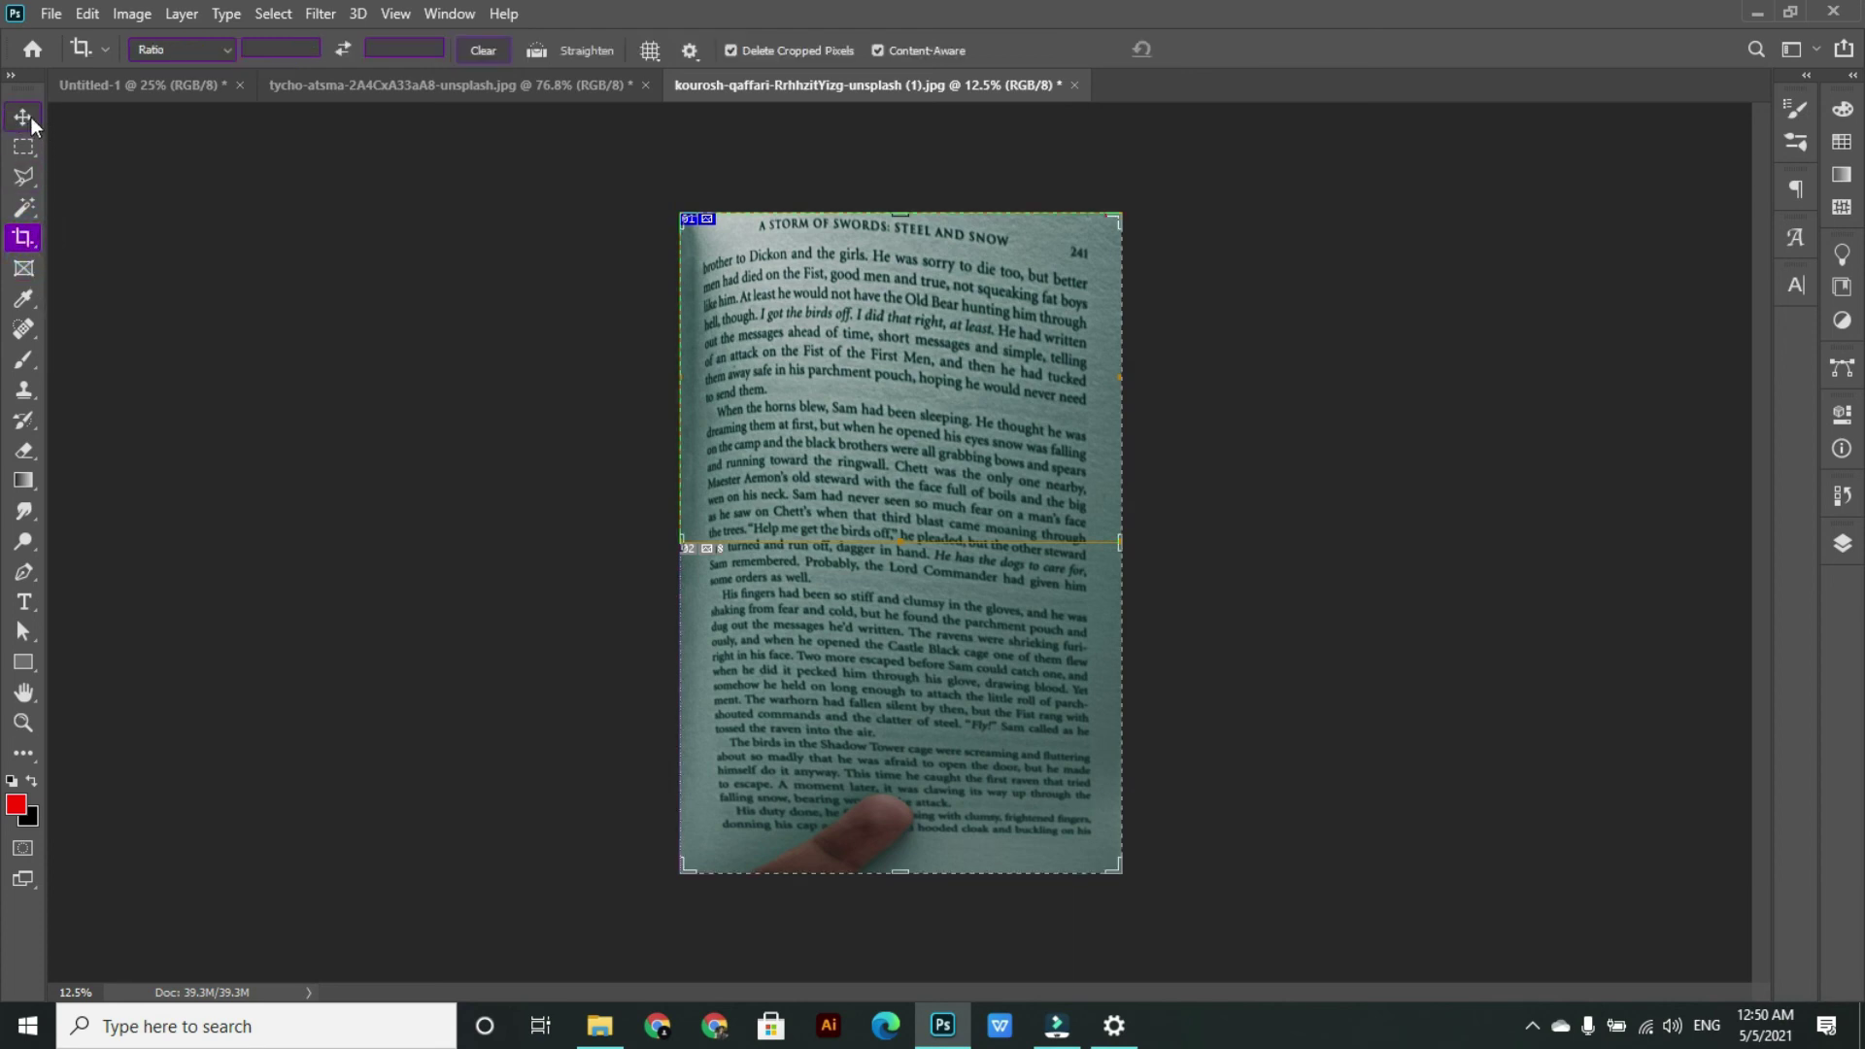
left_click(26, 118)
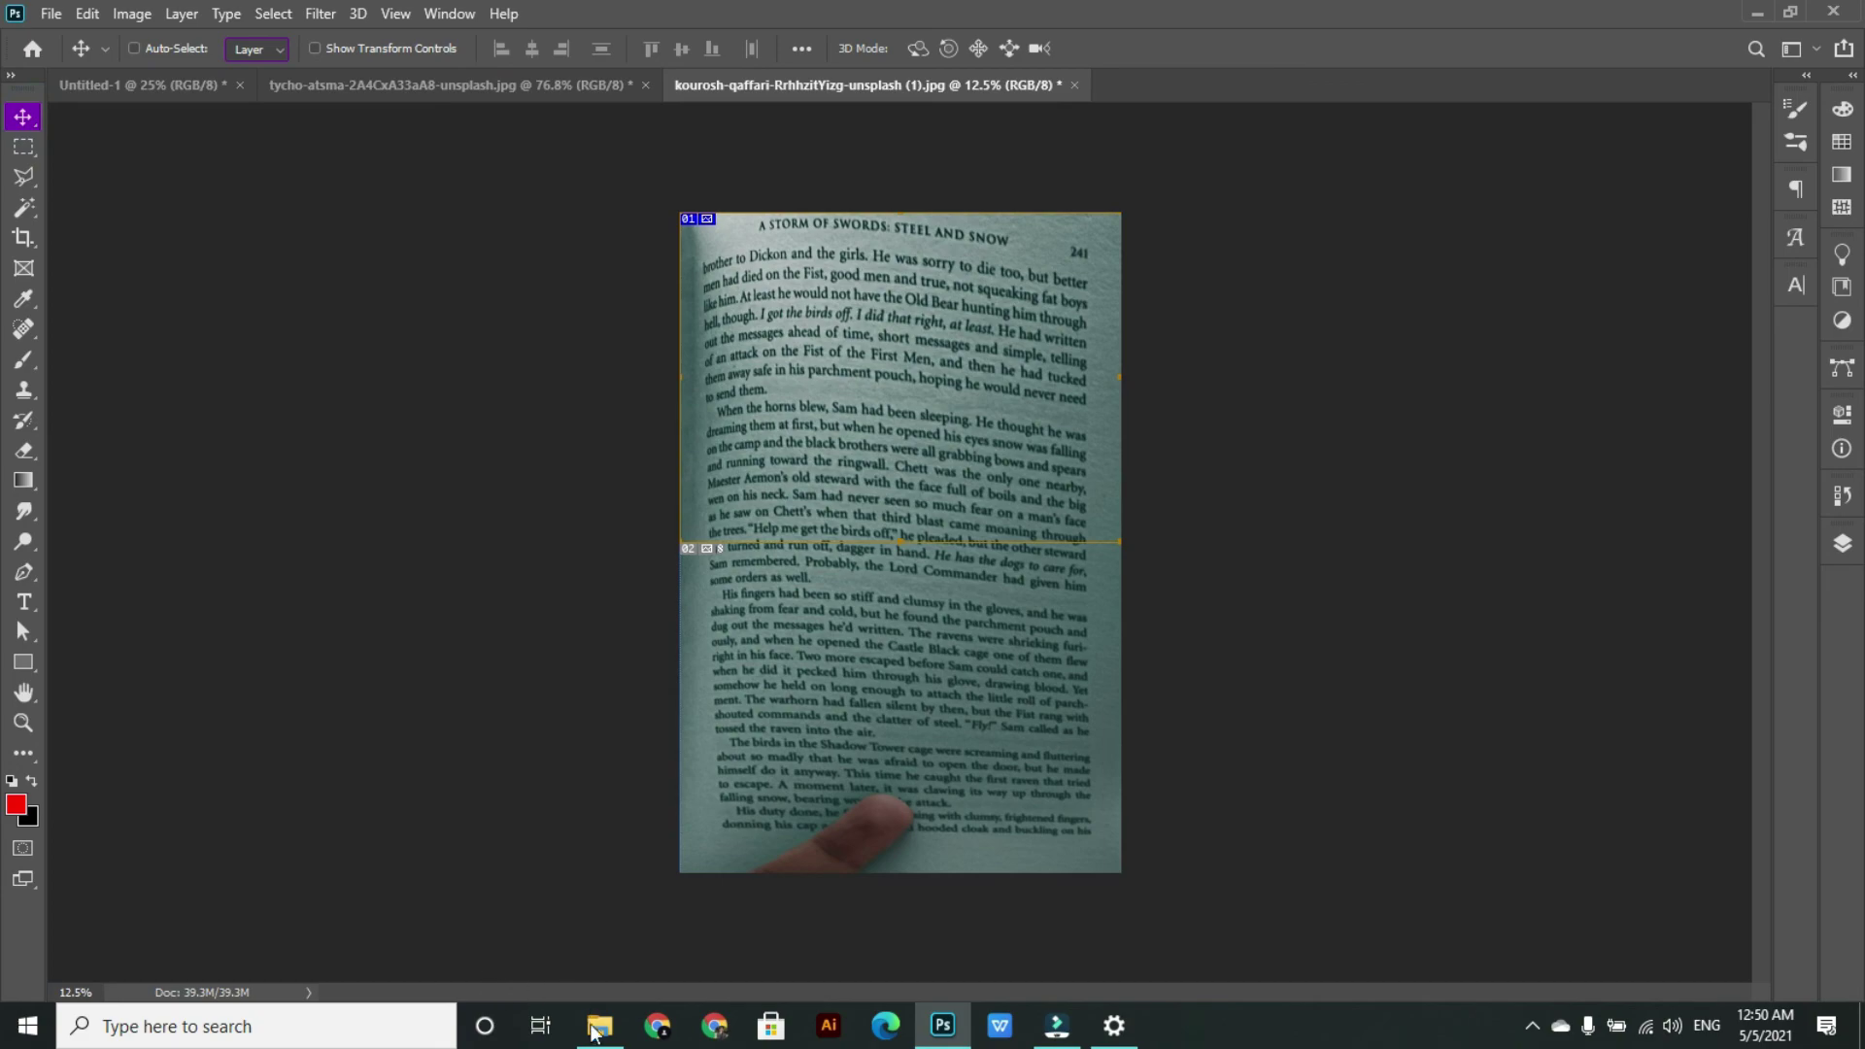
left_click(600, 1026)
left_click_drag(704, 379, 908, 458)
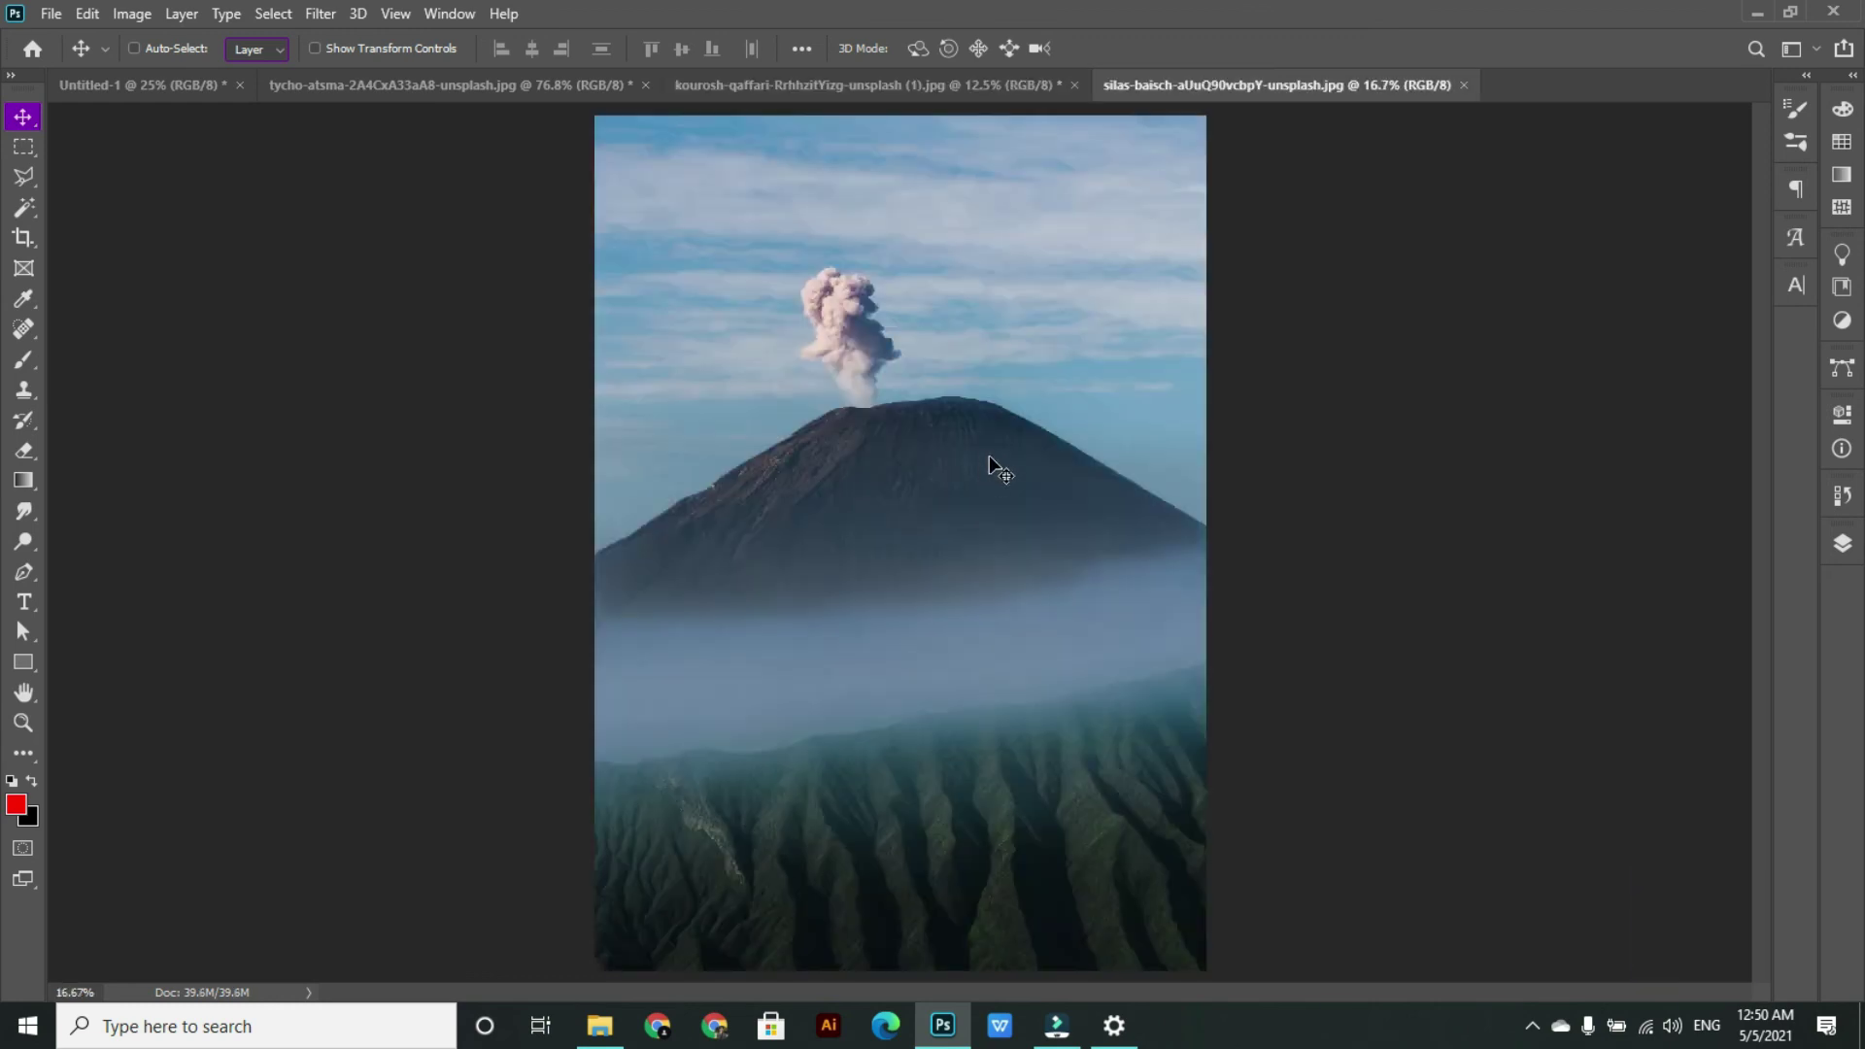
key("ctrl+minus")
key("ctrl+plus")
key("ctrl+minus")
key("ctrl+plus")
- Mark the volcano's tilted summit line with red brush strokes and undo them
left_click(26, 368)
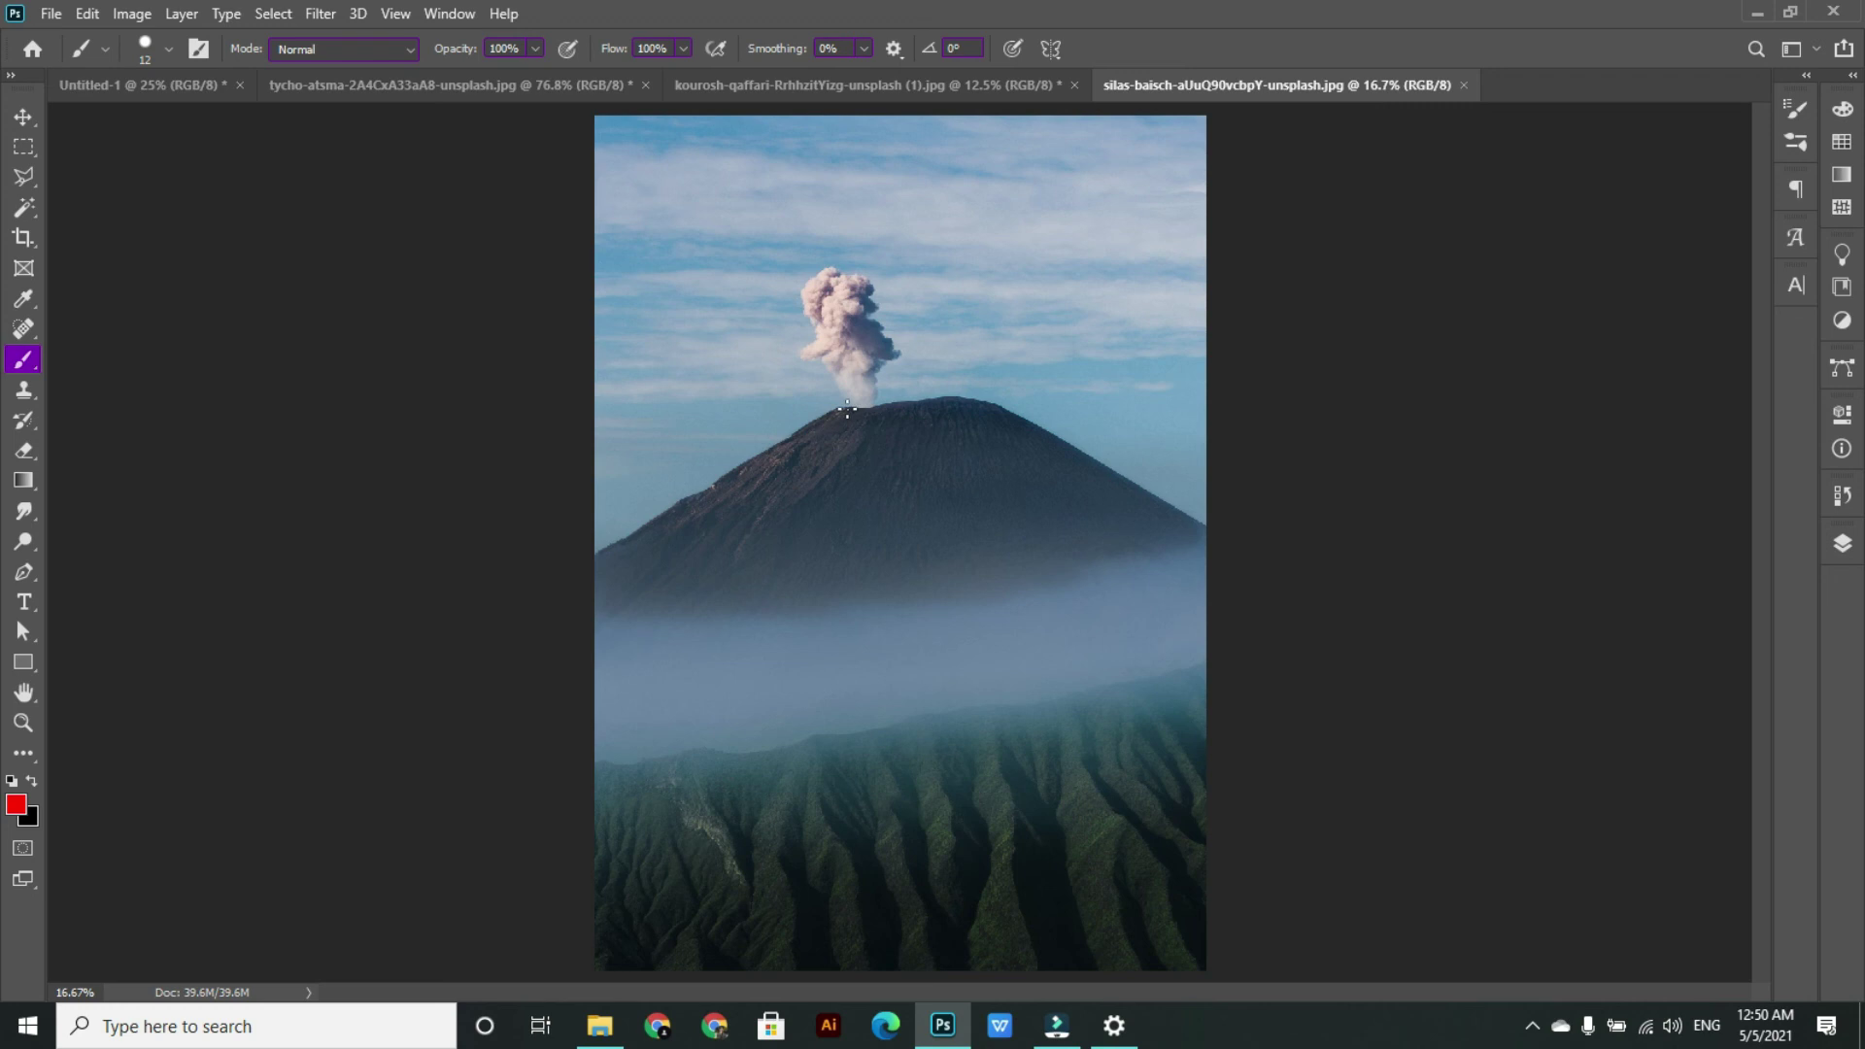
mouse_move(843, 410)
left_mouse_down()
mouse_move(1015, 377)
mouse_move(811, 417)
mouse_move(1001, 371)
mouse_move(861, 420)
mouse_move(913, 385)
mouse_move(948, 398)
left_mouse_up()
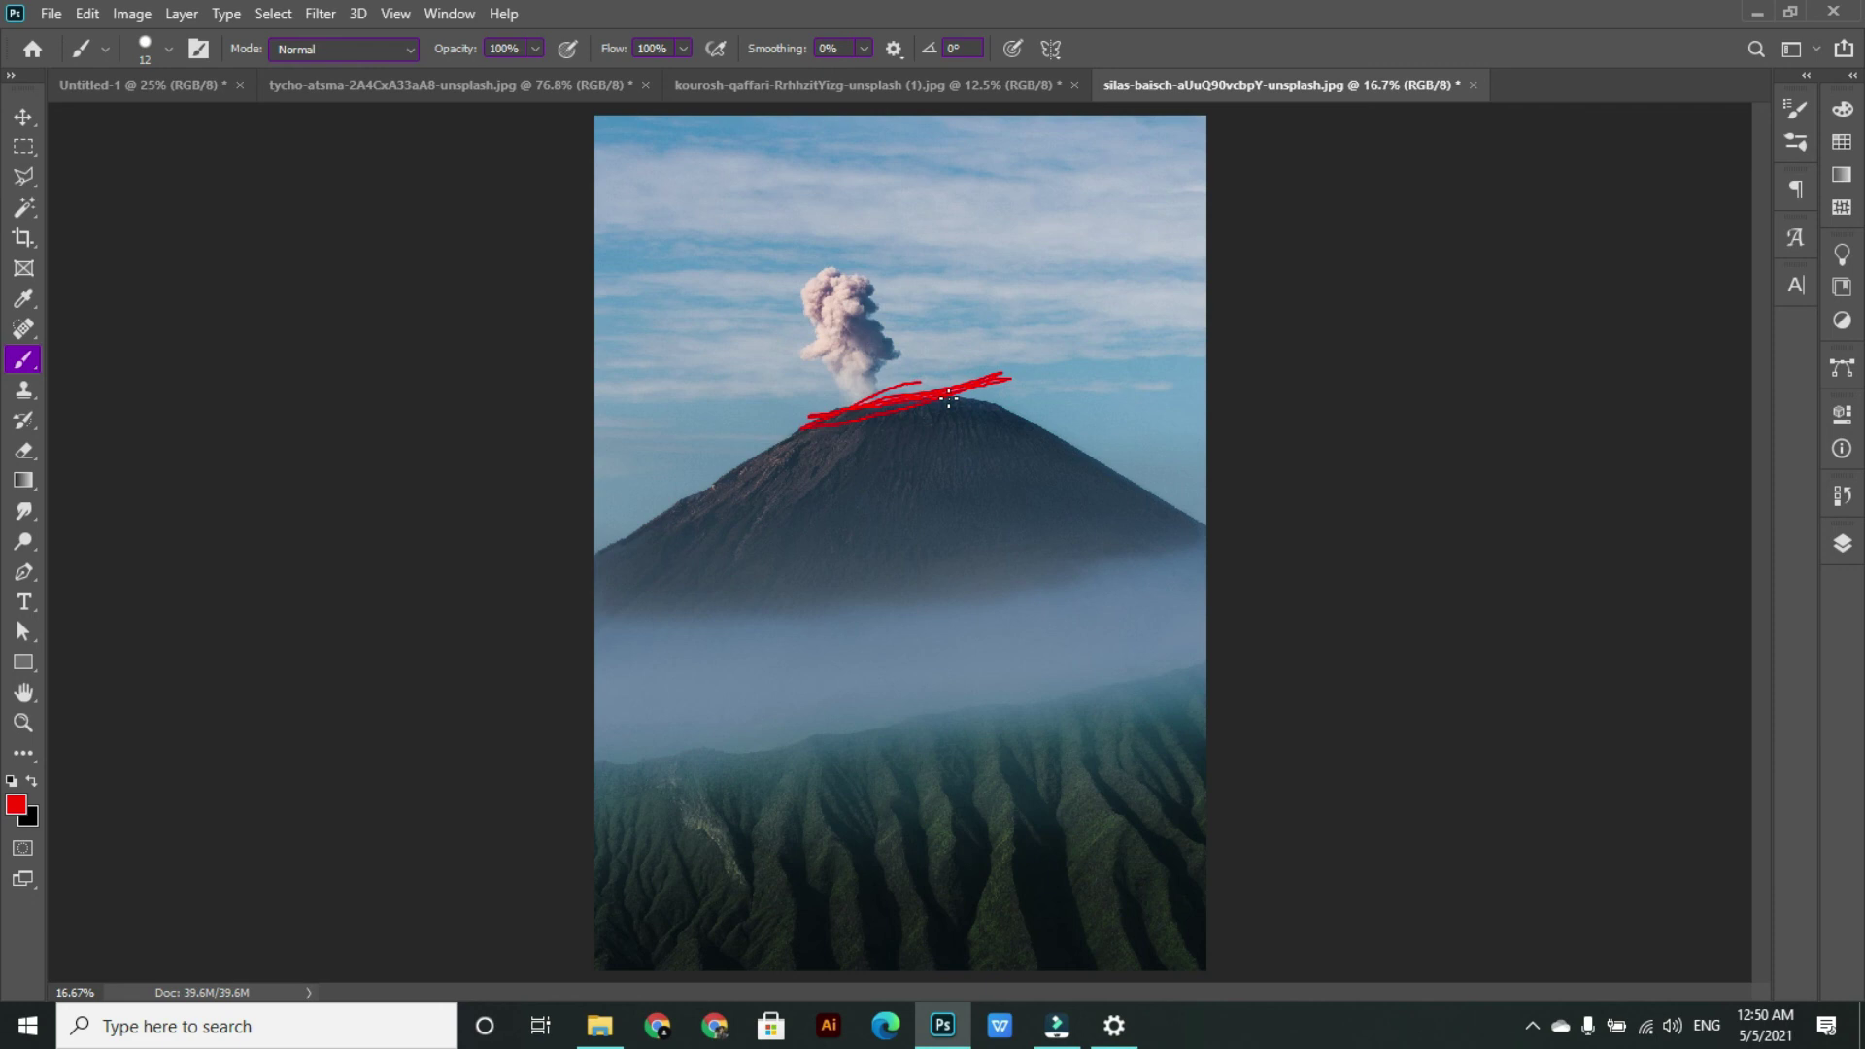
key("ctrl+z")
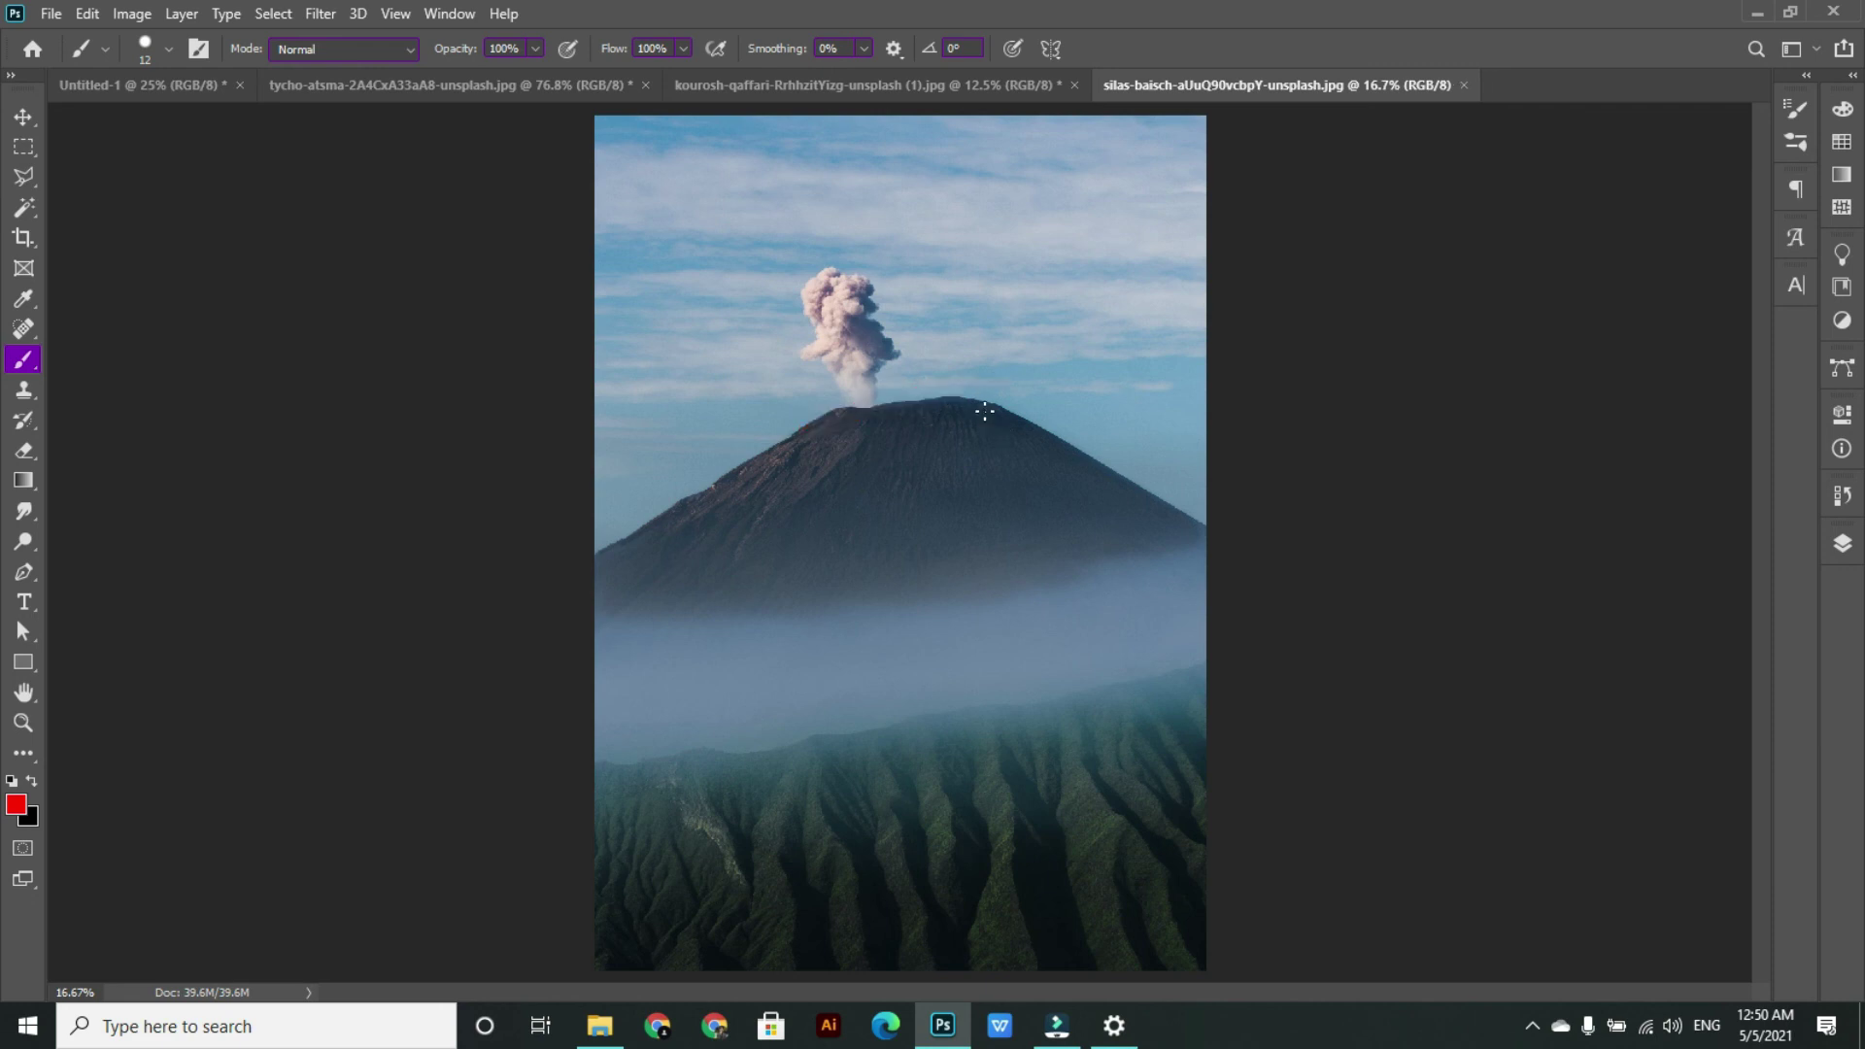
- Straighten the volcano photo with the Crop tool by drawing a 4.8° line along the volcano's summit
left_click(23, 237)
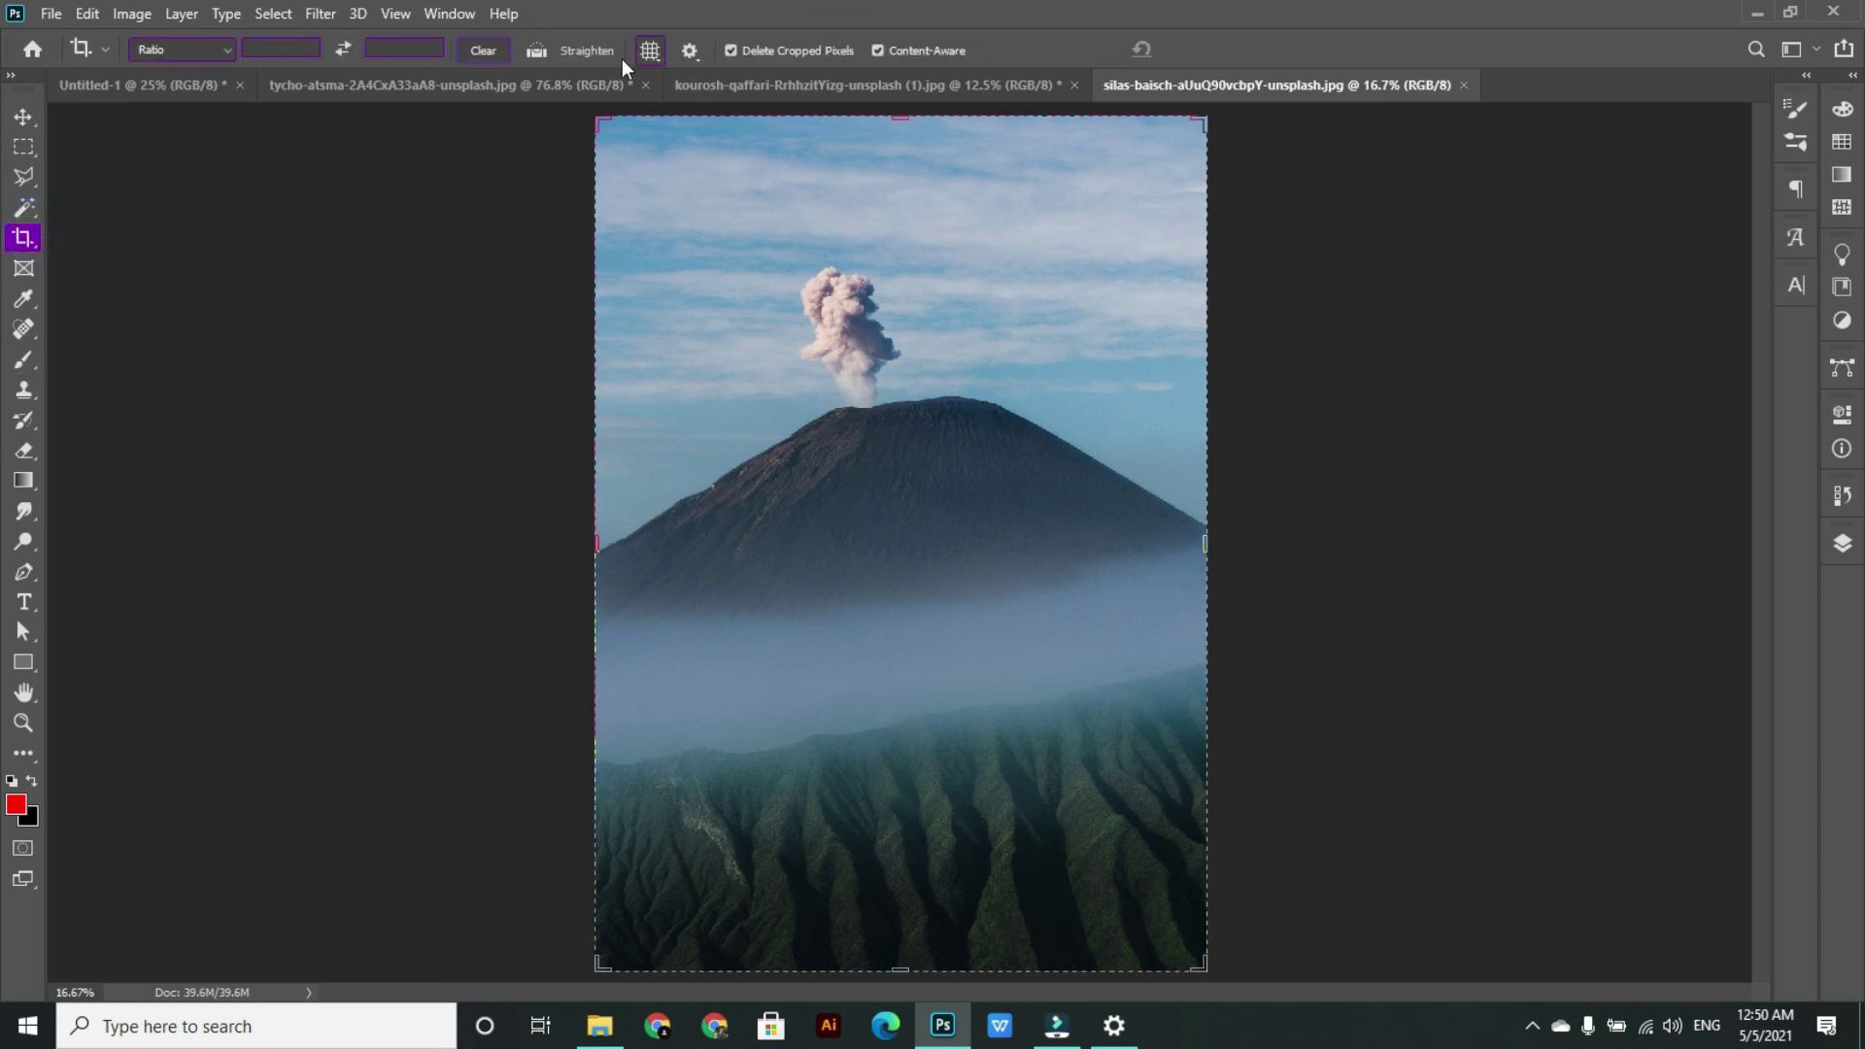
left_click(537, 50)
left_click_drag(835, 408, 974, 397)
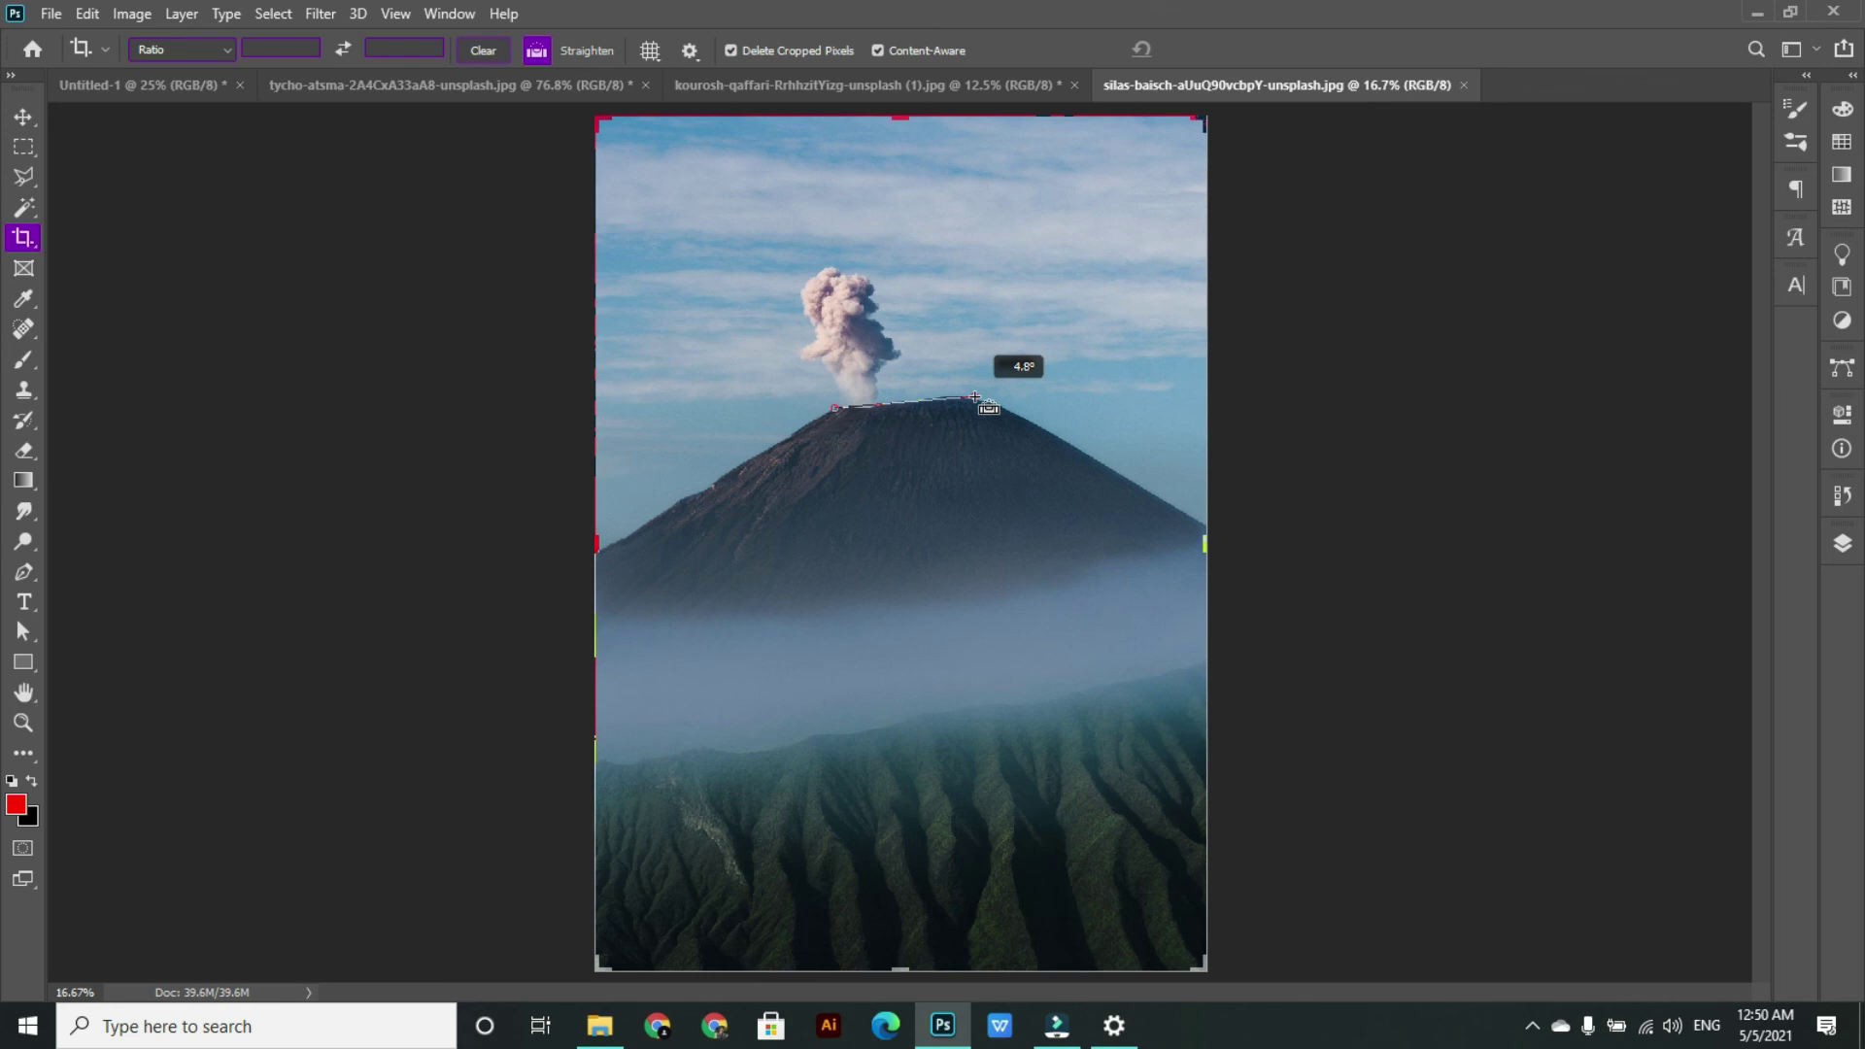
left_click_drag(974, 397, 974, 397)
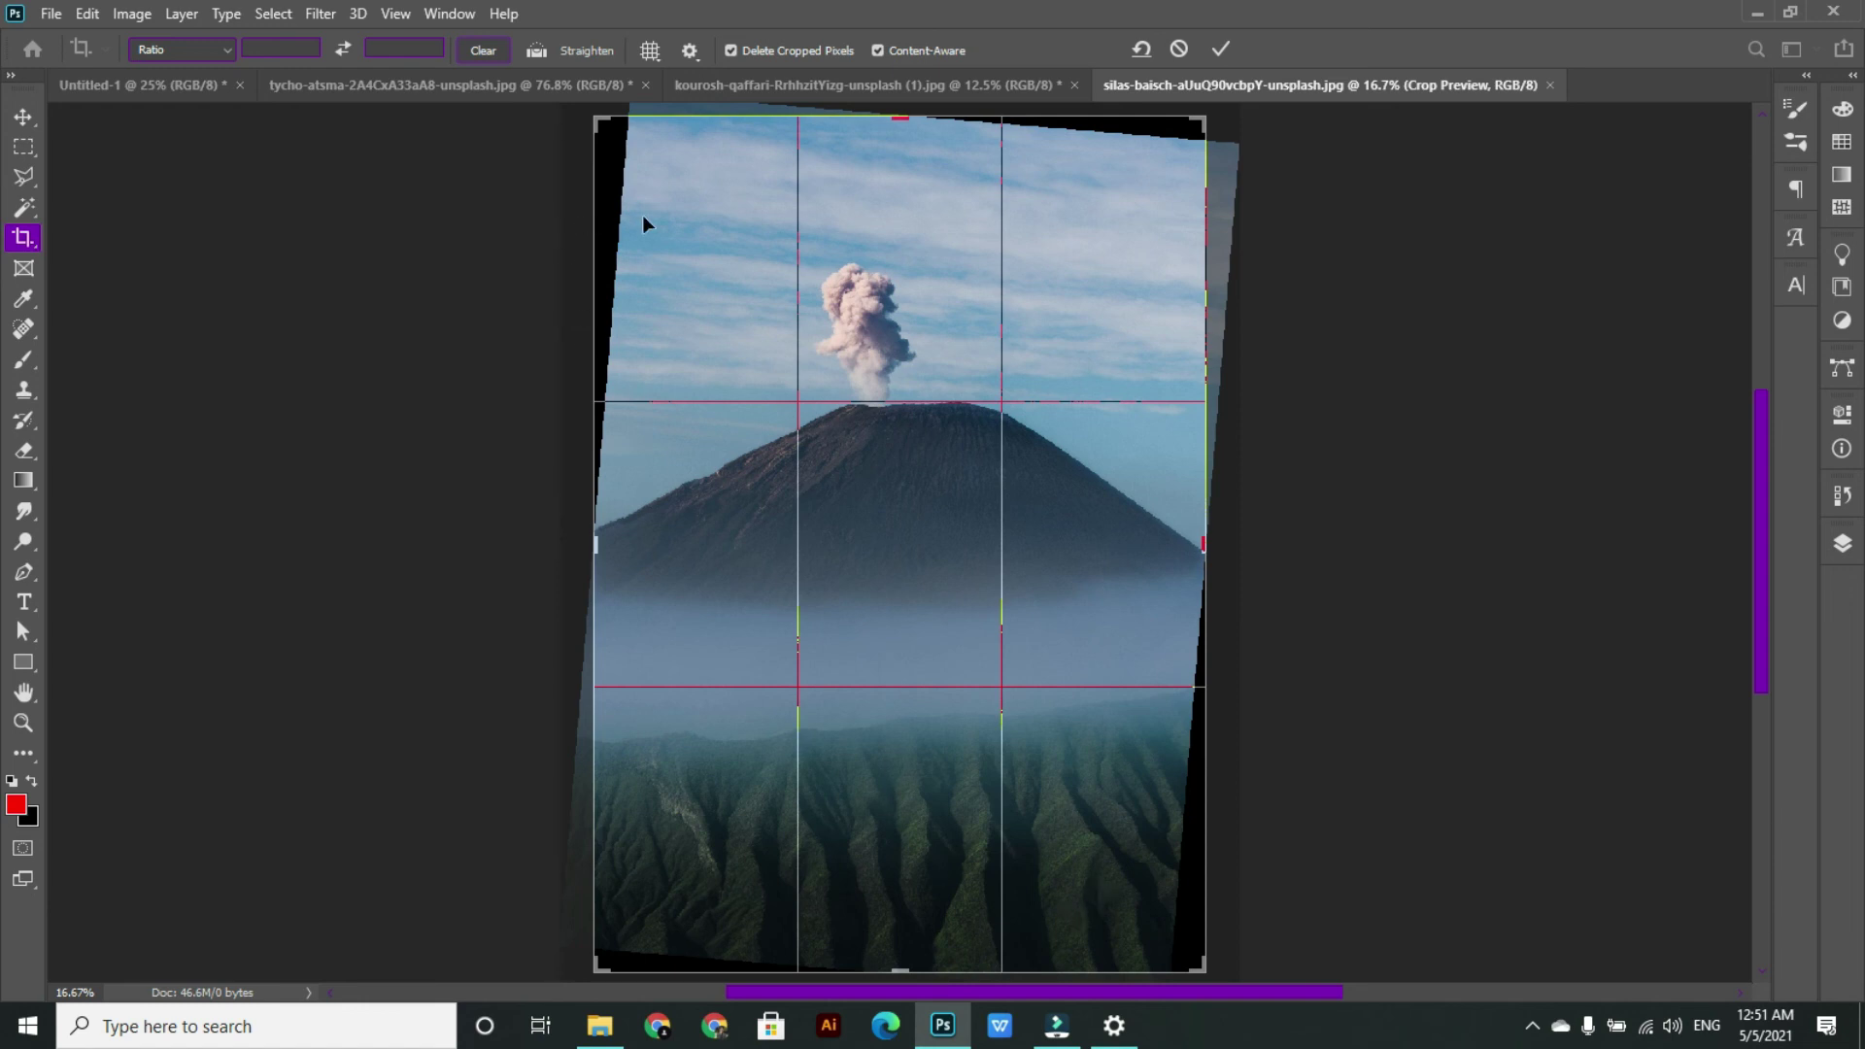
- Resize the crop frame to span the photo's width including the empty corners, and apply the content-aware crop
left_click_drag(592, 126, 649, 131)
left_click_drag(1179, 959, 1143, 935)
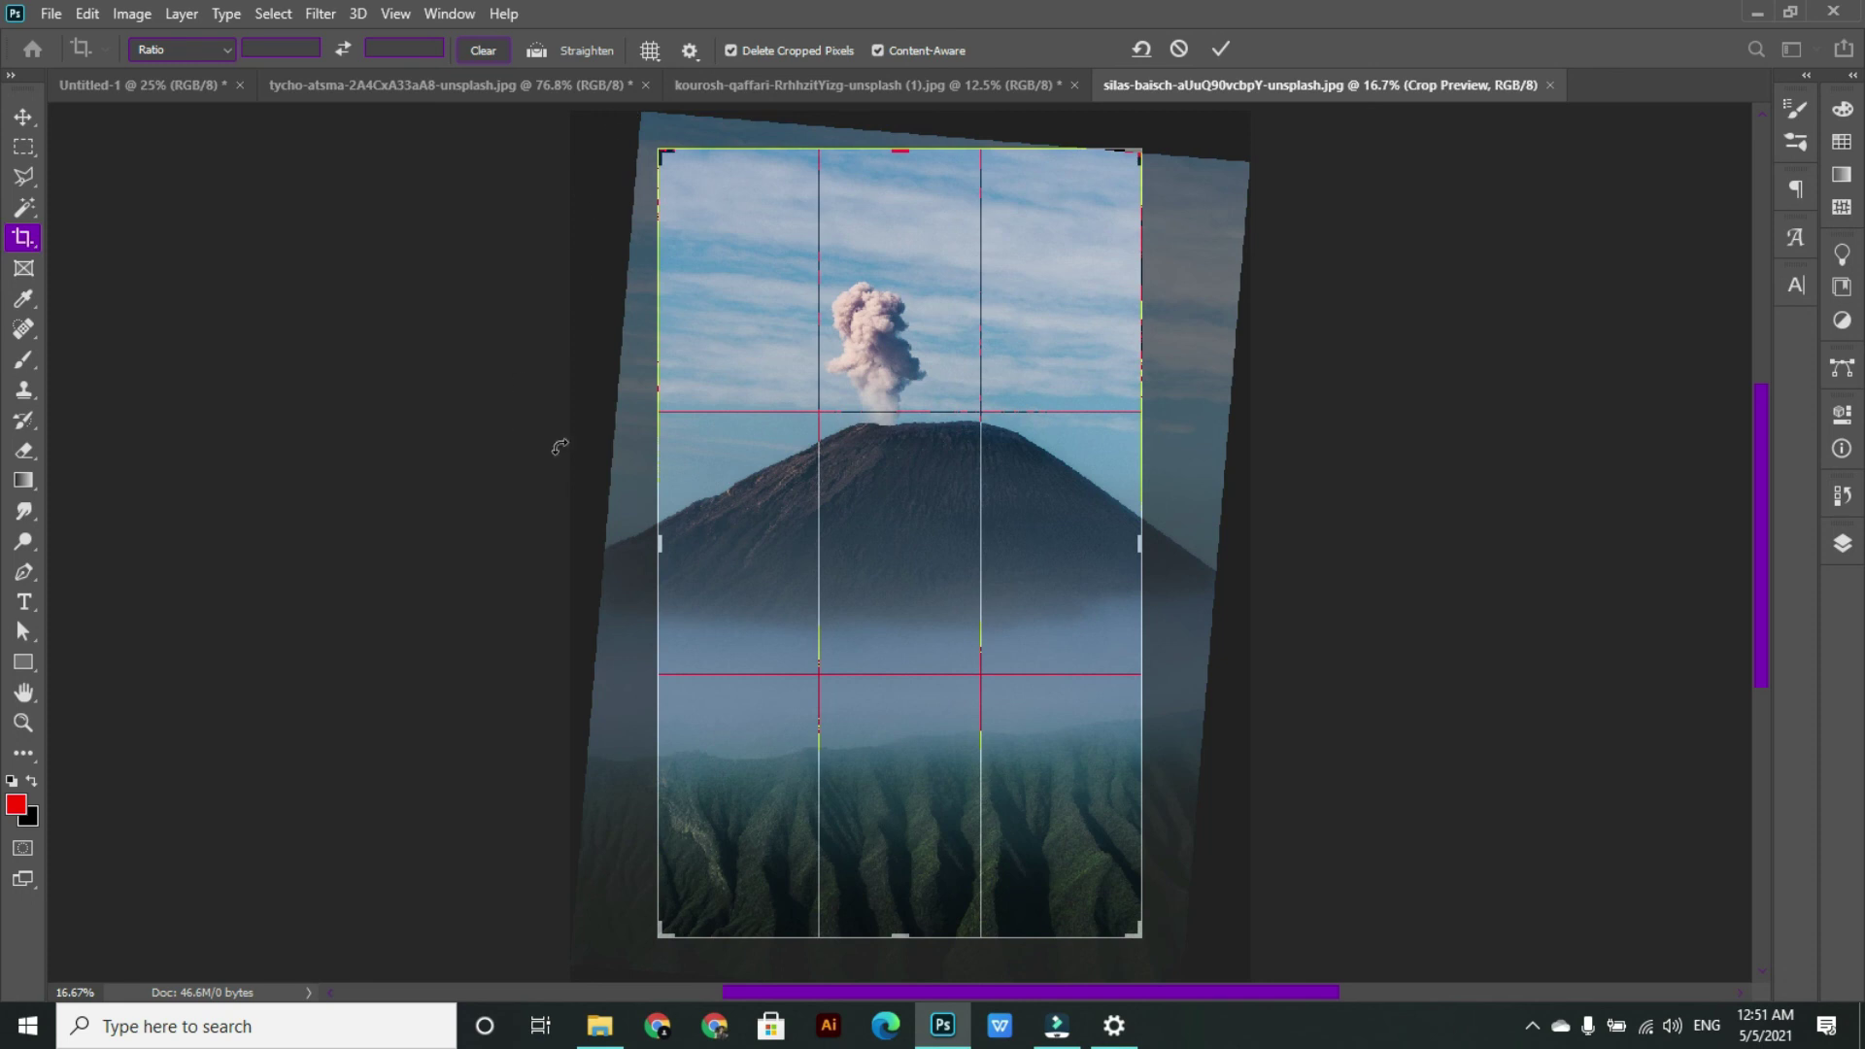
left_click_drag(659, 154, 631, 151)
left_click_drag(1159, 938, 1206, 957)
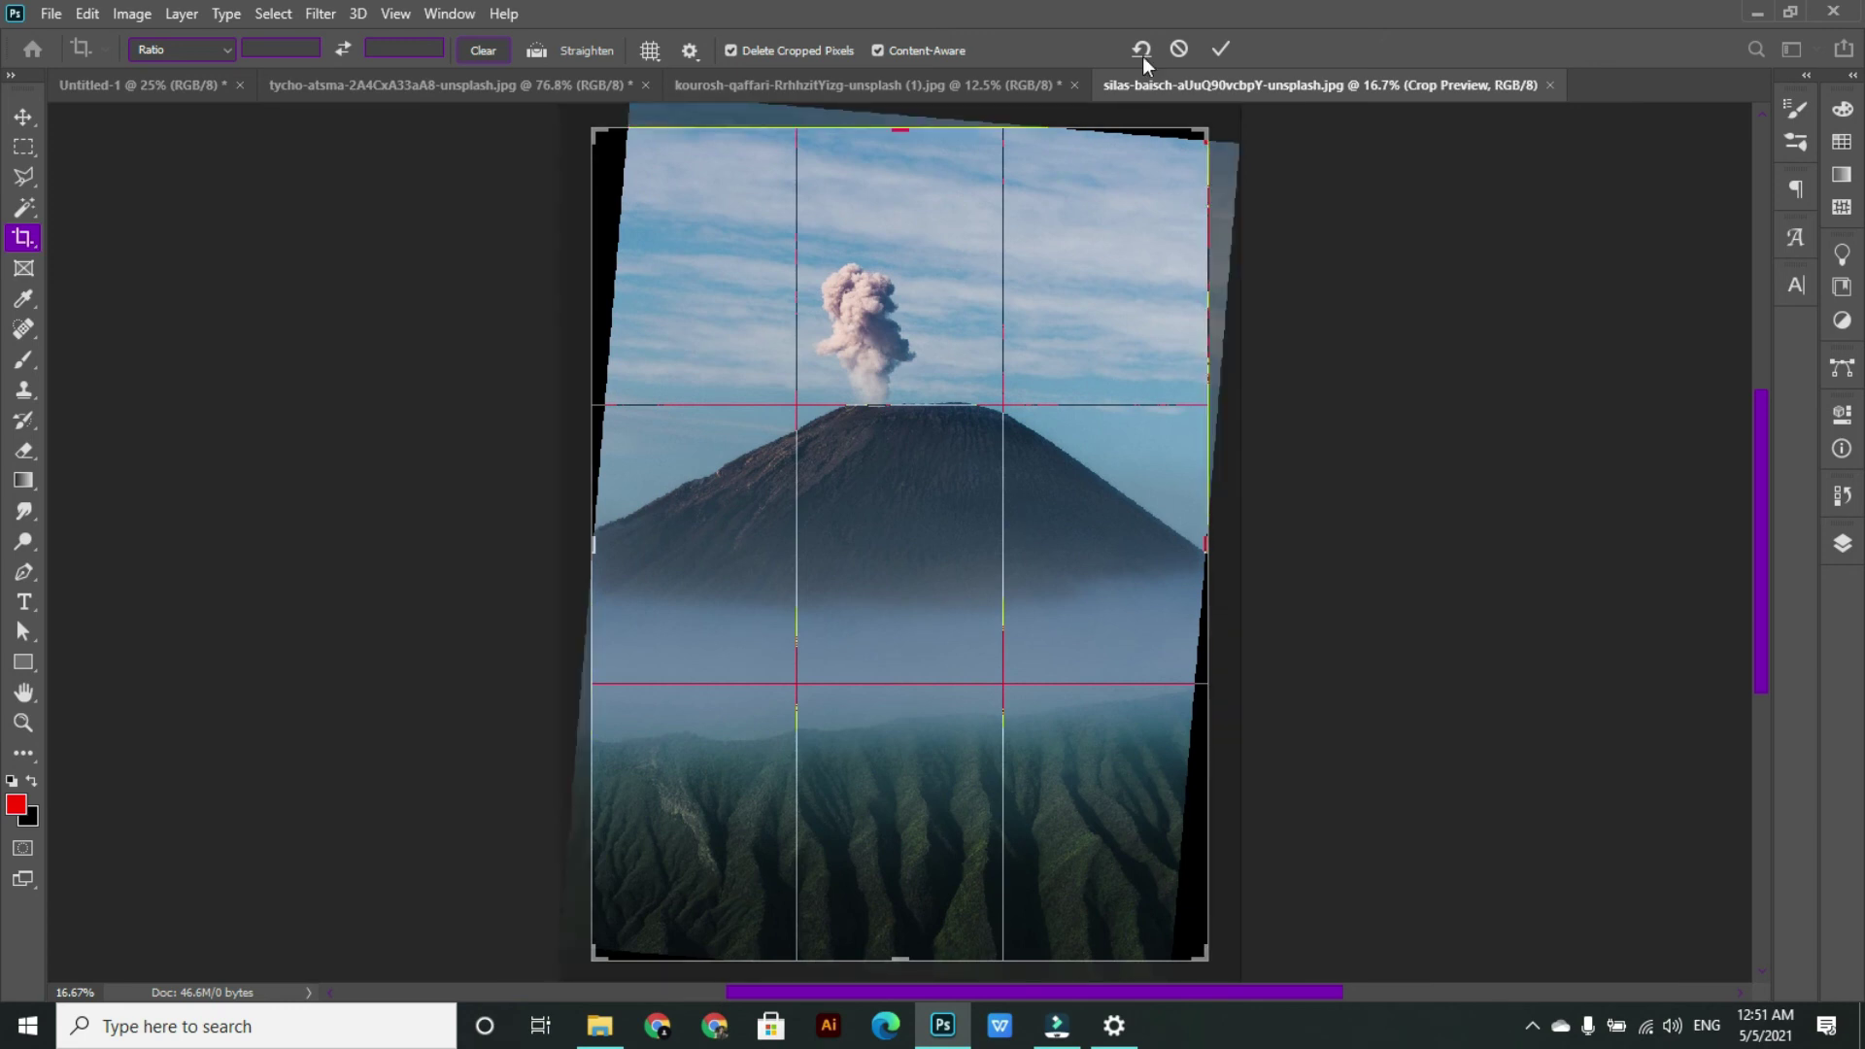
left_click(1227, 48)
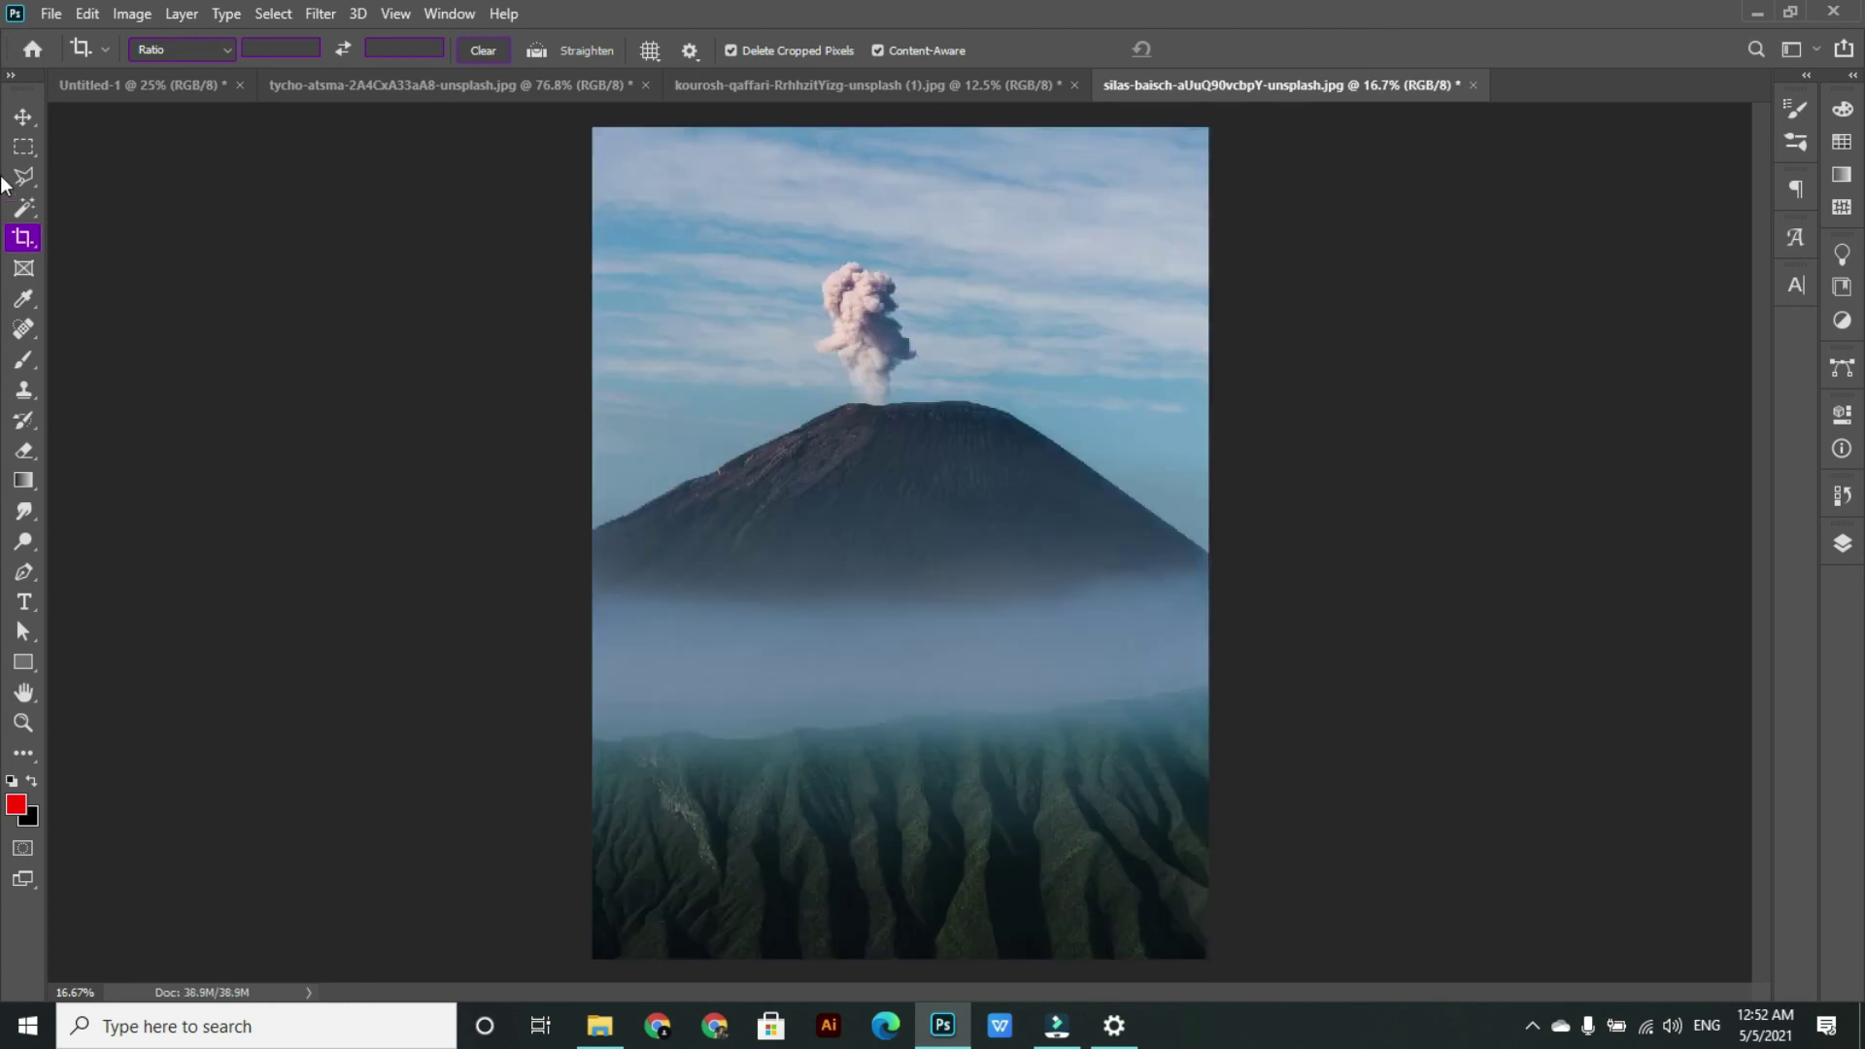
left_click(22, 116)
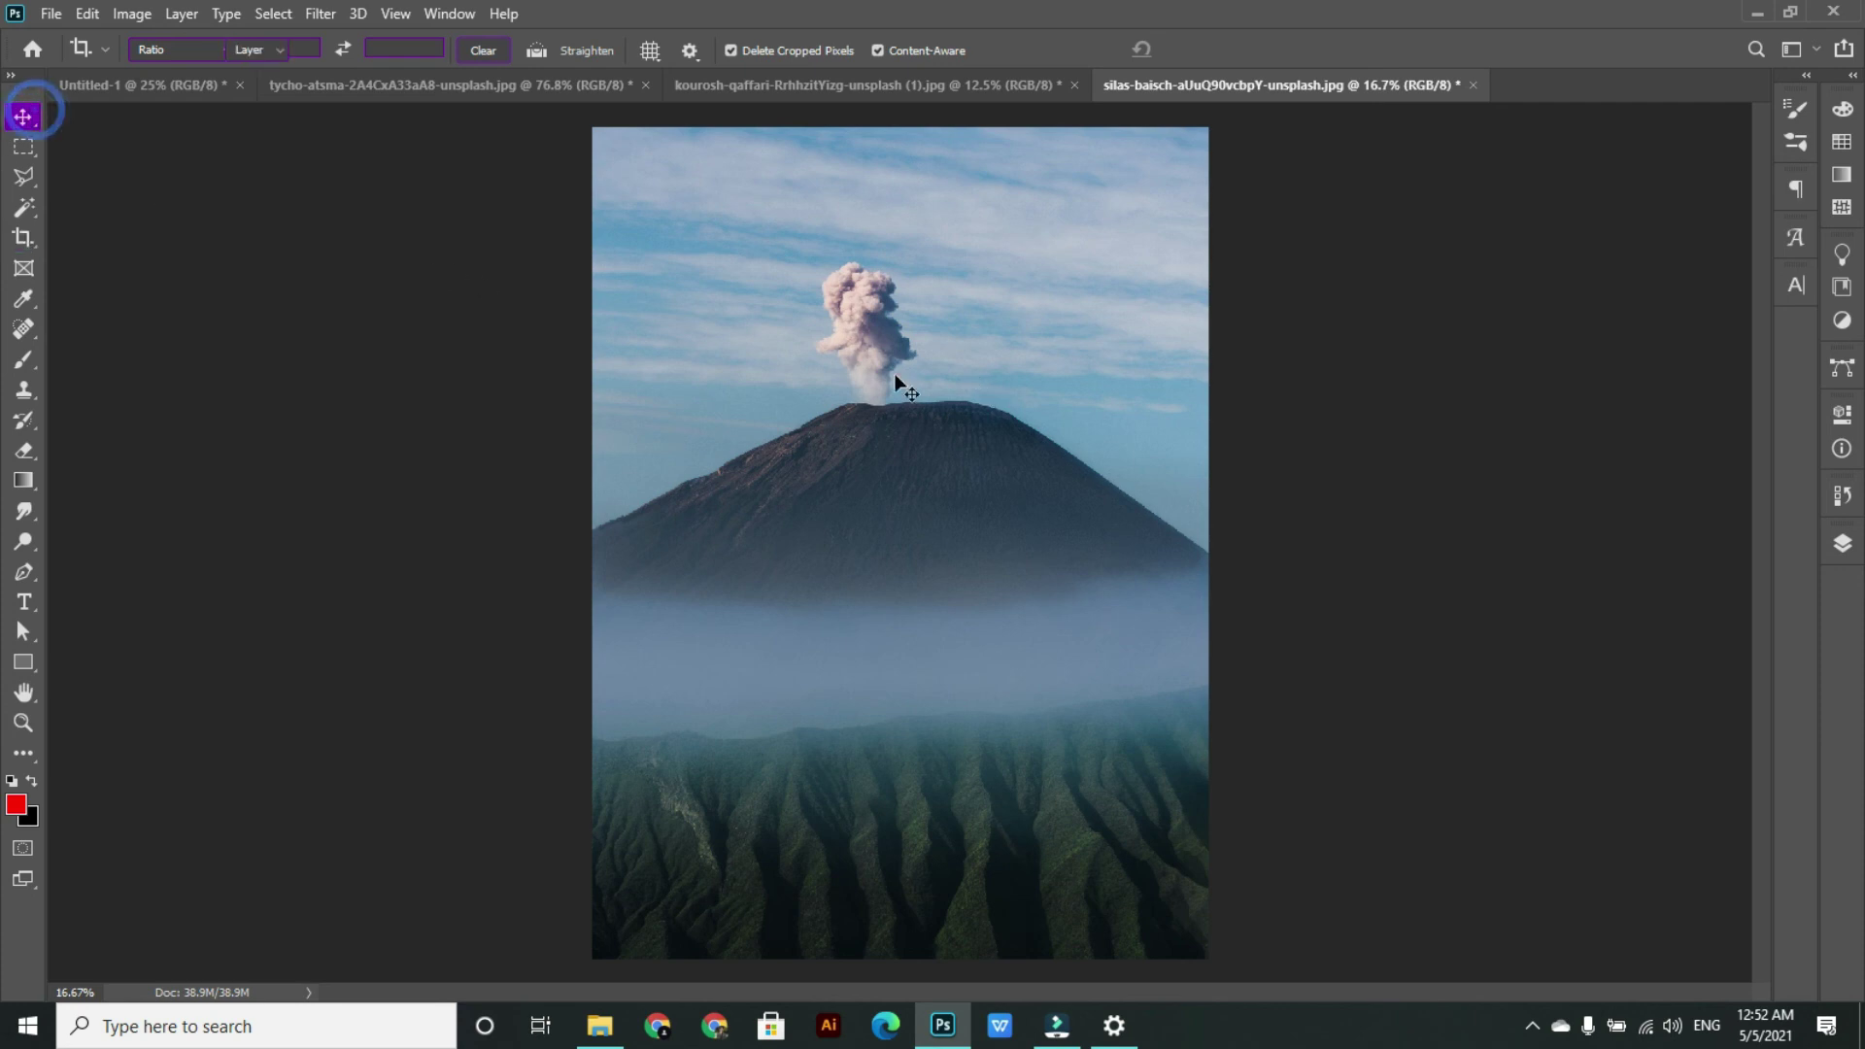